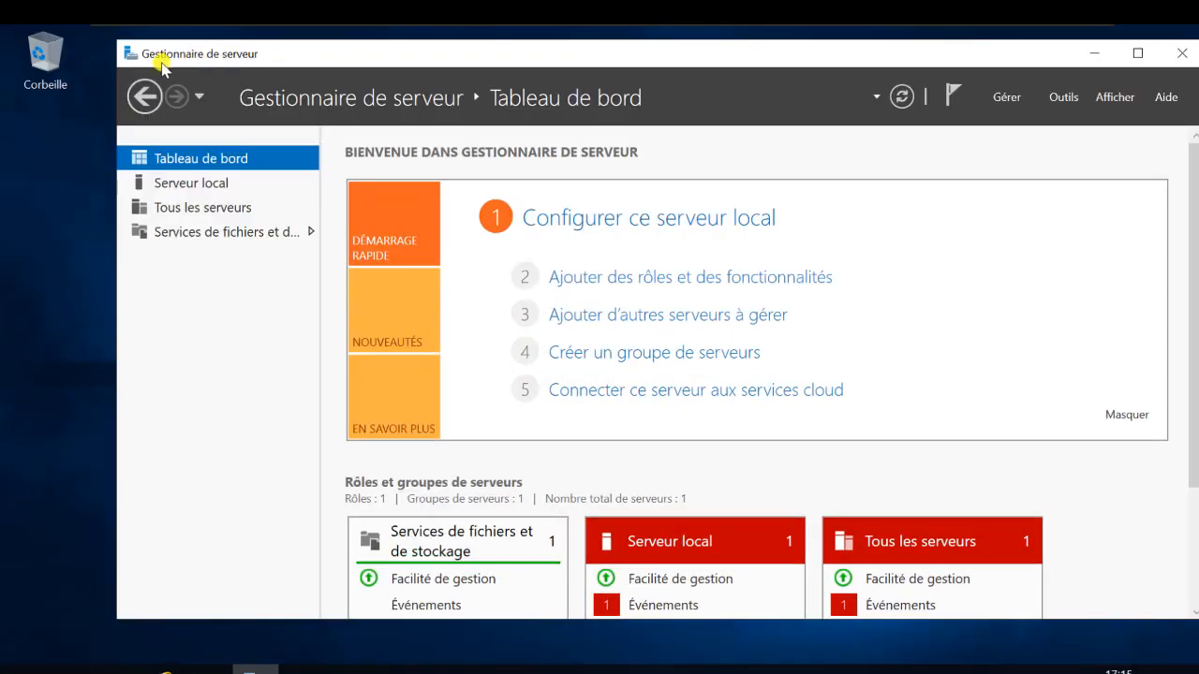
- Reposition and enlarge Server Manager, showing the Serveur local properties page
{"action": "left_click_drag", "start_coordinate": [187, 54], "coordinate": [165, 82]}
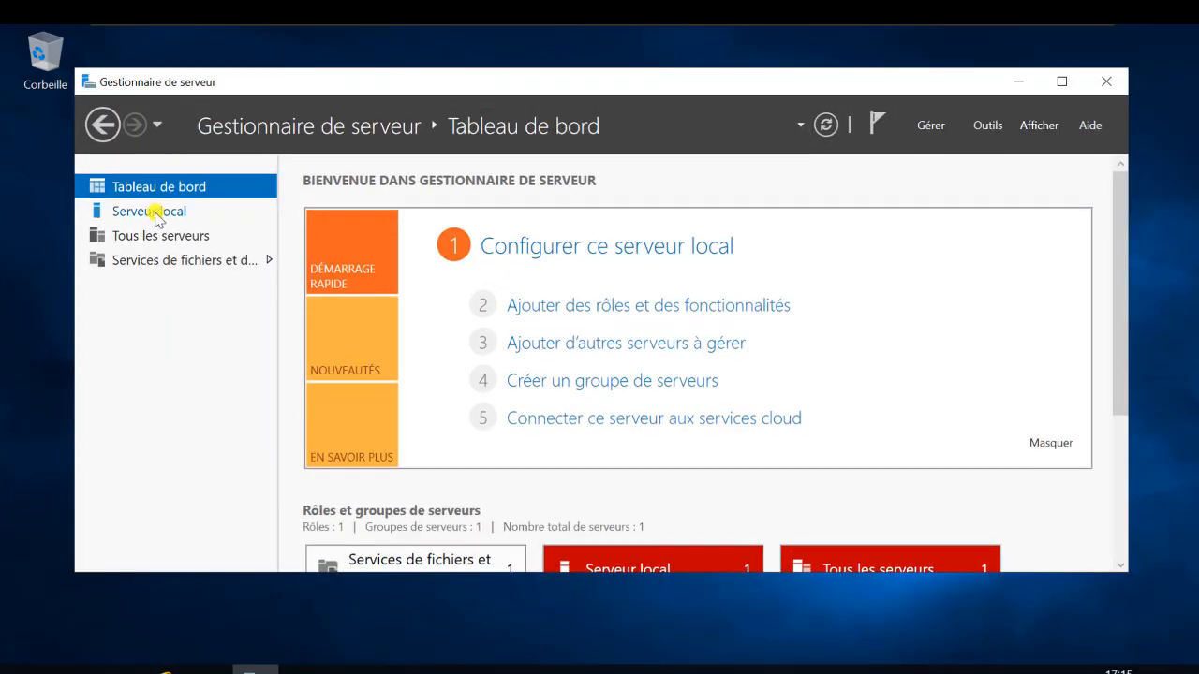
{"action": "left_click", "coordinate": [165, 213]}
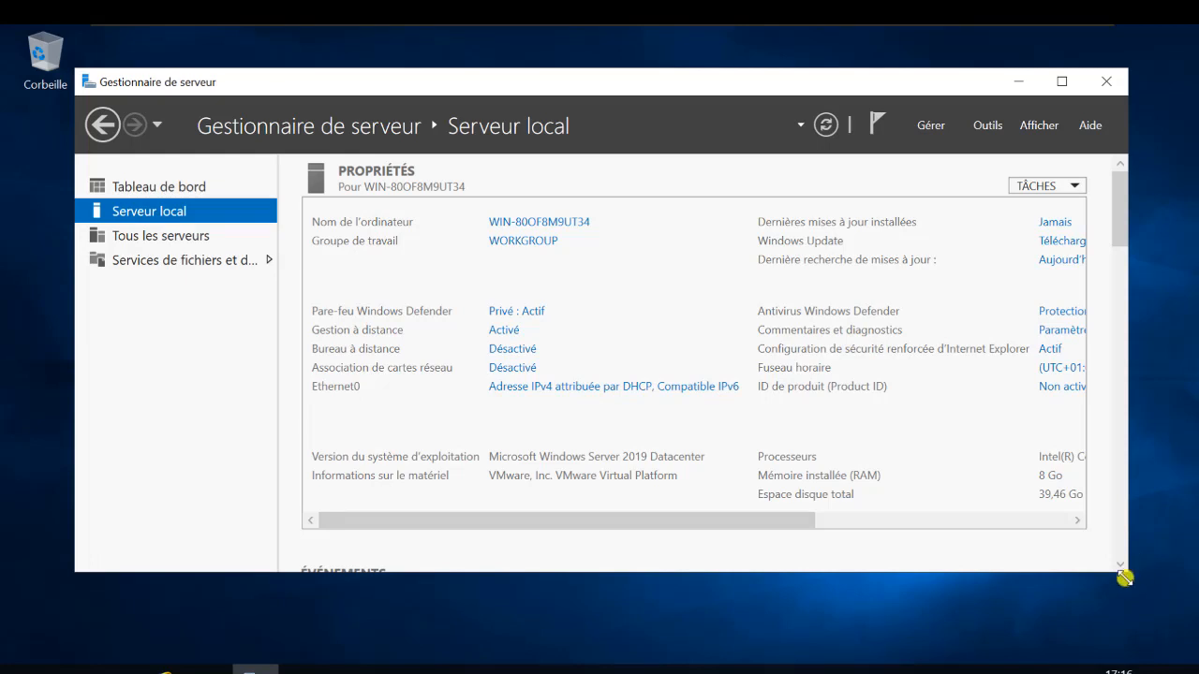
{"action": "left_click_drag", "start_coordinate": [1125, 578], "coordinate": [1158, 610]}
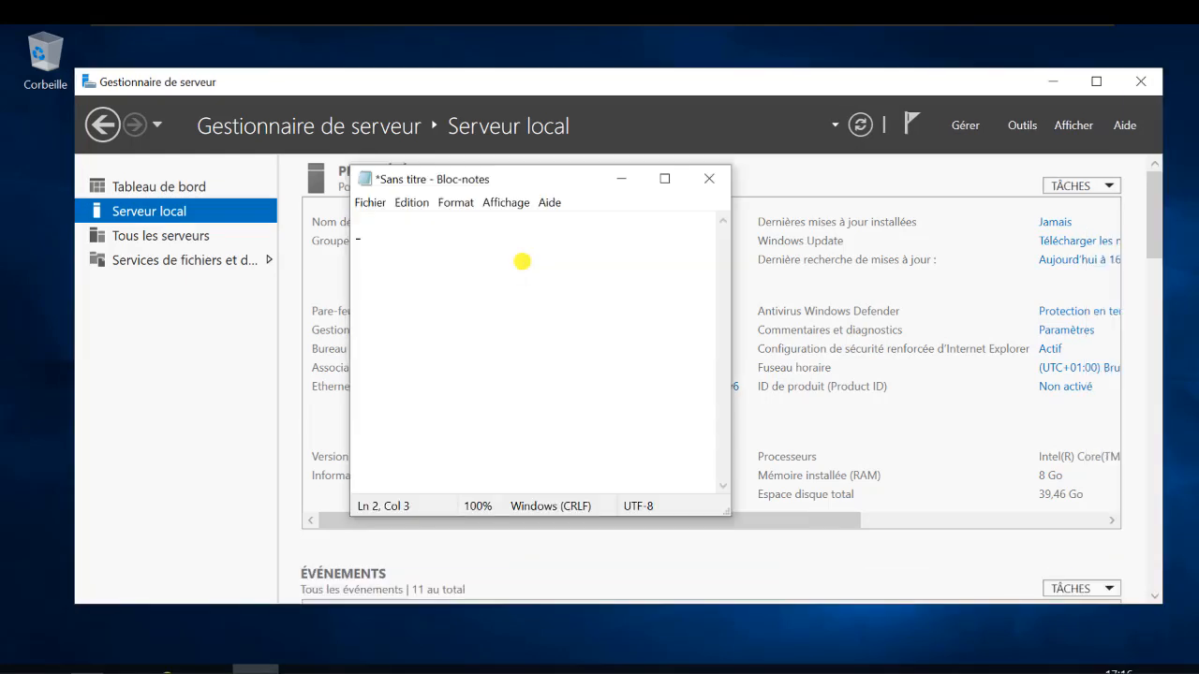
{"action": "type", "text": "enommer le se"}
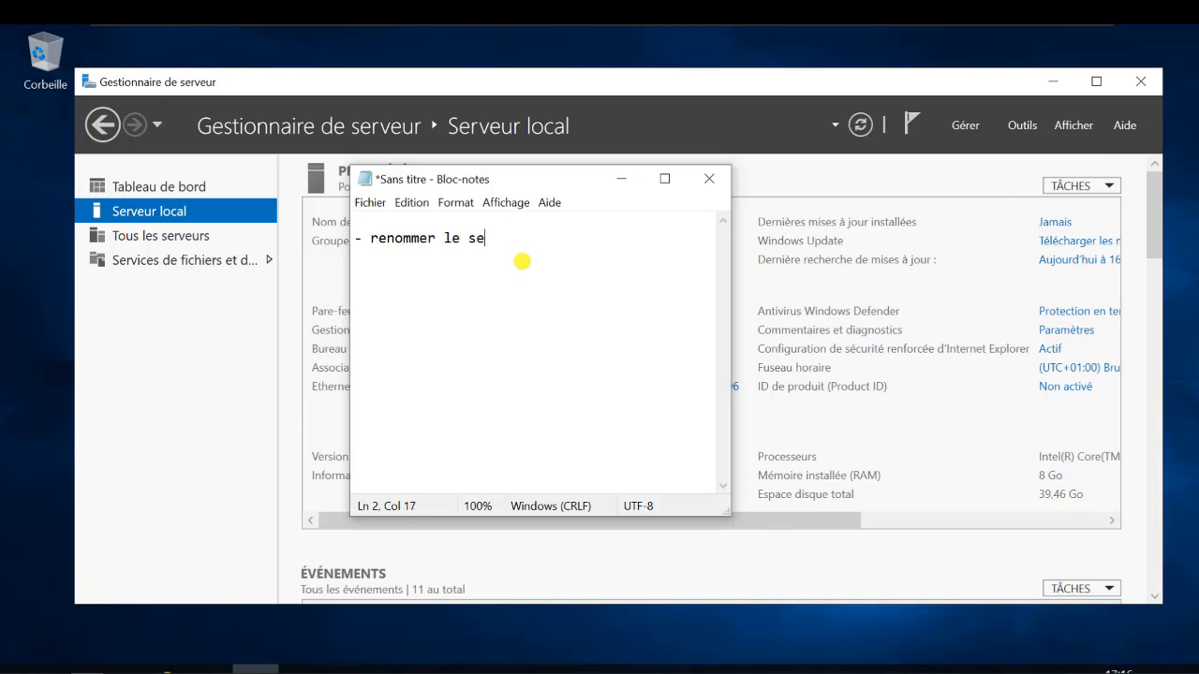
{"action": "key", "text": "BackSpace"}
{"action": "type", "text": "vr :"}
{"action": "key", "text": "Return"}
{"action": "type", "text": "- fixer @ip s"}
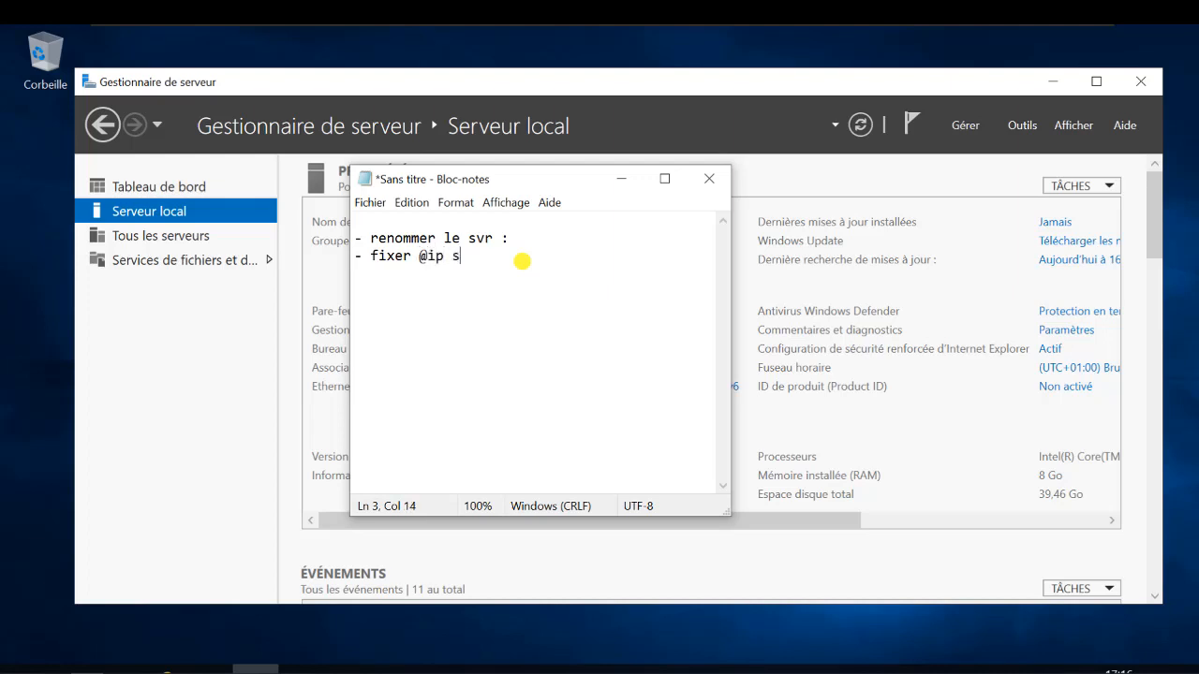
{"action": "type", "text": "rv   :"}
{"action": "key", "text": "Return"}
{"action": "type", "text": "- Nom de nomain"}
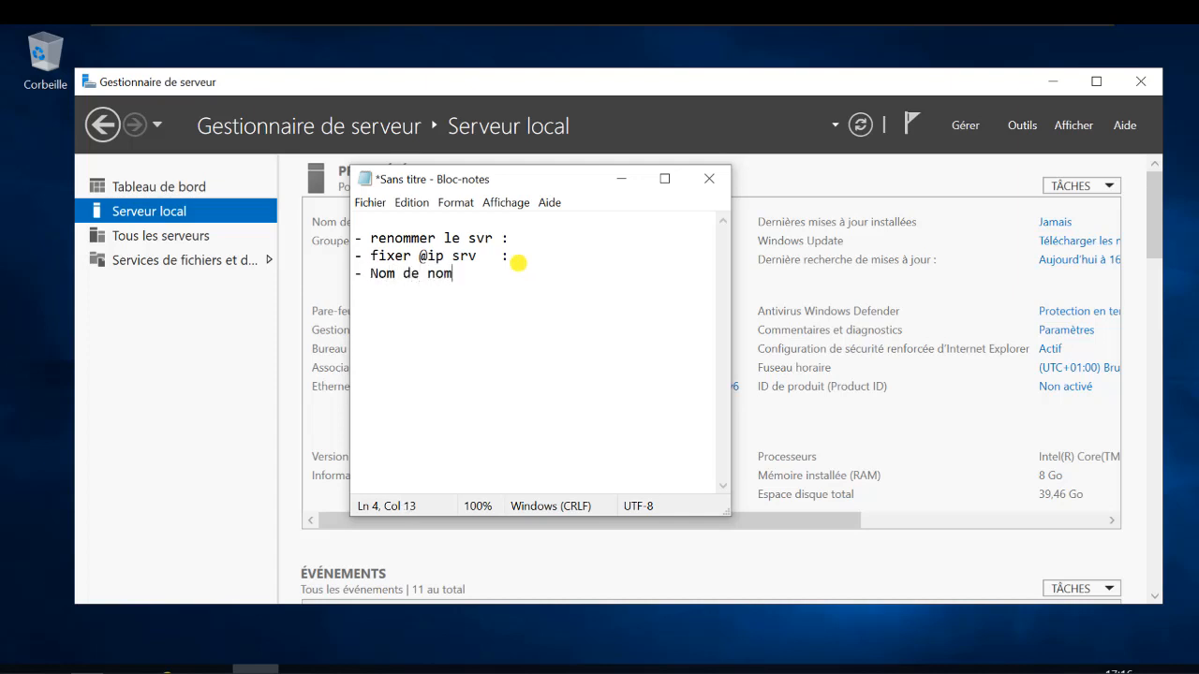
{"action": "key", "text": "BackSpace"}
{"action": "key", "text": "BackSpace"}
{"action": "key", "text": "BackSpace"}
{"action": "key", "text": "BackSpace"}
{"action": "type", "text": "omai"}
{"action": "key", "text": "BackSpace"}
- Add SRVADGOSS01 to the rename line and begin the server IP with 192
{"action": "left_click", "coordinate": [543, 238]}
{"action": "type", "text": "SRV"}
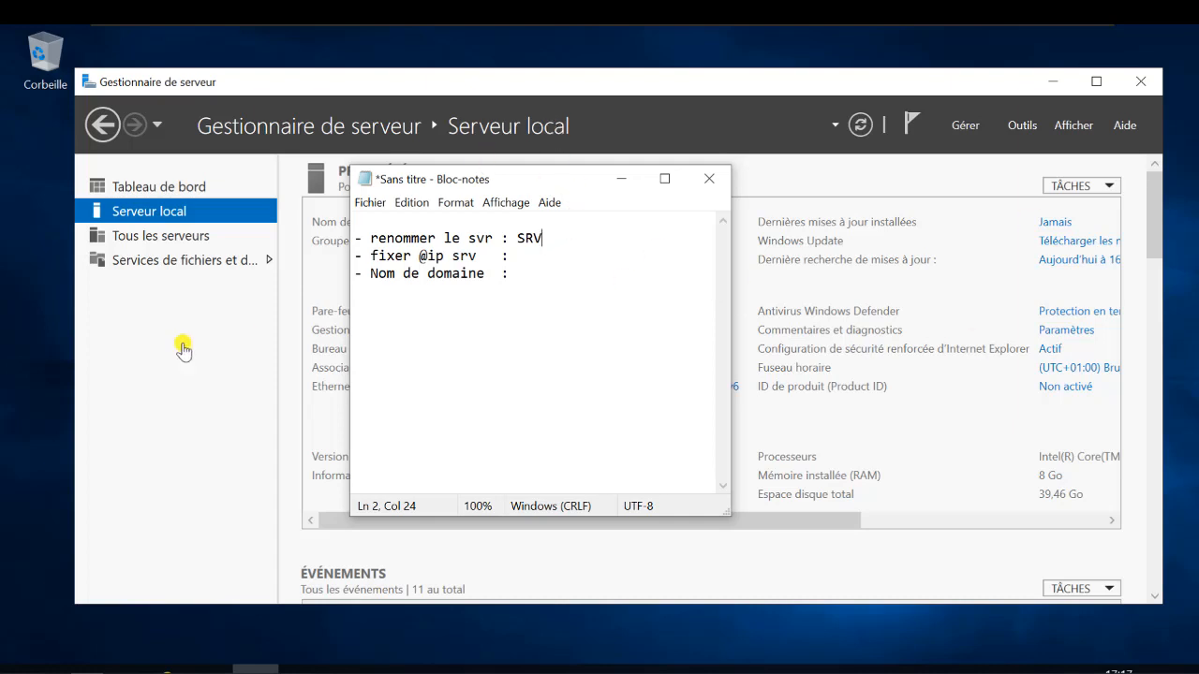
{"action": "type", "text": "ADGOSS01"}
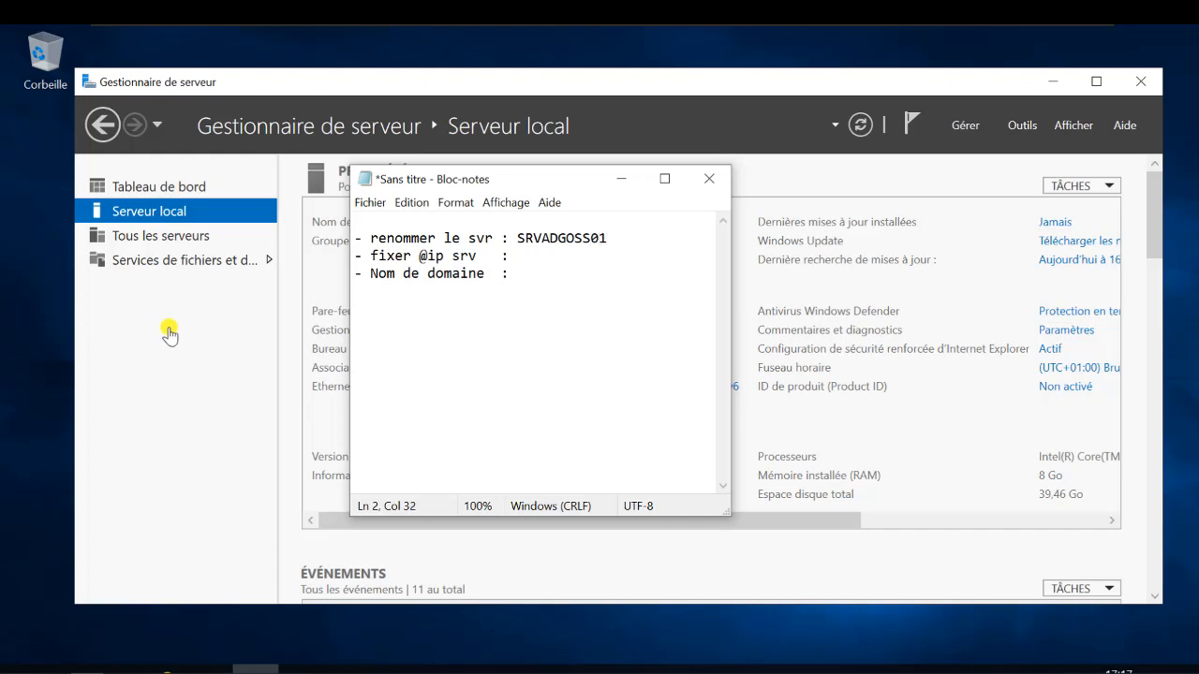
{"action": "left_click", "coordinate": [542, 258]}
{"action": "type", "text": "192"}
- Complete the server IP as 192.168.1.100/24 and add a network line '@ Réseau: 192.168.1.0/24'
{"action": "type", "text": ".168.1."}
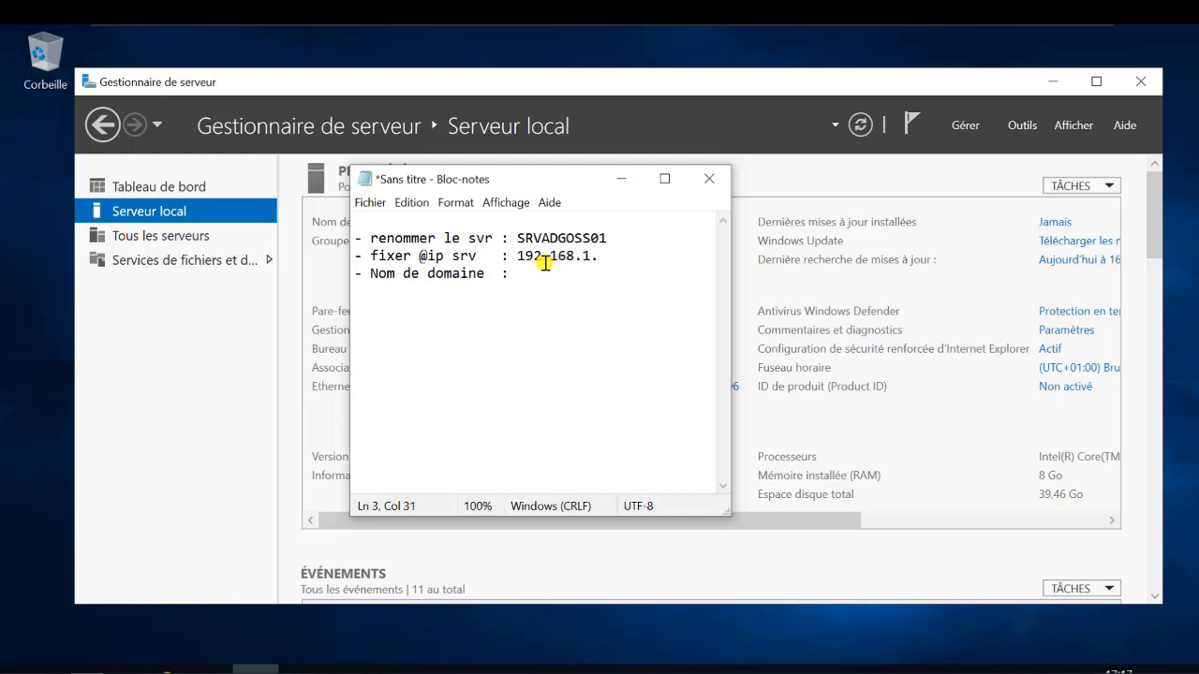
{"action": "type", "text": "40"}
{"action": "key", "text": "BackSpace"}
{"action": "type", "text": "100/24"}
{"action": "key", "text": "Return"}
{"action": "key", "text": "Return"}
{"action": "key", "text": "Return"}
{"action": "key", "text": "Return"}
{"action": "key", "text": "Return"}
{"action": "key", "text": "Return"}
{"action": "type", "text": "192.168.1.0/24"}
{"action": "key", "text": "Up"}
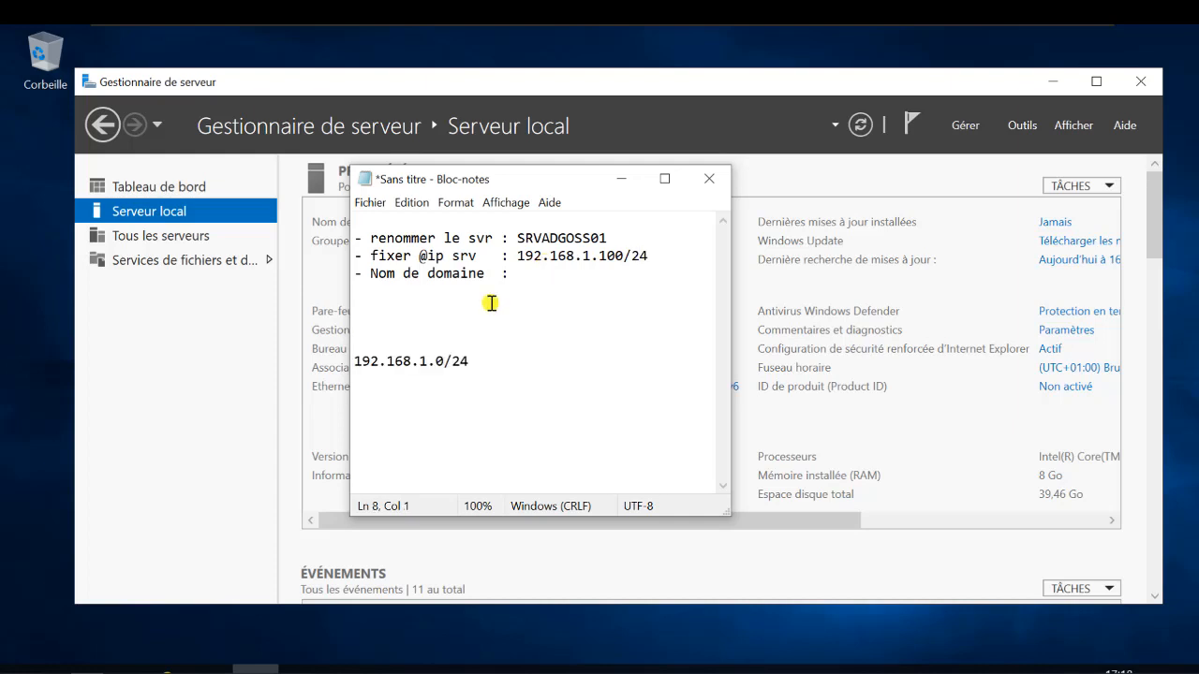
{"action": "type", "text": "@"}
{"action": "type", "text": " R"}
{"action": "type", "text": "sé"}
{"action": "type", "text": "eau"}
{"action": "key", "text": "BackSpace"}
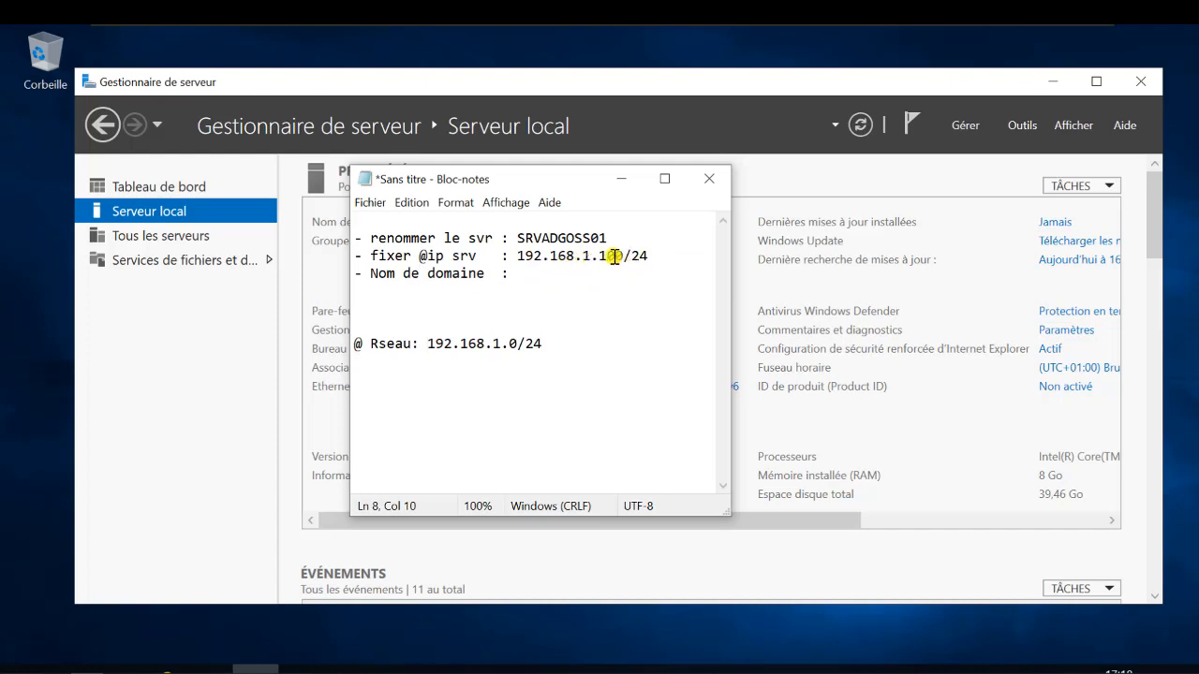
- Enter jsi.local as the domain name in the checklist
{"action": "left_click", "coordinate": [551, 256]}
{"action": "left_click", "coordinate": [565, 274]}
{"action": "type", "text": "js"}
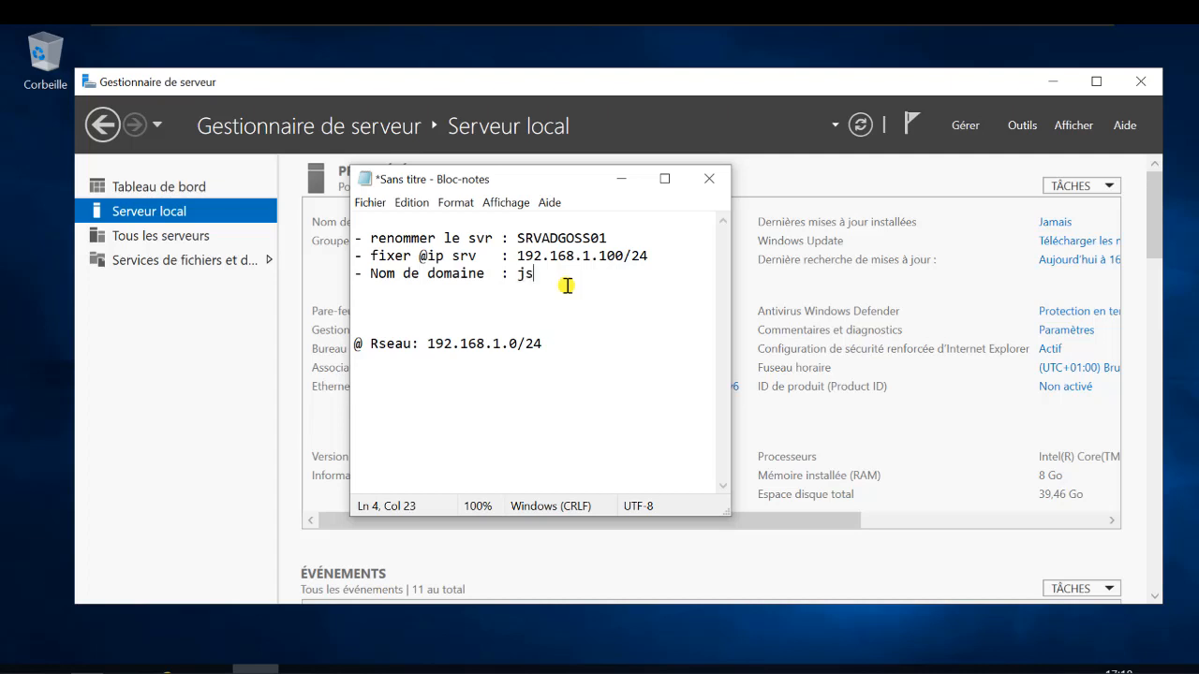
{"action": "type", "text": "i.local"}
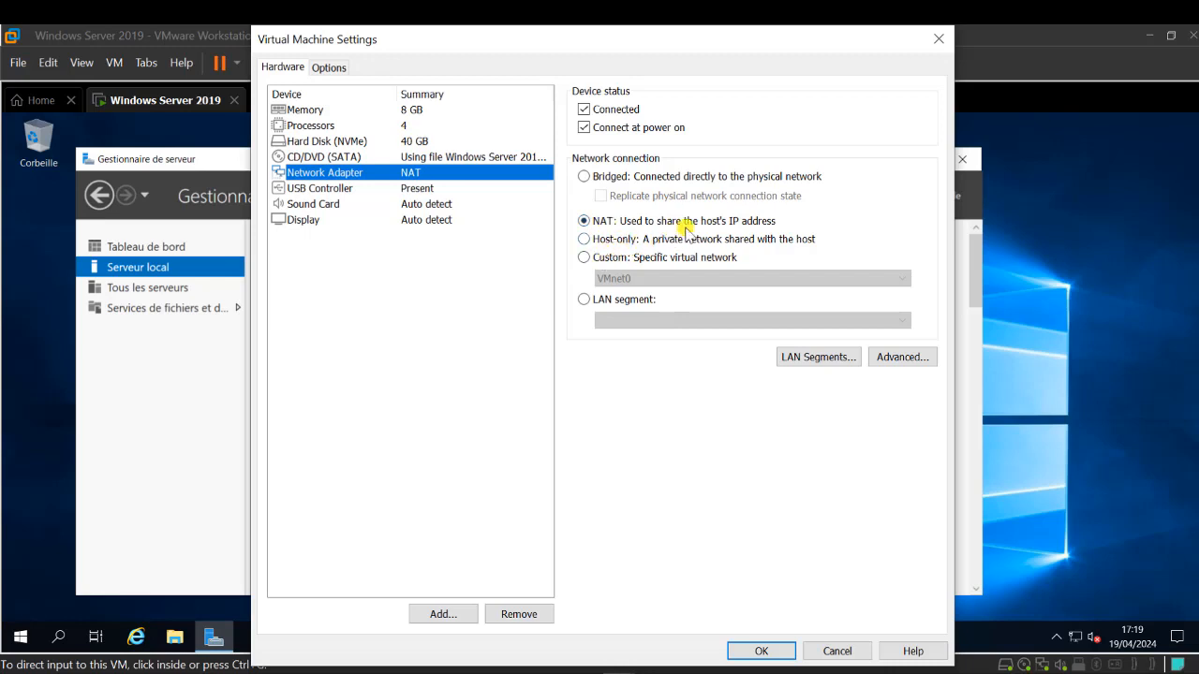
- Switch the VM's network adapter from NAT to Host-only and save the settings
{"action": "left_click", "coordinate": [609, 258]}
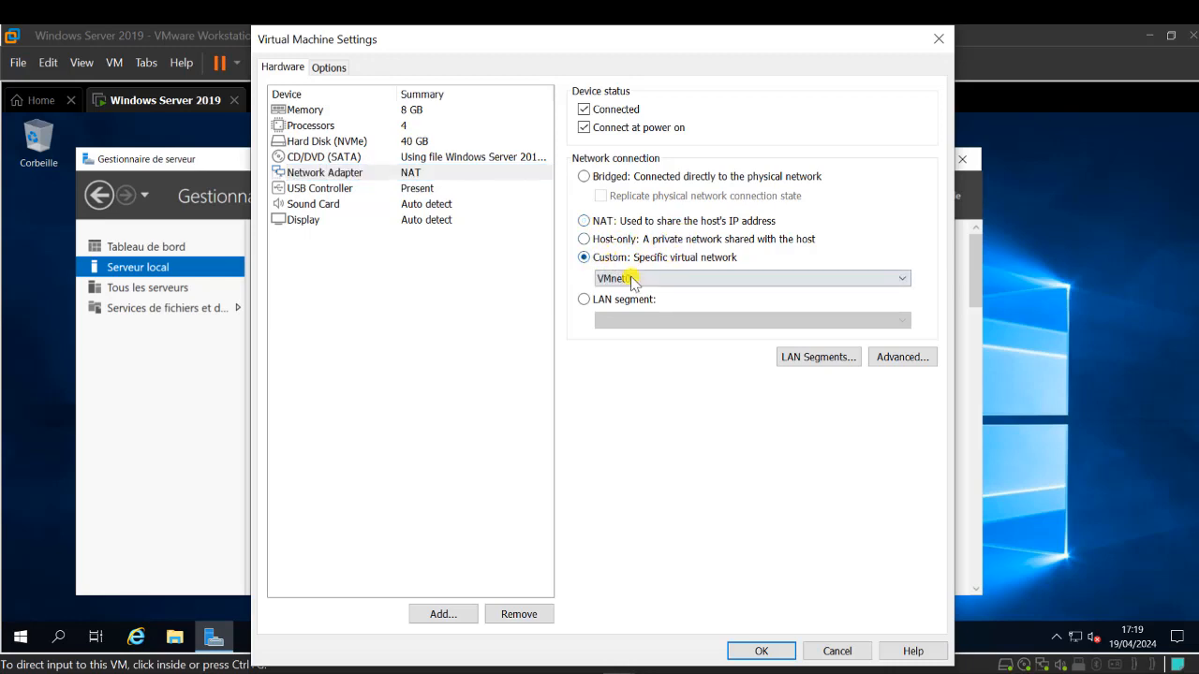
{"action": "left_click", "coordinate": [632, 279]}
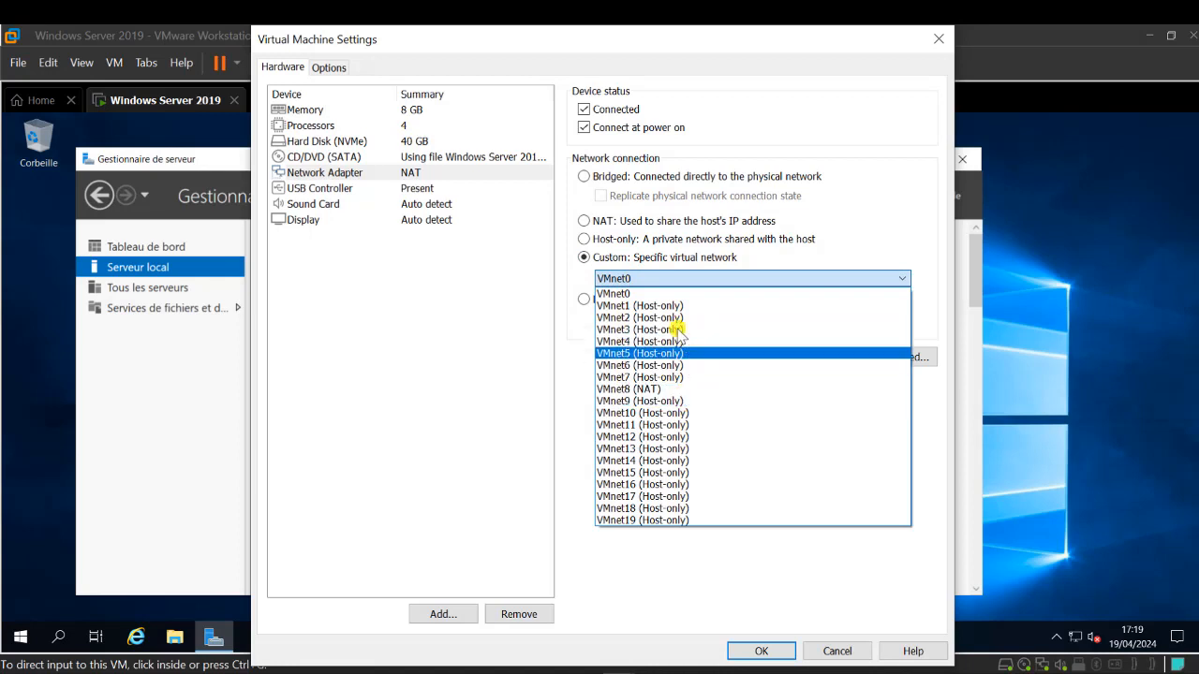
{"action": "left_click", "coordinate": [626, 240]}
{"action": "left_click", "coordinate": [624, 239]}
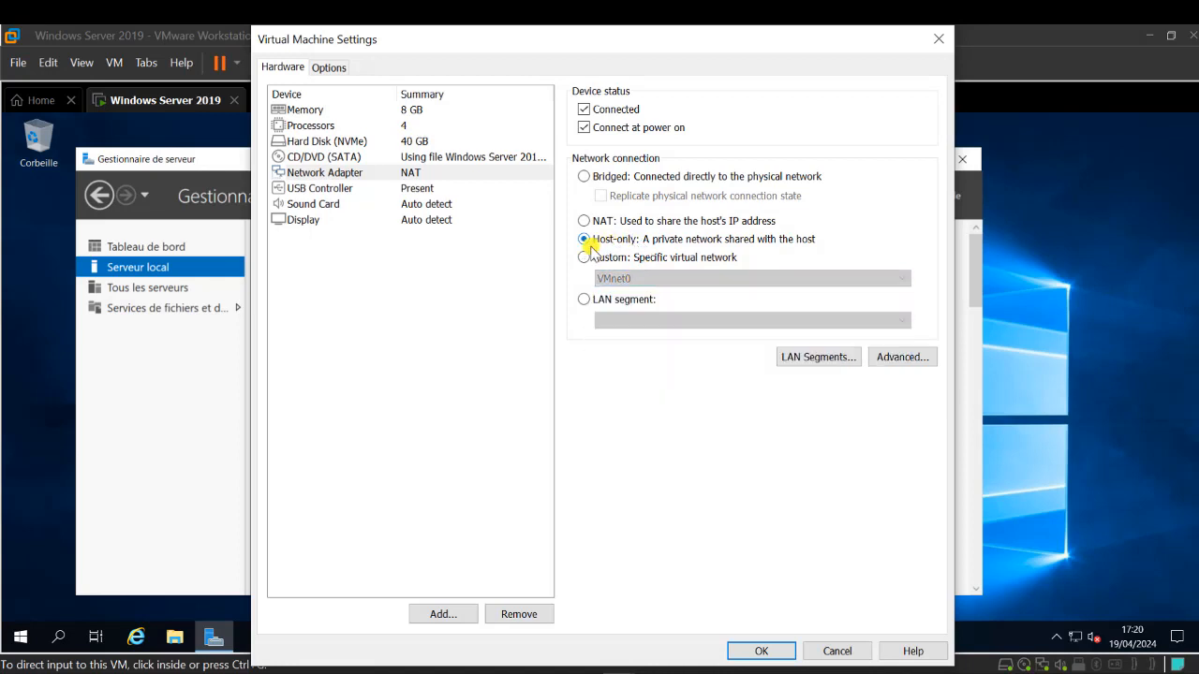
{"action": "left_click", "coordinate": [762, 651]}
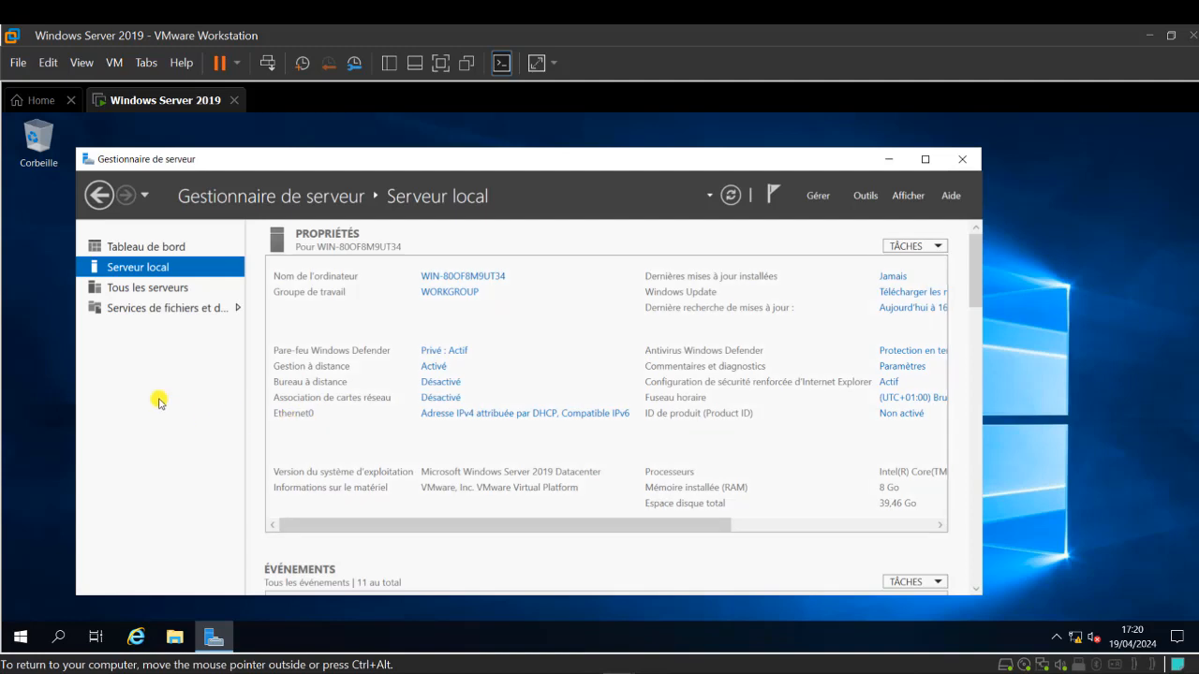
- Open the Ethernet0 connection's properties from Network Connections via the Run prompt
{"action": "key", "text": "super+r"}
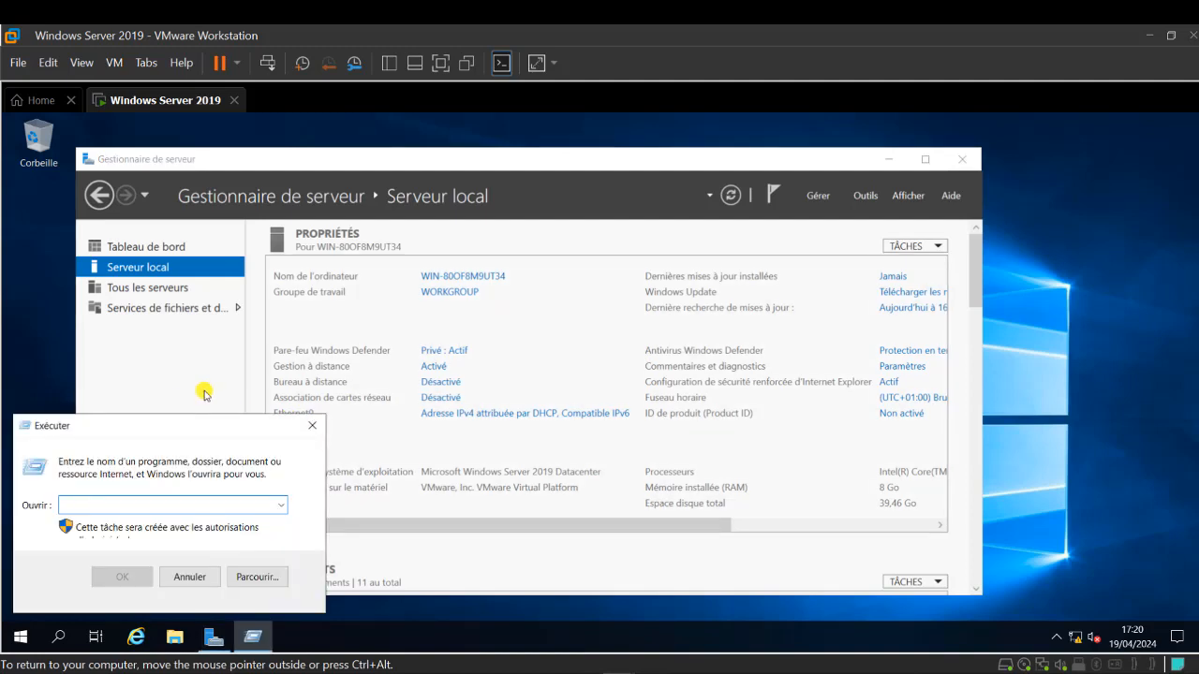
{"action": "type", "text": "NCPA.CPL"}
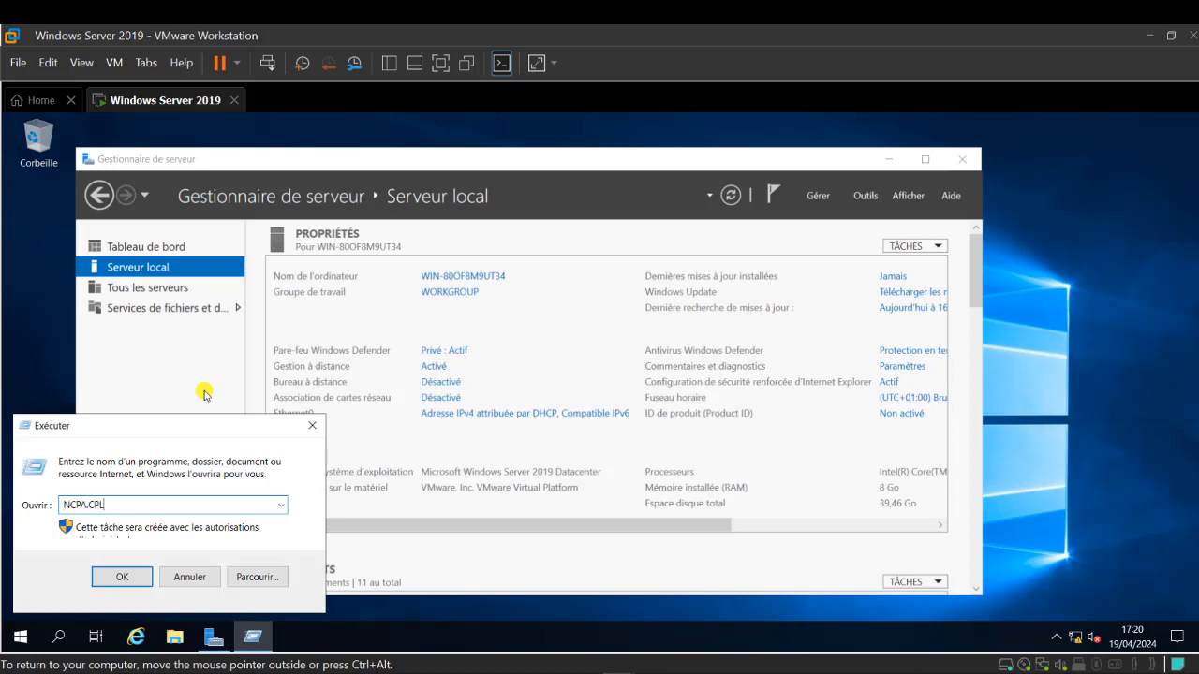
{"action": "key", "text": "Return"}
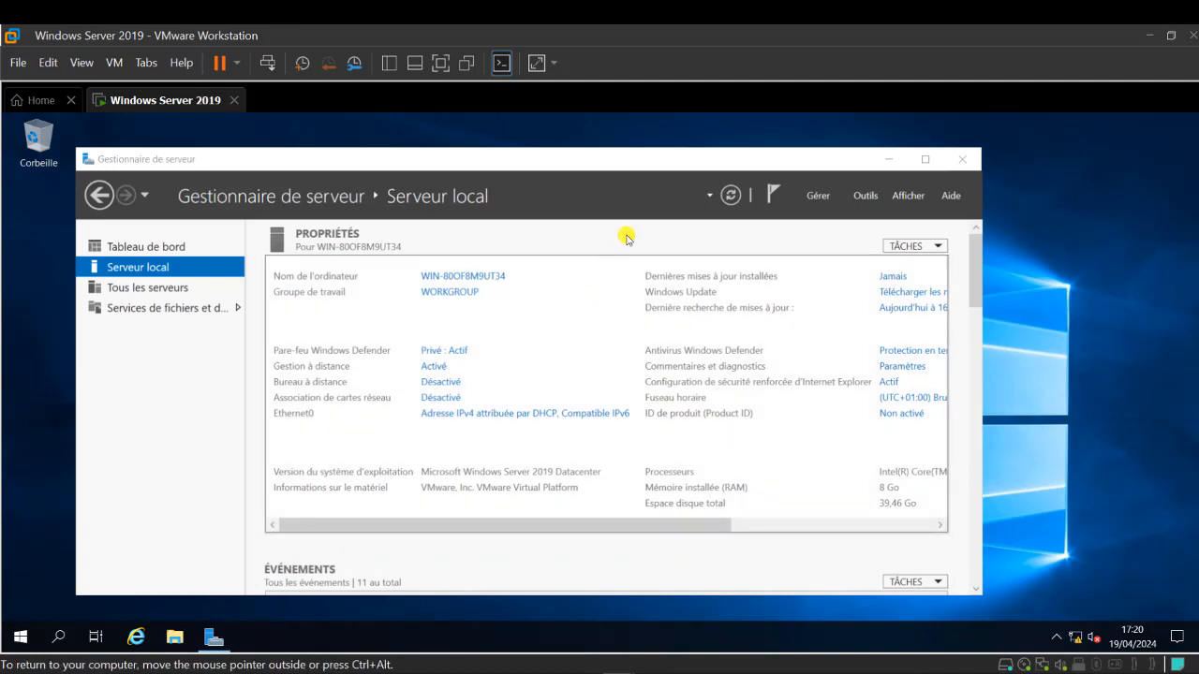
{"action": "left_click", "coordinate": [286, 254]}
{"action": "right_click", "coordinate": [281, 251]}
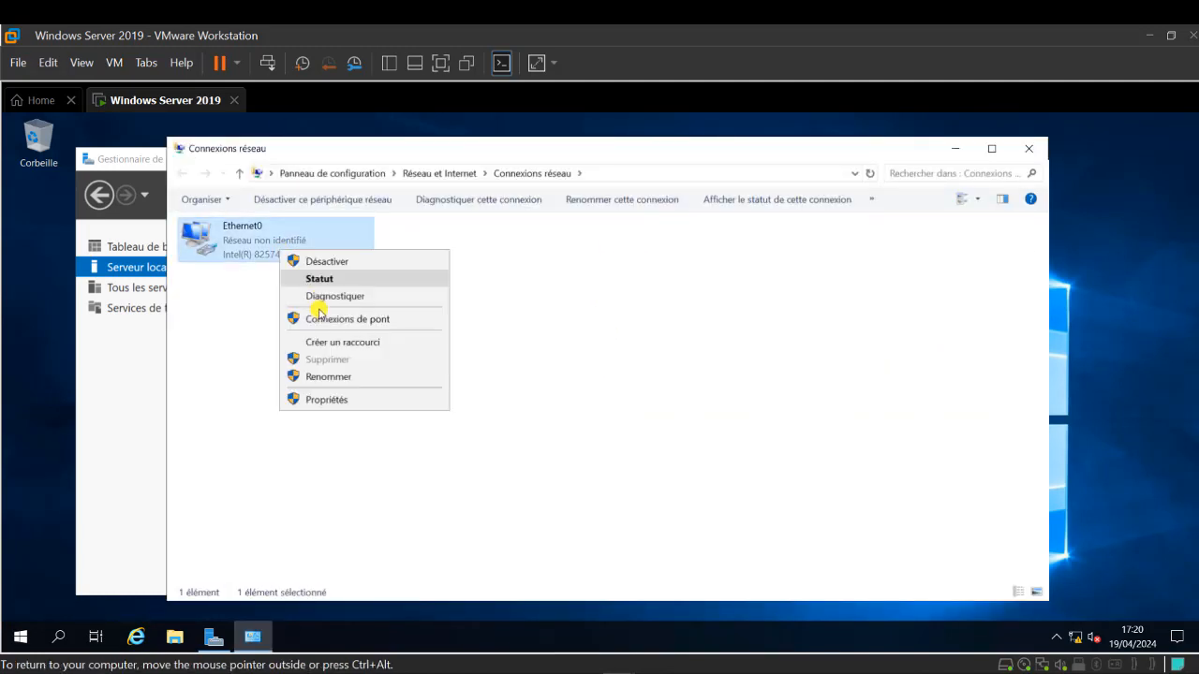
{"action": "left_click", "coordinate": [356, 400]}
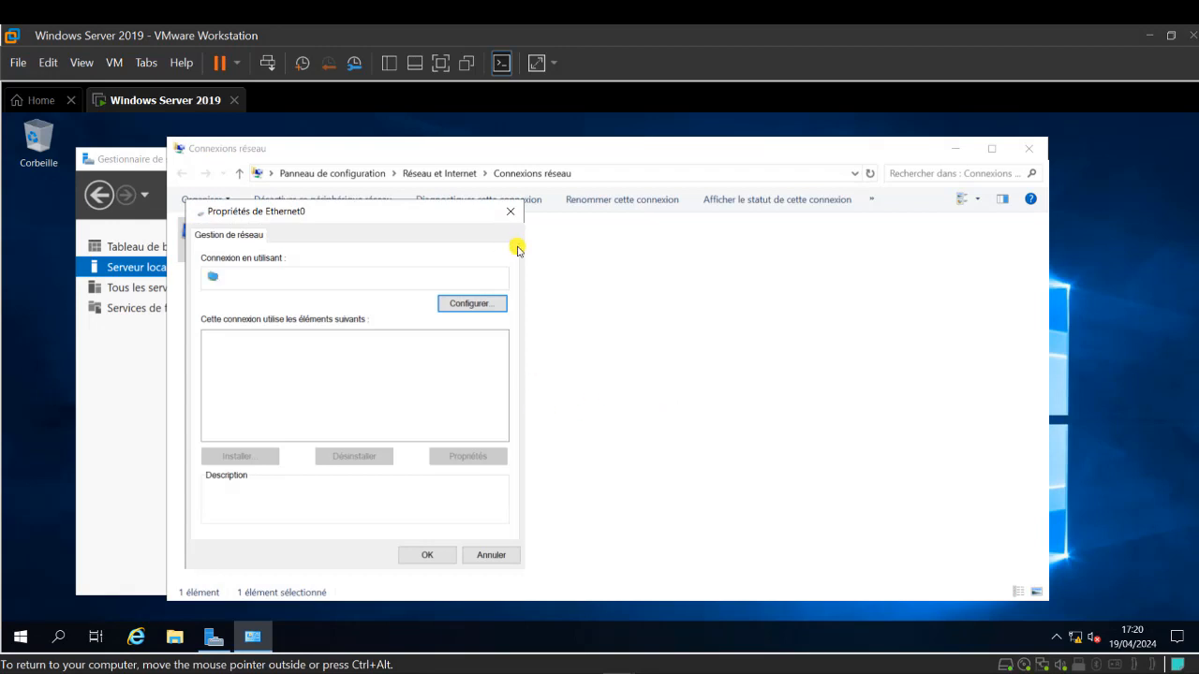
{"action": "left_click_drag", "start_coordinate": [460, 209], "coordinate": [583, 201]}
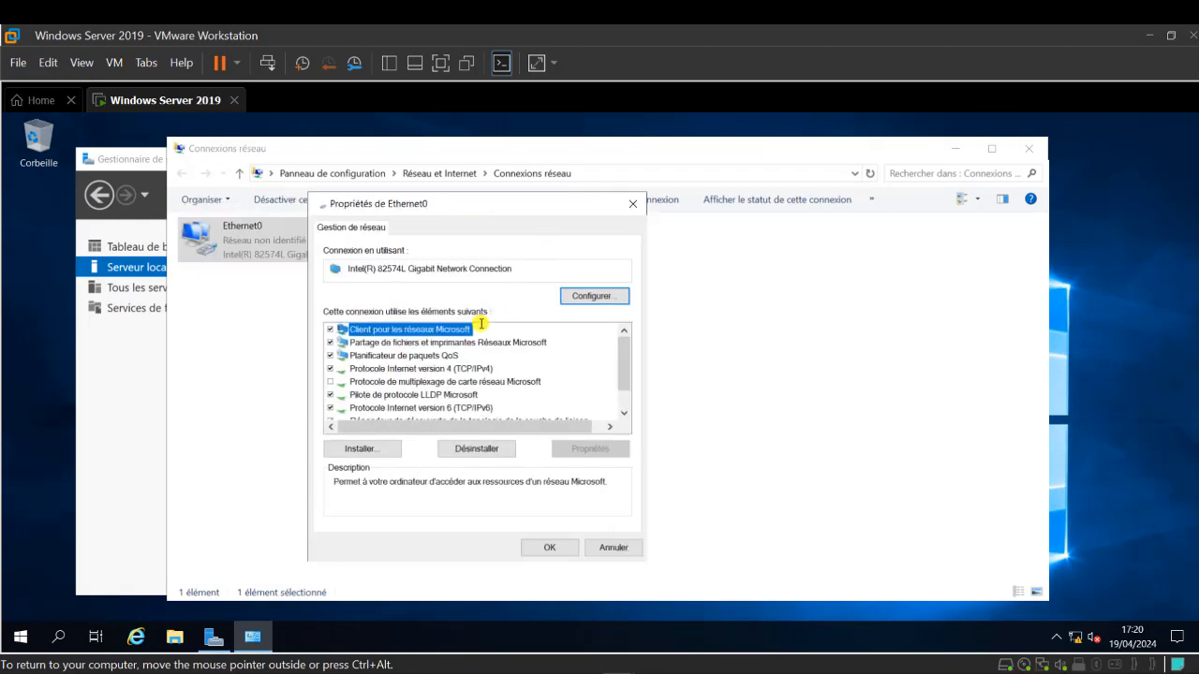
- Disable IPv6 and set static IPv4 192.168.1.100/255.255.255.0 with DNS 192.168.1.100
{"action": "left_click", "coordinate": [331, 409]}
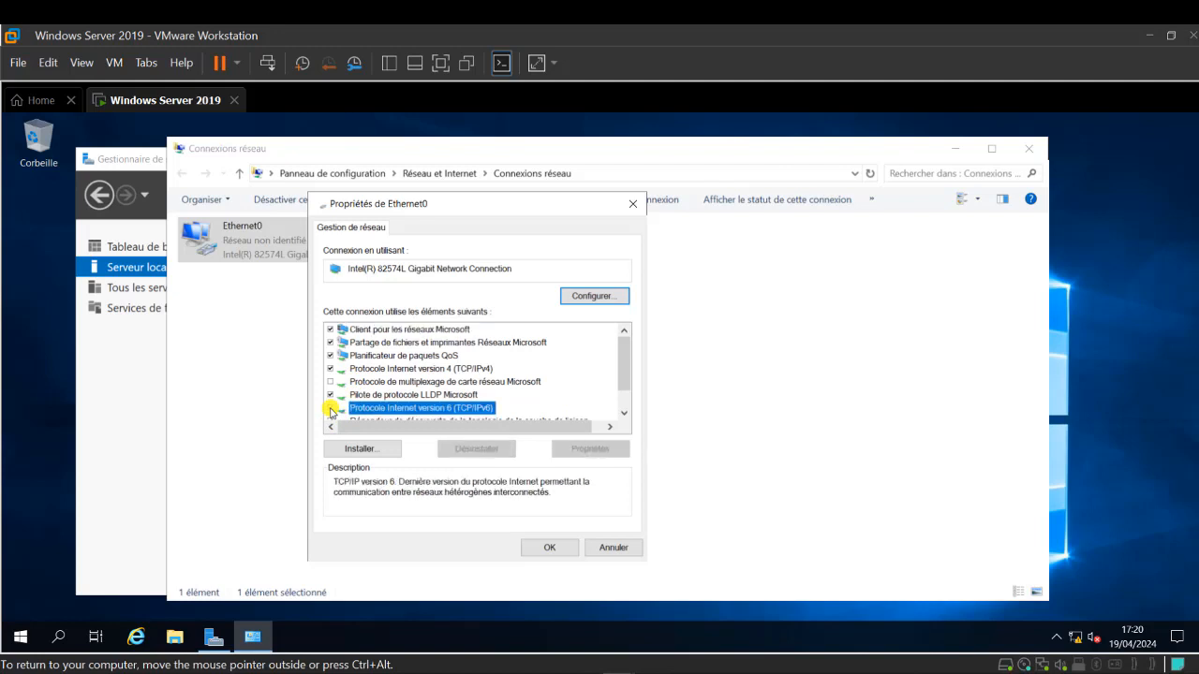
{"action": "left_click", "coordinate": [405, 369]}
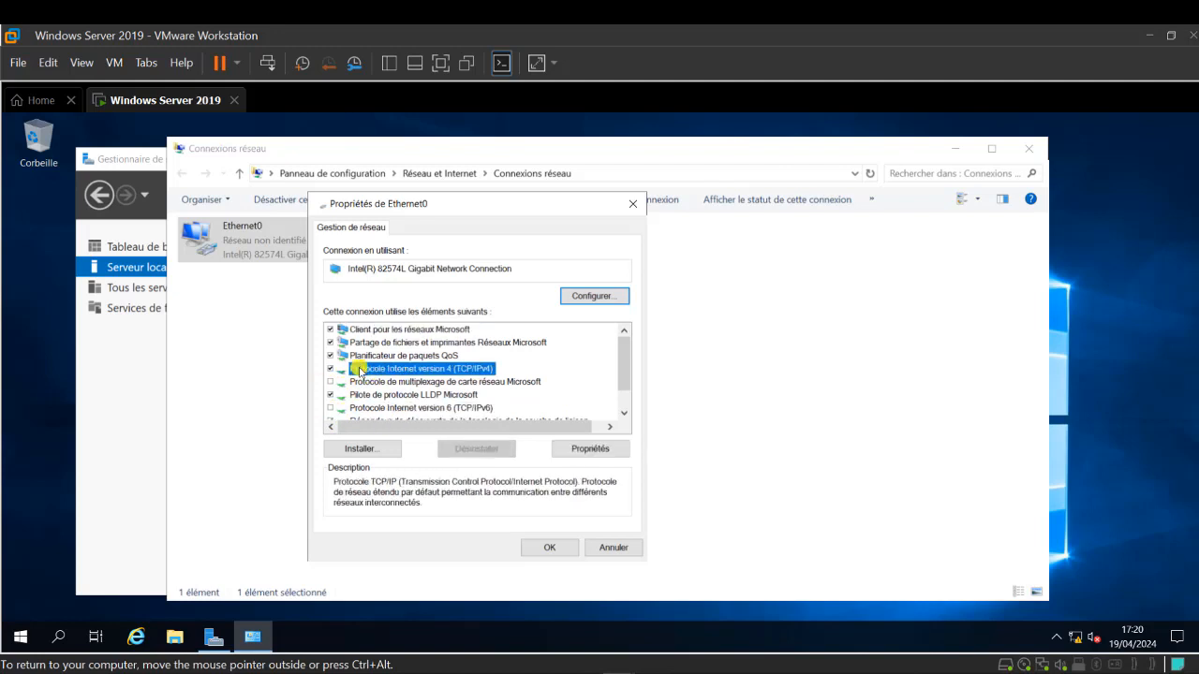
{"action": "double_click", "coordinate": [388, 370]}
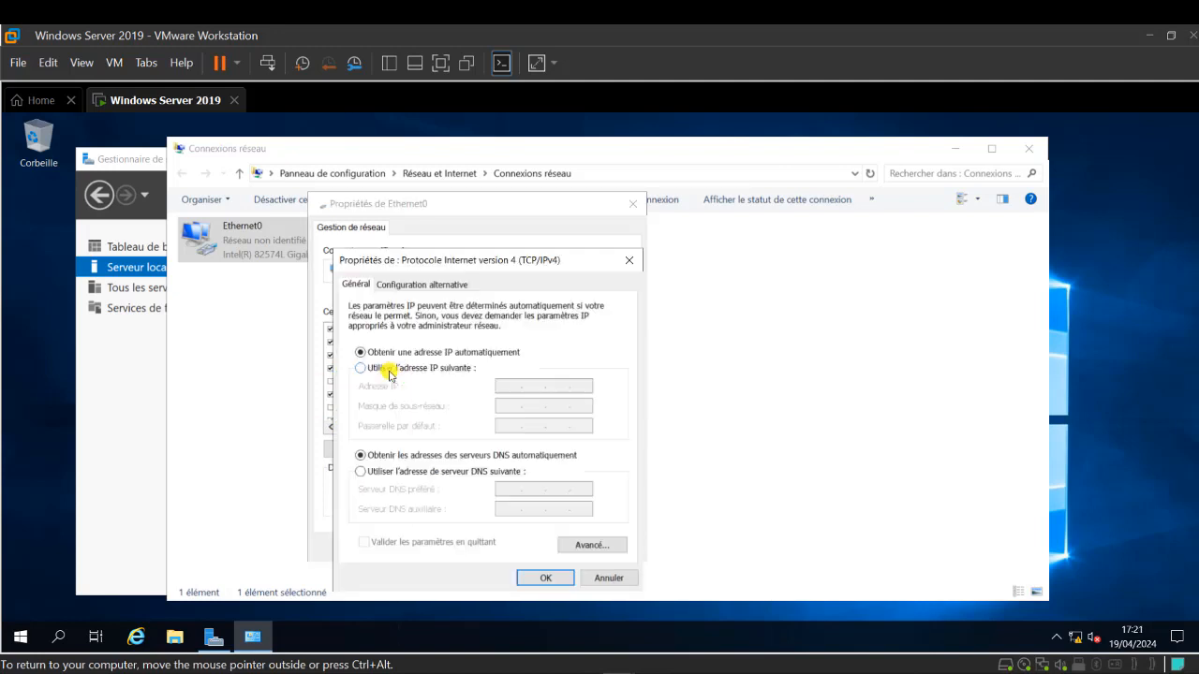
{"action": "left_click", "coordinate": [440, 368]}
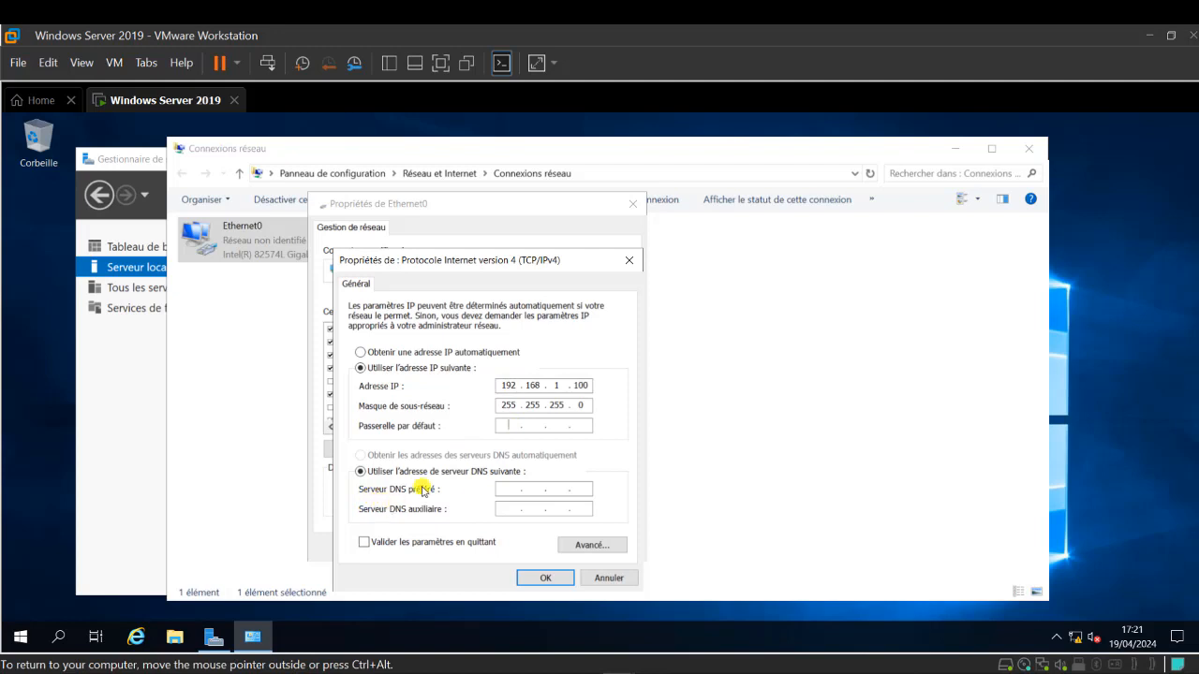
{"action": "left_click", "coordinate": [507, 490]}
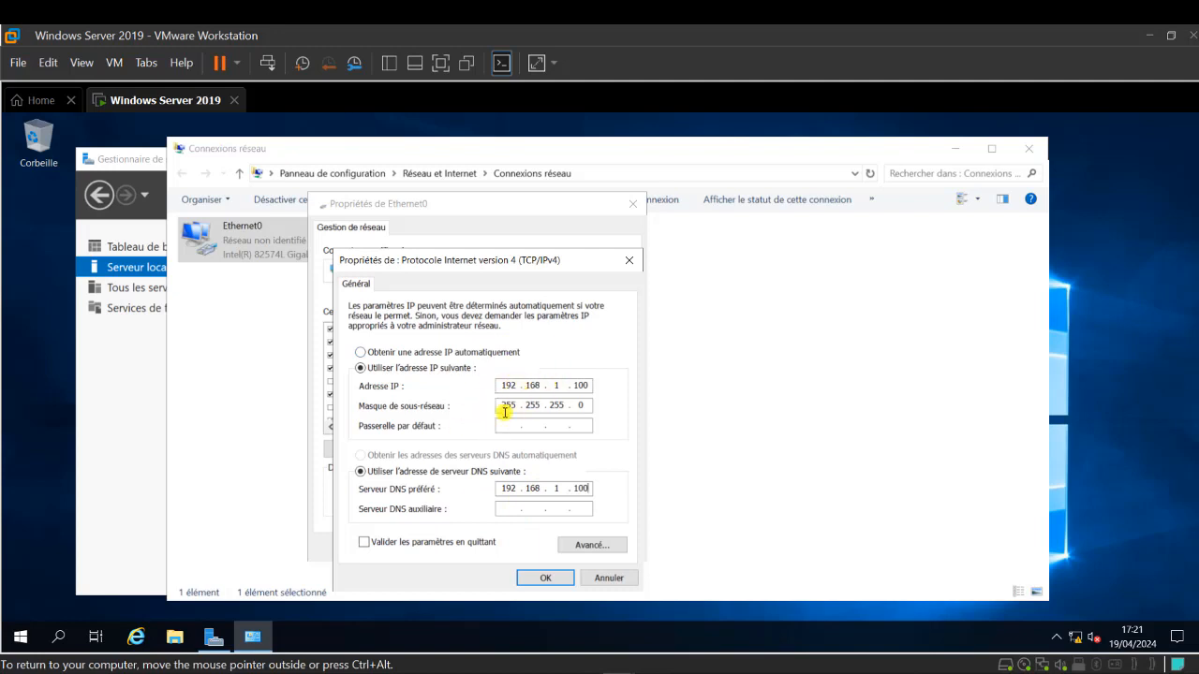
{"action": "left_click", "coordinate": [542, 578]}
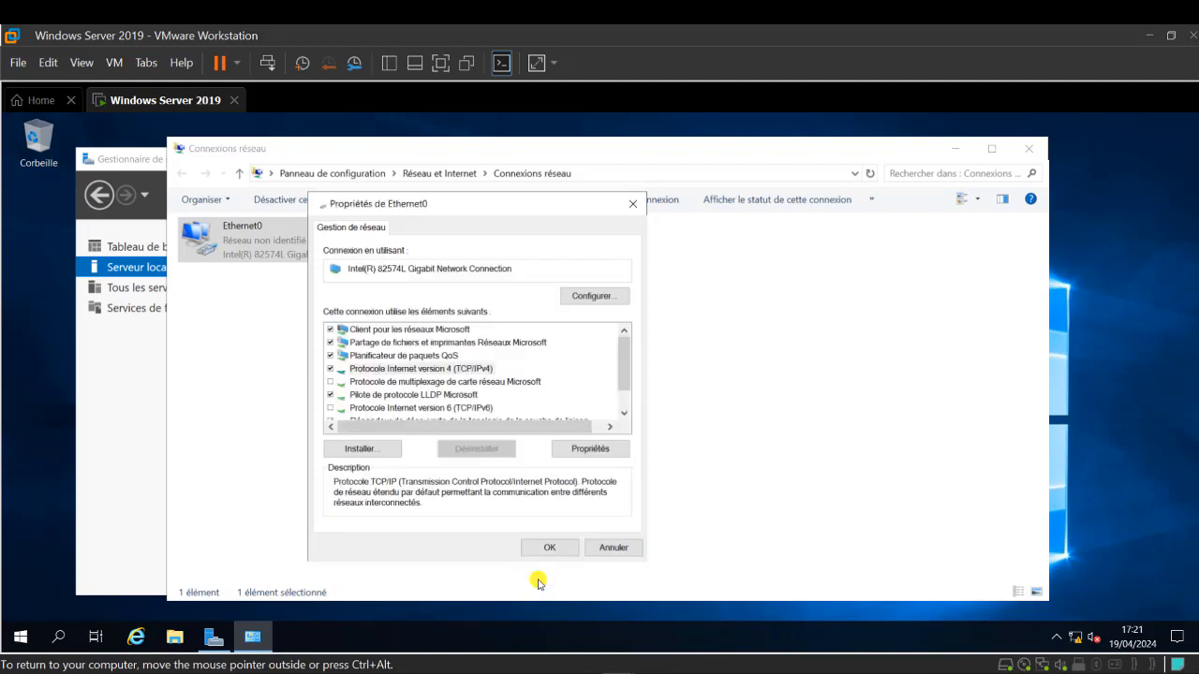
{"action": "left_click", "coordinate": [547, 546]}
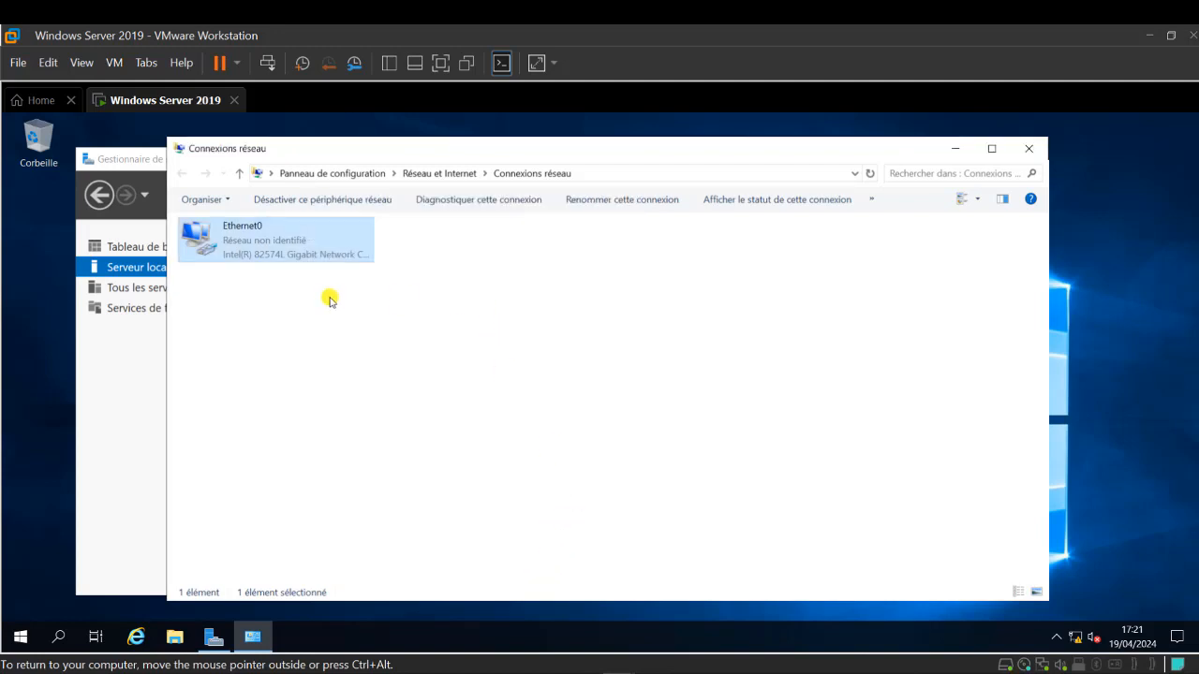
{"action": "left_click", "coordinate": [1033, 151]}
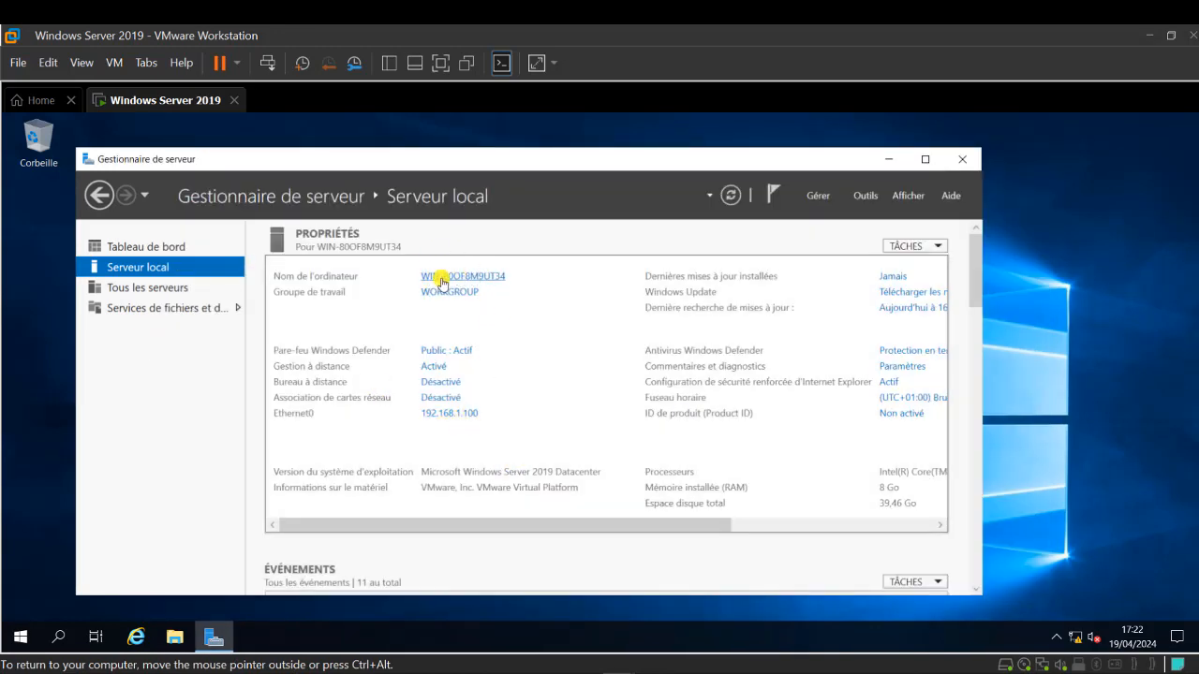
- In System Properties, enter the new computer name SRVADGOSS01 copied from the notes
{"action": "key", "text": "super+r"}
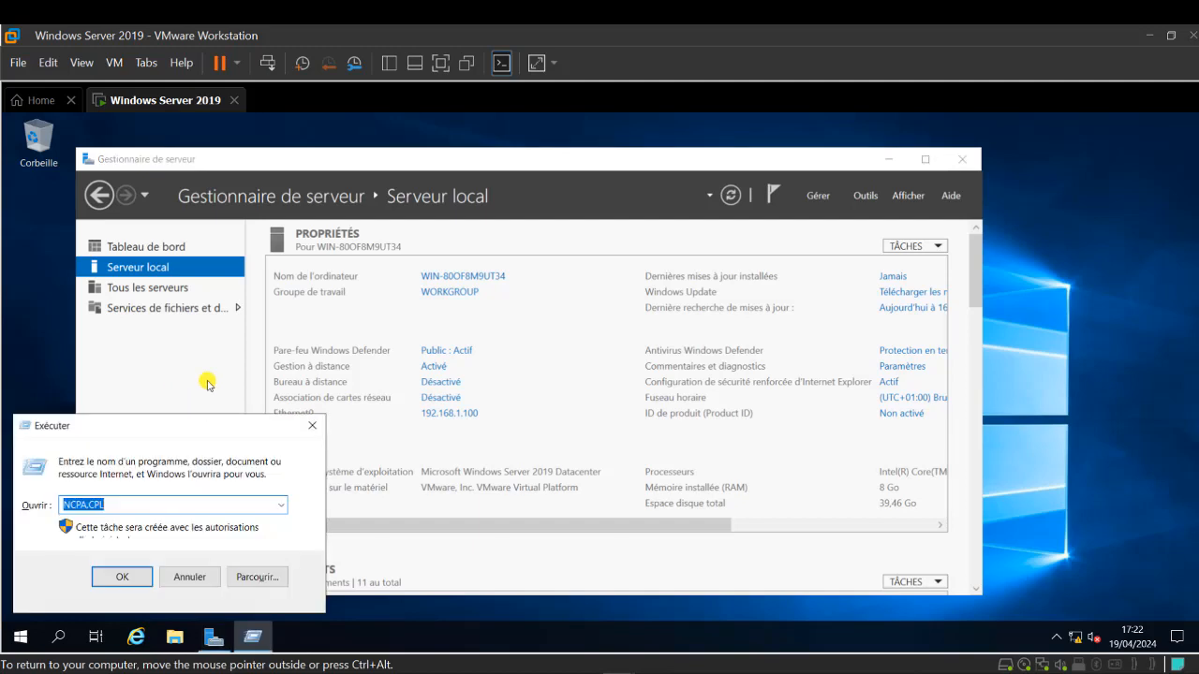
{"action": "type", "text": "SYSDM"}
{"action": "key", "text": "Return"}
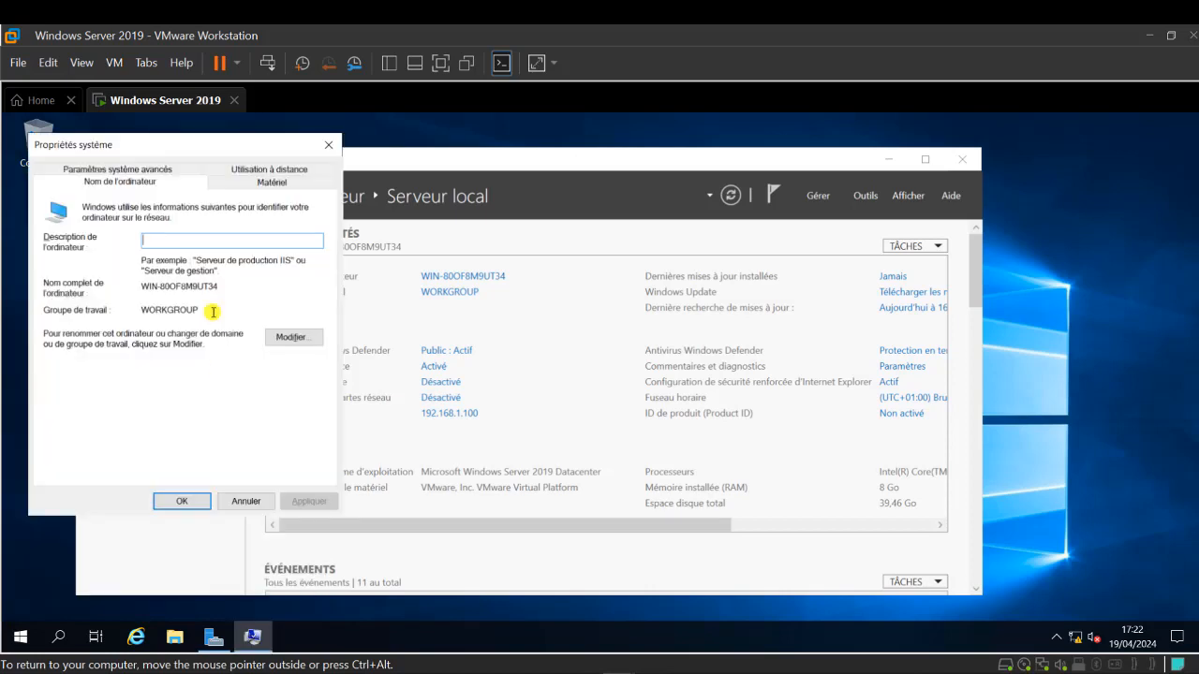
{"action": "left_click", "coordinate": [281, 339]}
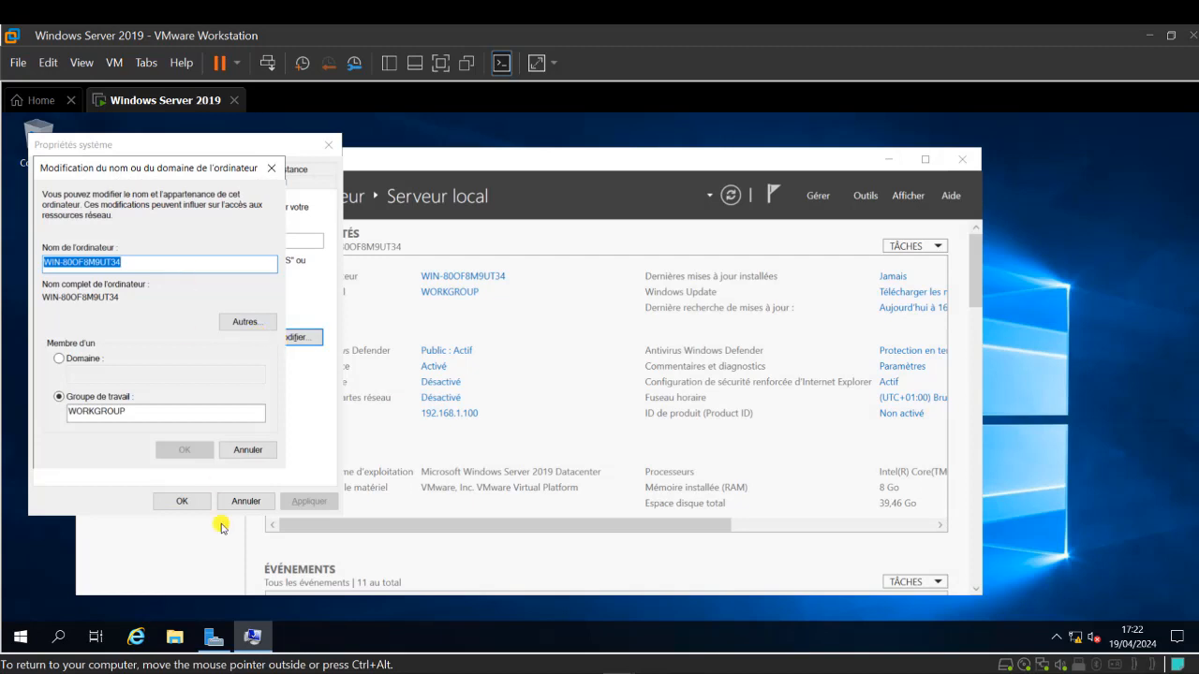
{"action": "key", "text": "alt+Tab"}
{"action": "double_click", "coordinate": [552, 238]}
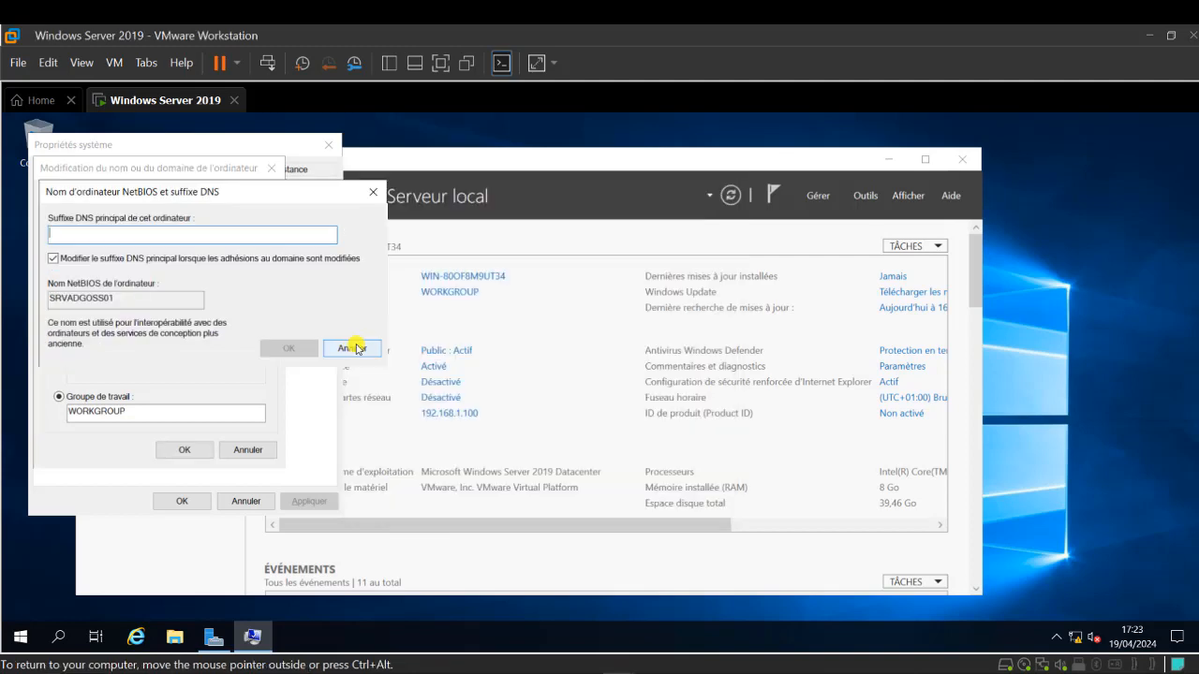
{"action": "left_click", "coordinate": [354, 347]}
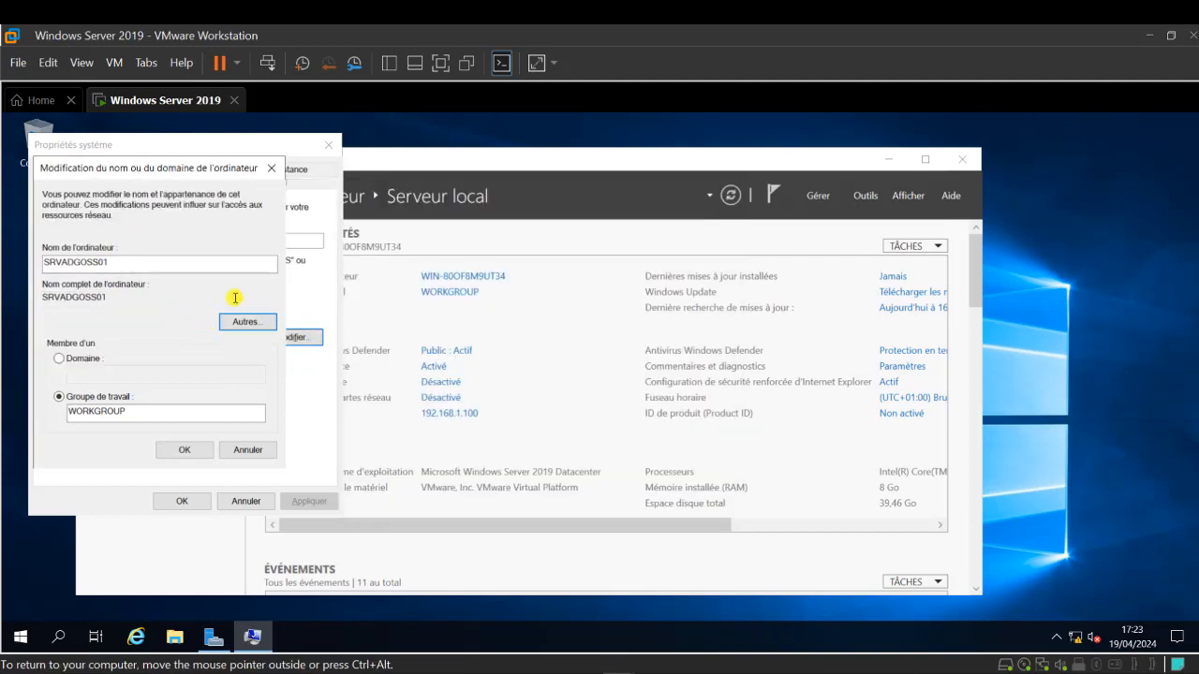
- Set primary DNS suffix jsi.local, apply the rename and acknowledge the restart notice
{"action": "left_click", "coordinate": [246, 323]}
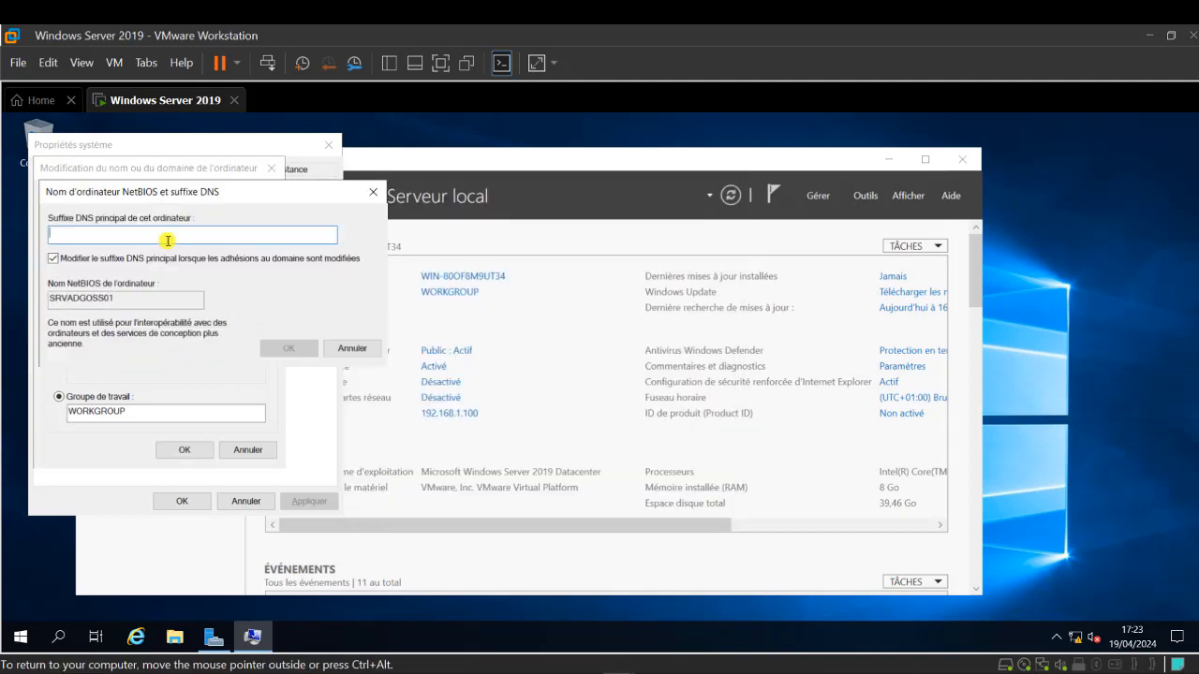
{"action": "type", "text": "jsi.local"}
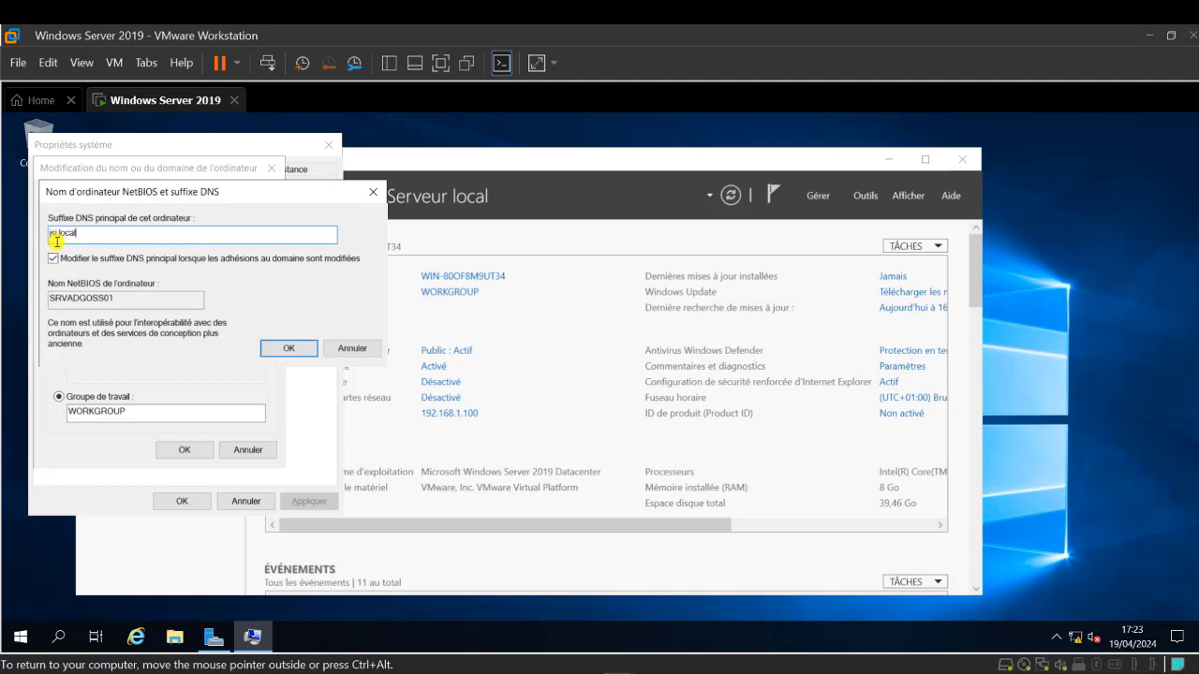
{"action": "left_click", "coordinate": [287, 348]}
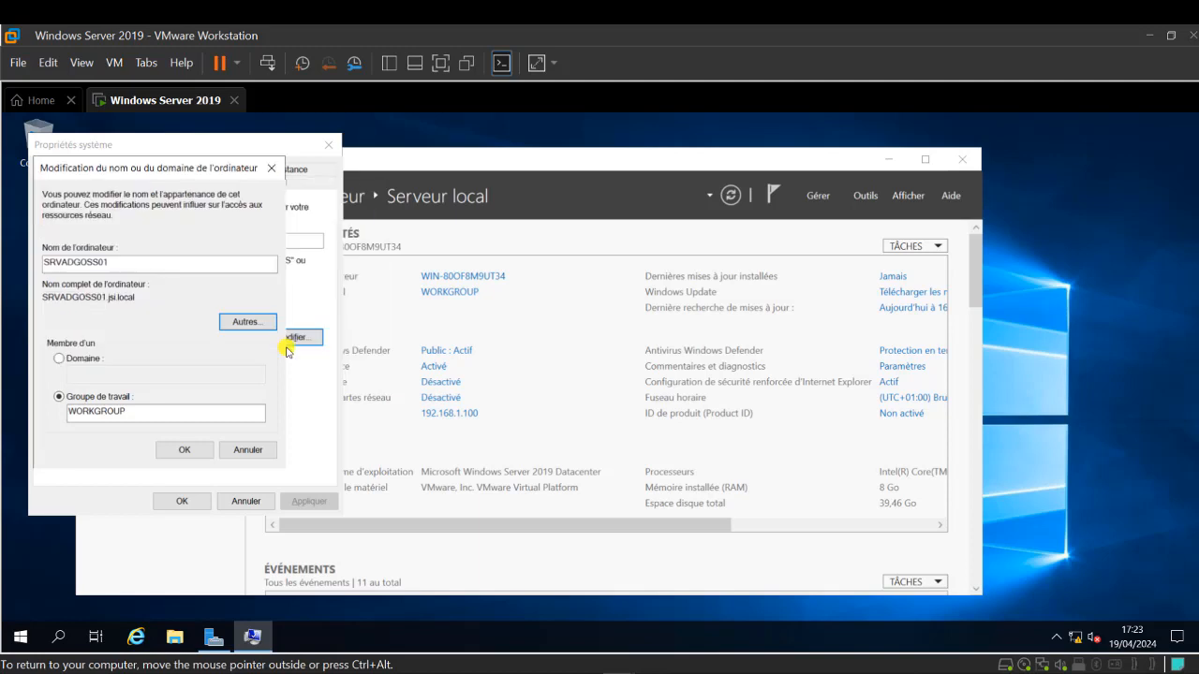
{"action": "left_click", "coordinate": [184, 447]}
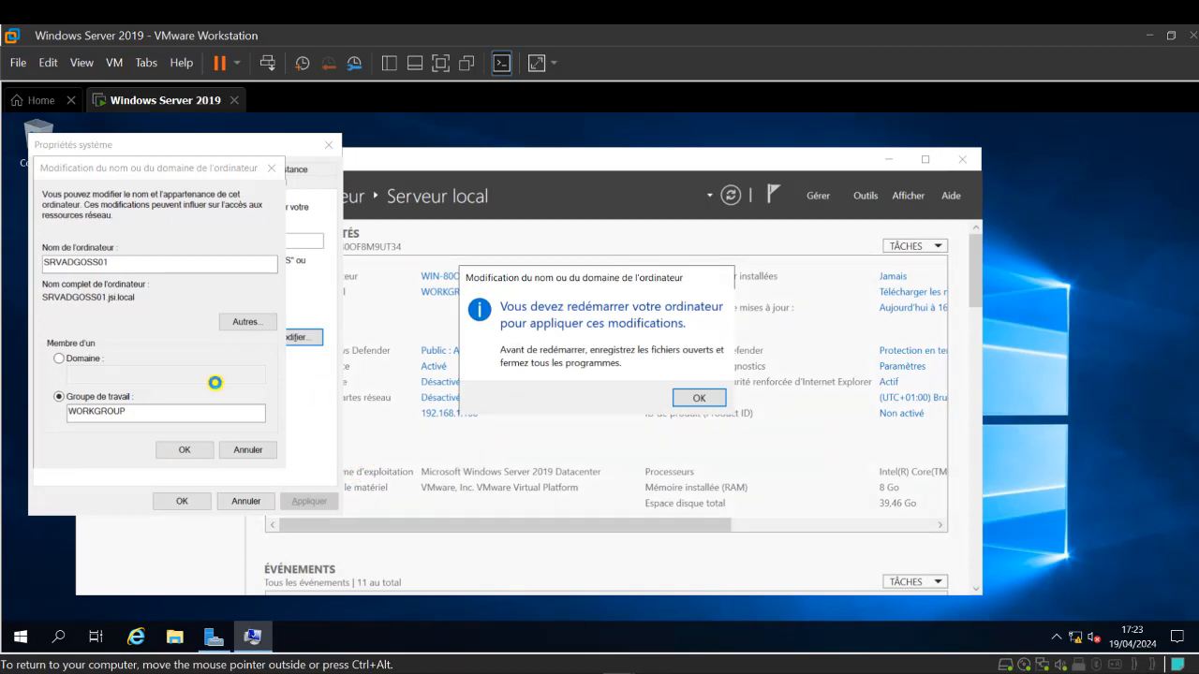
{"action": "left_click", "coordinate": [699, 398]}
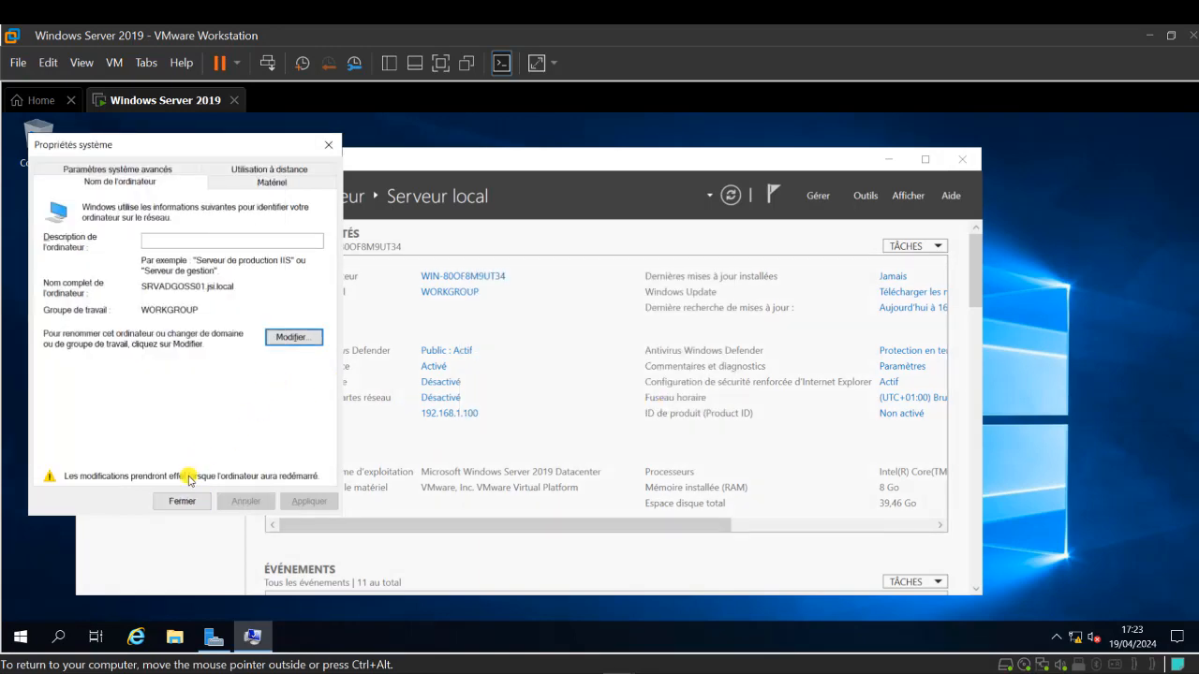
{"action": "left_click", "coordinate": [174, 503]}
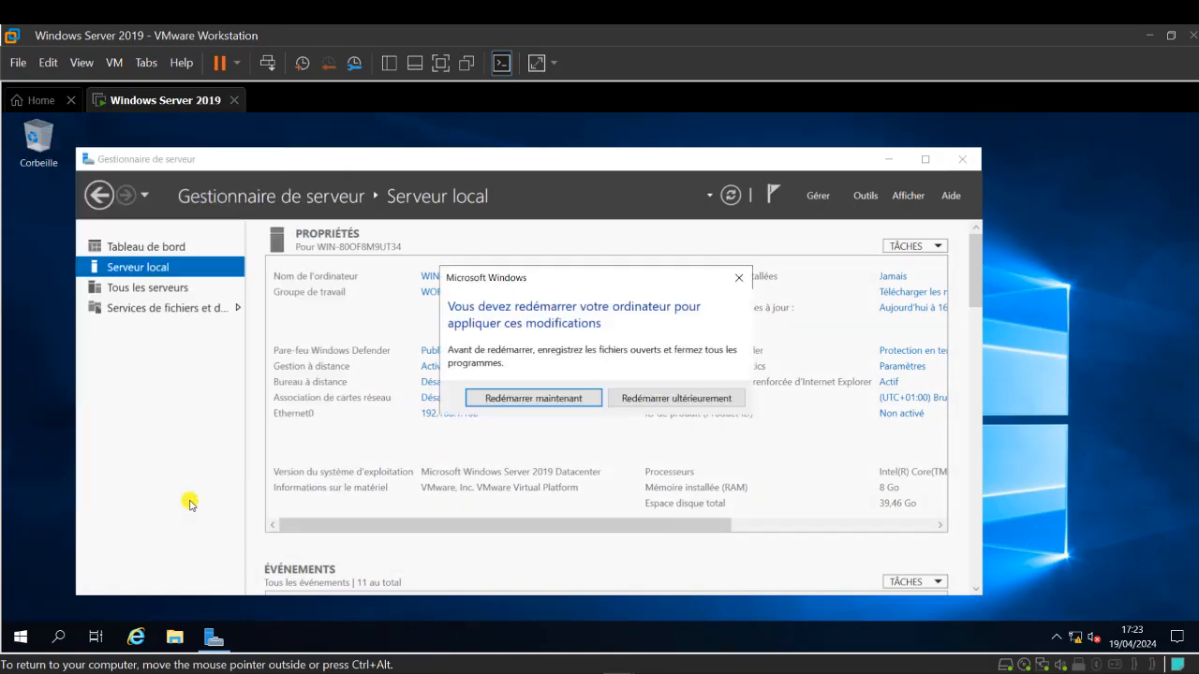
- Restart the server now and sign back in with the Administrateur password
{"action": "left_click", "coordinate": [567, 401]}
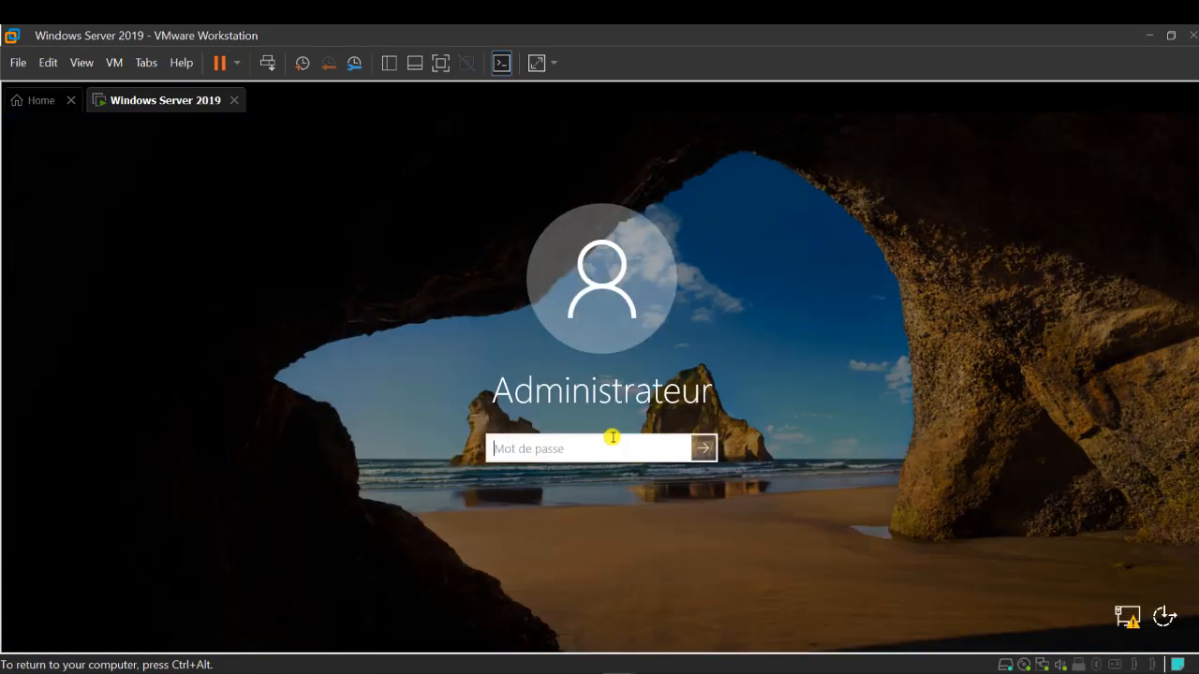
{"action": "type", "text": "•"}
{"action": "key", "text": "Caps_Lock"}
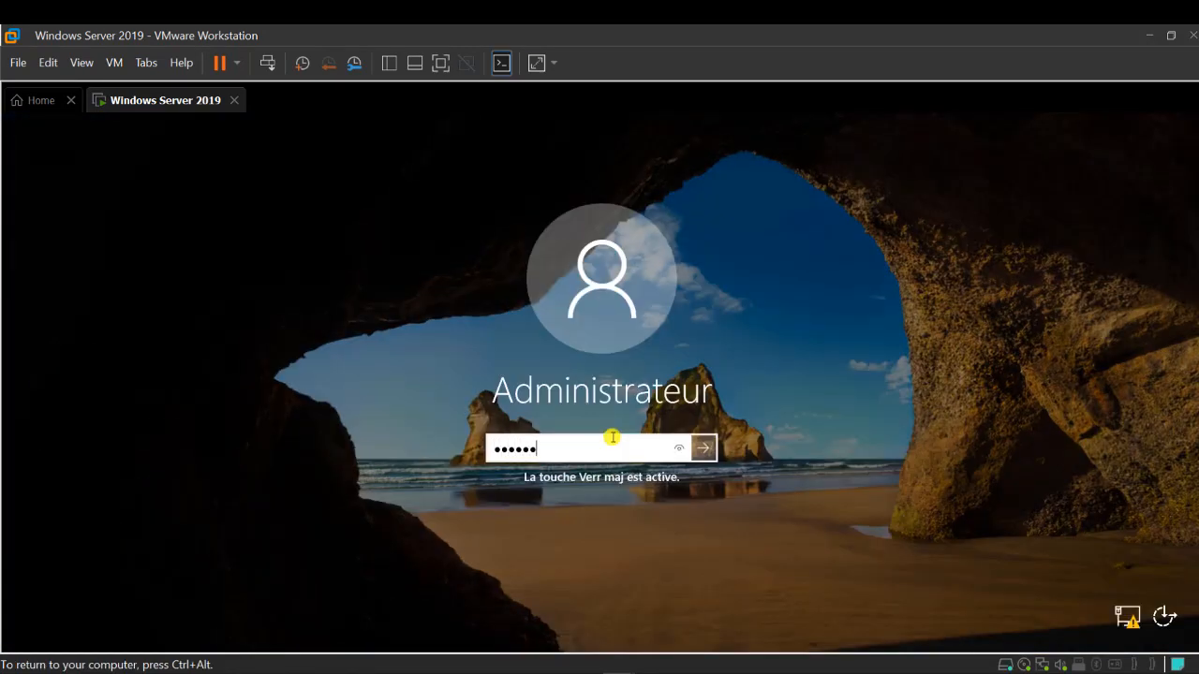
{"action": "key", "text": "Return"}
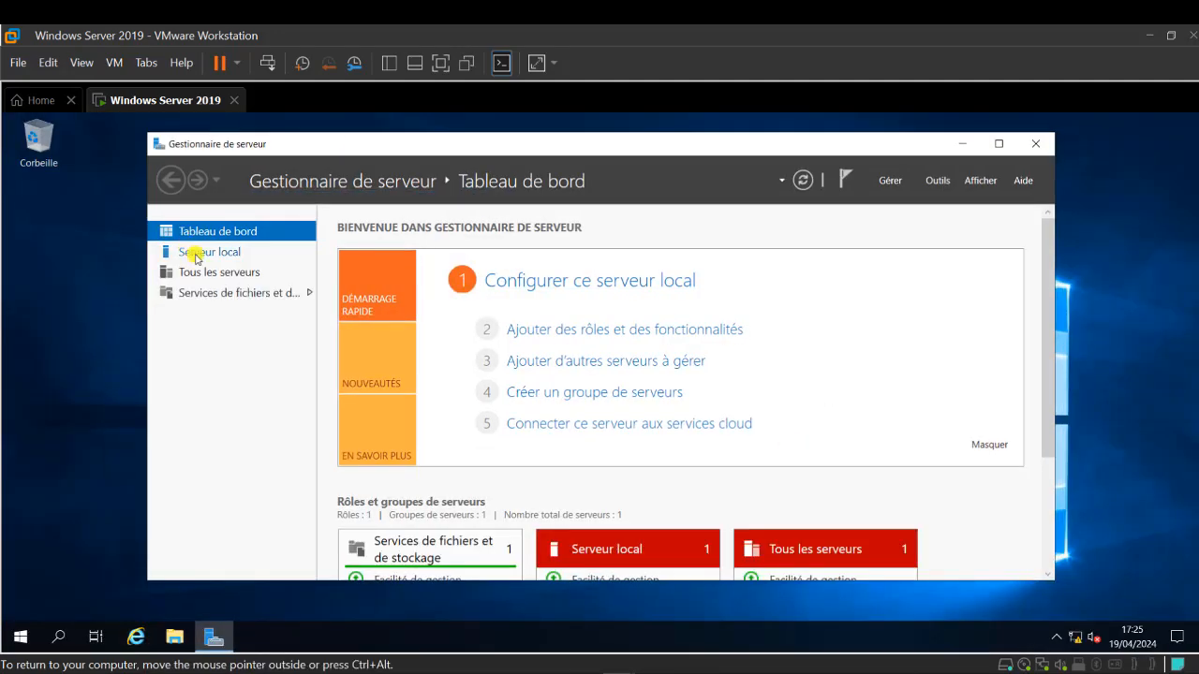
- From Serveur local's Fuseau horaire settings, choose (UTC) Temps universel coordonné and confirm
{"action": "left_click", "coordinate": [211, 252]}
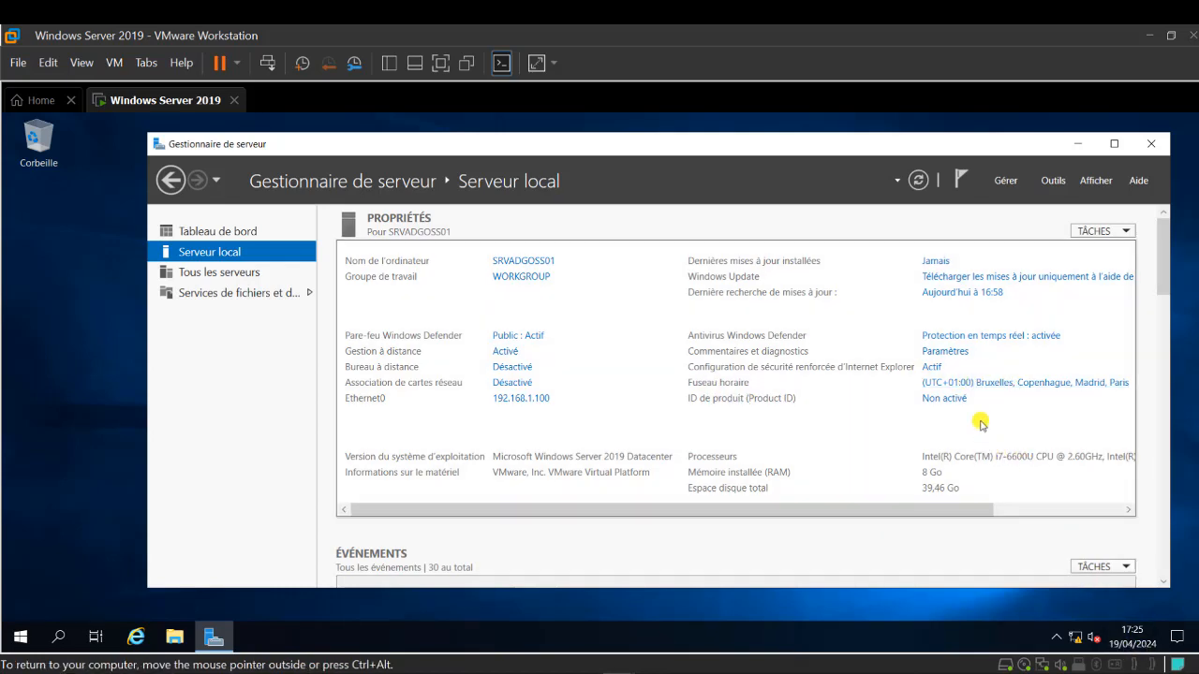
{"action": "left_click", "coordinate": [953, 384]}
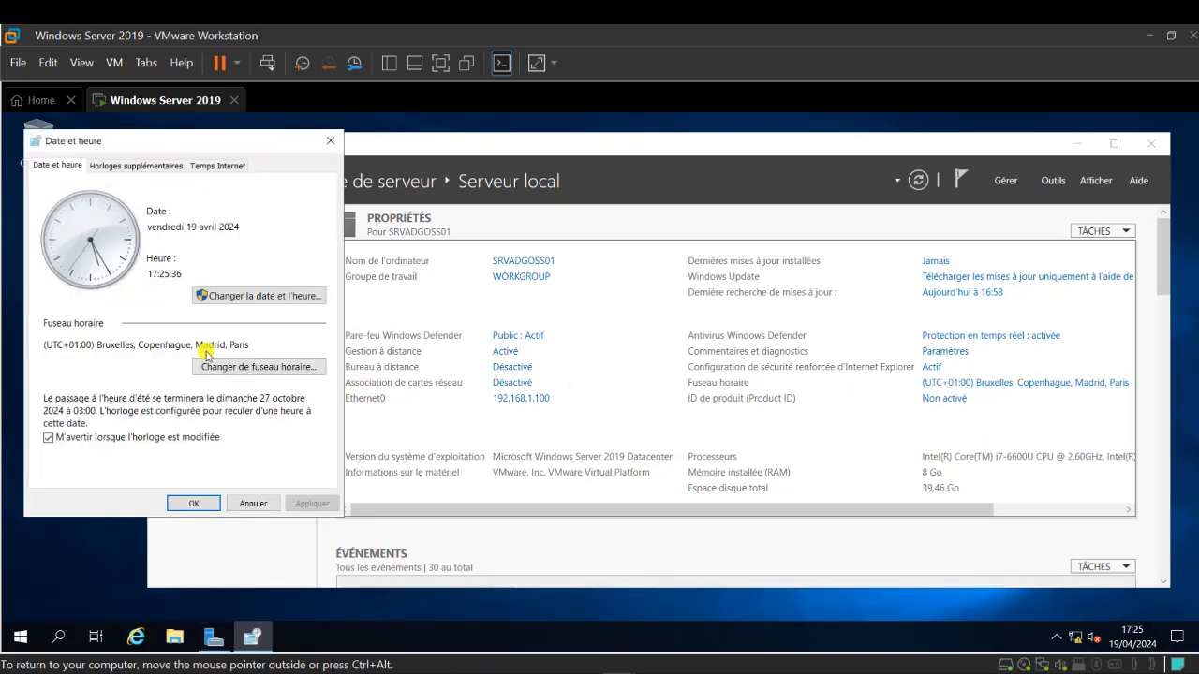
{"action": "left_click", "coordinate": [282, 371]}
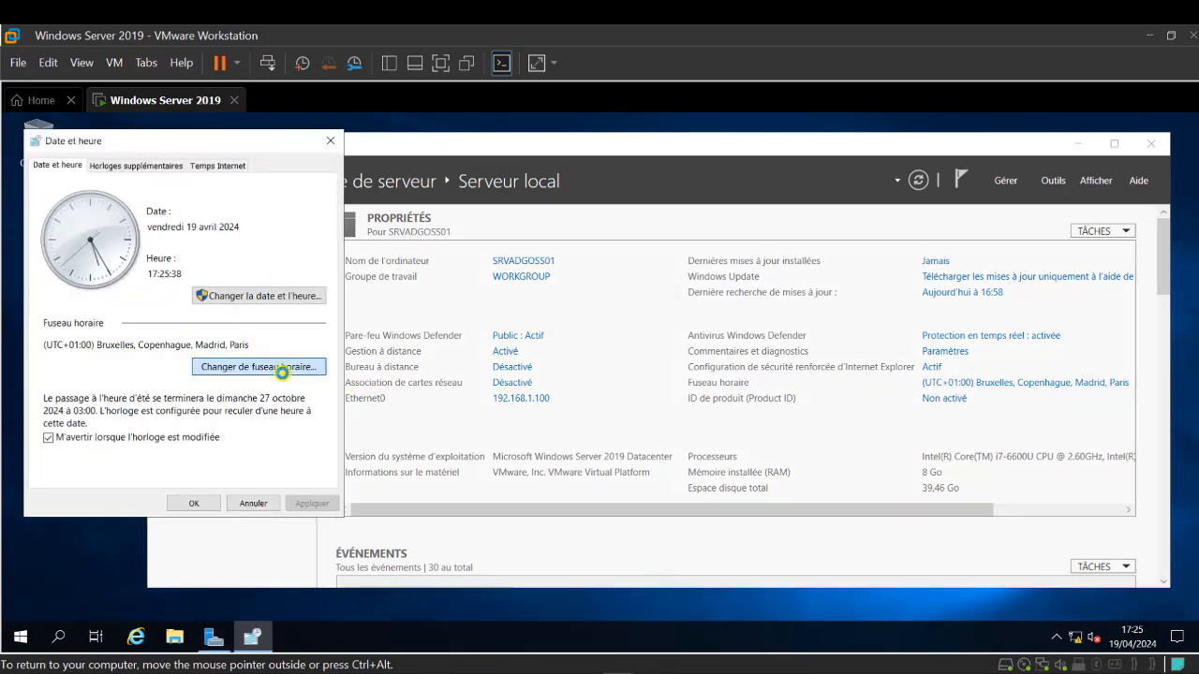
{"action": "left_click", "coordinate": [178, 241]}
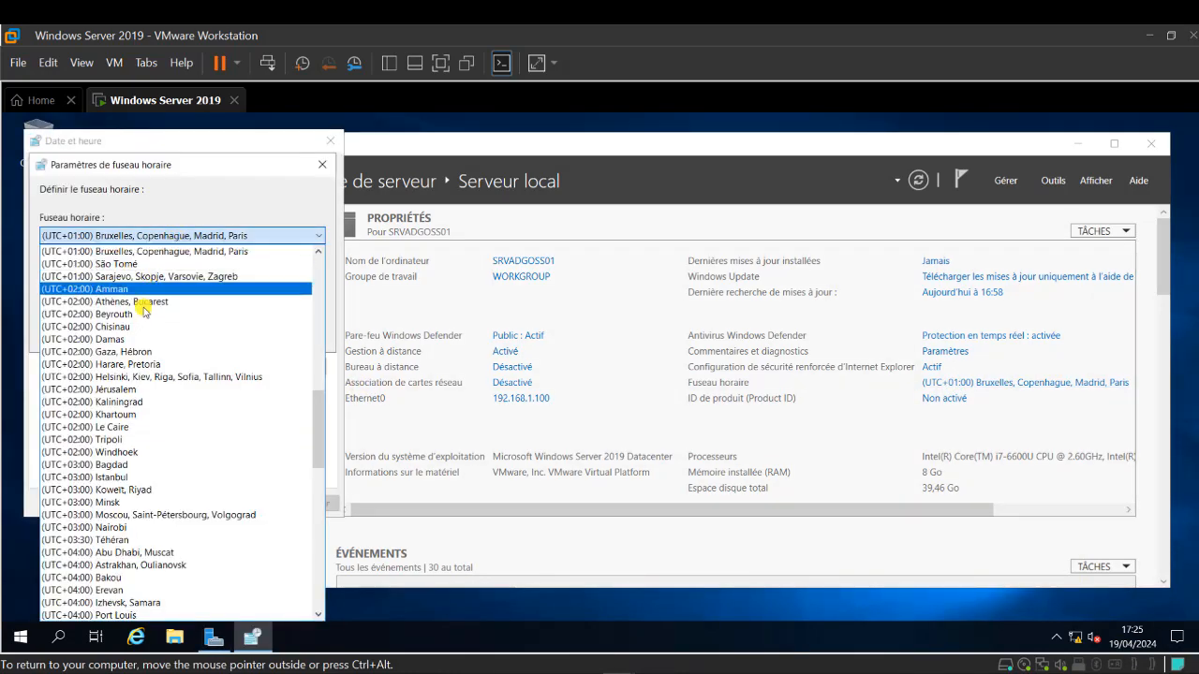
{"action": "scroll", "coordinate": [141, 323], "scroll_direction": "down", "scroll_amount": 3}
{"action": "scroll", "coordinate": [142, 330], "scroll_direction": "up", "scroll_amount": 6}
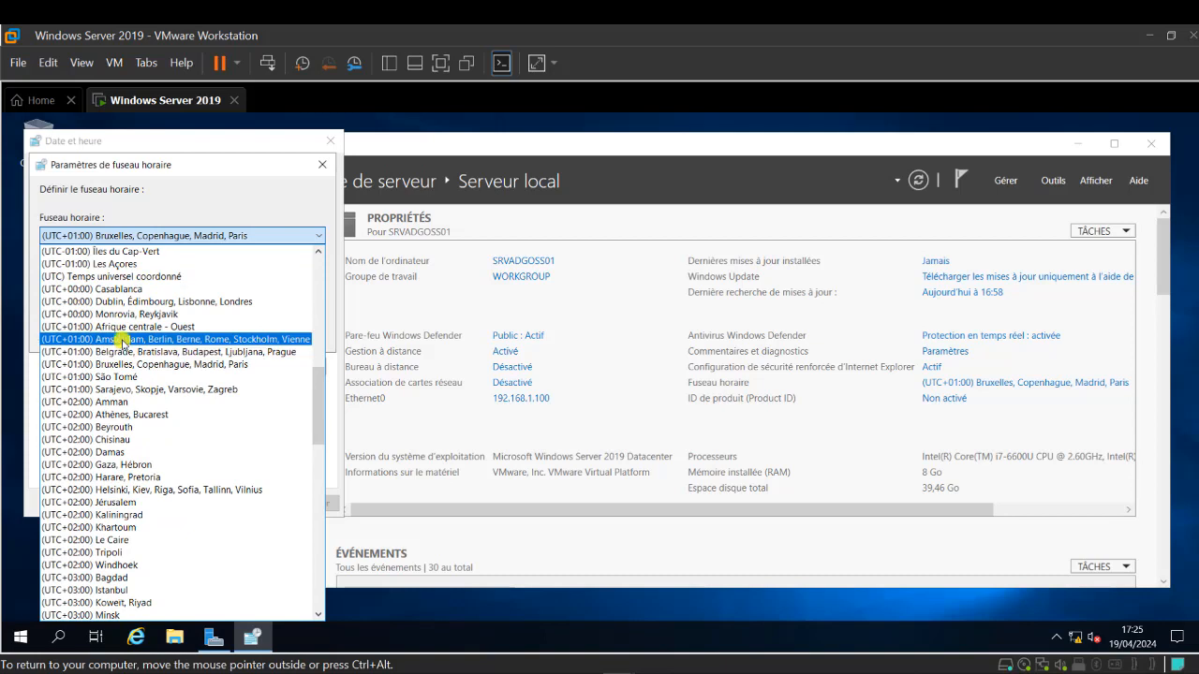
{"action": "left_click", "coordinate": [154, 277]}
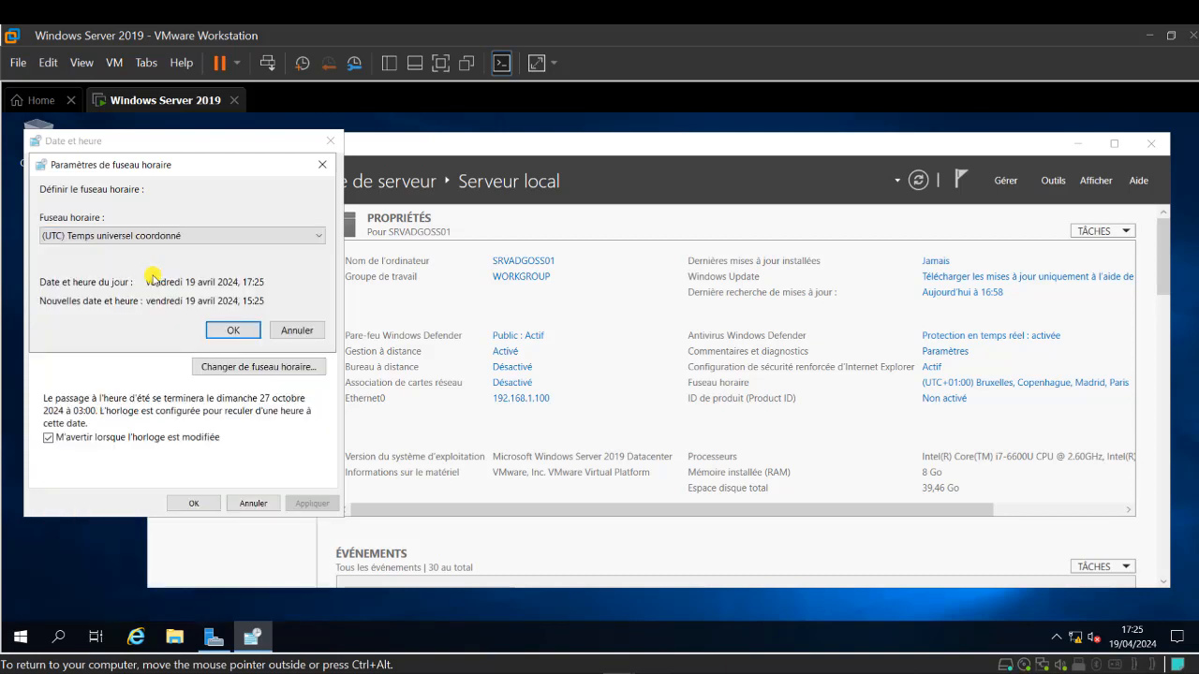
{"action": "left_click", "coordinate": [233, 330]}
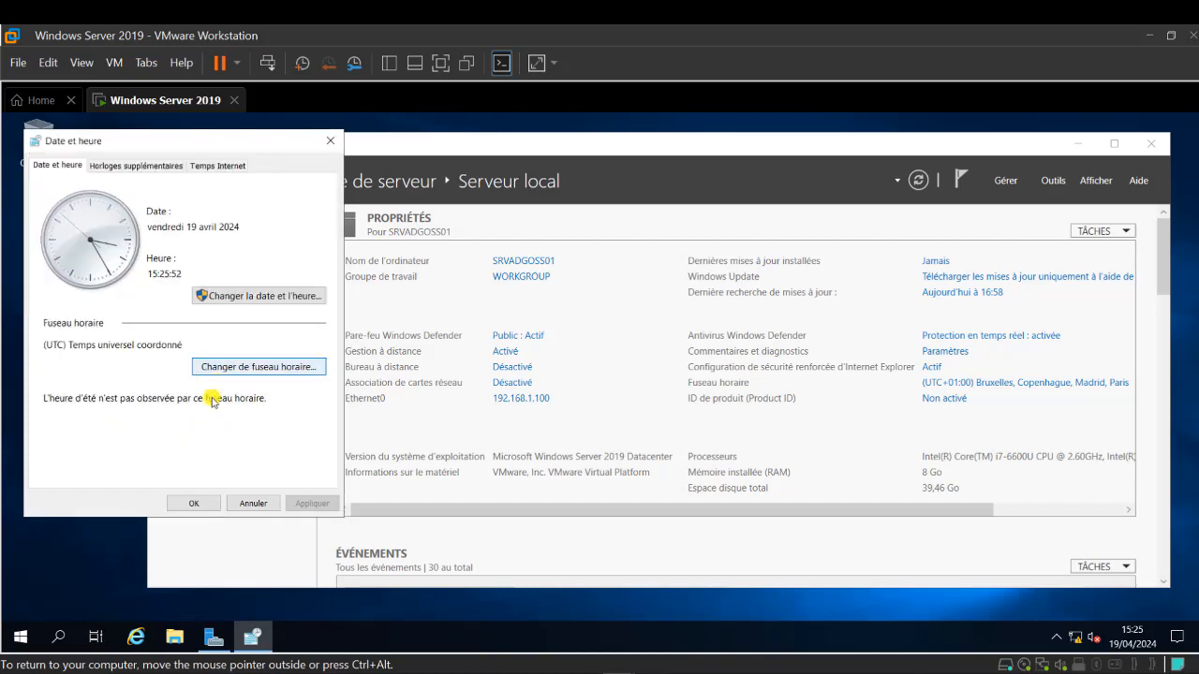
{"action": "left_click", "coordinate": [194, 520]}
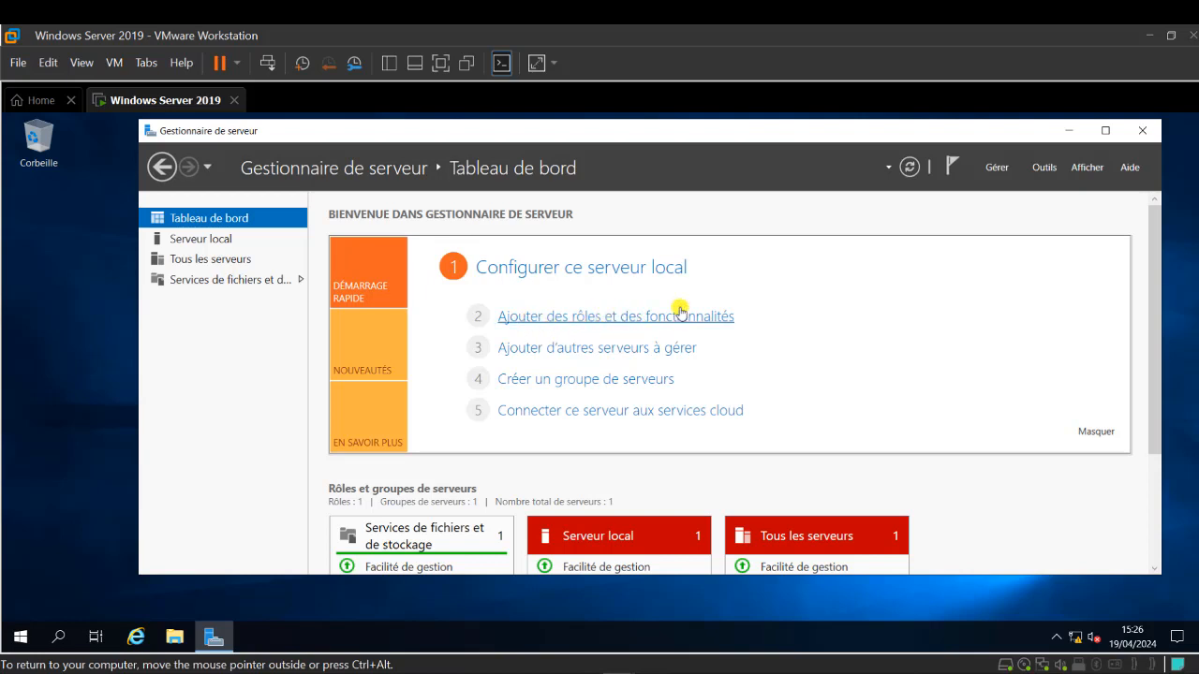
- Start the Add Roles and Features wizard for a role-based install on SRVADGOSS01.jsi.local
{"action": "left_click", "coordinate": [1007, 170]}
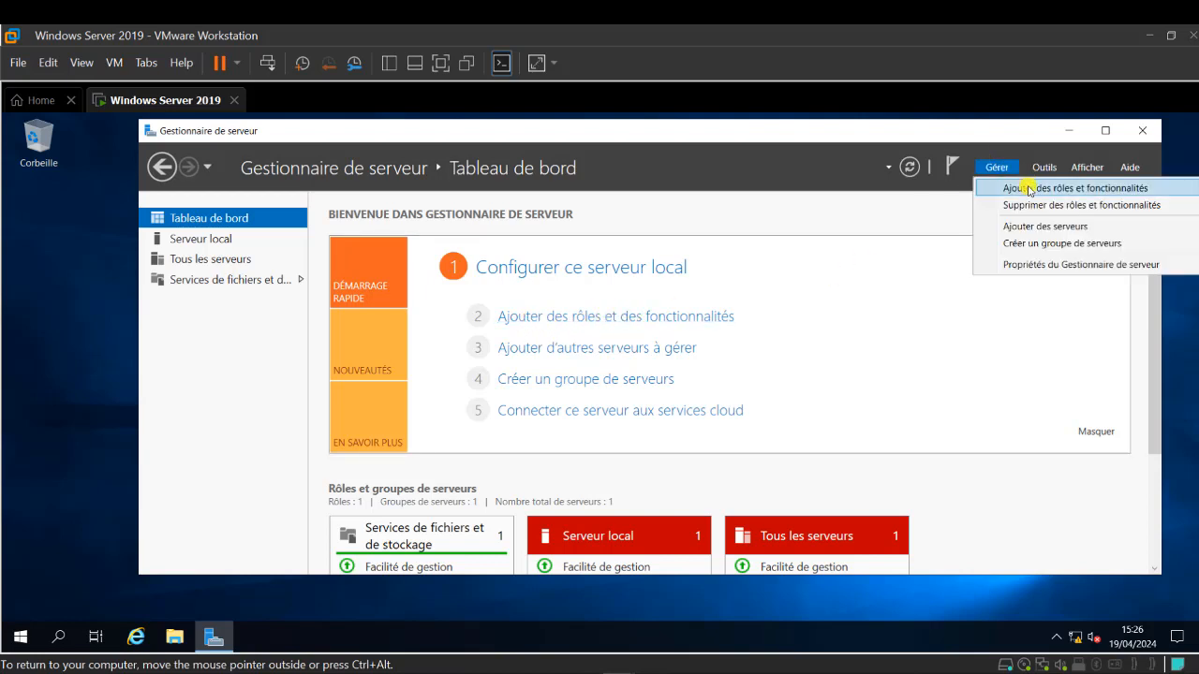
{"action": "left_click", "coordinate": [1030, 188]}
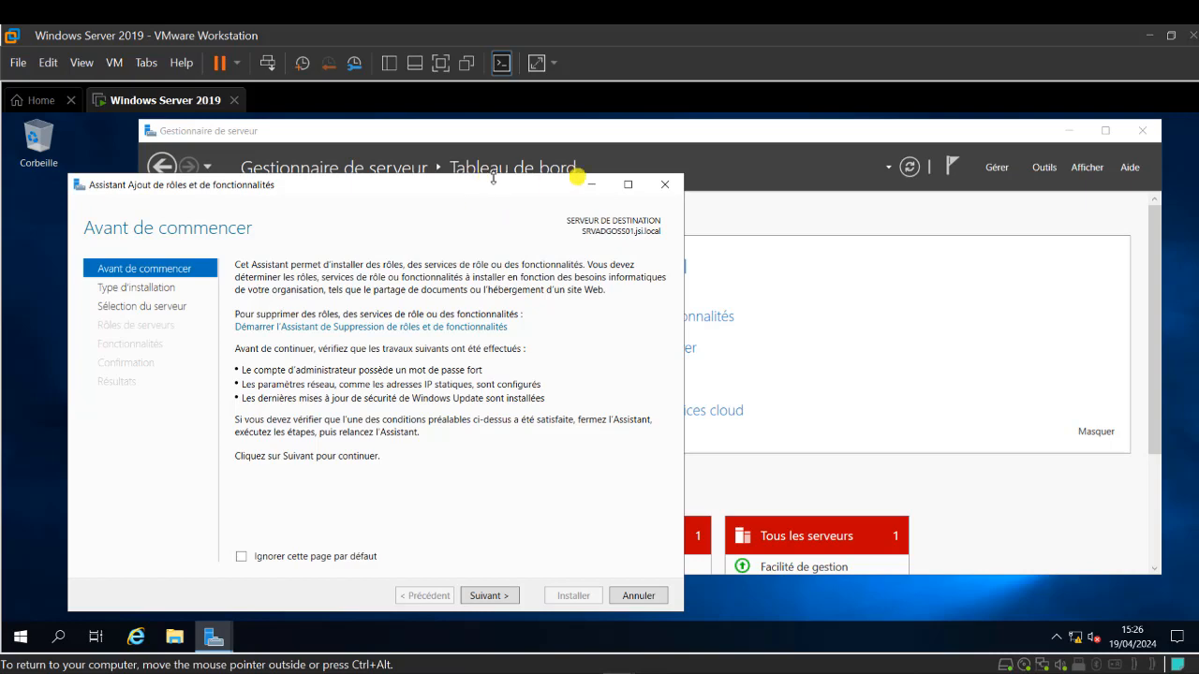
{"action": "left_click_drag", "start_coordinate": [578, 178], "coordinate": [693, 138]}
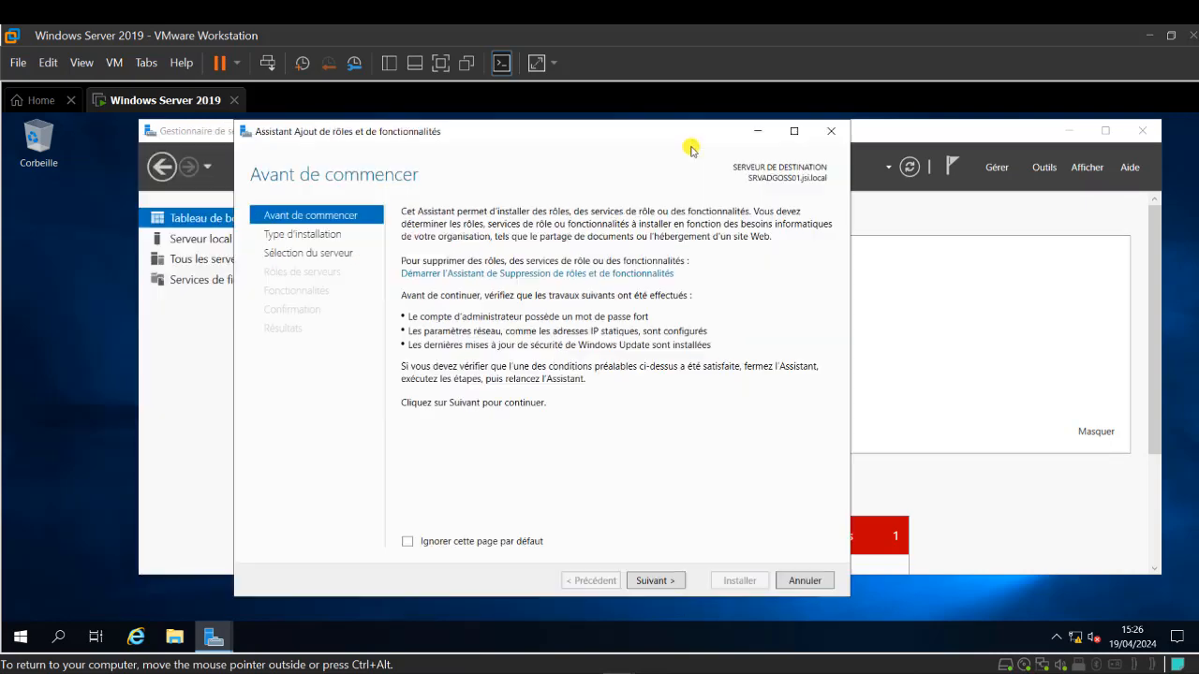
{"action": "left_click", "coordinate": [656, 581]}
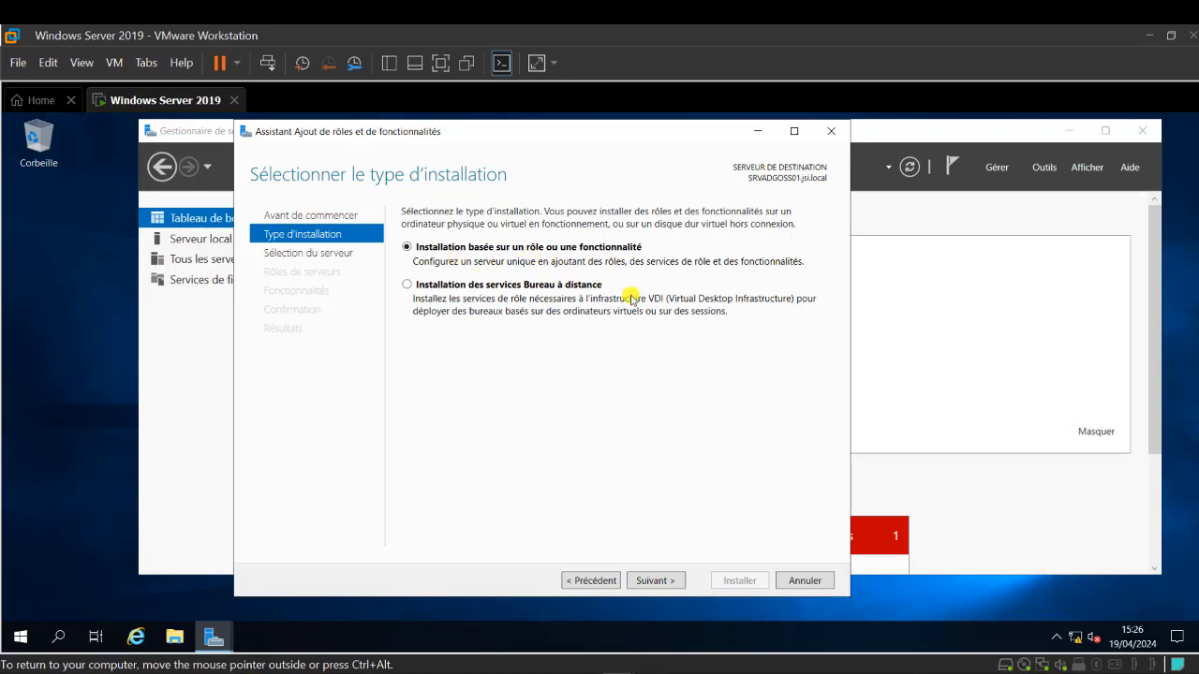
{"action": "left_click", "coordinate": [661, 579]}
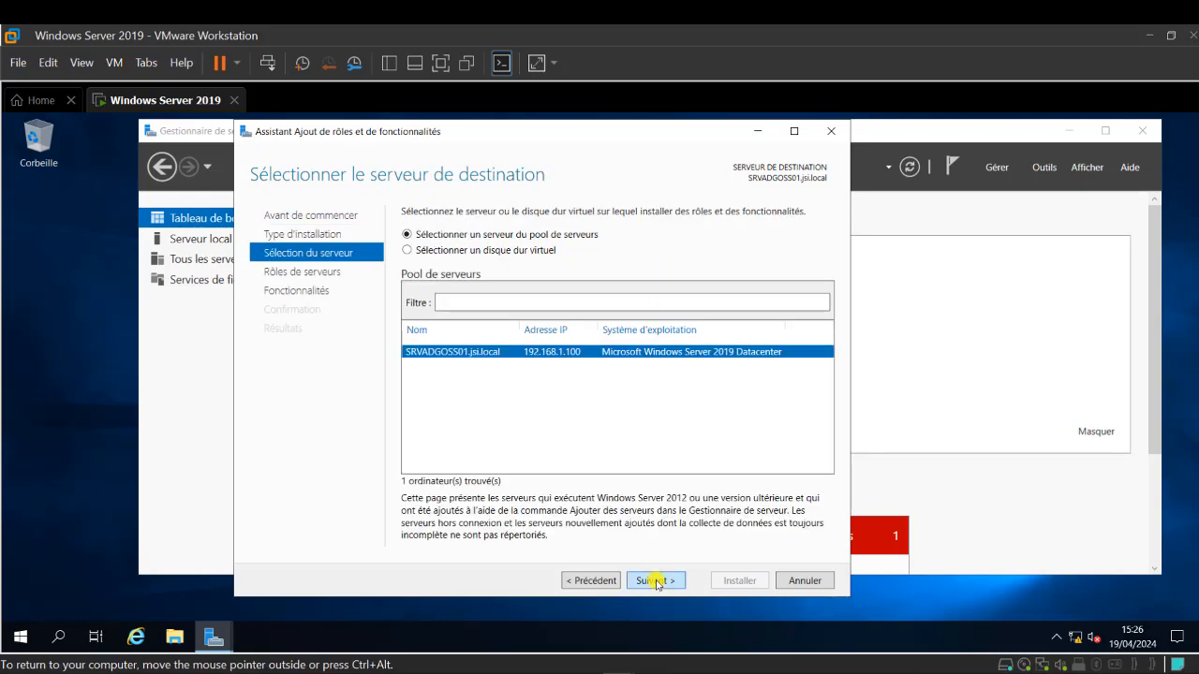
{"action": "left_click", "coordinate": [656, 582]}
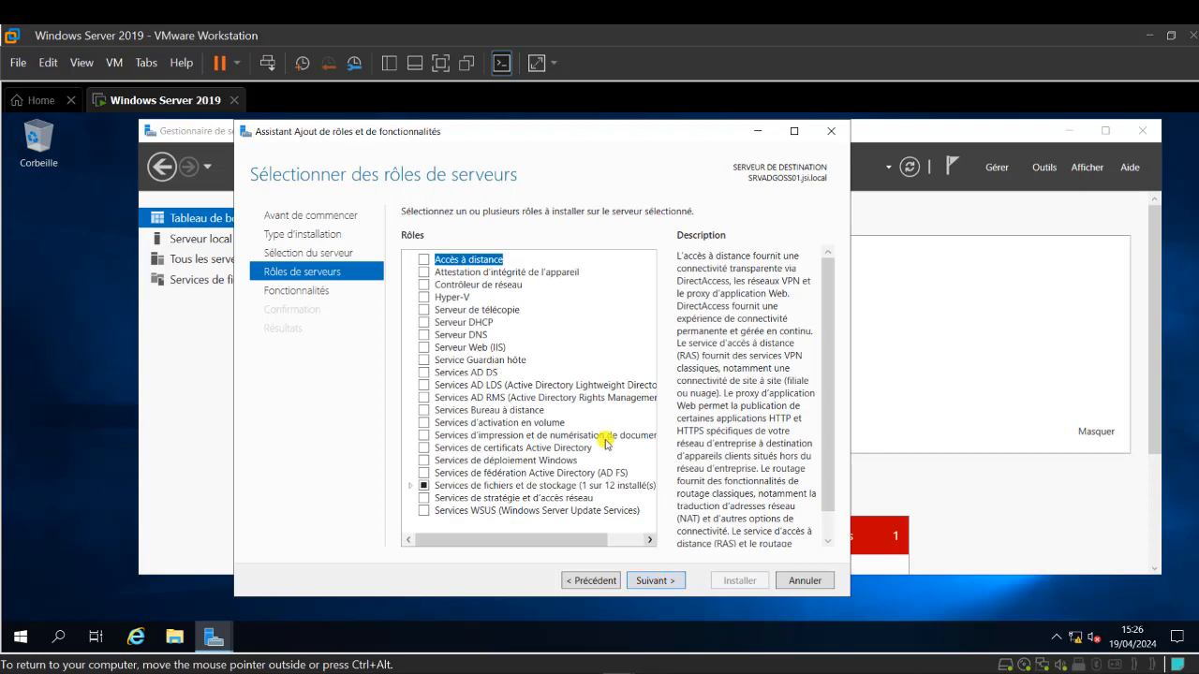
- Select Services AD DS with its management tools and allow automatic restart
{"action": "left_click", "coordinate": [423, 372]}
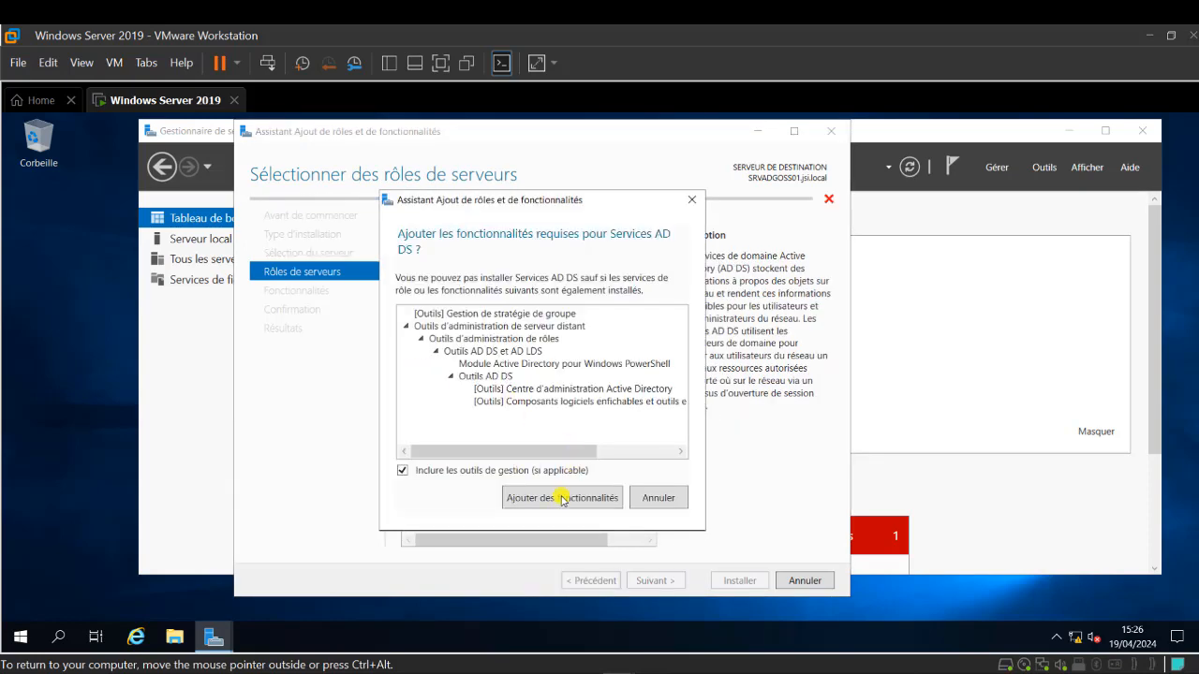
{"action": "left_click", "coordinate": [562, 499]}
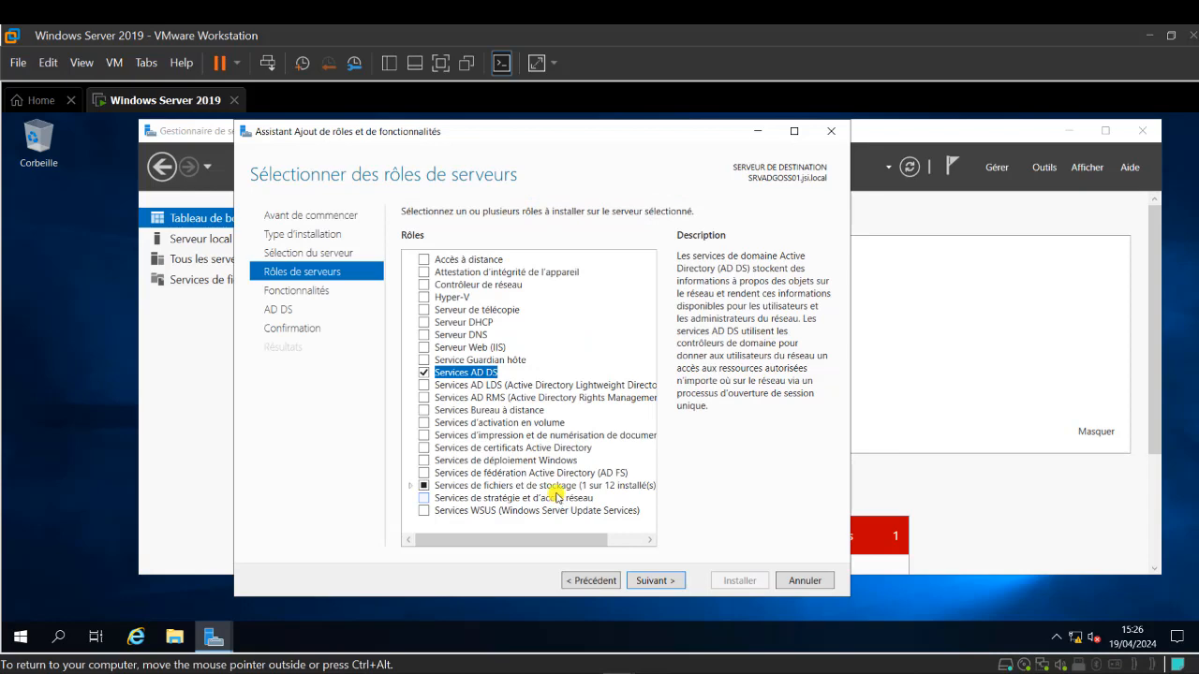
{"action": "left_click", "coordinate": [654, 582]}
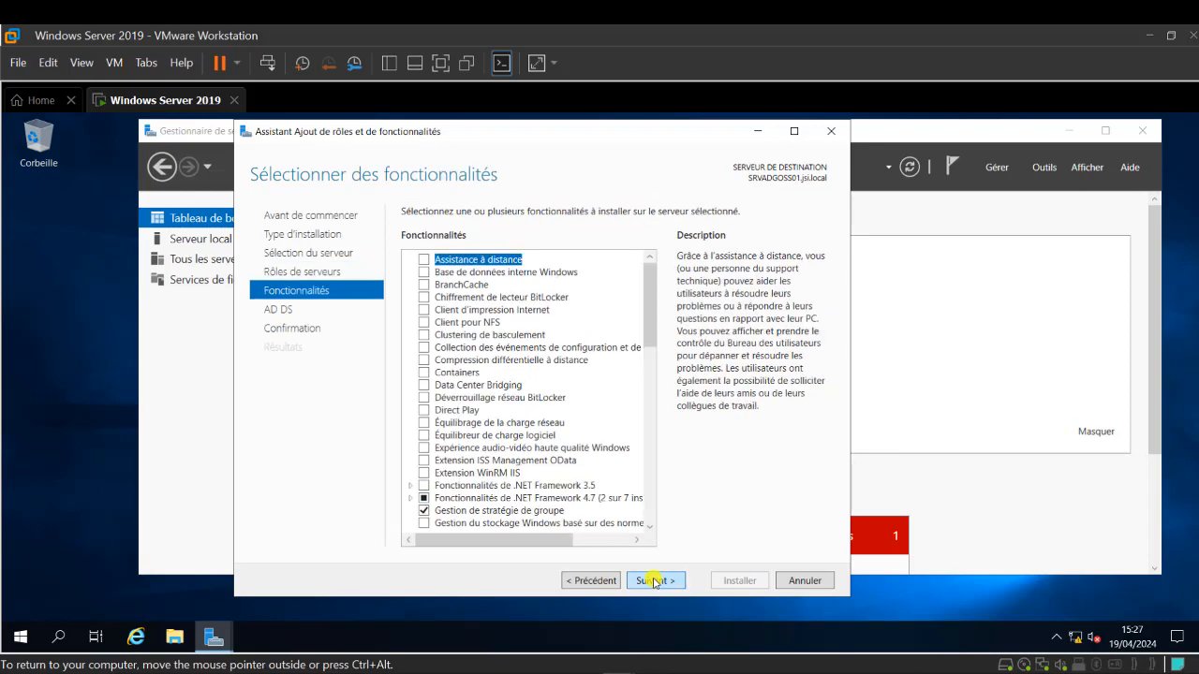
{"action": "left_click", "coordinate": [654, 580]}
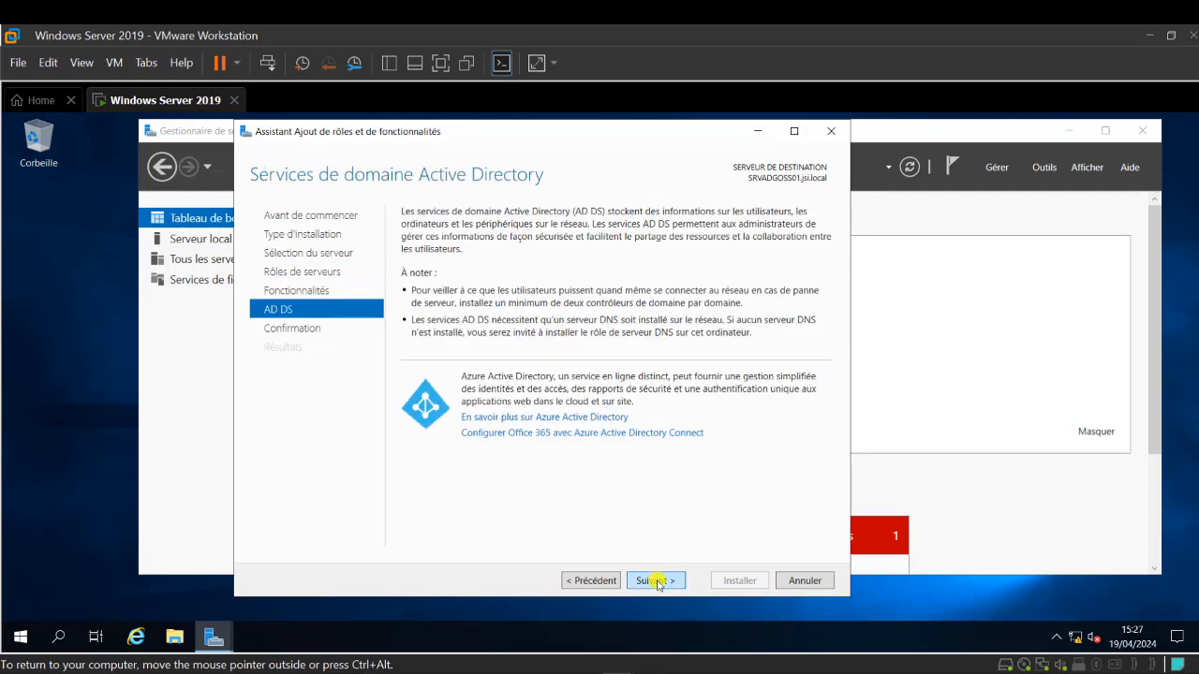
{"action": "left_click", "coordinate": [658, 581]}
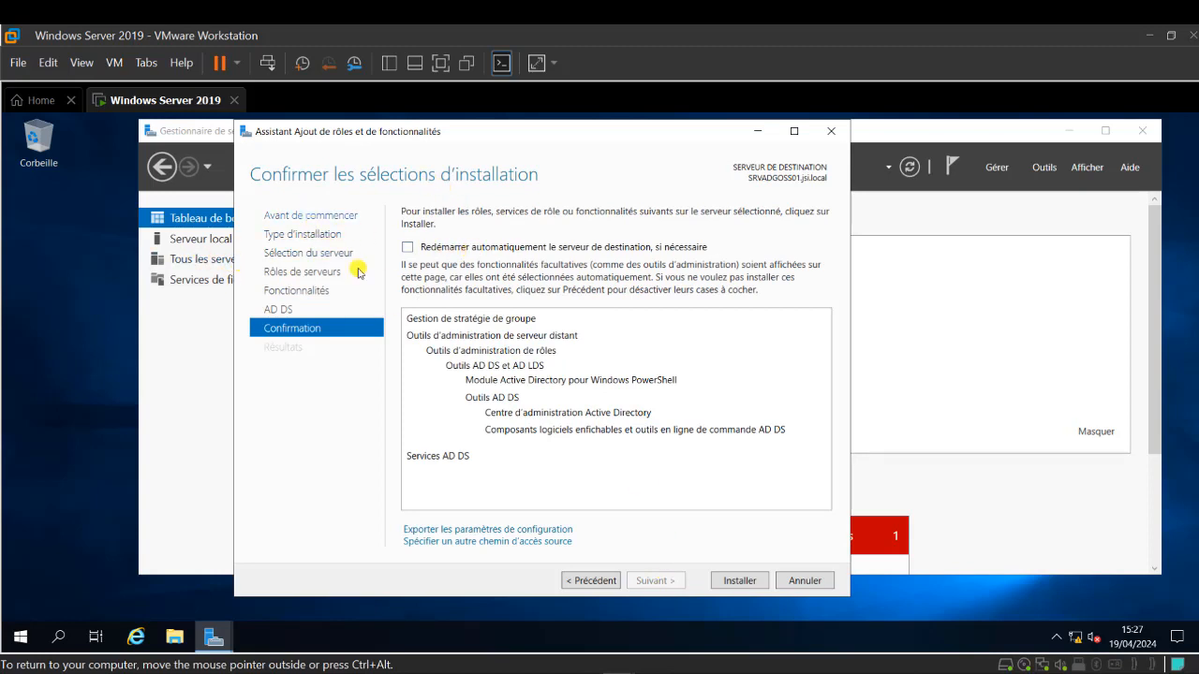
{"action": "left_click", "coordinate": [446, 248]}
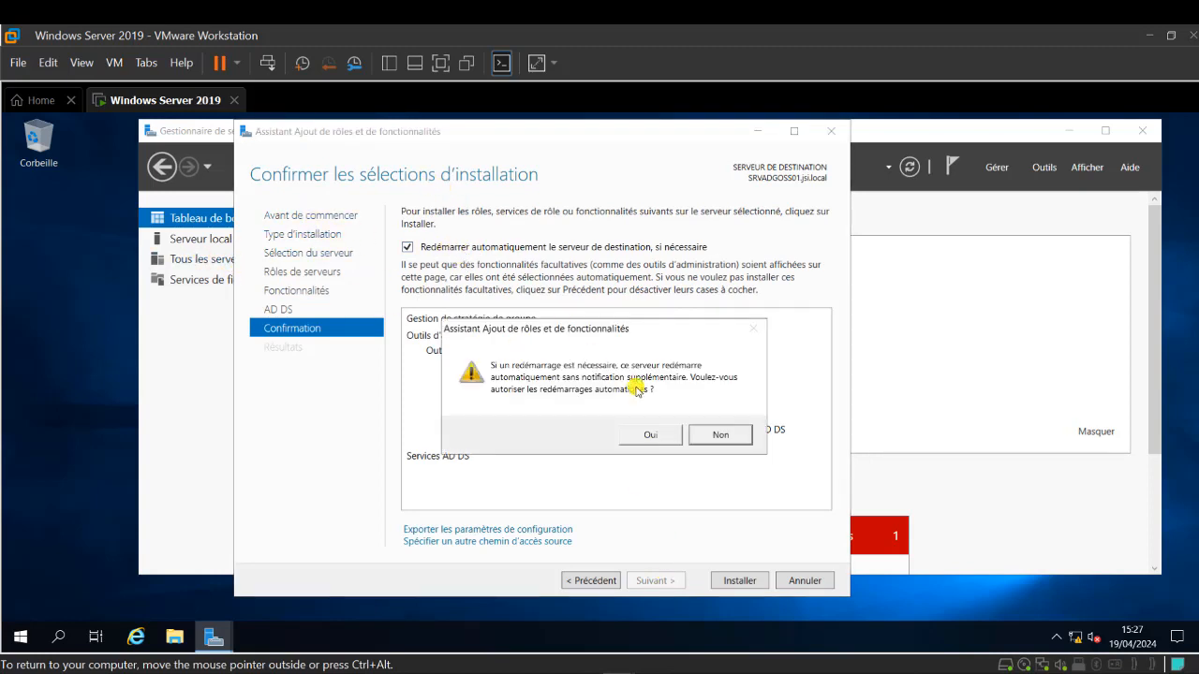
{"action": "left_click", "coordinate": [656, 437]}
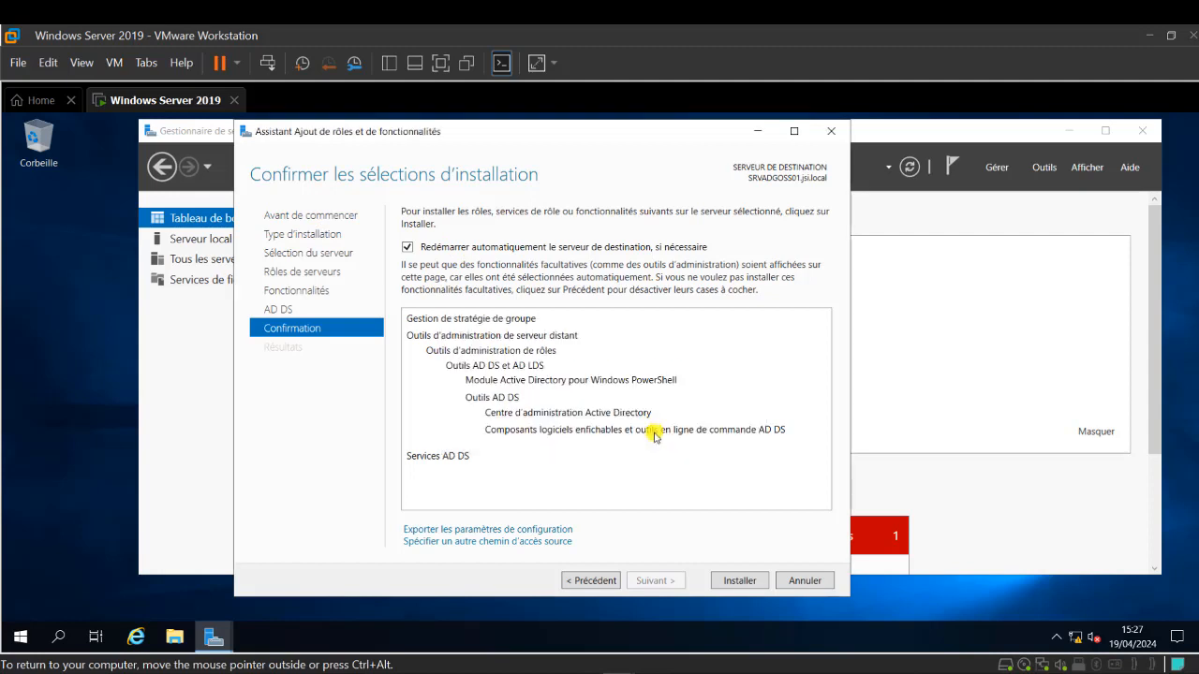
- Install AD DS, close the wizard, then choose 'Promouvoir ce serveur en contrôleur de domaine'
{"action": "left_click", "coordinate": [739, 581]}
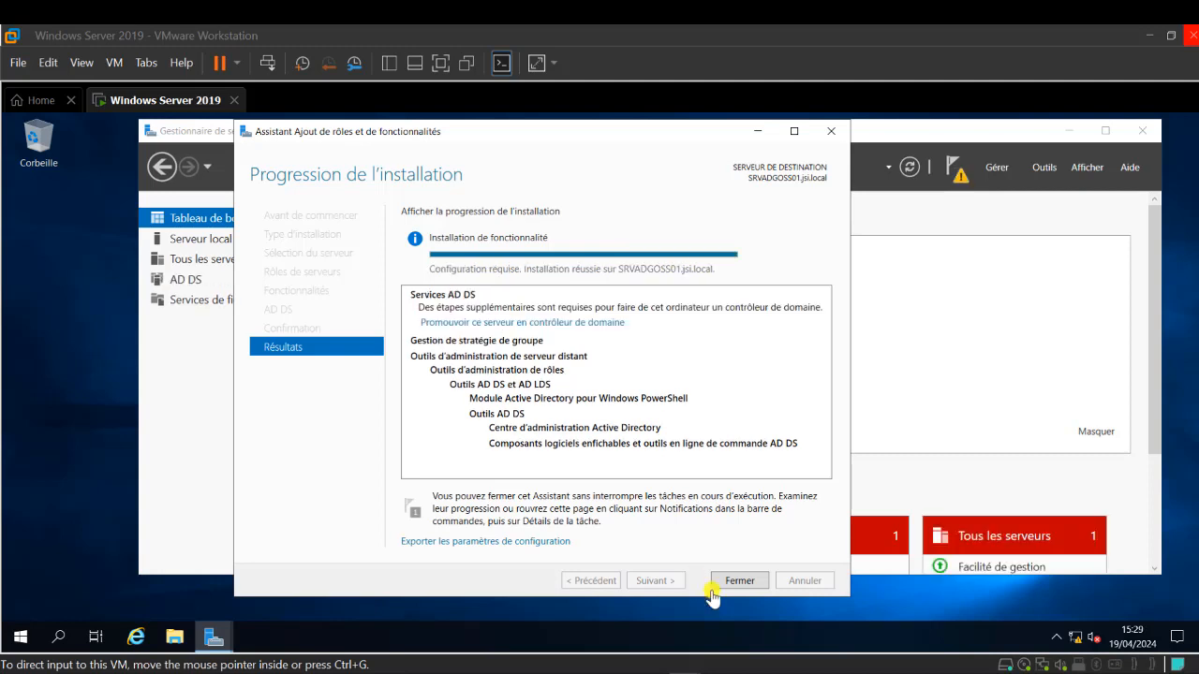
{"action": "left_click", "coordinate": [739, 581]}
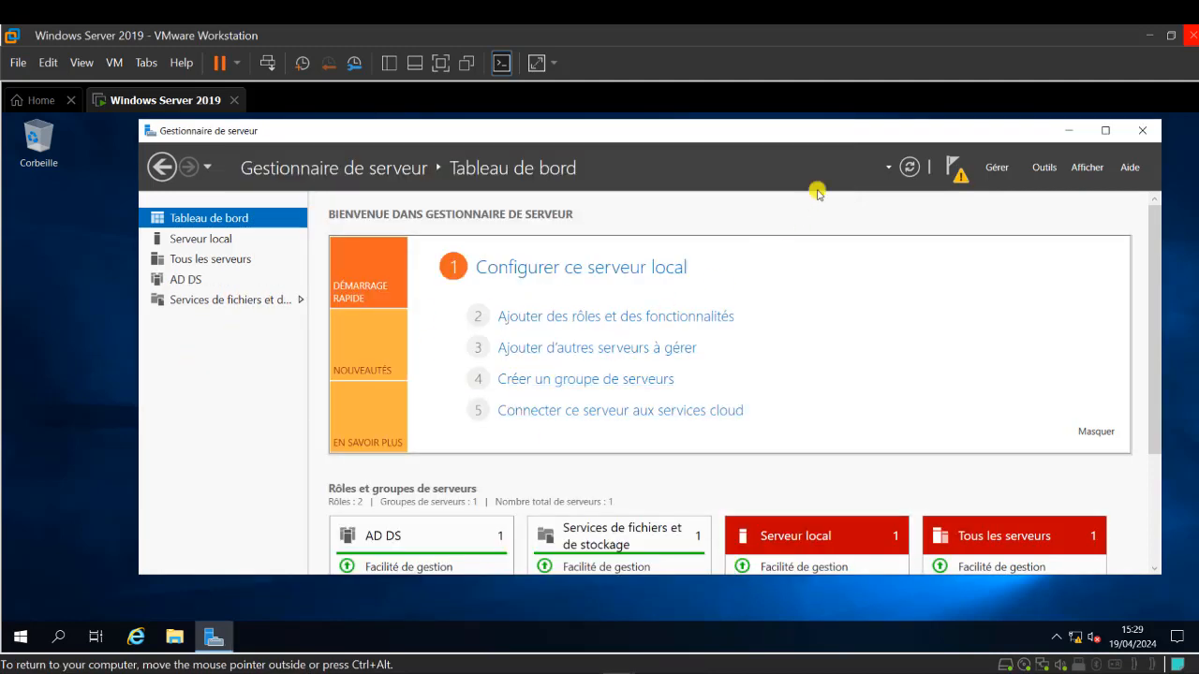
{"action": "left_click", "coordinate": [958, 171]}
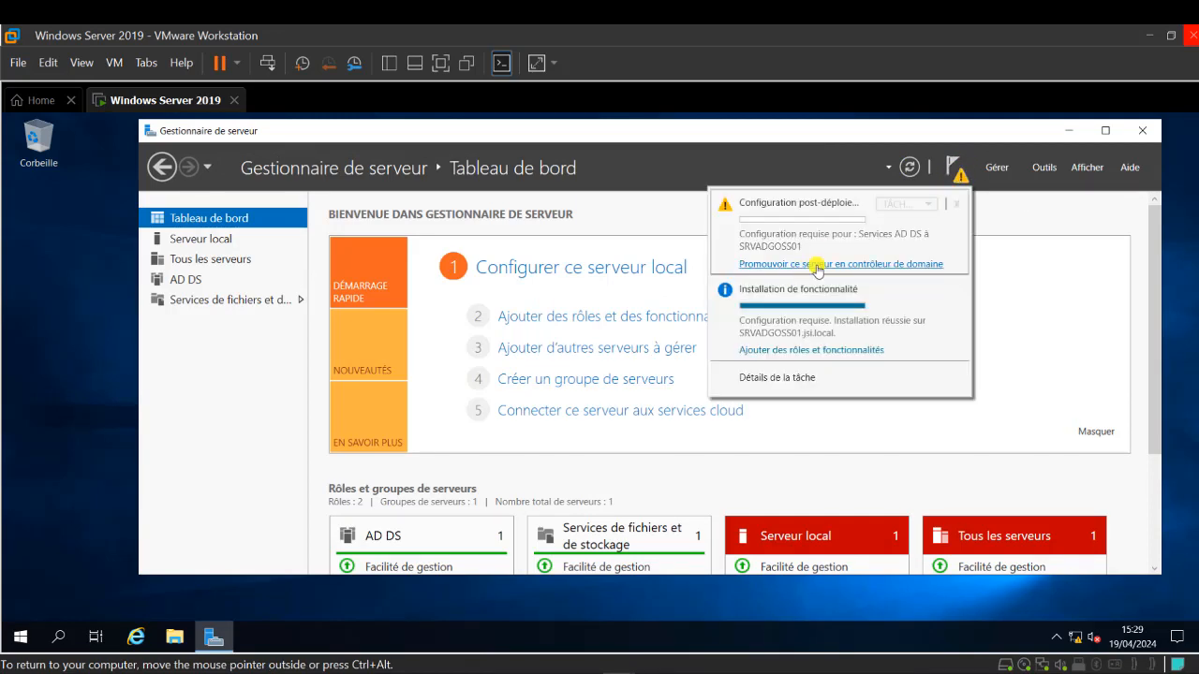
{"action": "left_click", "coordinate": [818, 265]}
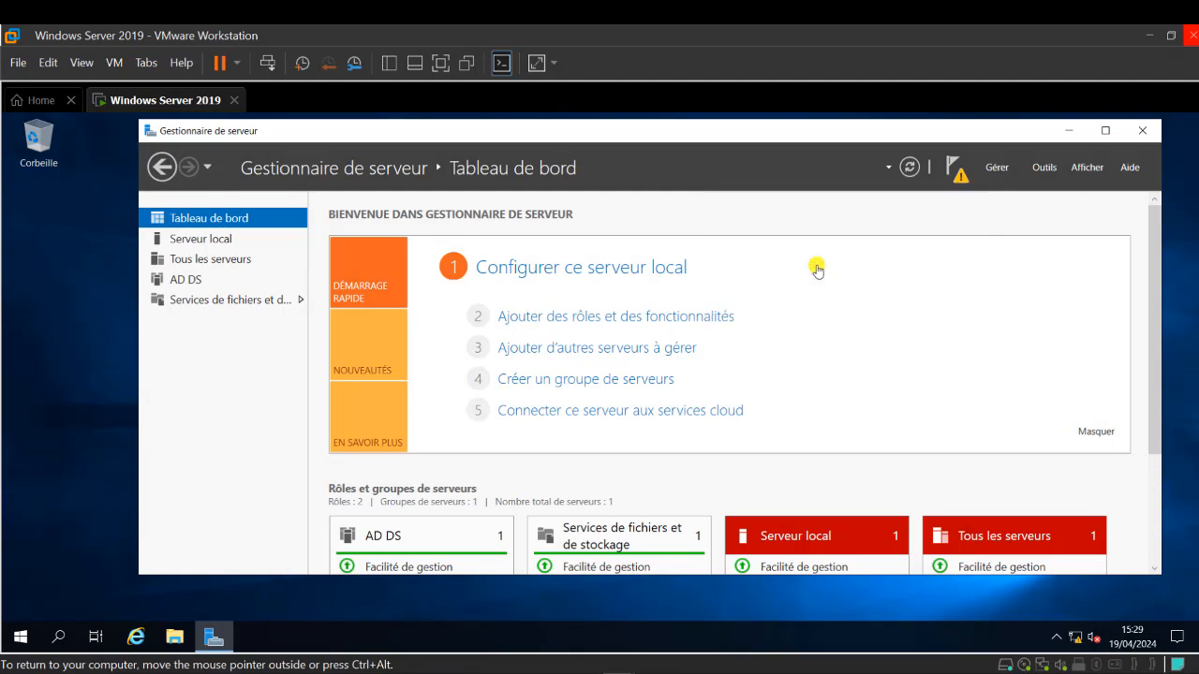
- Choose a new forest and paste jsi.local from Notepad as the root domain name
{"action": "left_click_drag", "start_coordinate": [569, 251], "coordinate": [767, 163]}
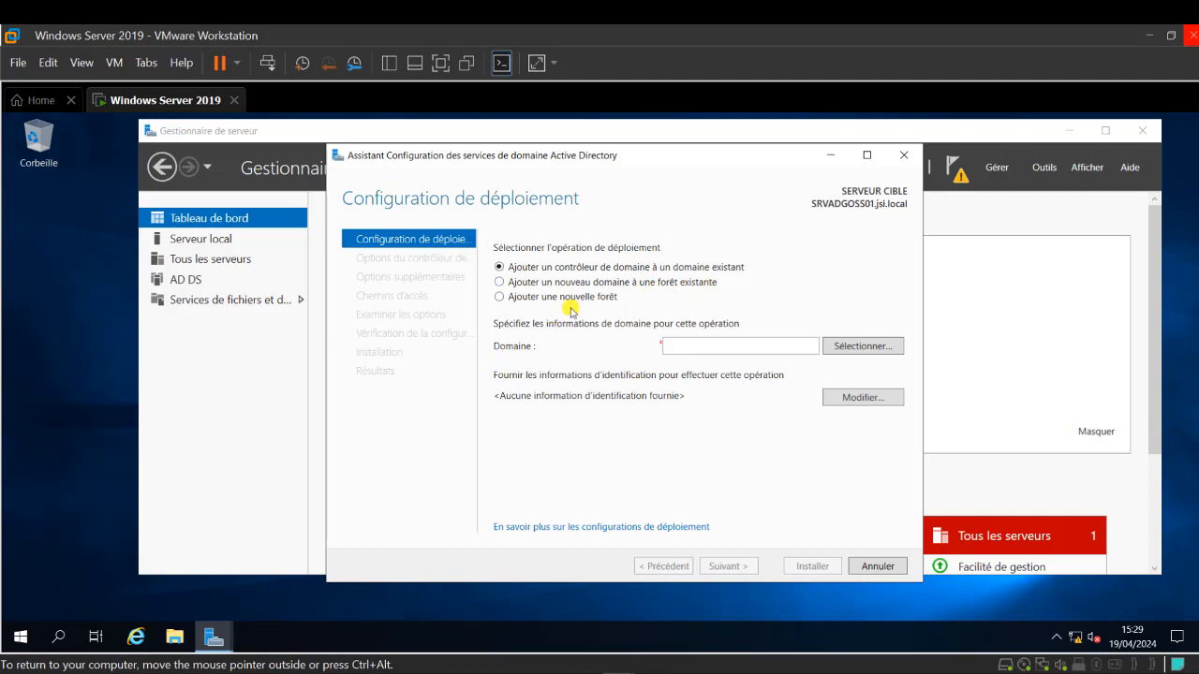
{"action": "left_click", "coordinate": [535, 298]}
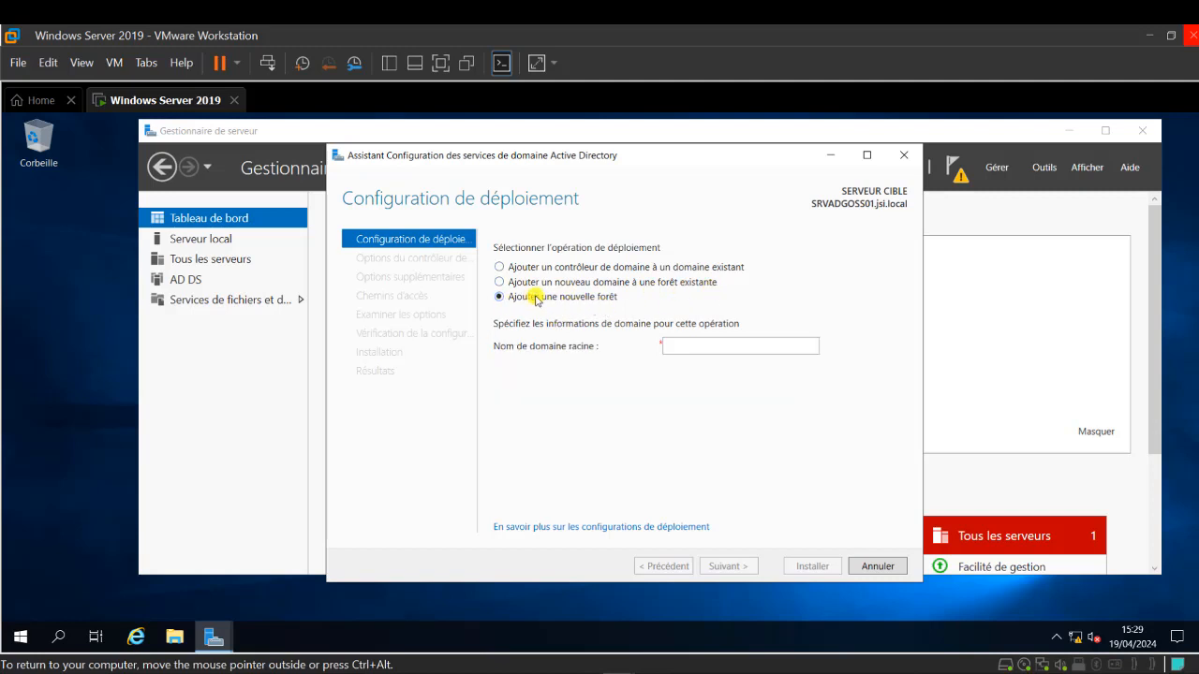
{"action": "left_click", "coordinate": [702, 346]}
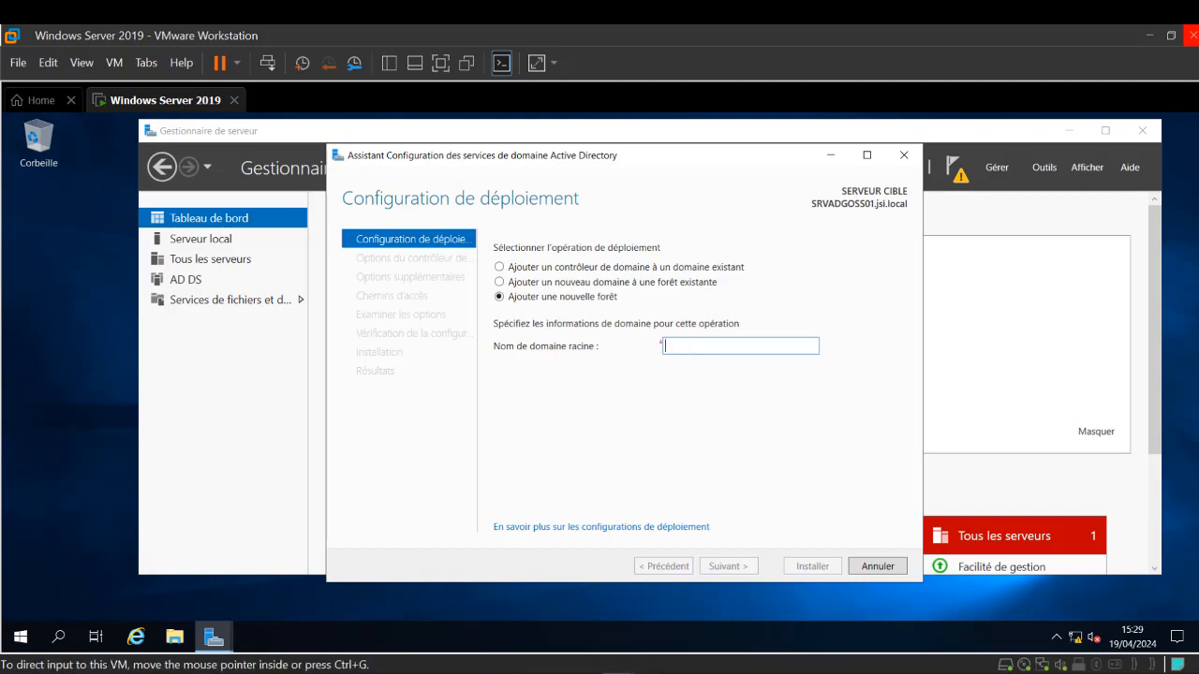
{"action": "key", "text": "alt+Tab"}
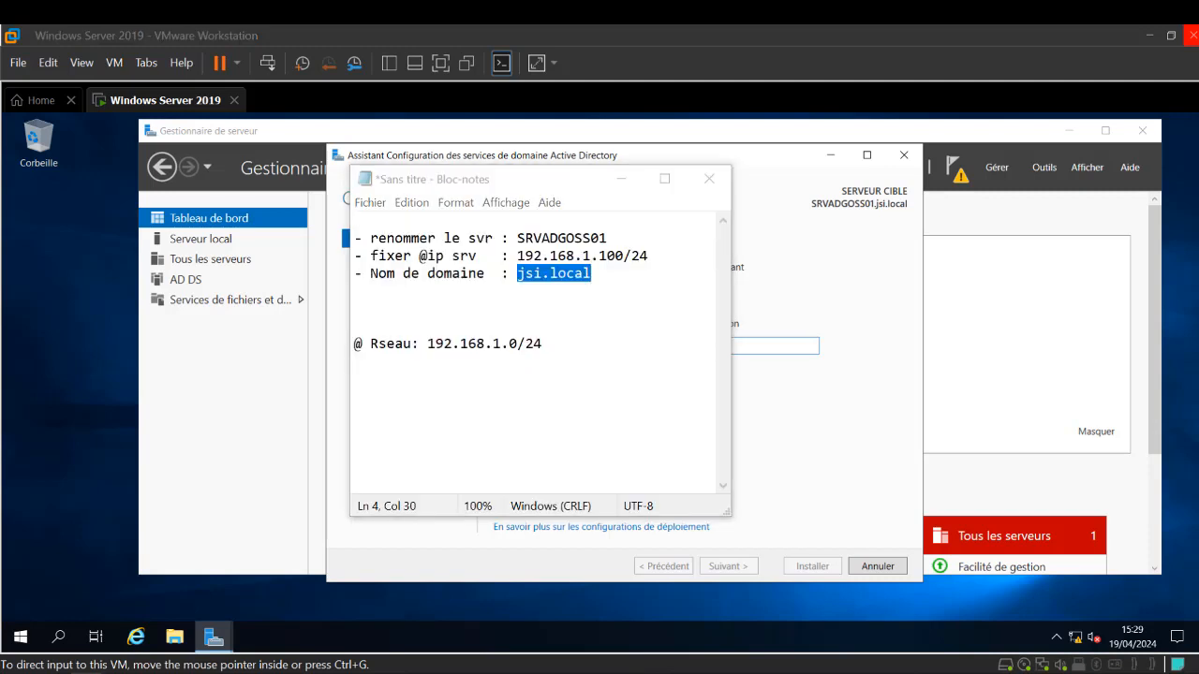
{"action": "right_click", "coordinate": [568, 277]}
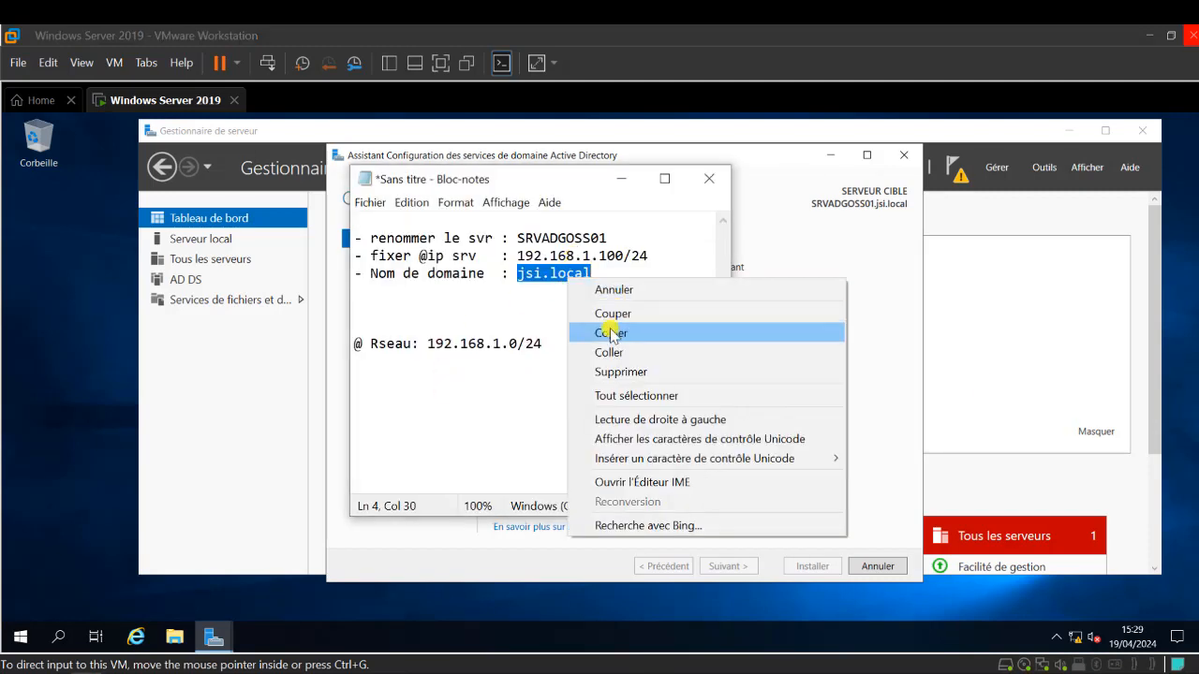
{"action": "left_click", "coordinate": [691, 332]}
{"action": "left_click", "coordinate": [743, 340]}
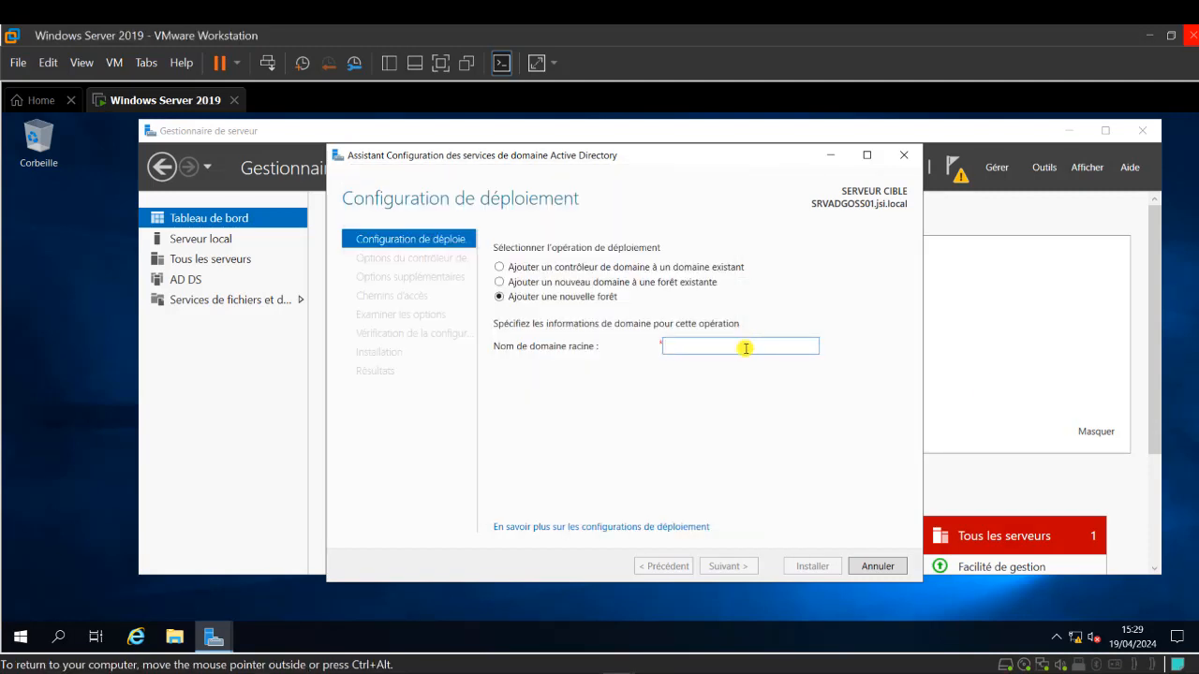
{"action": "type", "text": "jsi.local"}
{"action": "left_click", "coordinate": [732, 567]}
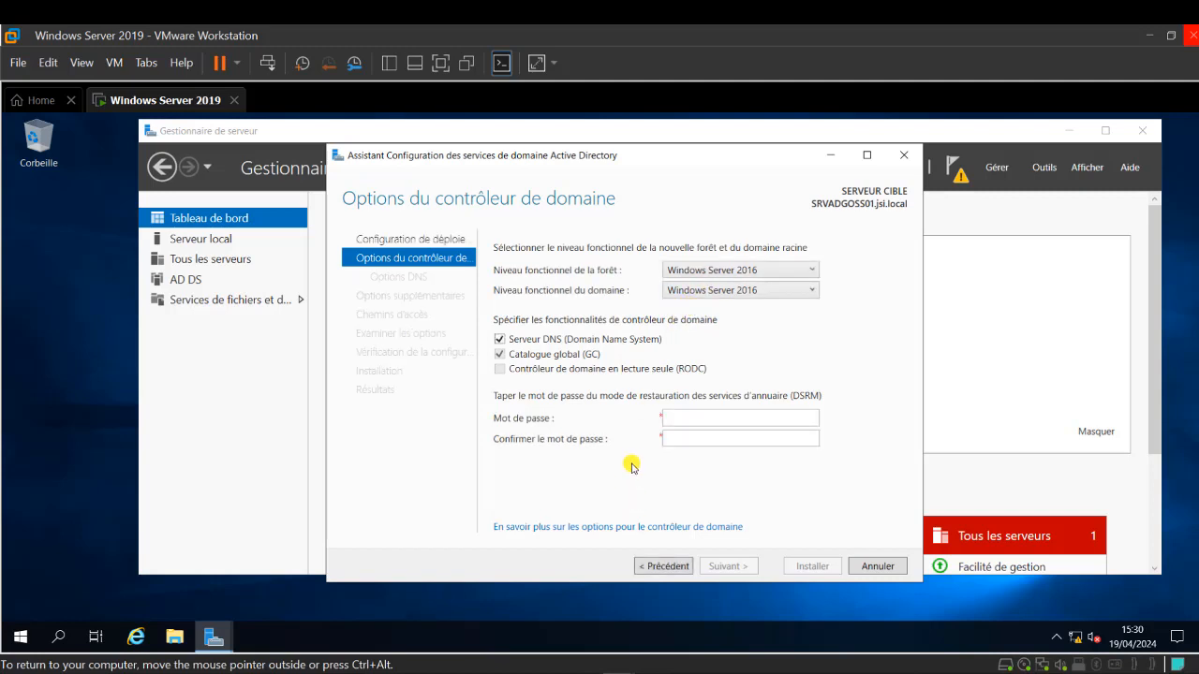
- Enter and confirm the DSRM password, leaving DNS server and global catalog ticked
{"action": "left_click", "coordinate": [710, 418]}
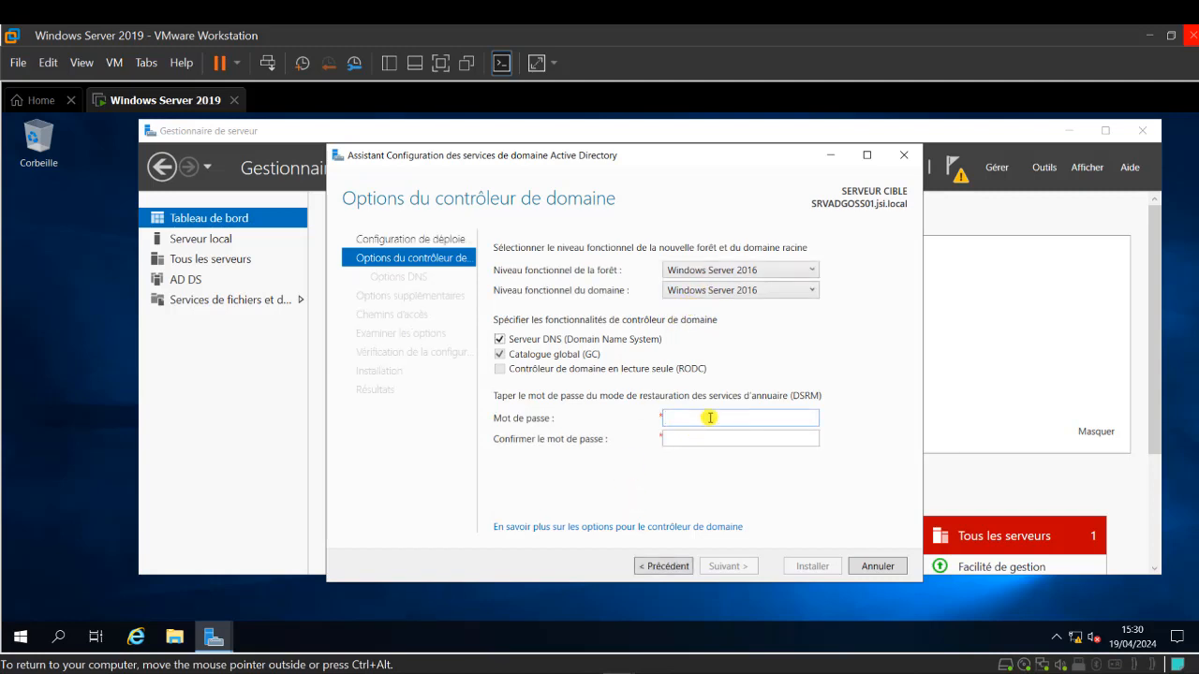
{"action": "type", "text": "*********"}
{"action": "key", "text": "Tab"}
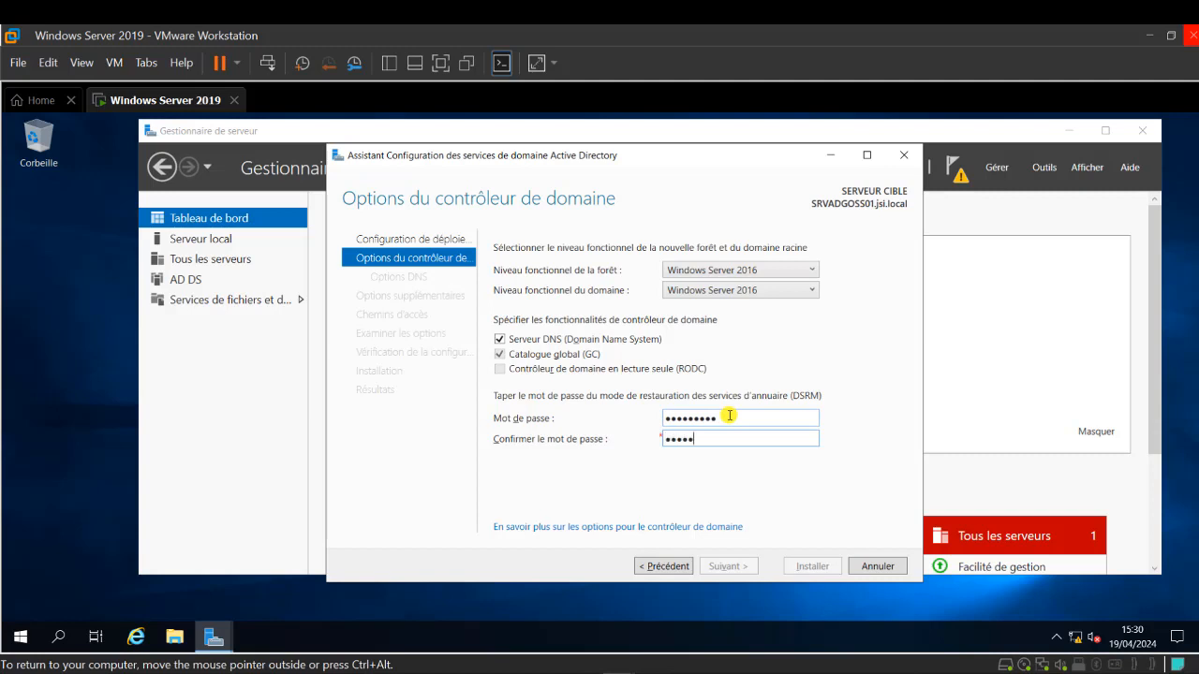
{"action": "type", "text": "*********"}
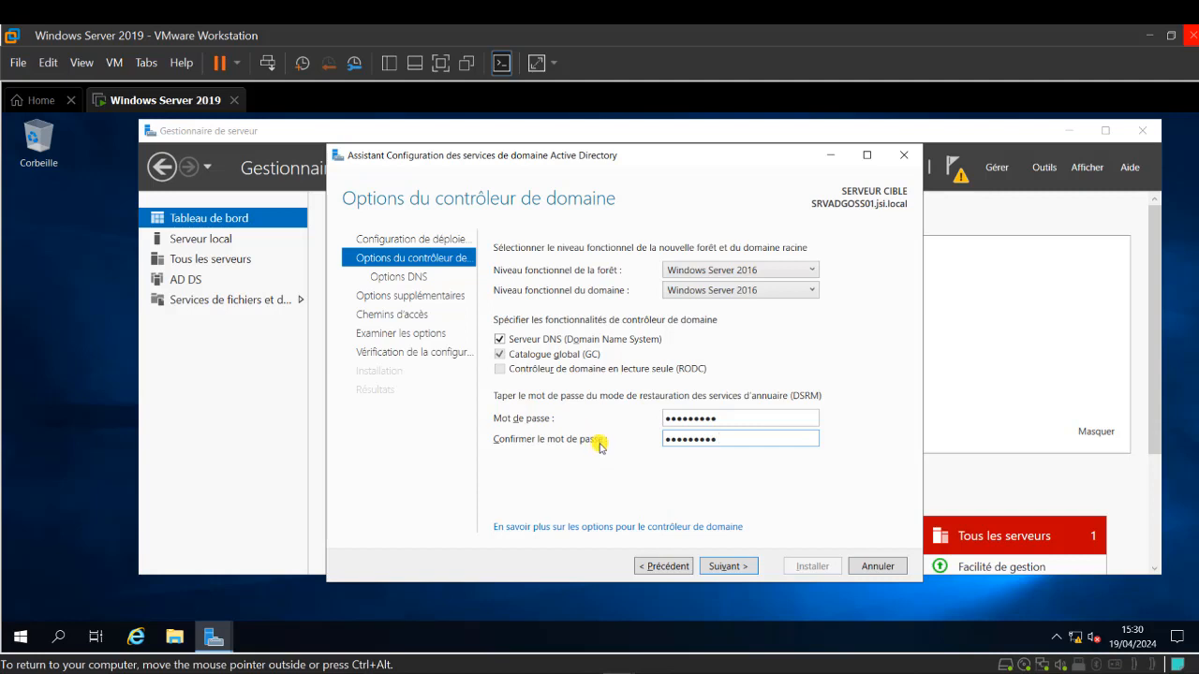
{"action": "left_click", "coordinate": [735, 567]}
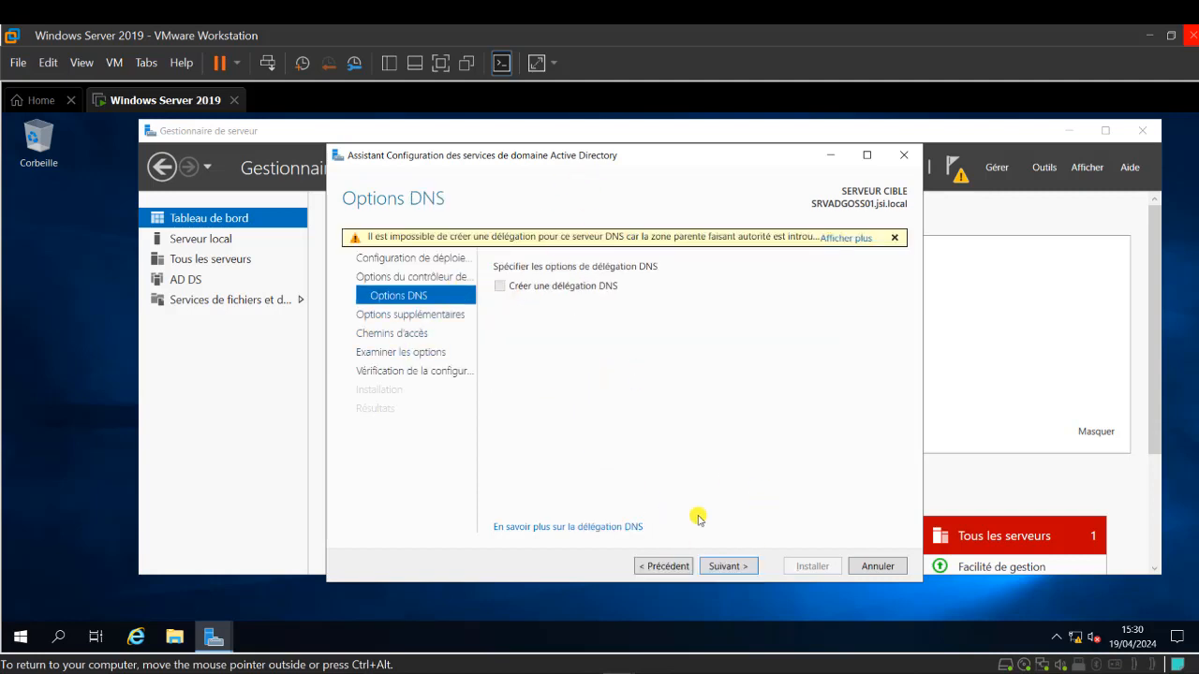
- Accept the default DNS options and keep JSI as the NetBIOS domain name
{"action": "left_click", "coordinate": [730, 567]}
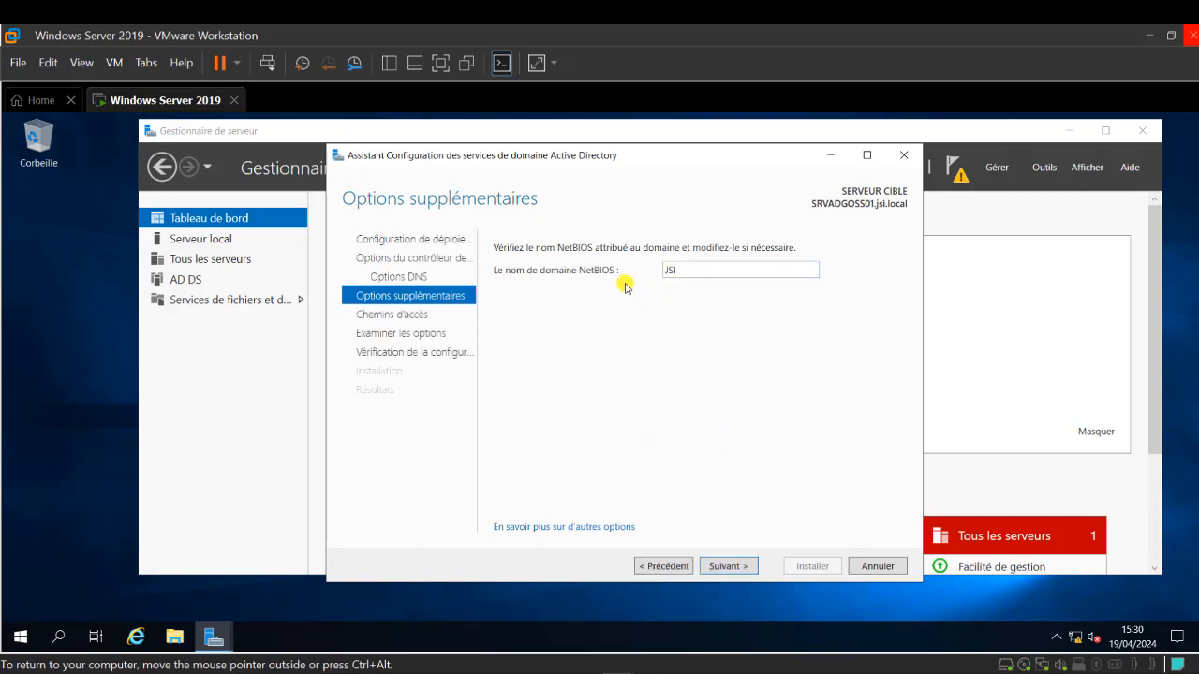
{"action": "left_click", "coordinate": [754, 564]}
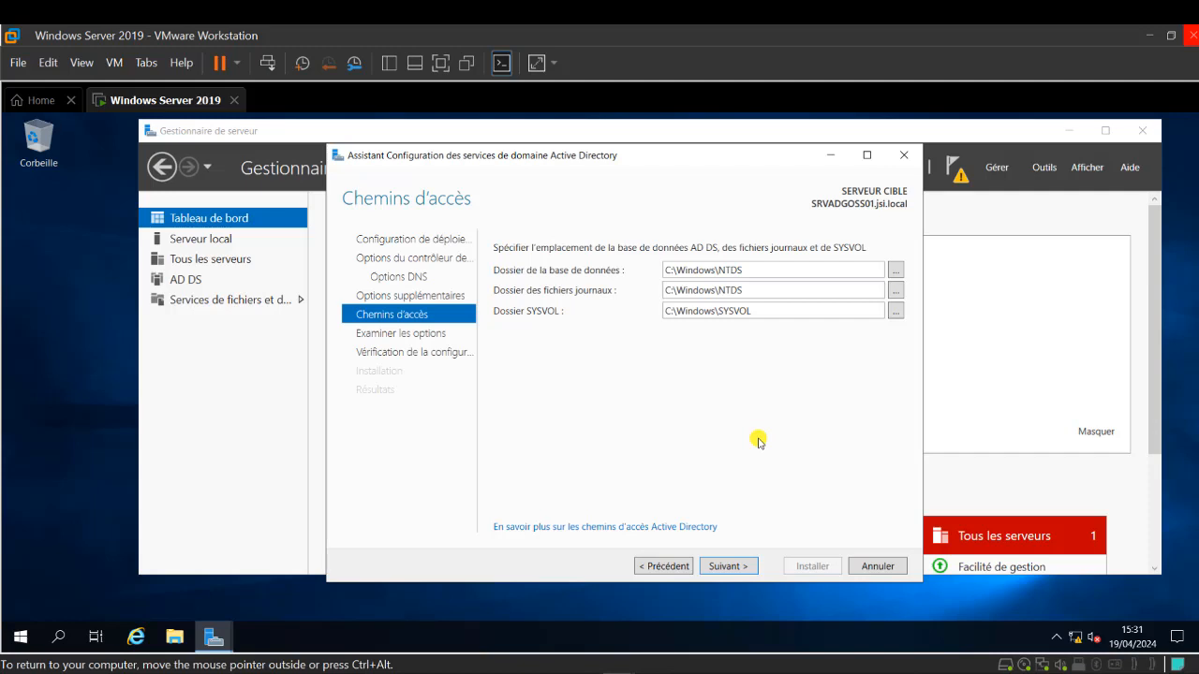
- Keep the C:\Windows\NTDS and C:\Windows\SYSVOL paths, review the summary, and run the prerequisite check
{"action": "left_click", "coordinate": [729, 567]}
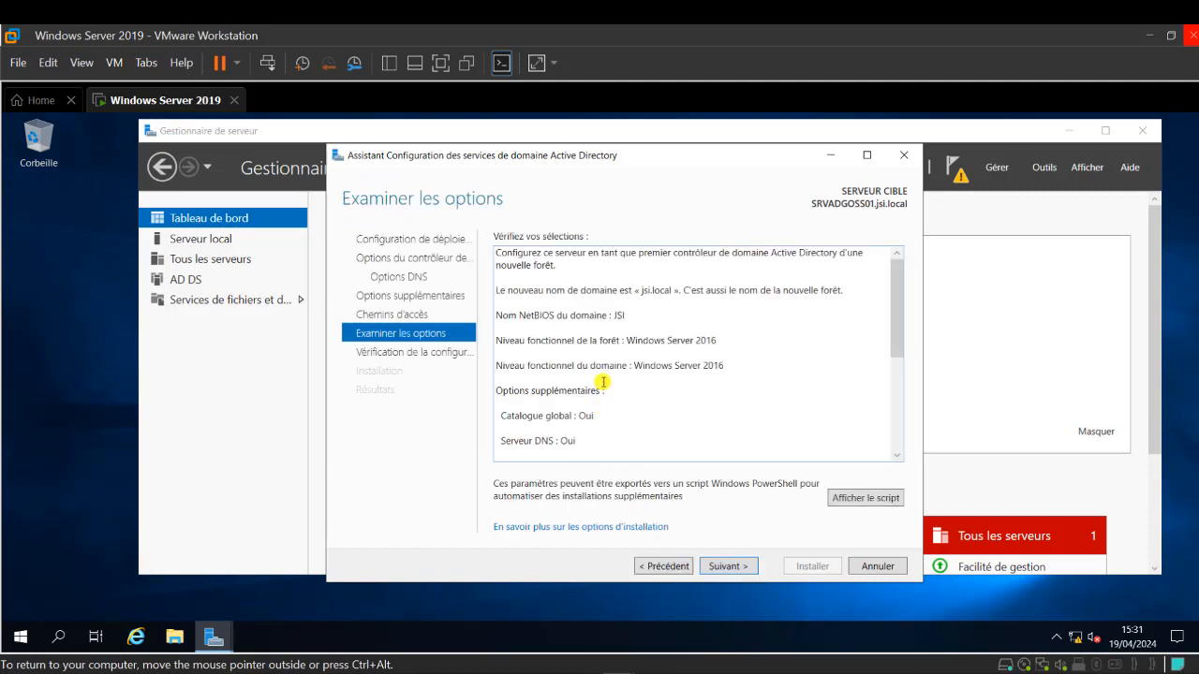
{"action": "scroll", "coordinate": [606, 372], "scroll_direction": "down", "scroll_amount": 5}
{"action": "scroll", "coordinate": [606, 372], "scroll_direction": "up", "scroll_amount": 5}
{"action": "scroll", "coordinate": [607, 375], "scroll_direction": "down", "scroll_amount": 6}
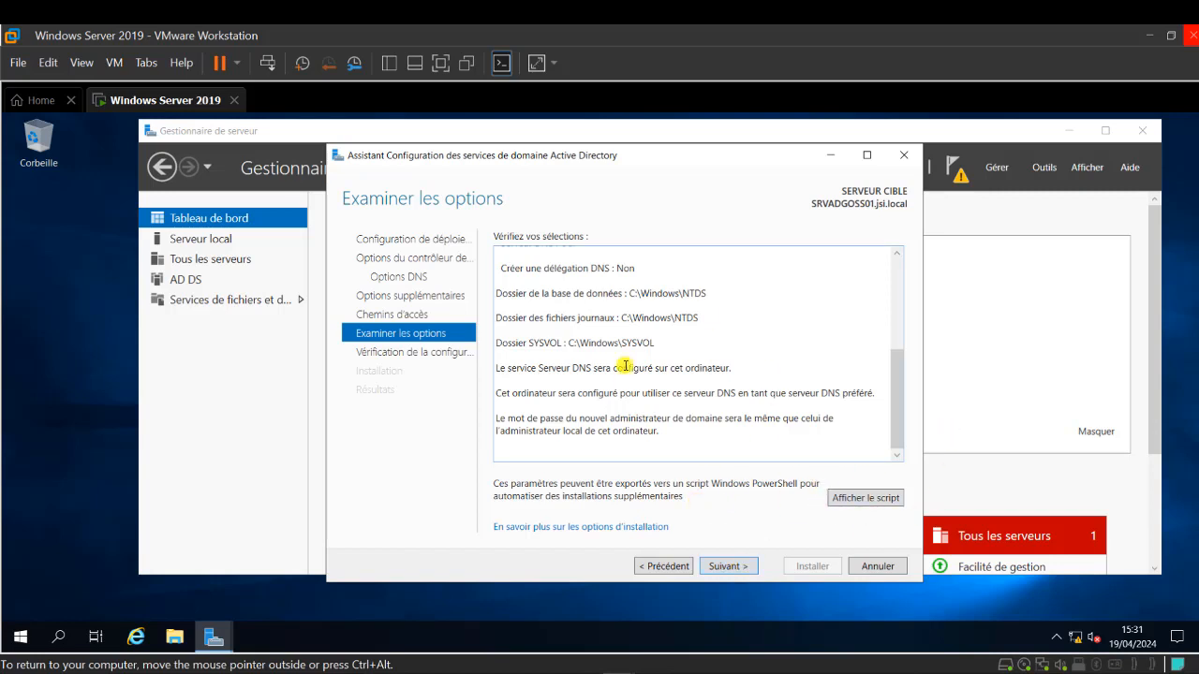
{"action": "scroll", "coordinate": [620, 375], "scroll_direction": "up", "scroll_amount": 5}
{"action": "scroll", "coordinate": [620, 369], "scroll_direction": "down", "scroll_amount": 2}
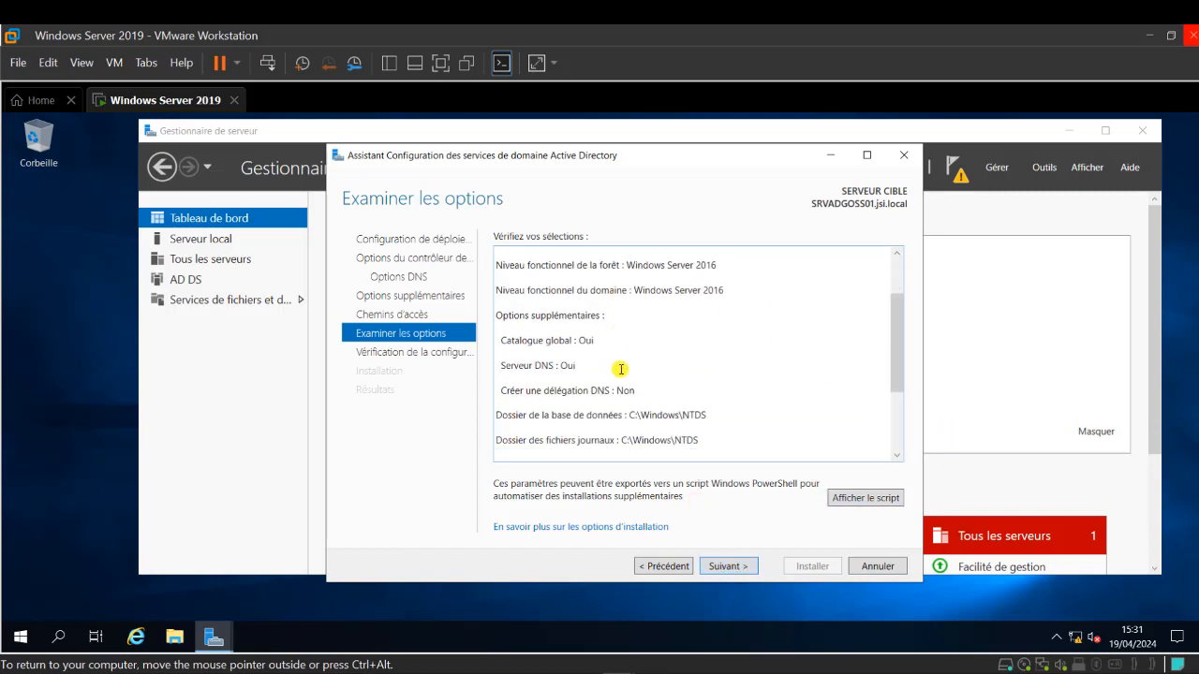
{"action": "scroll", "coordinate": [621, 370], "scroll_direction": "up", "scroll_amount": 2}
{"action": "scroll", "coordinate": [621, 370], "scroll_direction": "down", "scroll_amount": 2}
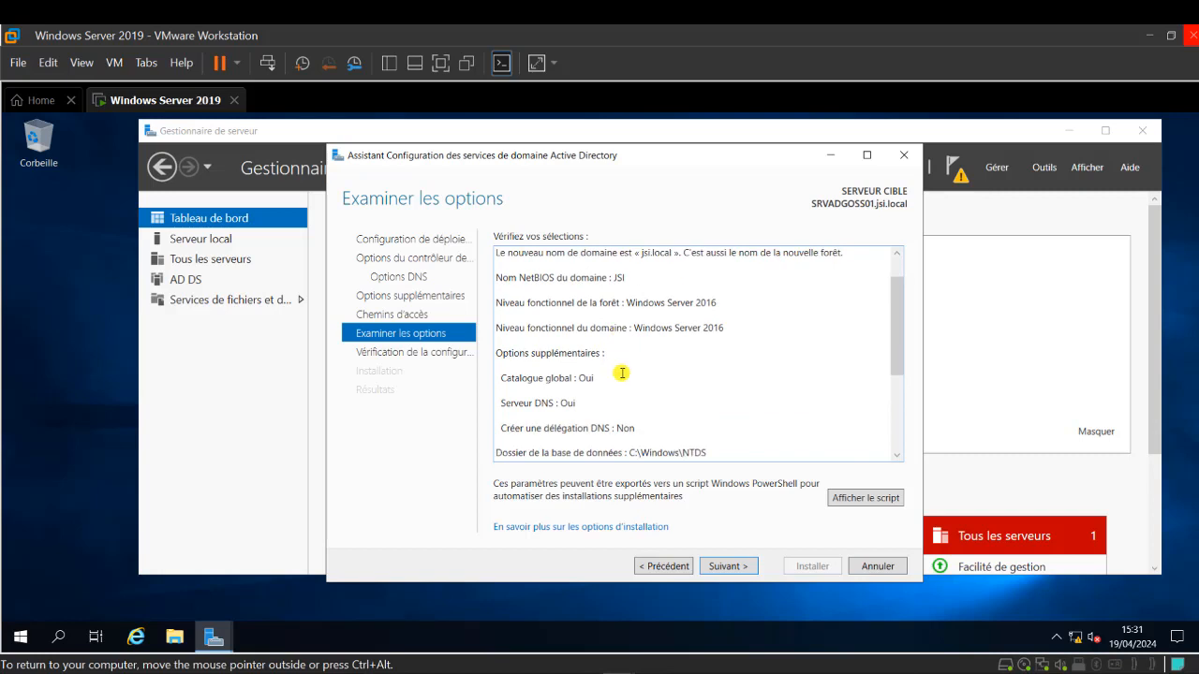
{"action": "left_click", "coordinate": [727, 567]}
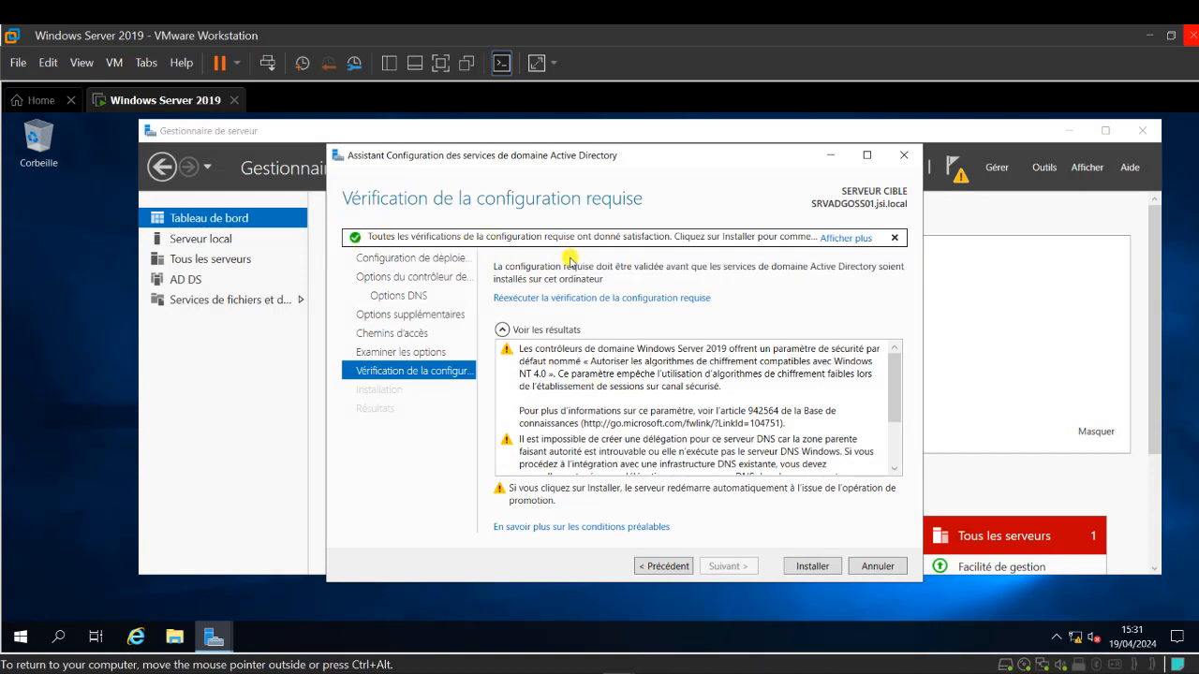
- Review the prerequisite check results and start installing AD DS to promote the server
{"action": "scroll", "coordinate": [796, 448], "scroll_direction": "down", "scroll_amount": 2}
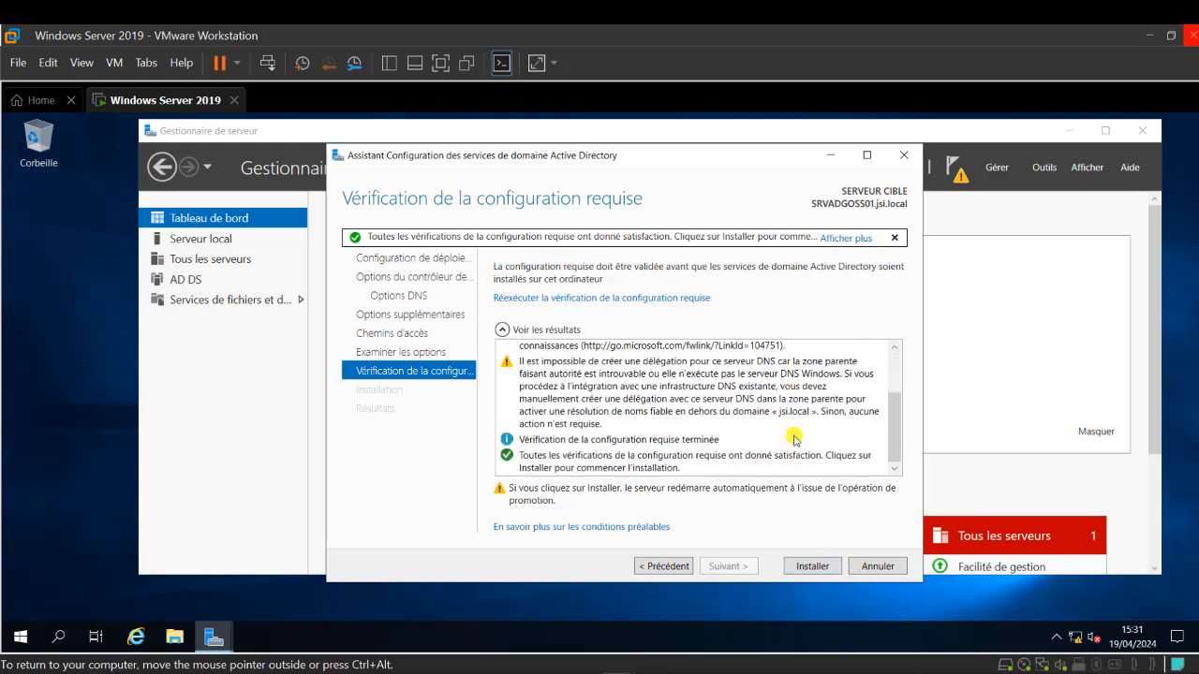
{"action": "scroll", "coordinate": [795, 439], "scroll_direction": "up", "scroll_amount": 3}
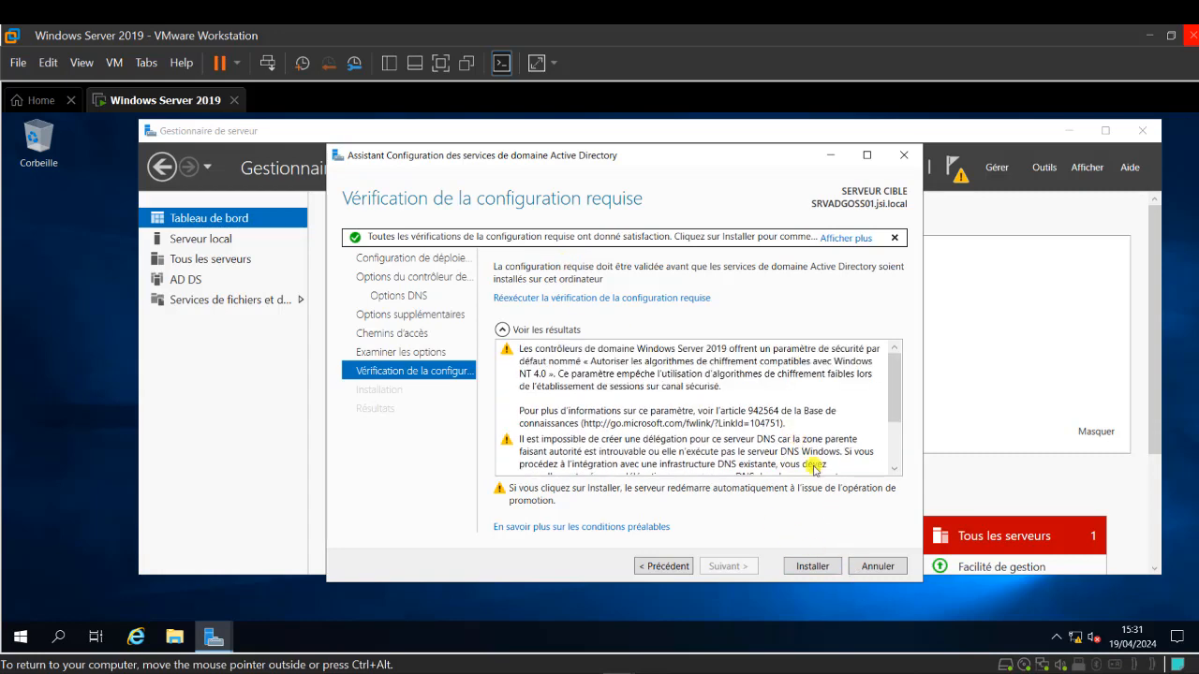
{"action": "left_click", "coordinate": [824, 570]}
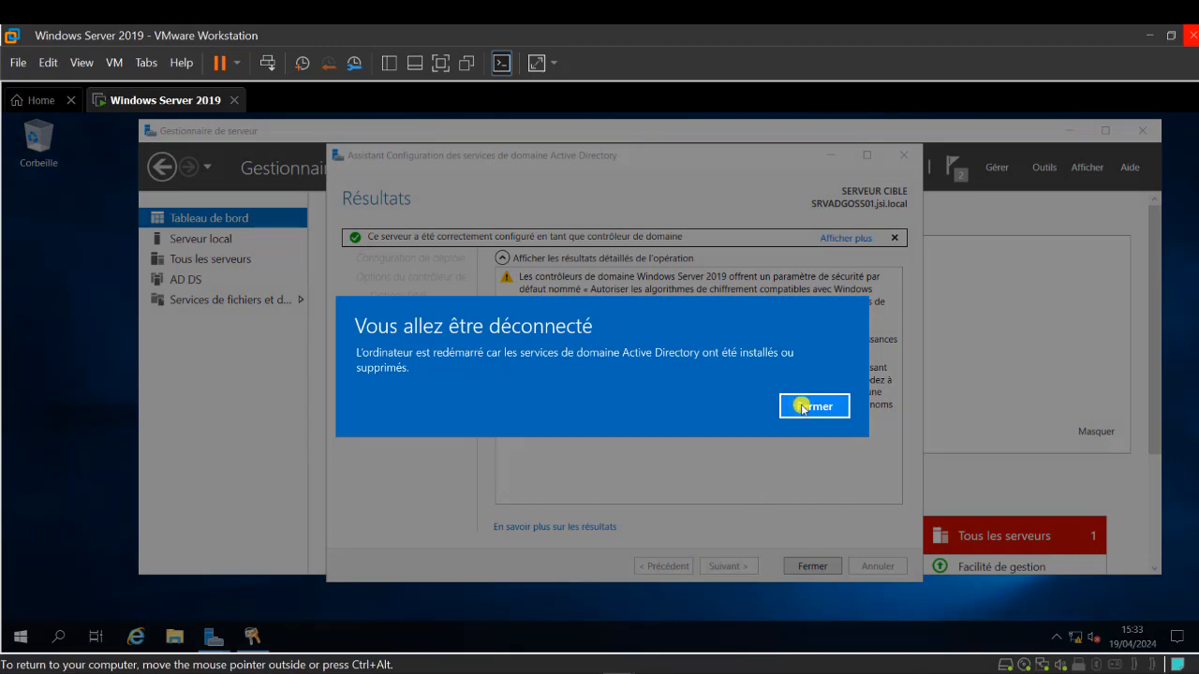
- Let the server restart, then sign in as the JSI domain administrator with the account password
{"action": "left_click", "coordinate": [801, 409]}
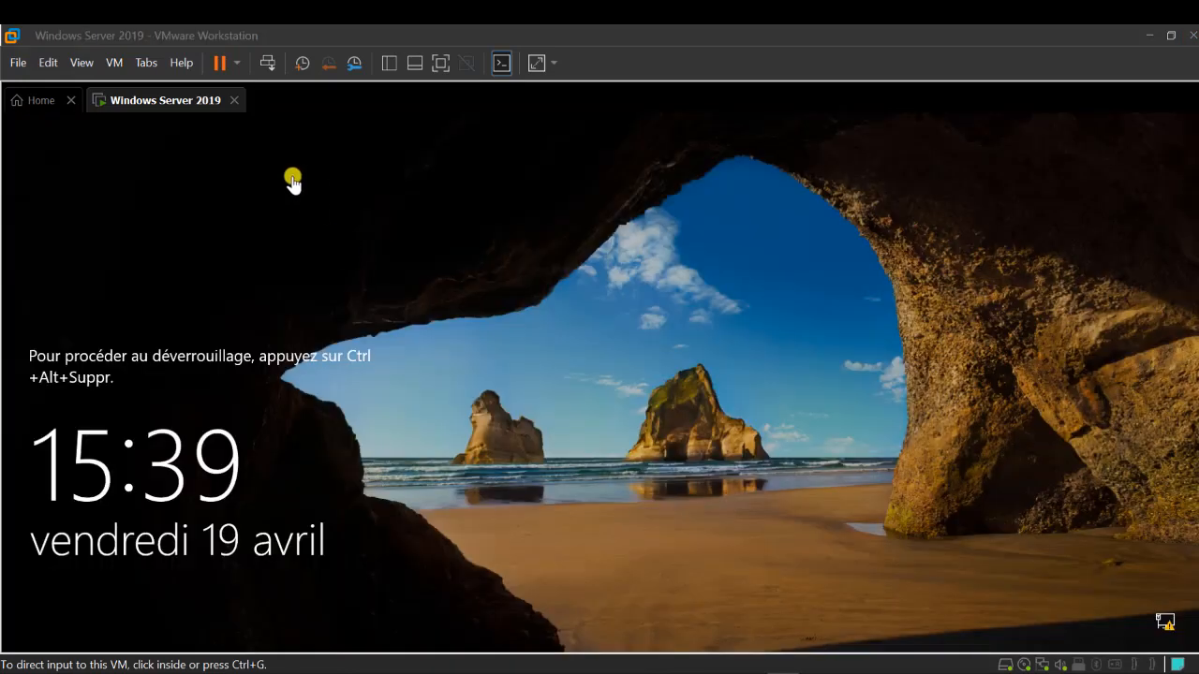
{"action": "left_click", "coordinate": [267, 62]}
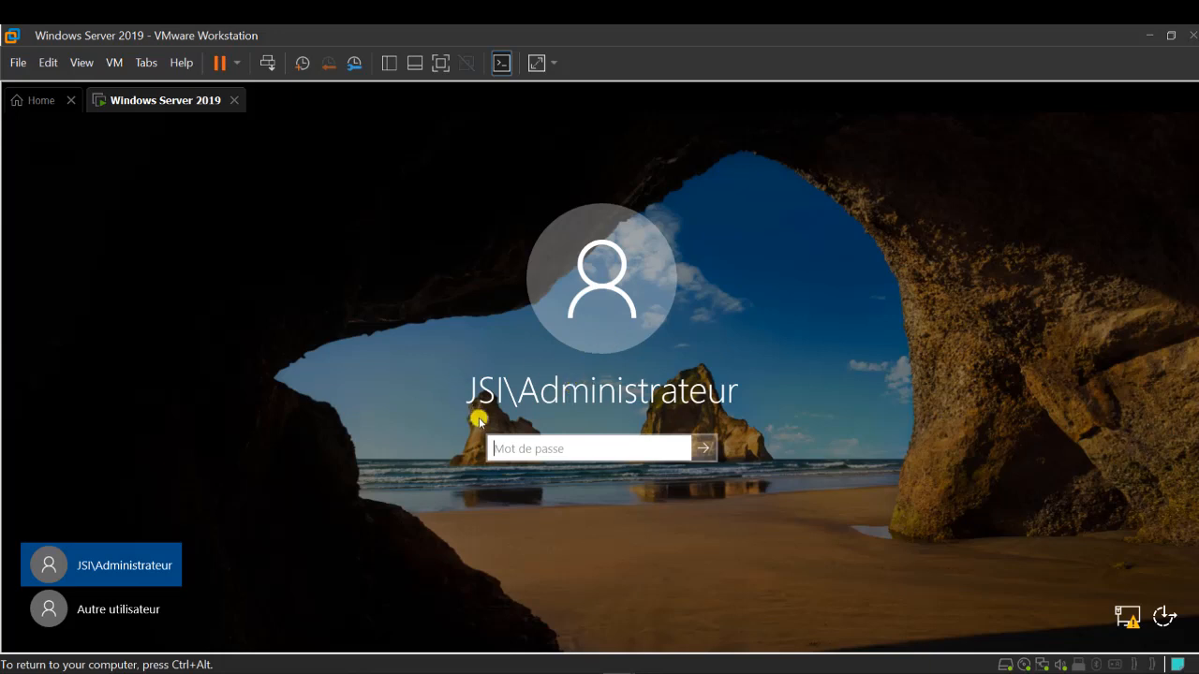
{"action": "type", "text": "P"}
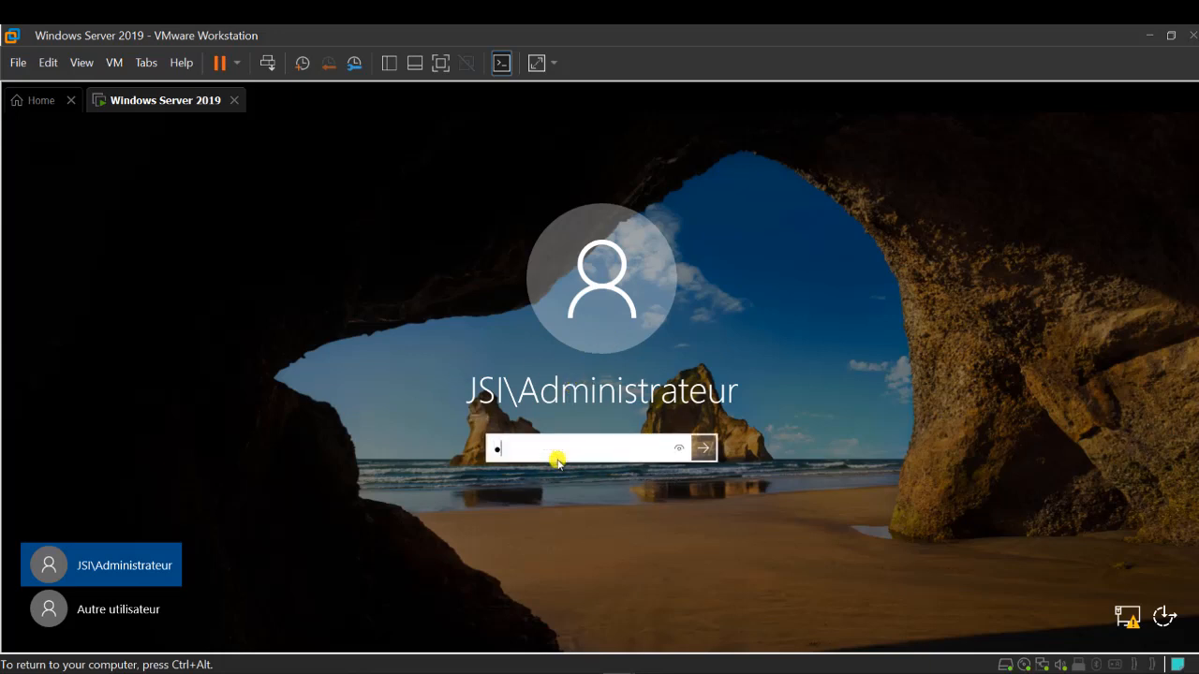
{"action": "type", "text": "asser"}
{"action": "key", "text": "Caps_Lock"}
{"action": "type", "text": "12"}
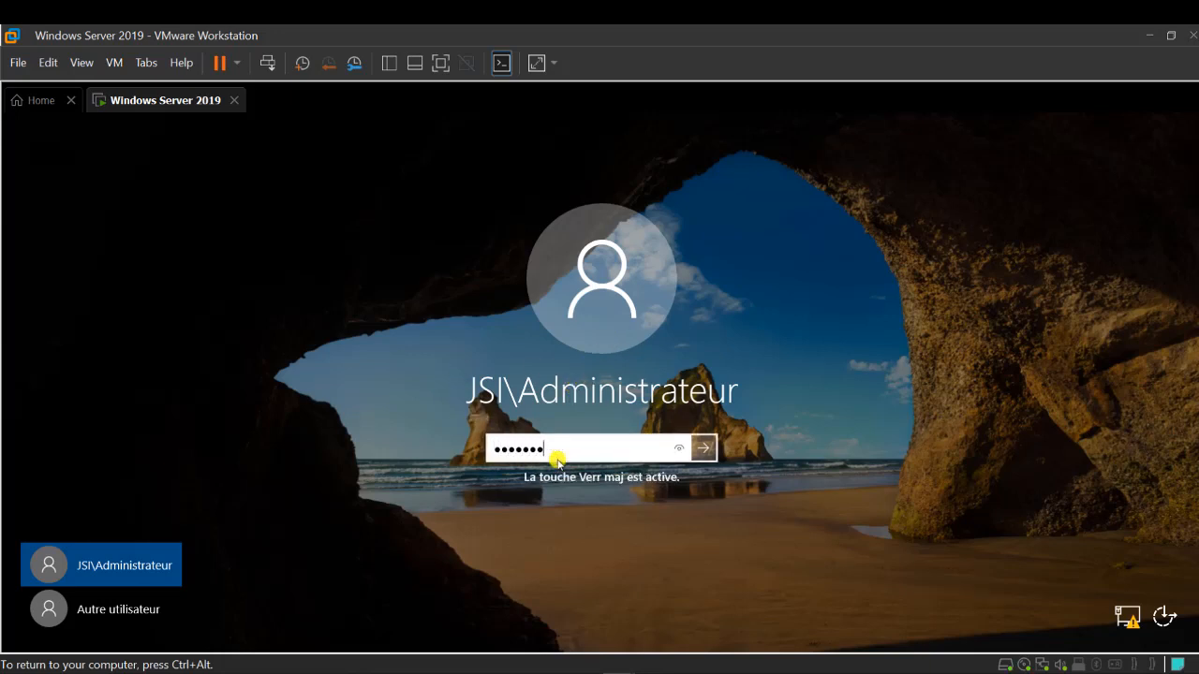
{"action": "key", "text": "Return"}
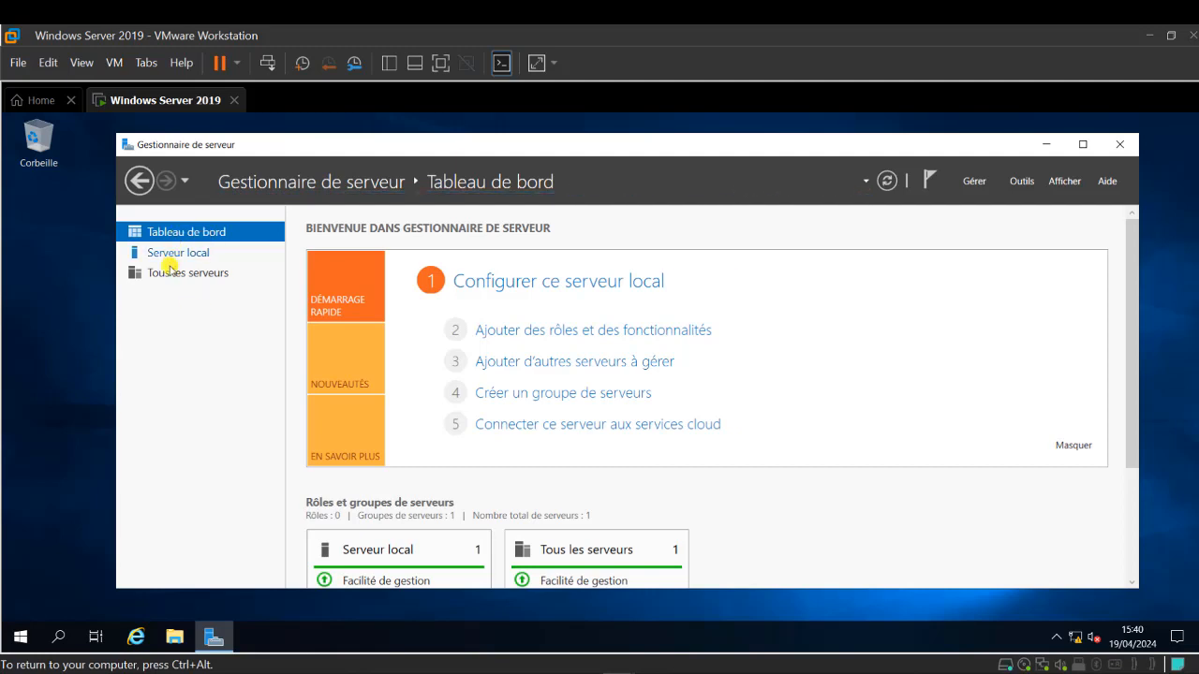
- Open the Network Connections window by running NCPA.CPL
{"action": "left_click", "coordinate": [174, 253]}
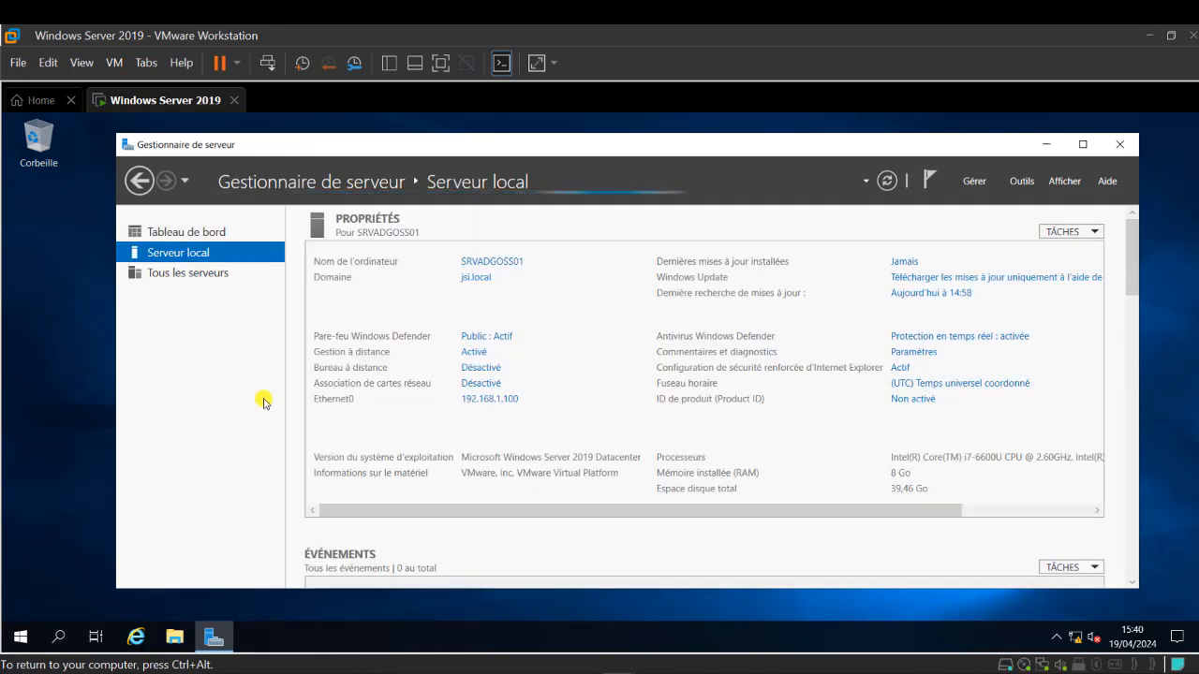
{"action": "key", "text": "super+r"}
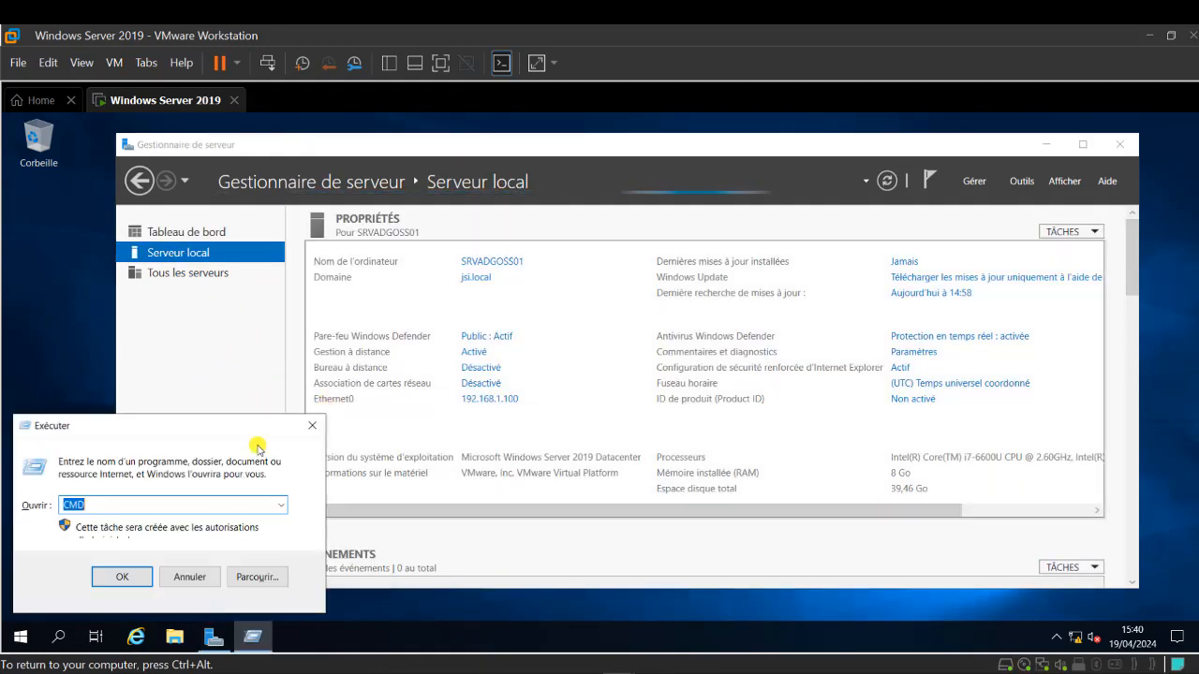
{"action": "left_click", "coordinate": [279, 507]}
{"action": "left_click", "coordinate": [120, 548]}
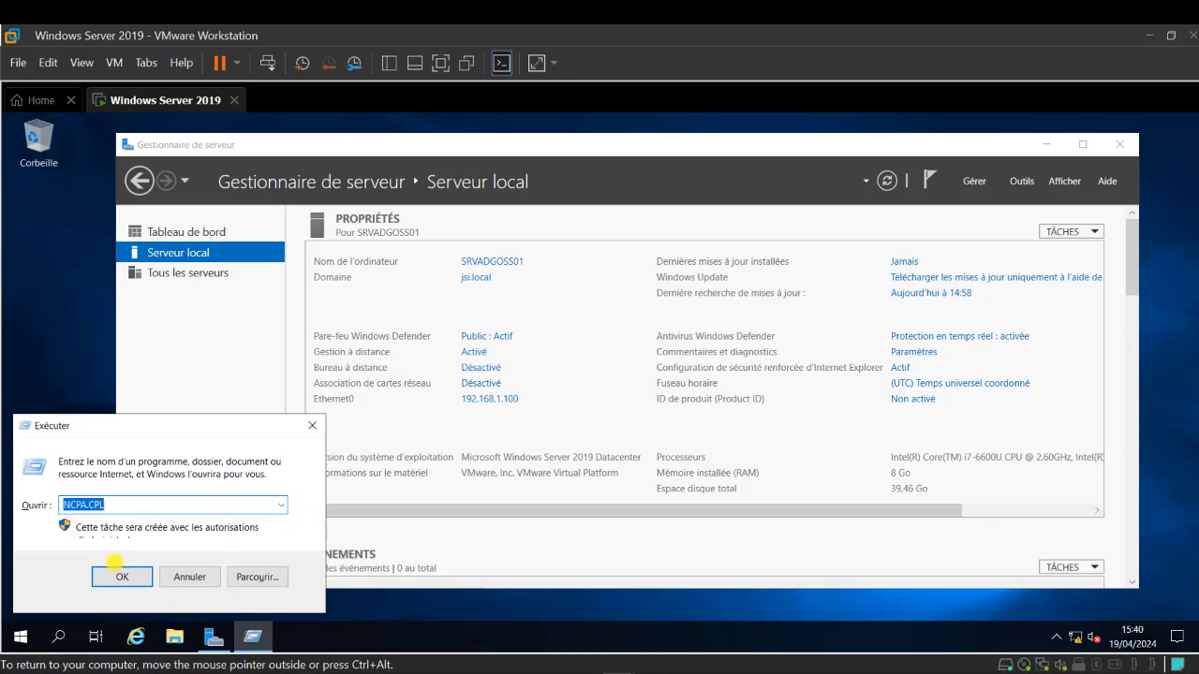
{"action": "left_click", "coordinate": [122, 576]}
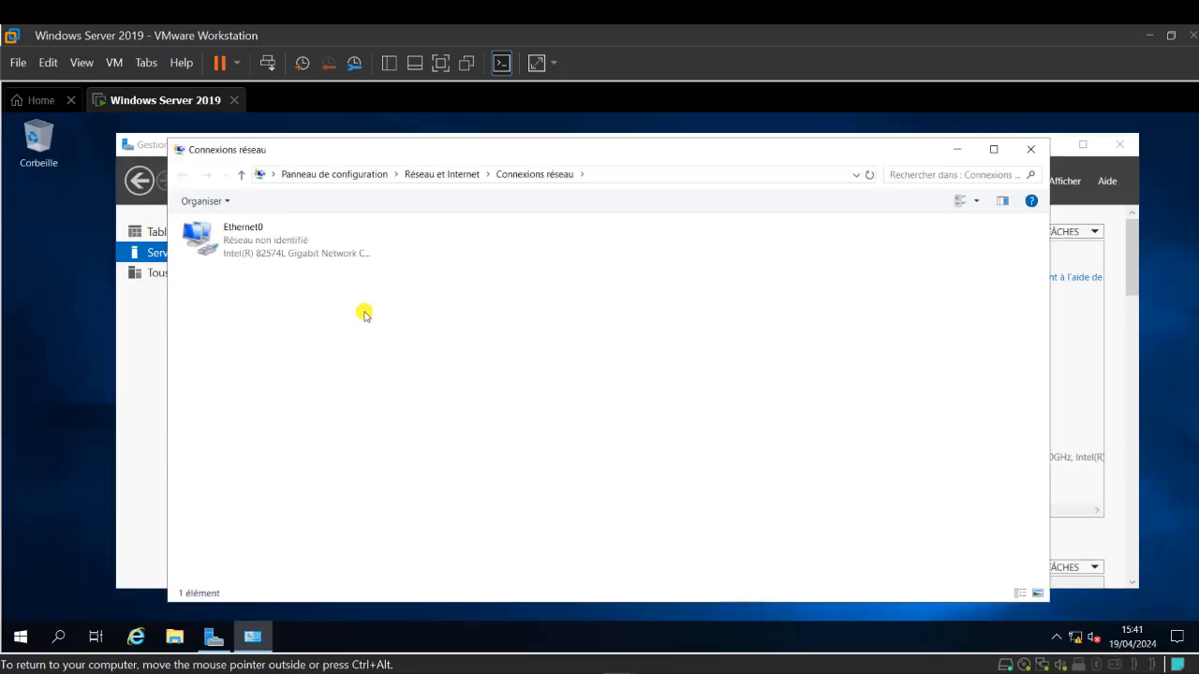
- Change Ethernet0's IPv4 preferred DNS server from 127.0.0.1 to 192.168.1.100 and save
{"action": "left_click", "coordinate": [267, 230]}
{"action": "right_click", "coordinate": [267, 230]}
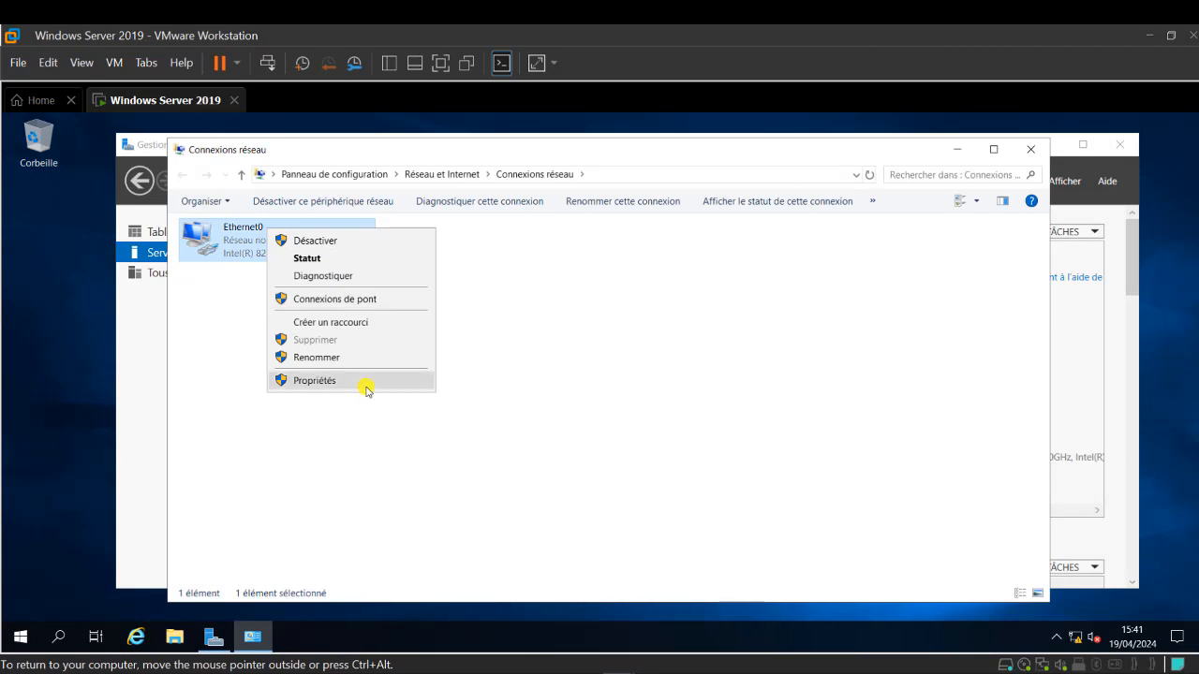
{"action": "left_click", "coordinate": [364, 384]}
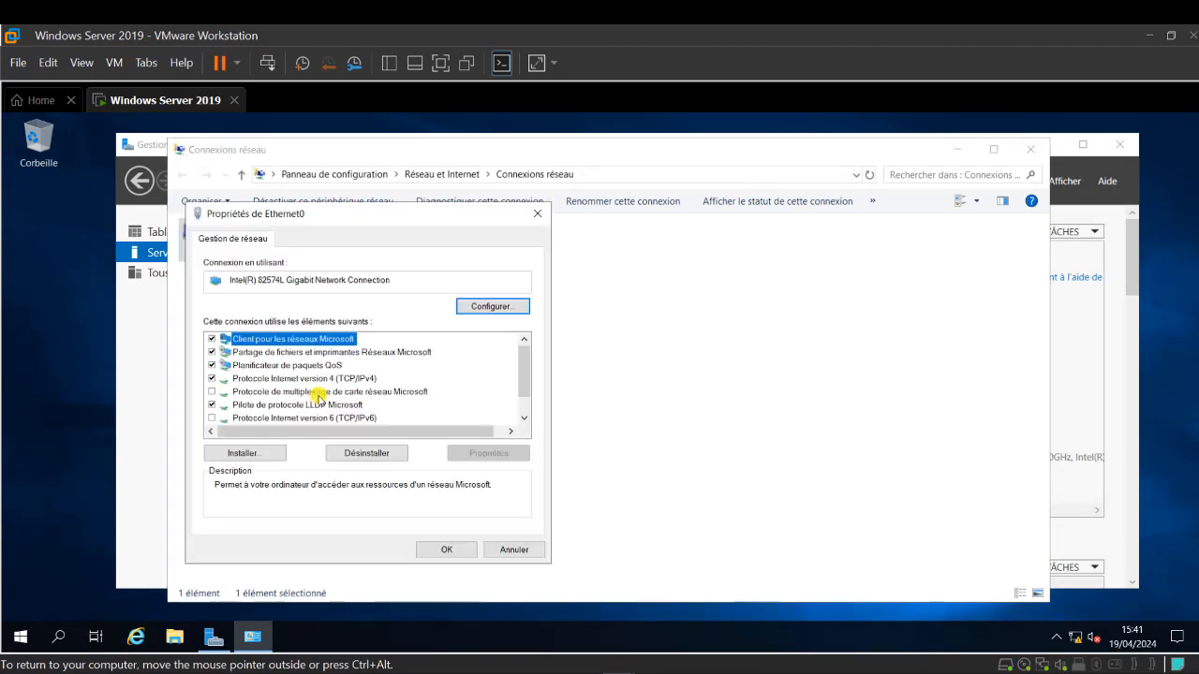
{"action": "double_click", "coordinate": [327, 378]}
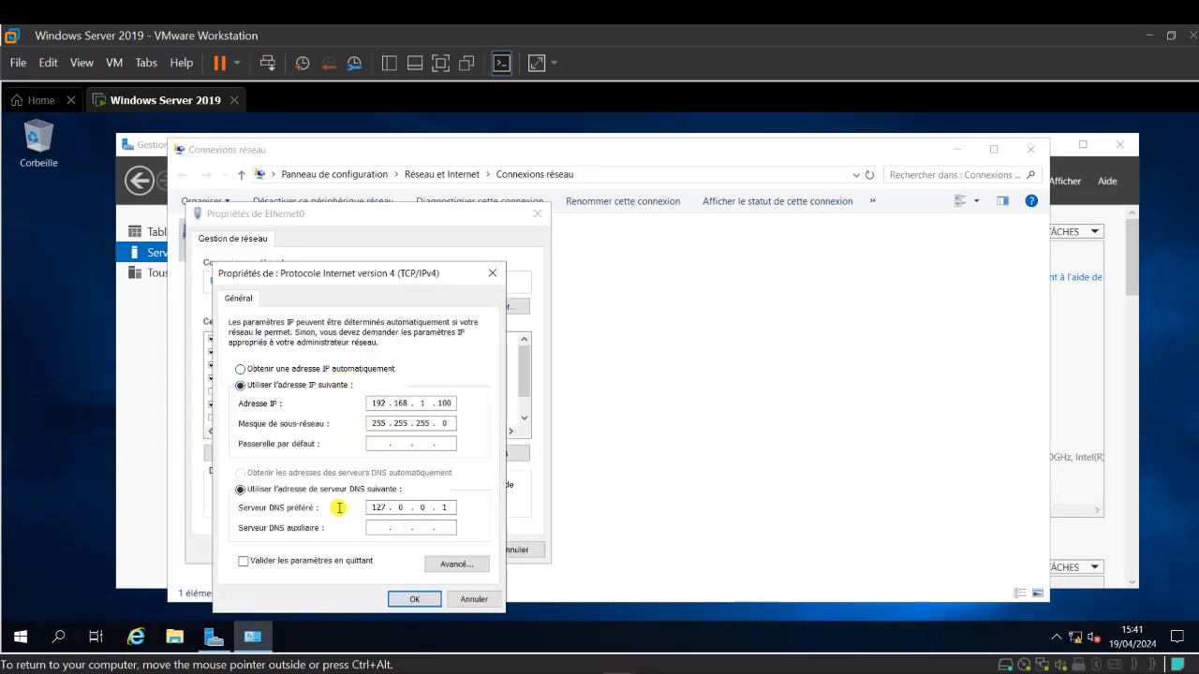
{"action": "left_click_drag", "start_coordinate": [371, 505], "coordinate": [460, 506]}
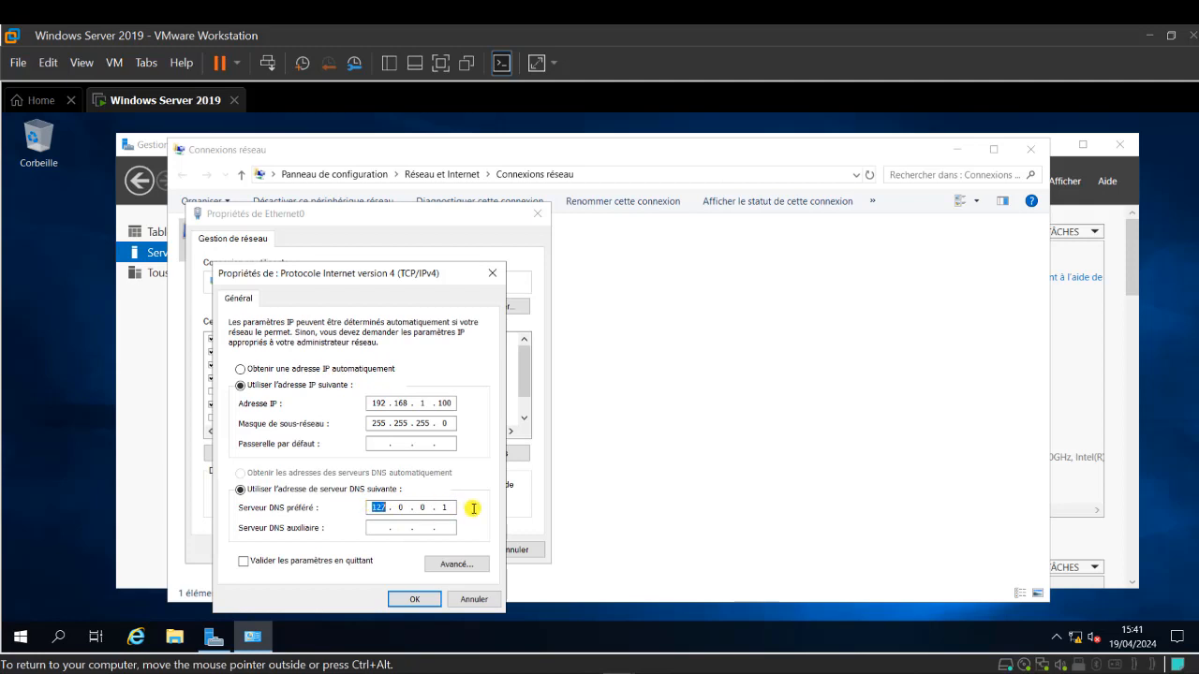
{"action": "double_click", "coordinate": [453, 509]}
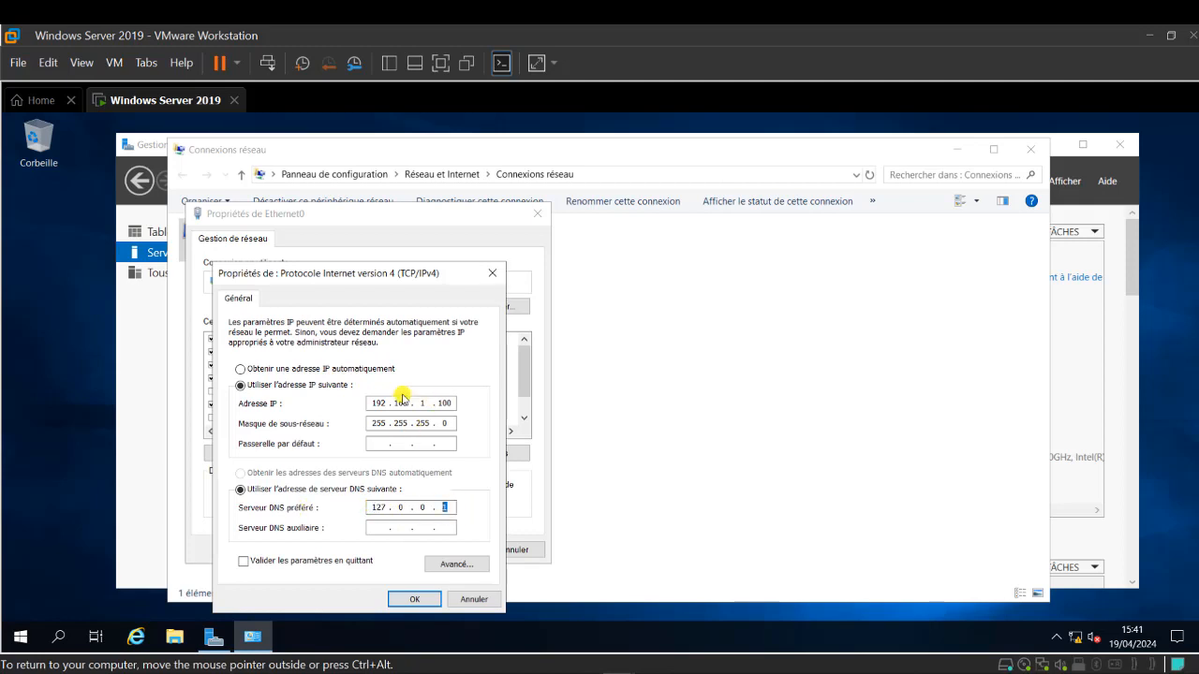
{"action": "double_click", "coordinate": [387, 508]}
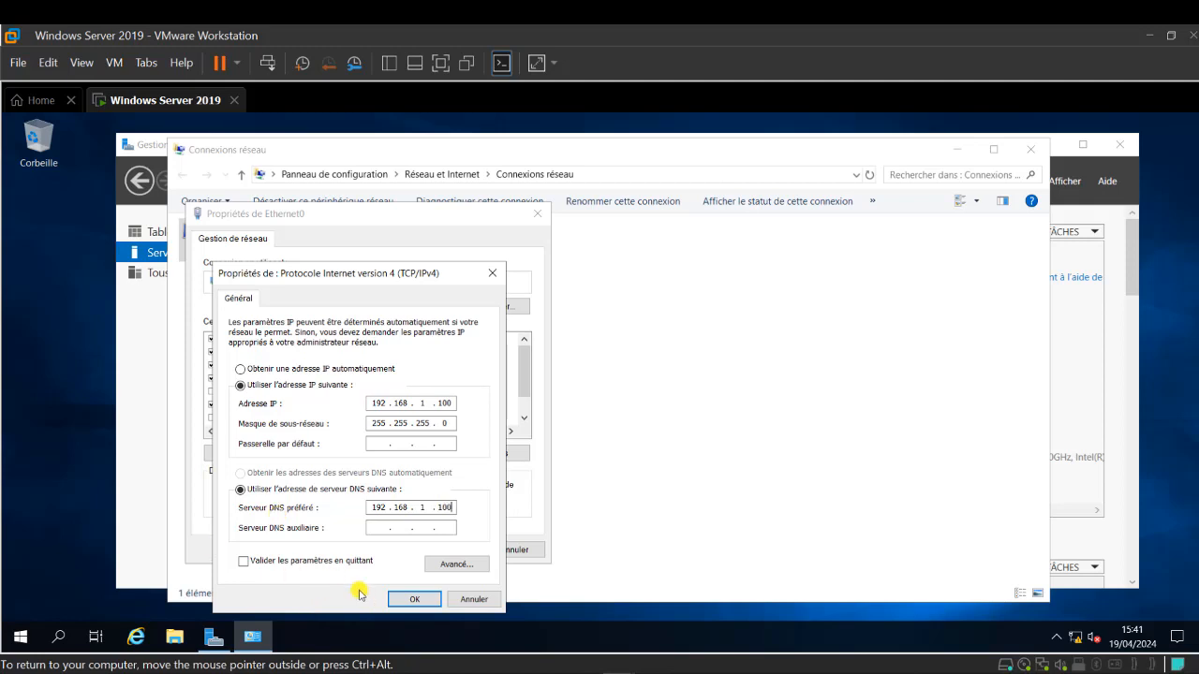
{"action": "left_click", "coordinate": [413, 596]}
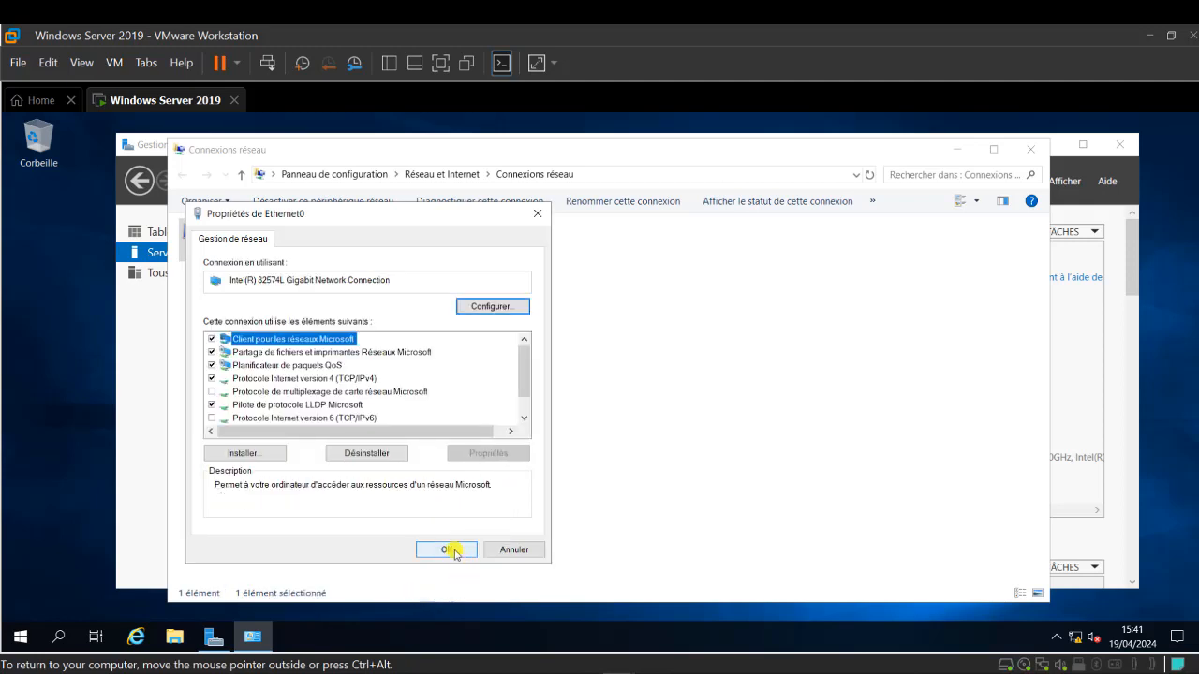
{"action": "left_click", "coordinate": [457, 551]}
{"action": "left_click", "coordinate": [1031, 149]}
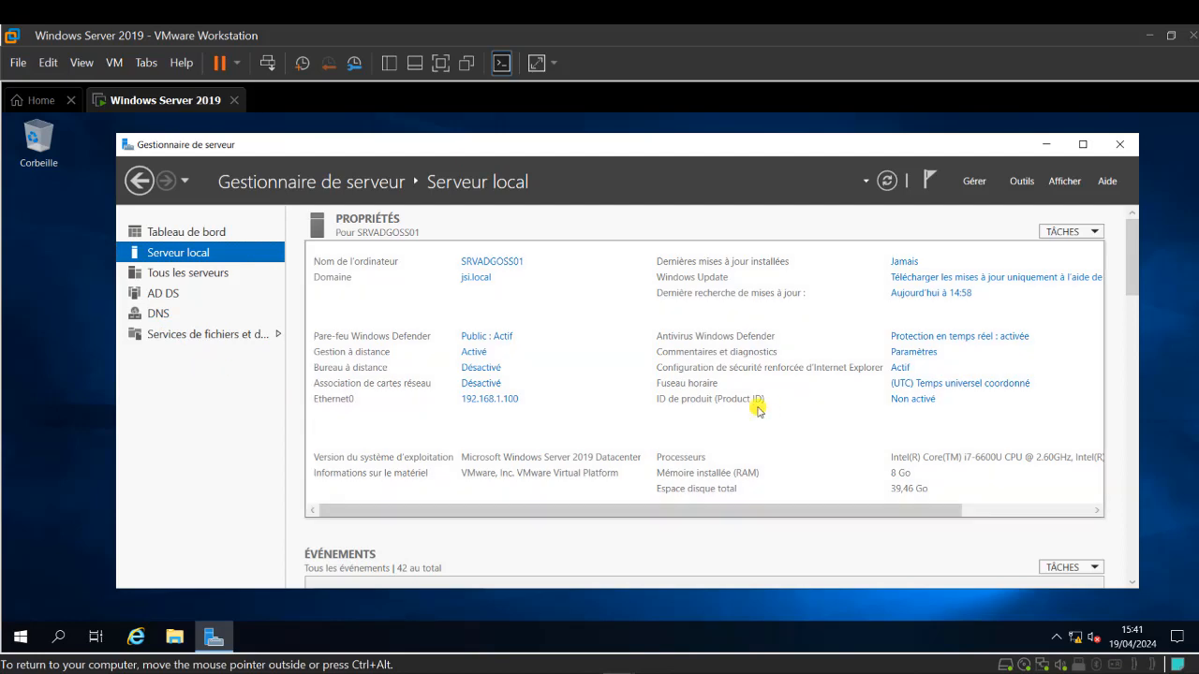
- Launch DNS Manager with DNSMGMT.MSC and move and enlarge its window
{"action": "left_click", "coordinate": [975, 181]}
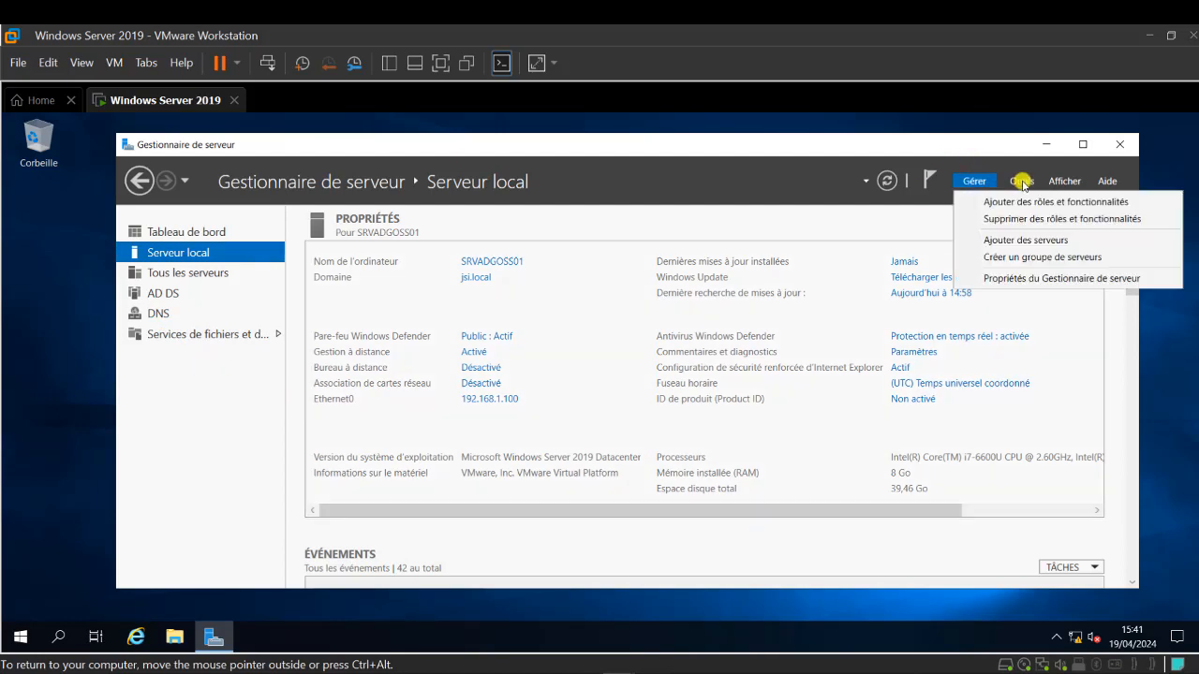
{"action": "left_click", "coordinate": [1022, 181]}
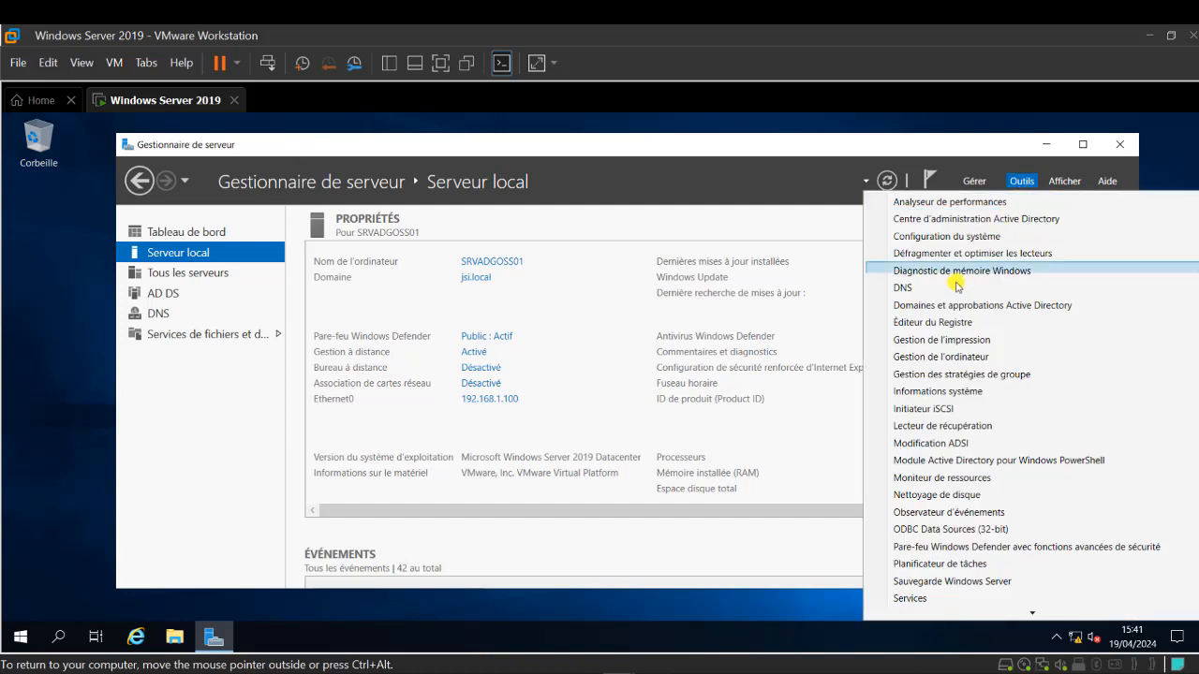
{"action": "left_click", "coordinate": [178, 468]}
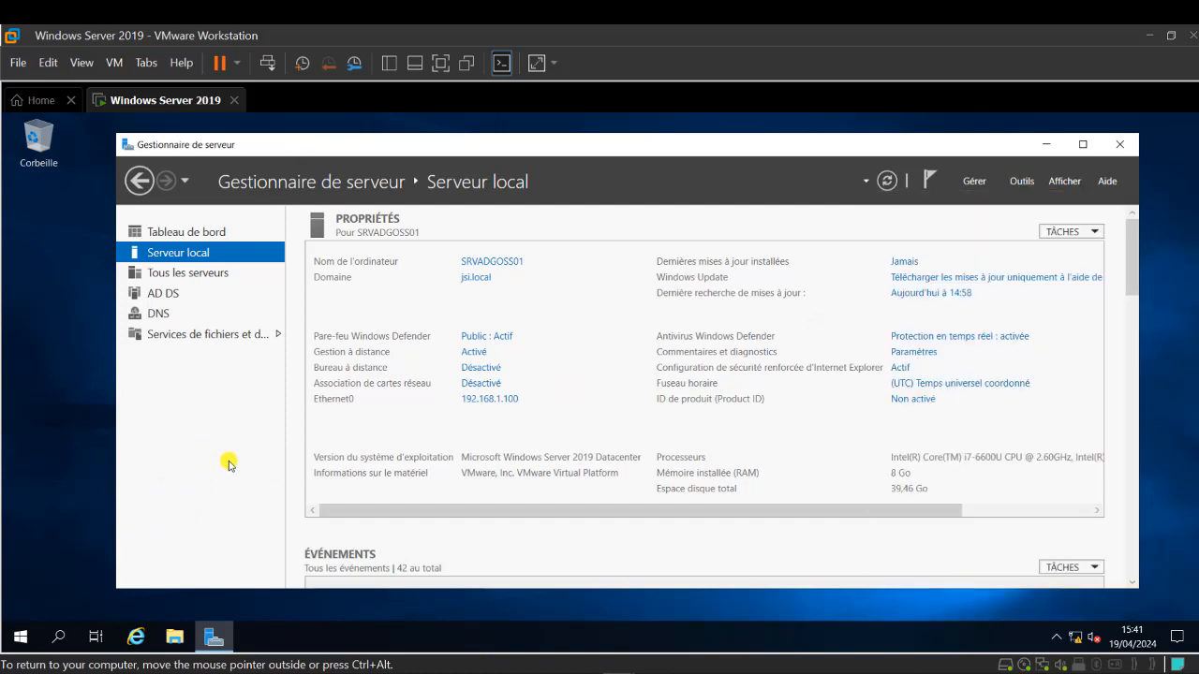
{"action": "key", "text": "super+r"}
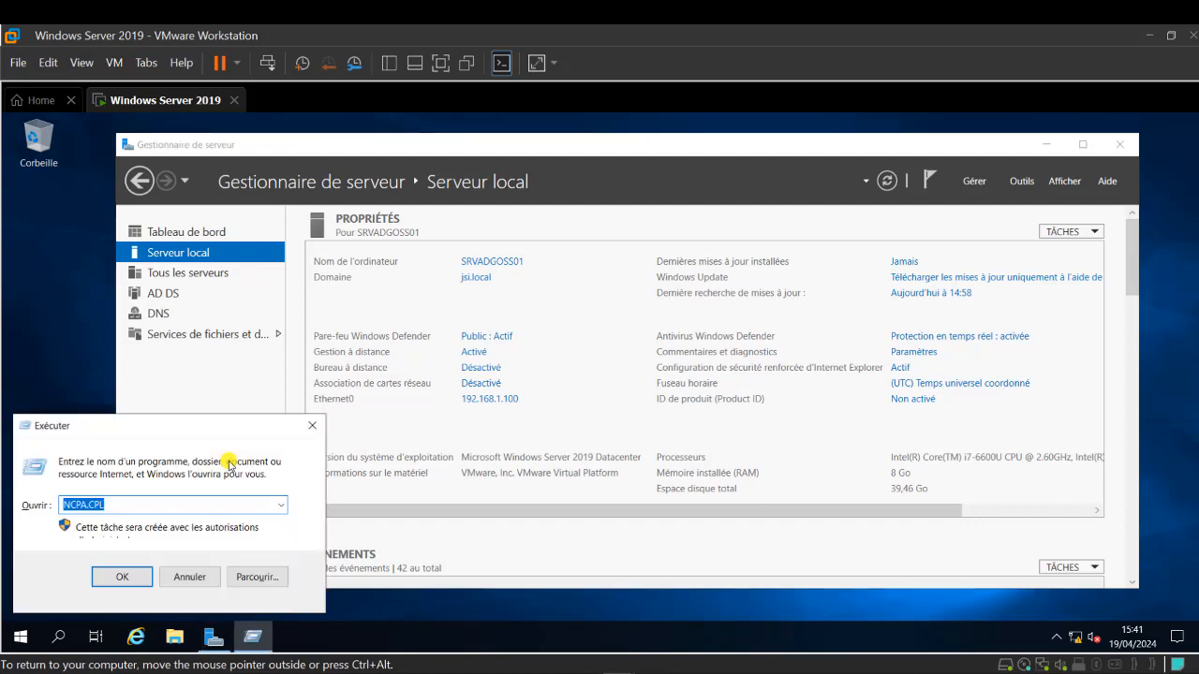
{"action": "type", "text": "DNSMGMT.MS"}
{"action": "key", "text": "Return"}
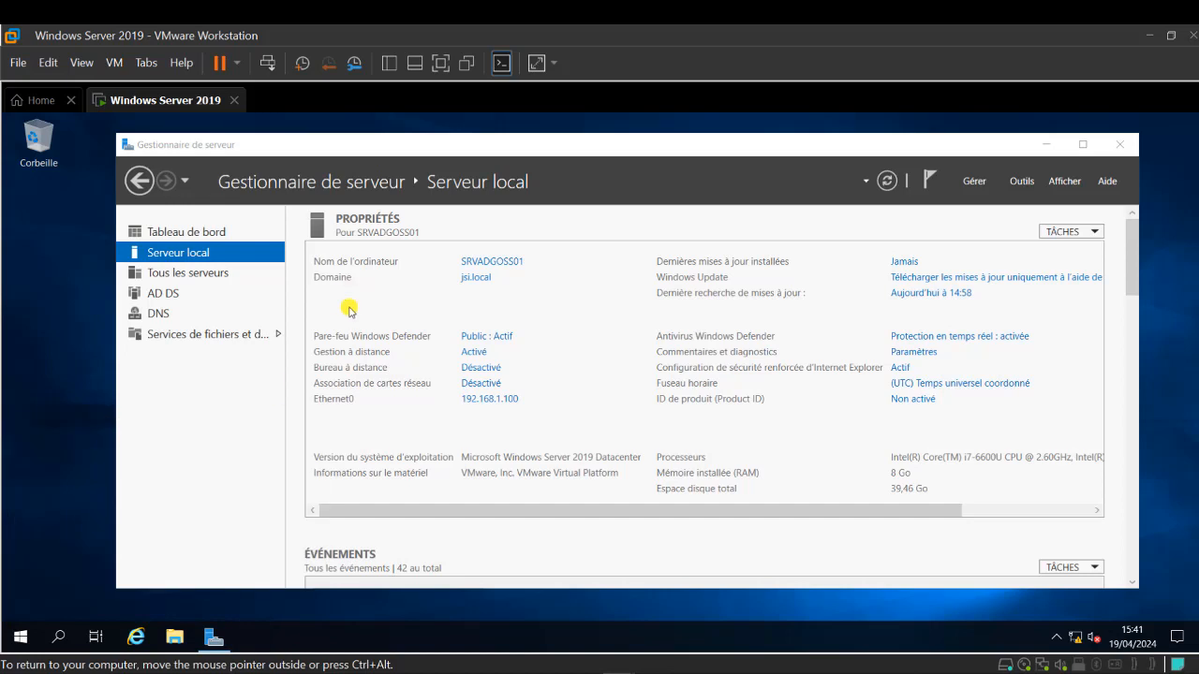
{"action": "left_click_drag", "start_coordinate": [454, 169], "coordinate": [586, 144]}
{"action": "left_click_drag", "start_coordinate": [766, 541], "coordinate": [1051, 553]}
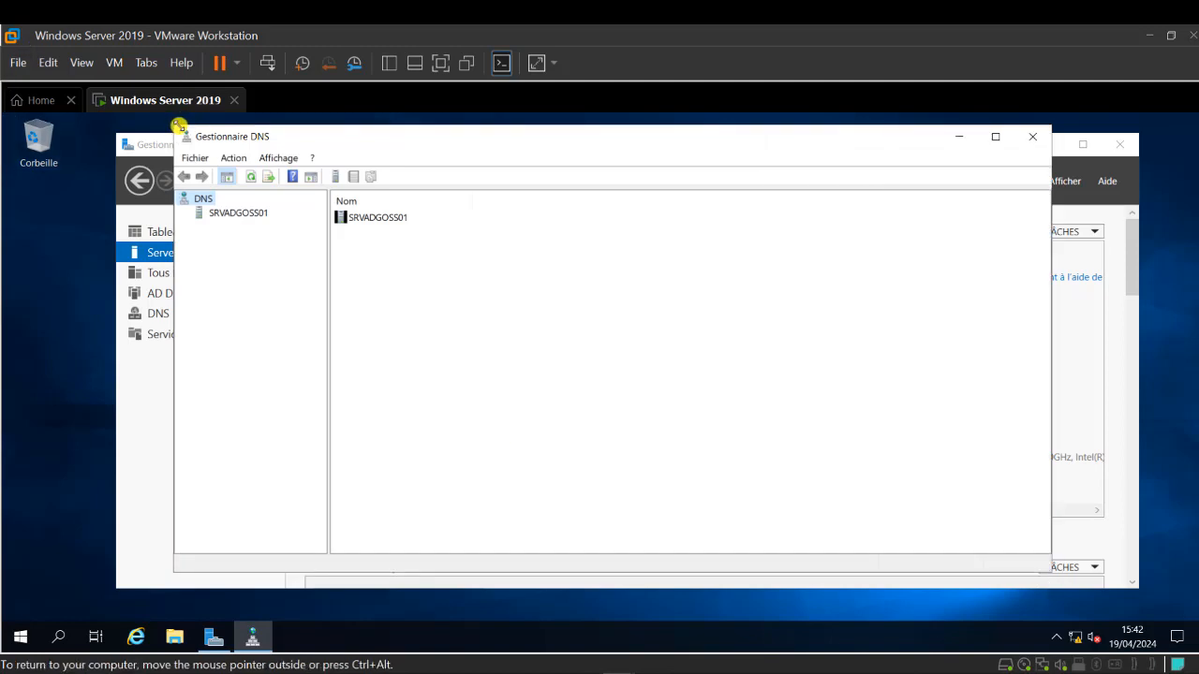
- Expand SRVADGOSS01's forward lookup zones and select jsi.local to list its SOA, NS and host records
{"action": "left_click_drag", "start_coordinate": [175, 123], "coordinate": [109, 120]}
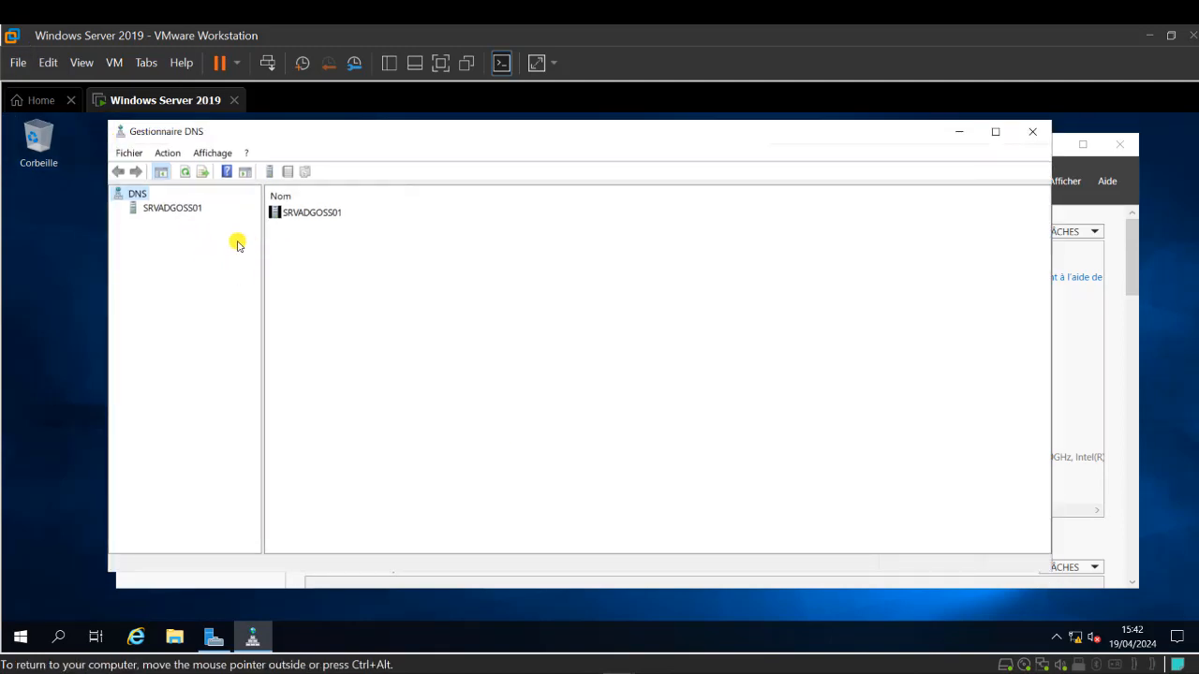
{"action": "left_click_drag", "start_coordinate": [261, 257], "coordinate": [325, 277]}
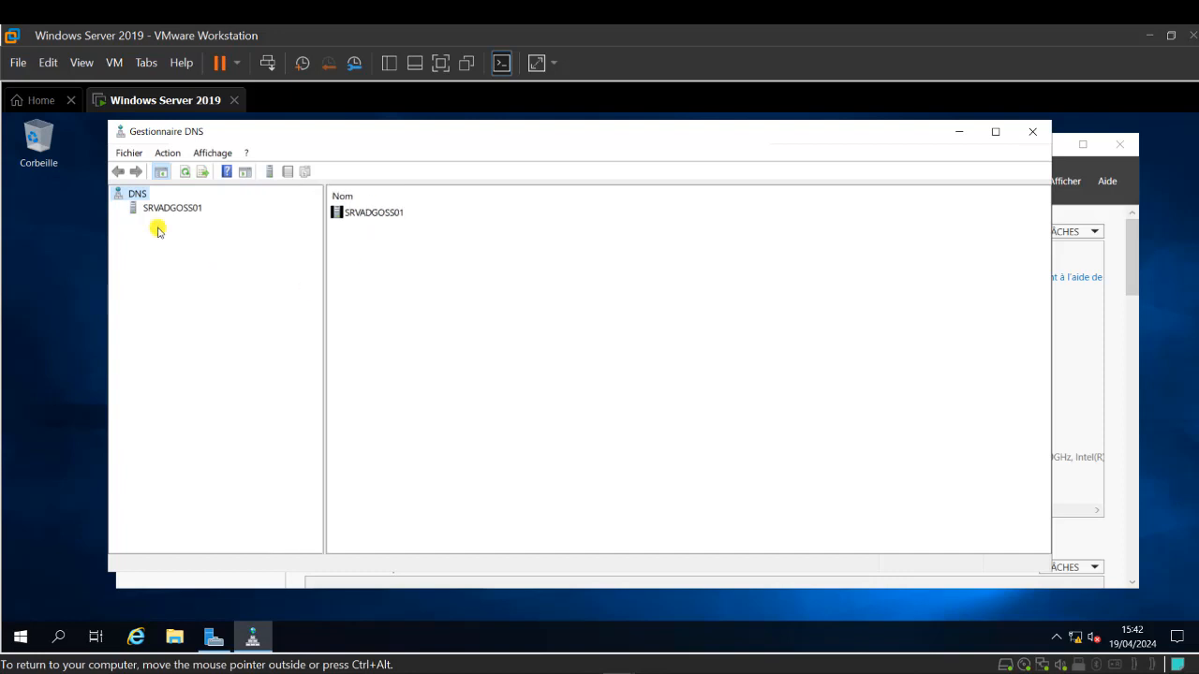
{"action": "double_click", "coordinate": [168, 207]}
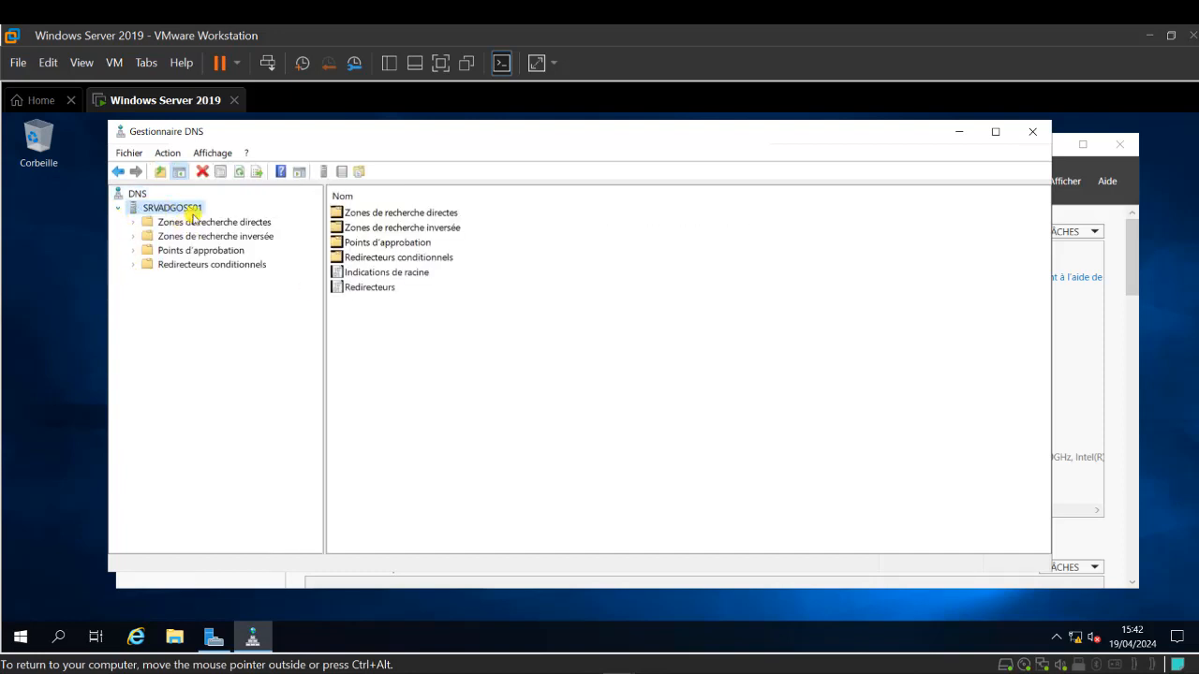
{"action": "double_click", "coordinate": [148, 223]}
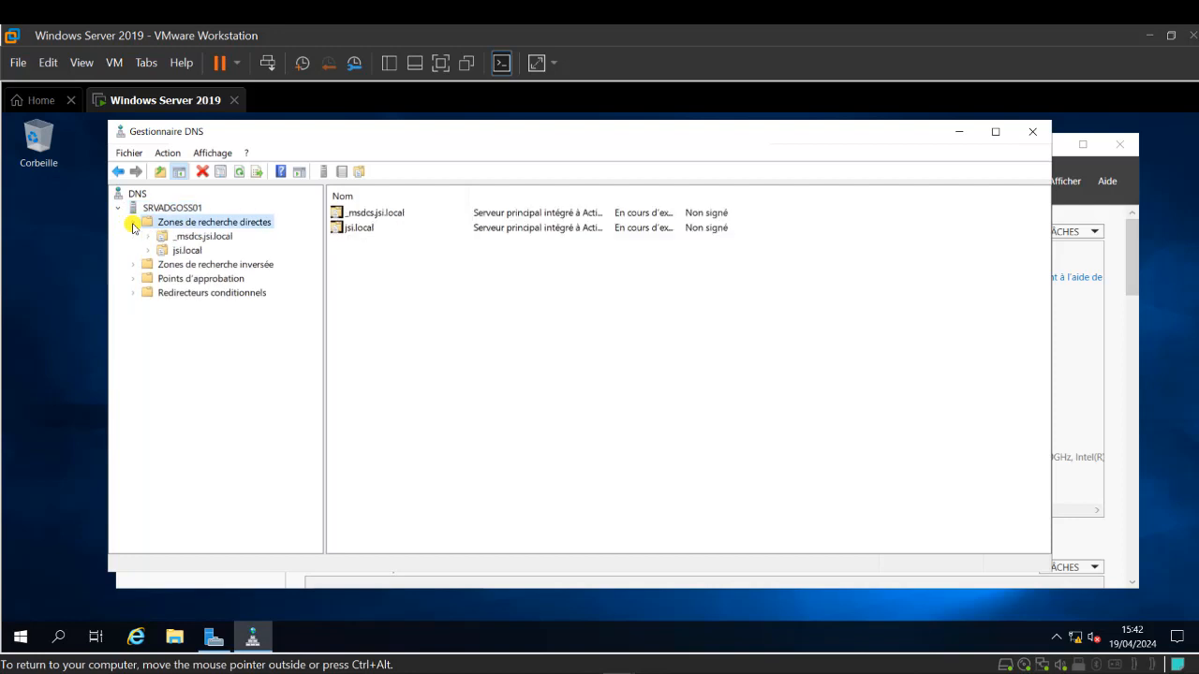
{"action": "left_click", "coordinate": [187, 251]}
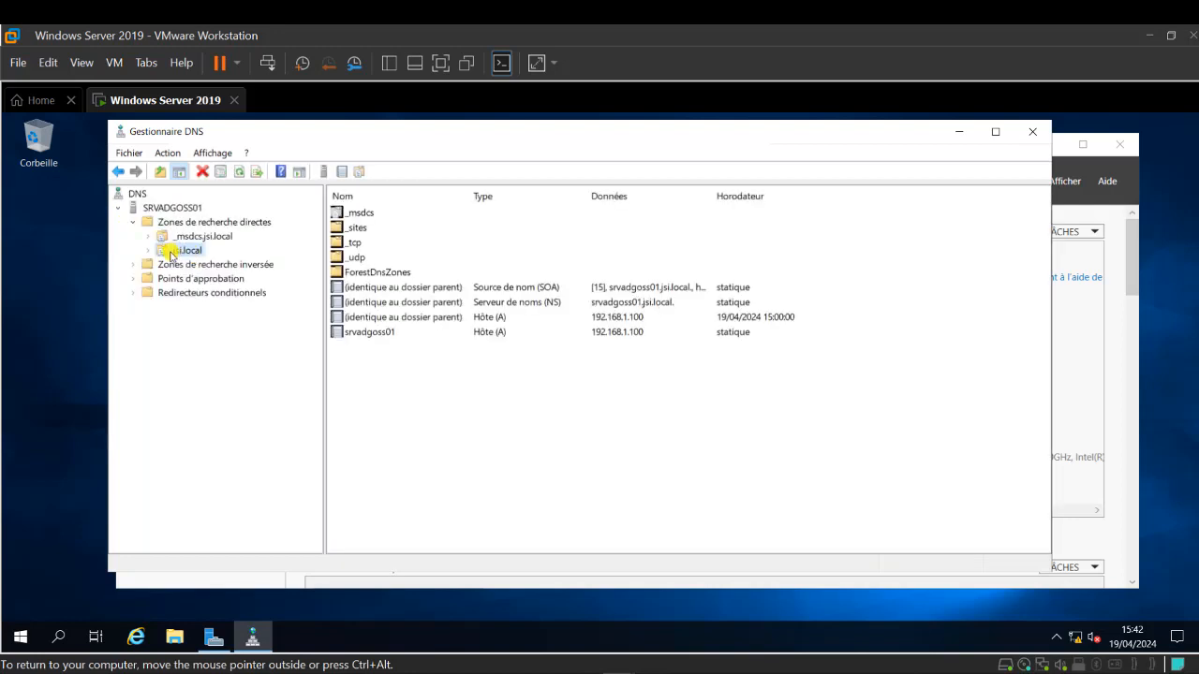
{"action": "left_click", "coordinate": [147, 250]}
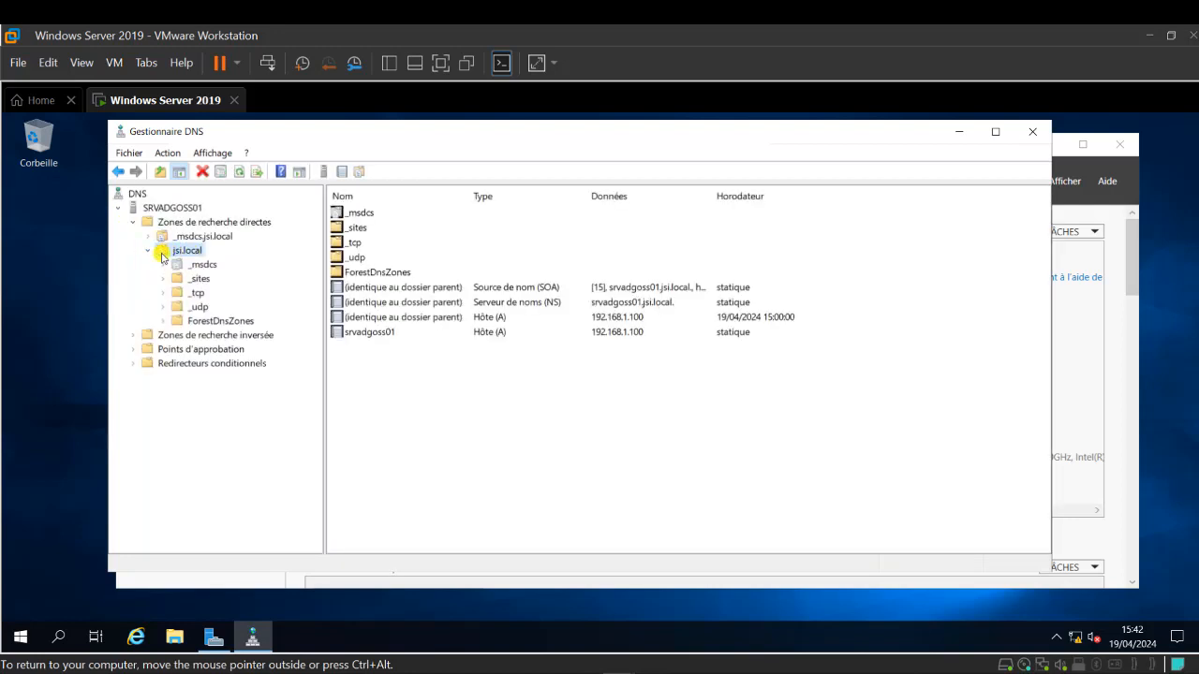
{"action": "left_click", "coordinate": [146, 252]}
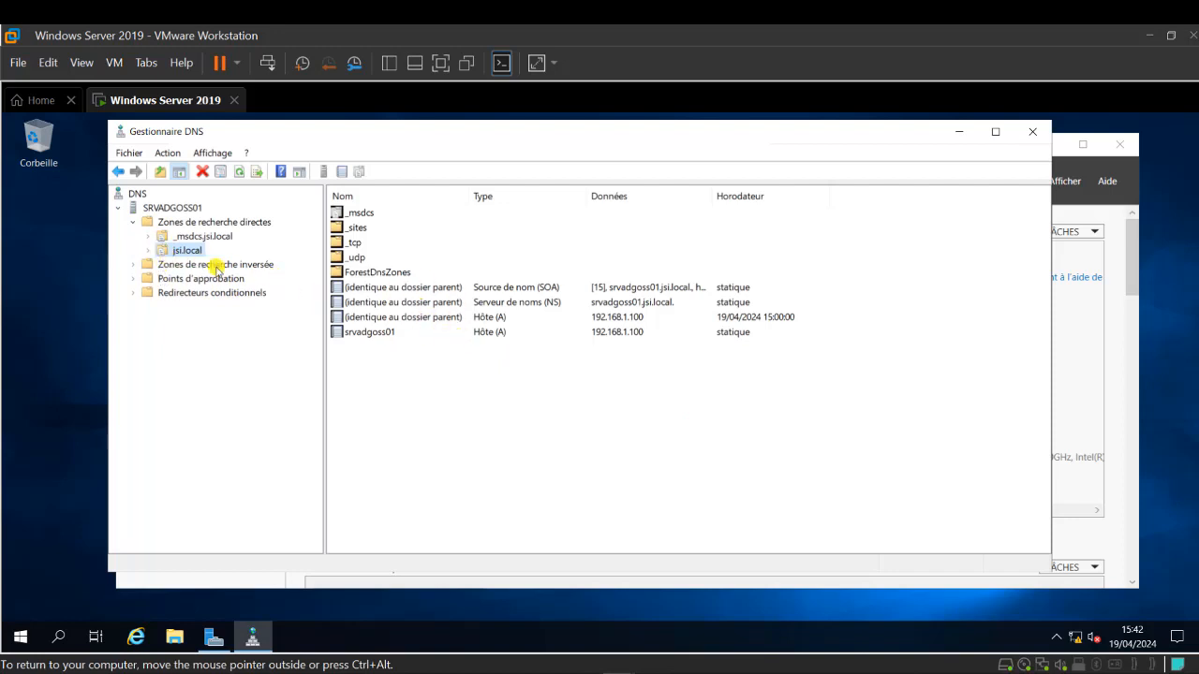
{"action": "right_click", "coordinate": [424, 362]}
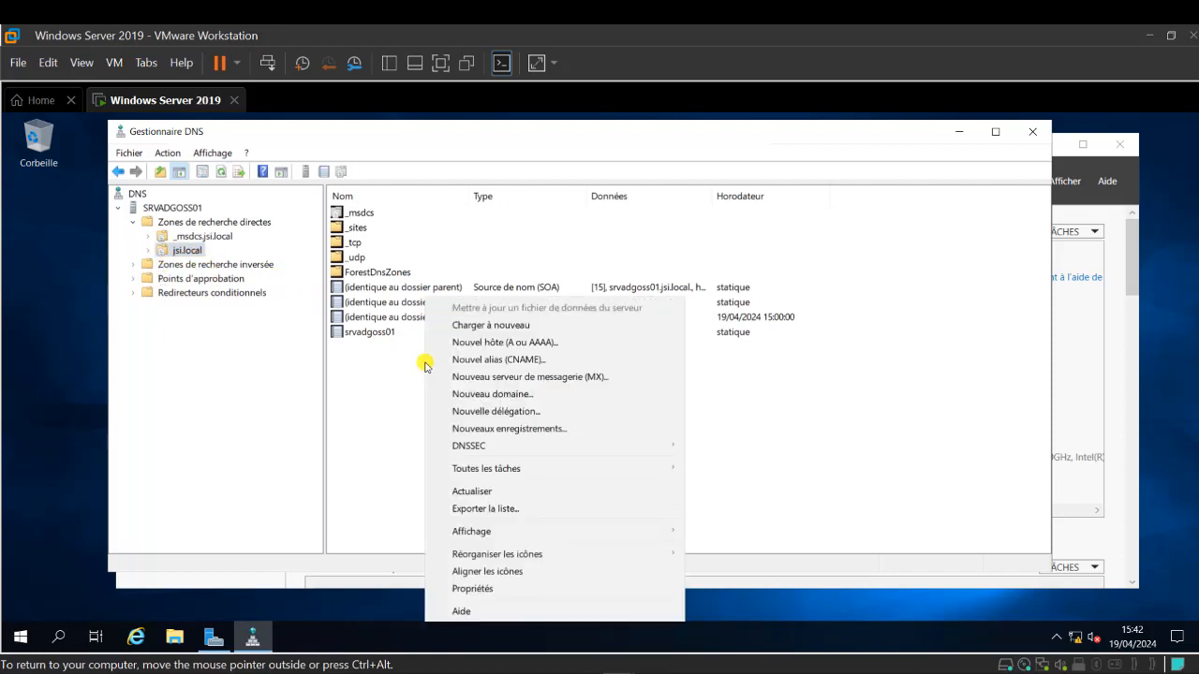
- Create a CNAME record www in jsi.local targeting srvadgoss01.jsi.local
{"action": "left_click", "coordinate": [572, 362]}
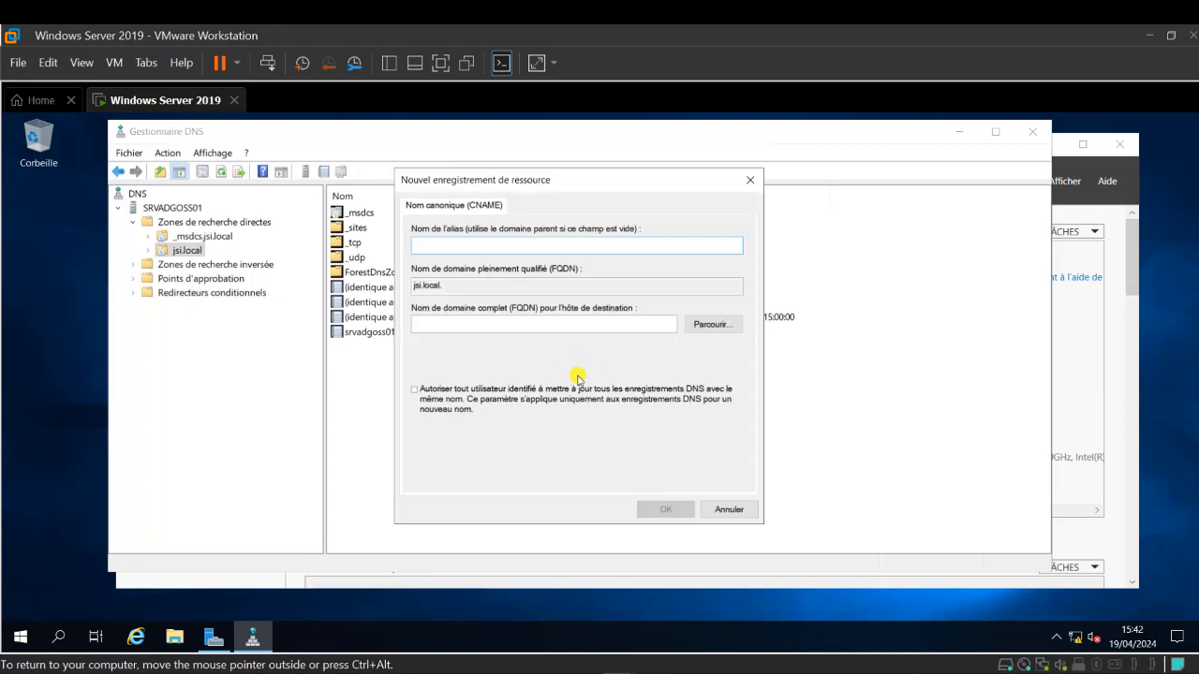
{"action": "type", "text": "www"}
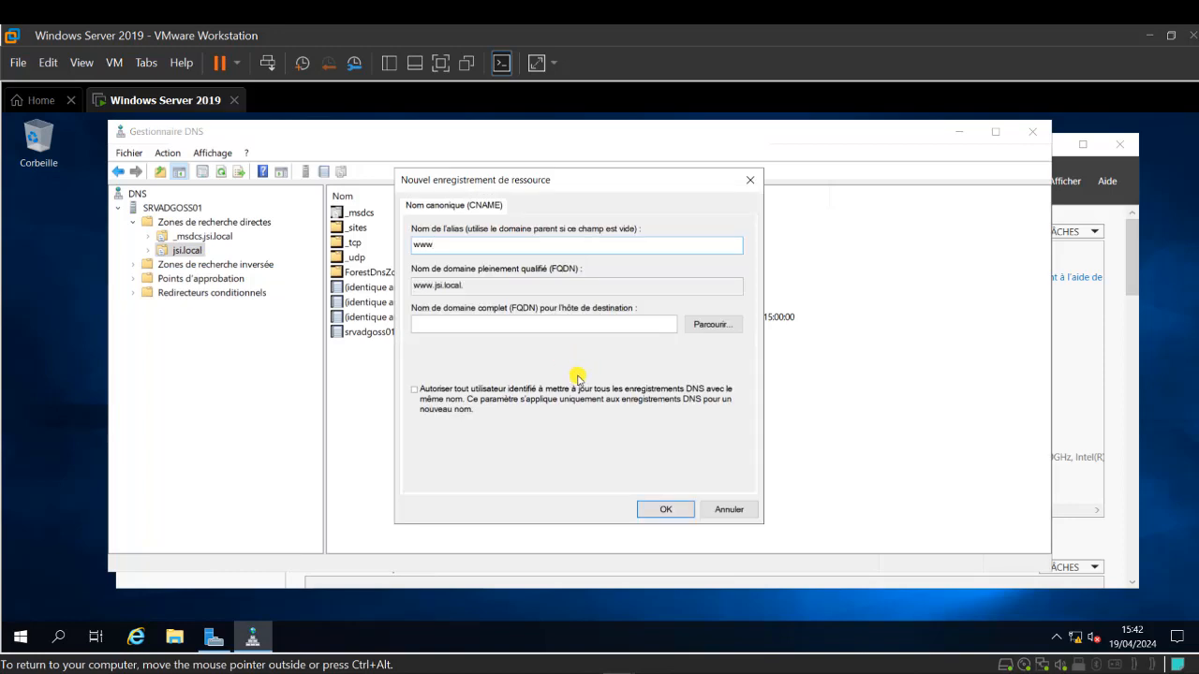
{"action": "left_click", "coordinate": [713, 324]}
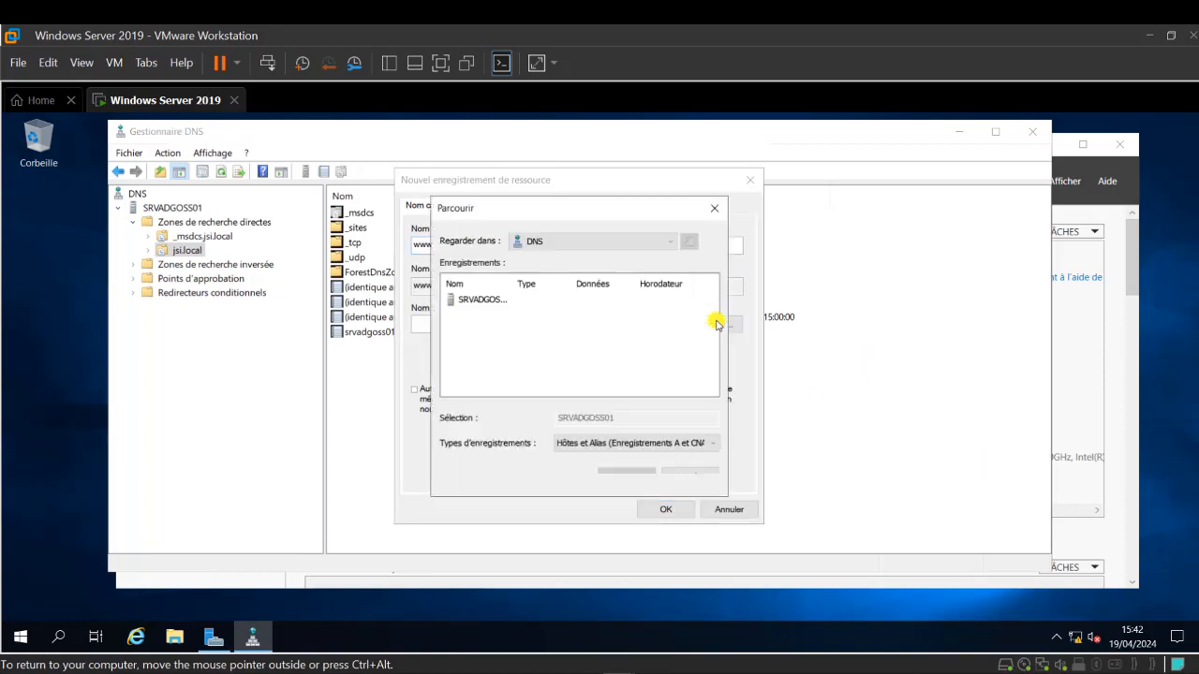
{"action": "left_click_drag", "start_coordinate": [514, 284], "coordinate": [551, 290]}
{"action": "double_click", "coordinate": [468, 300]}
{"action": "double_click", "coordinate": [469, 301]}
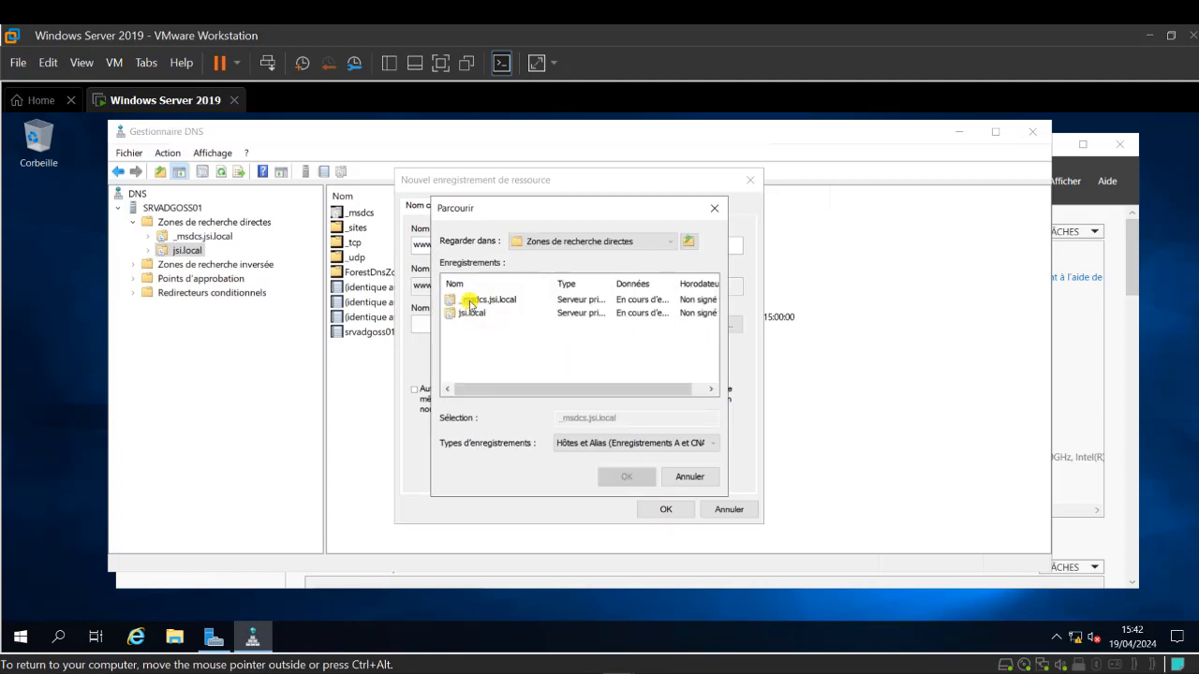
{"action": "double_click", "coordinate": [468, 313]}
{"action": "scroll", "coordinate": [470, 337], "scroll_direction": "down", "scroll_amount": 1}
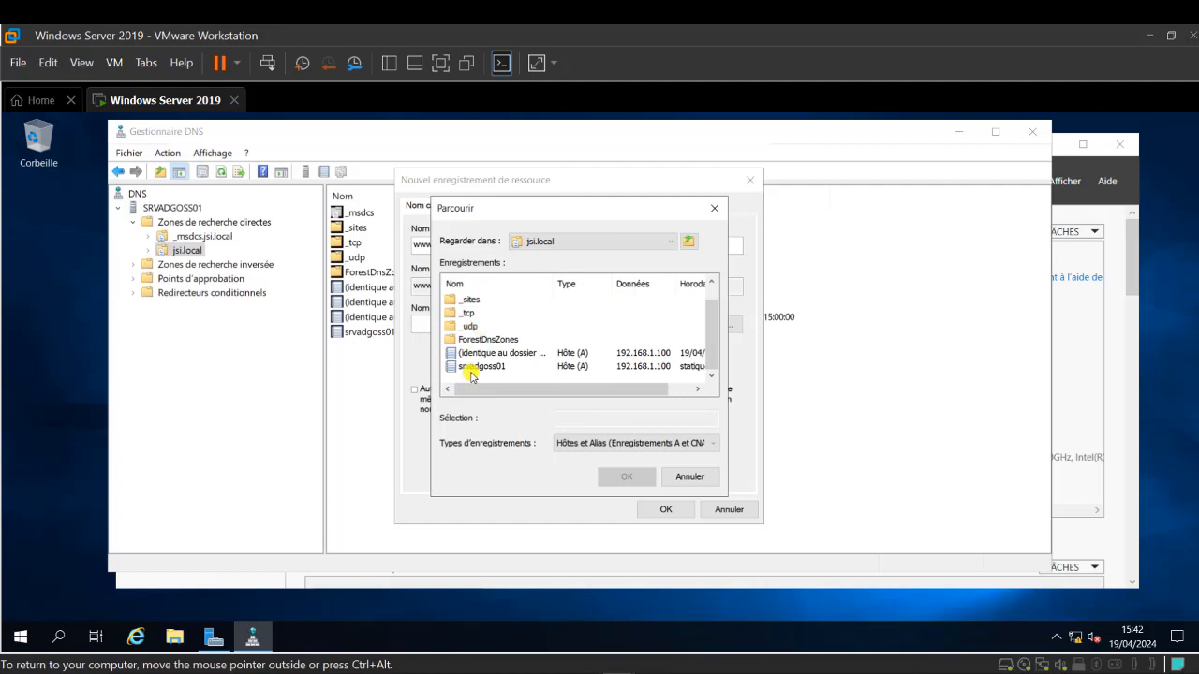
{"action": "double_click", "coordinate": [470, 366]}
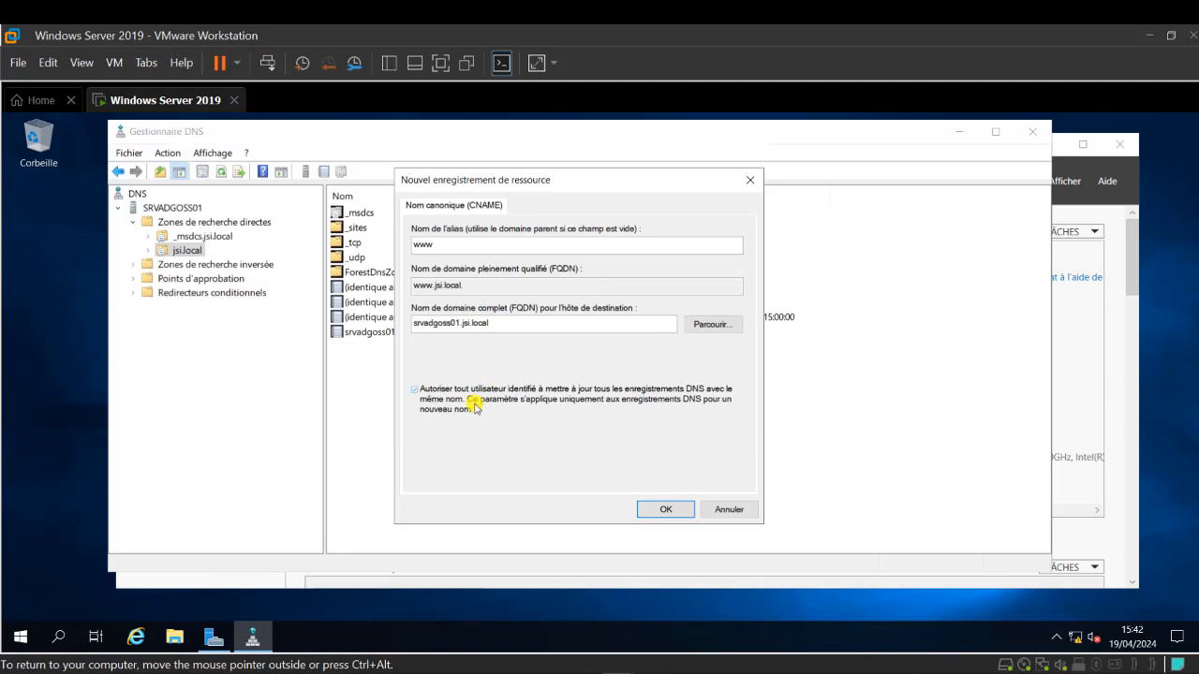
{"action": "left_click", "coordinate": [667, 510]}
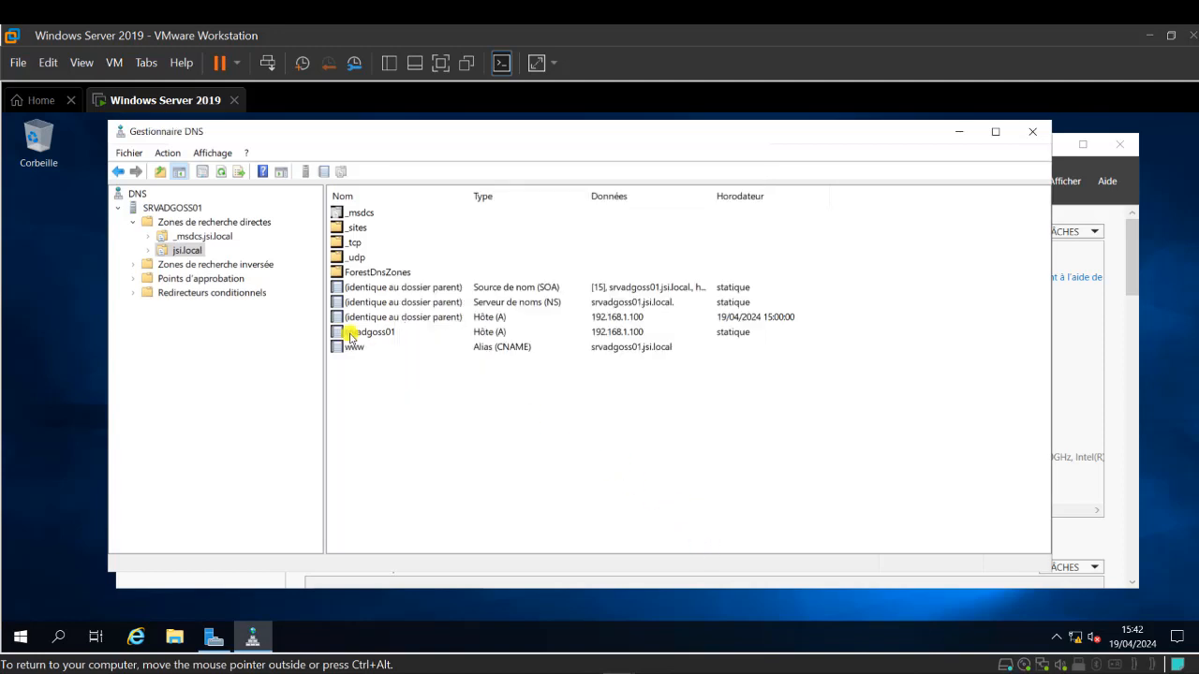
- Create an AD-integrated primary IPv4 reverse zone 1.168.192.in-addr.arpa for network 192.168.1 with secure updates
{"action": "left_click", "coordinate": [189, 267]}
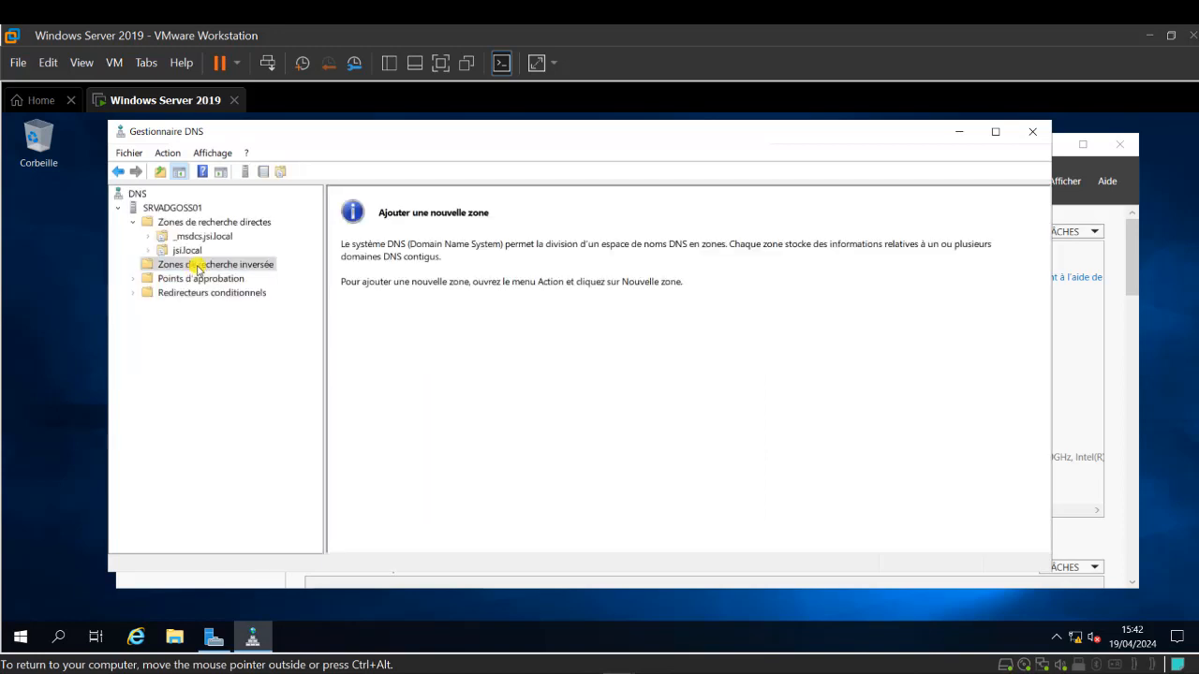
{"action": "right_click", "coordinate": [197, 270]}
{"action": "left_click", "coordinate": [236, 278]}
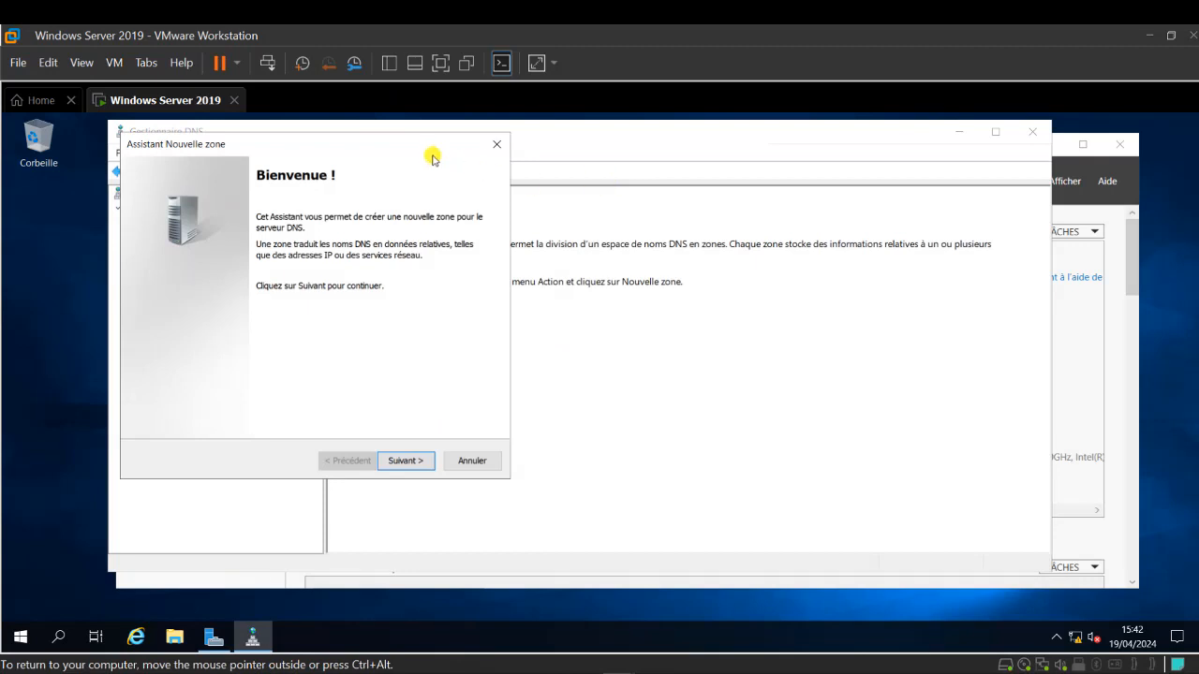
{"action": "left_click_drag", "start_coordinate": [423, 153], "coordinate": [676, 161]}
{"action": "left_click", "coordinate": [654, 467]}
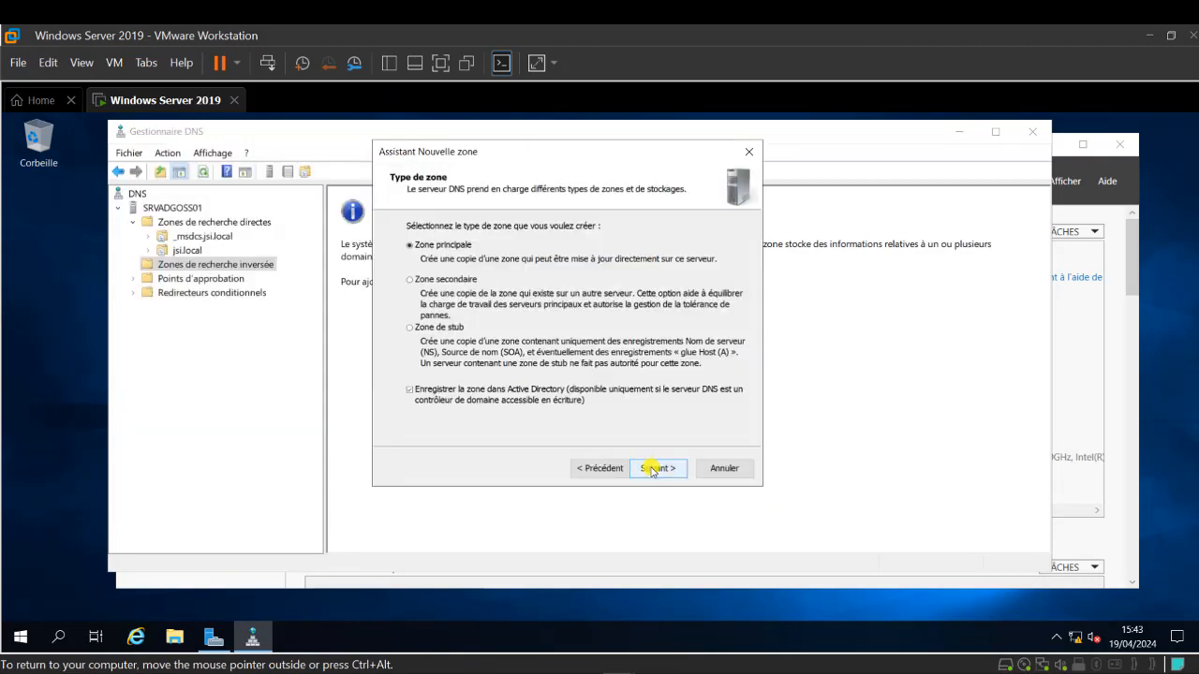
{"action": "left_click", "coordinate": [671, 468]}
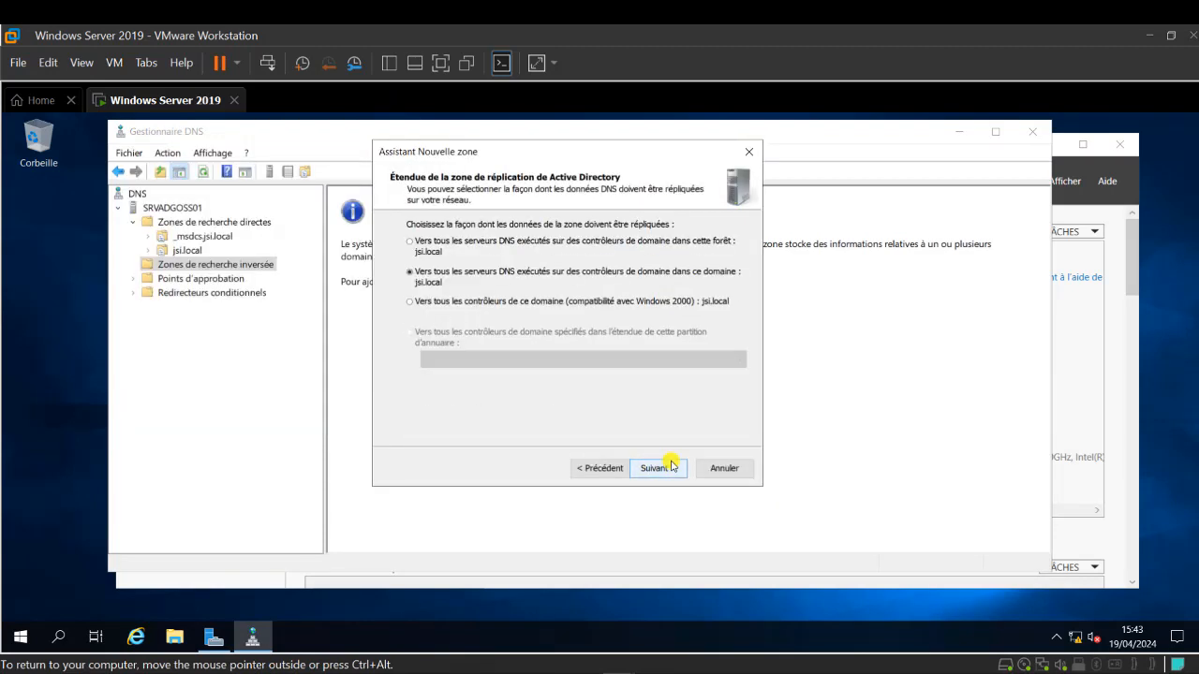
{"action": "left_click", "coordinate": [671, 465]}
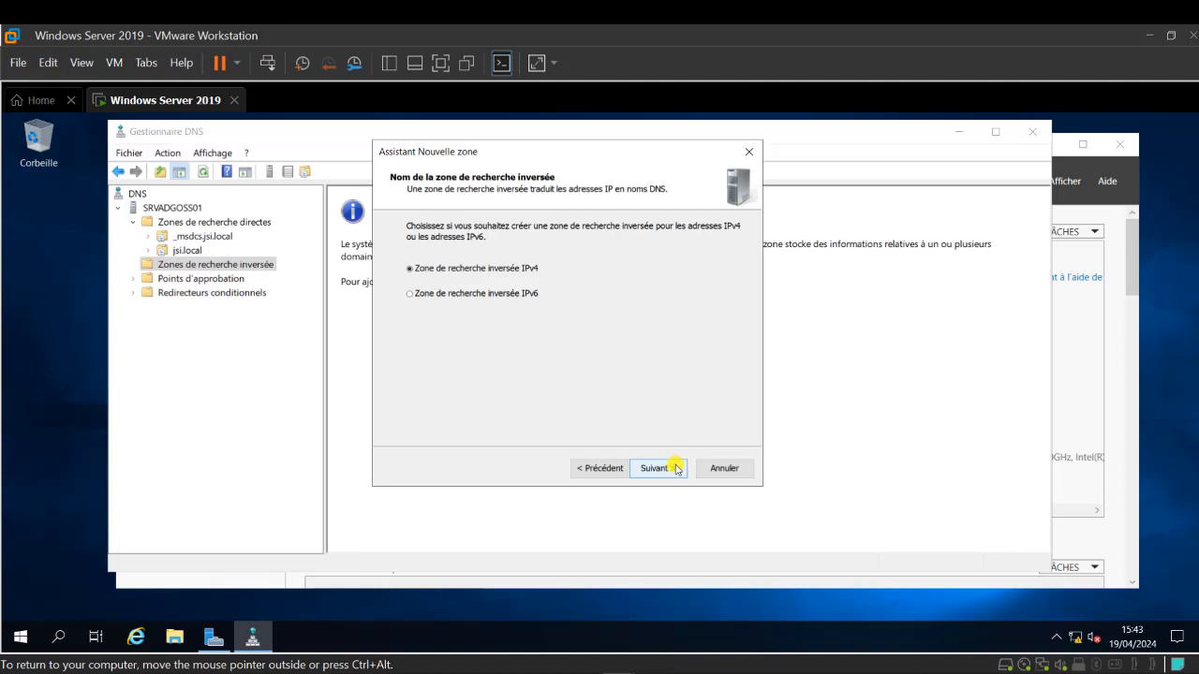
{"action": "left_click", "coordinate": [676, 468]}
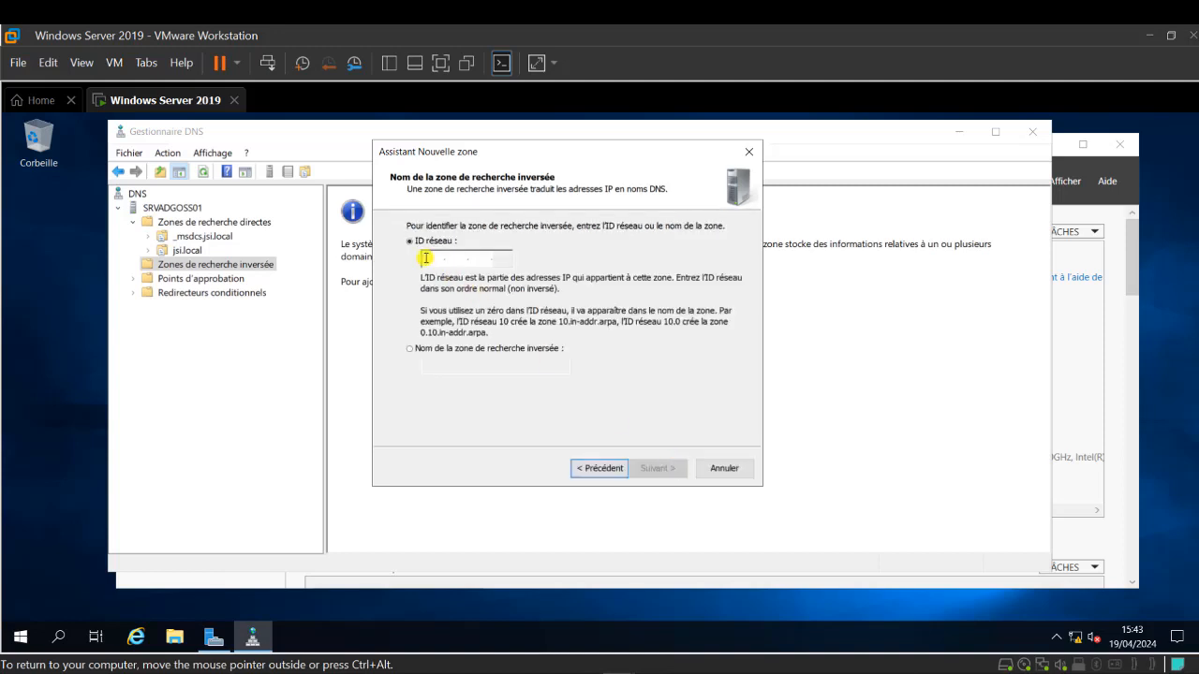
{"action": "type", "text": "192"}
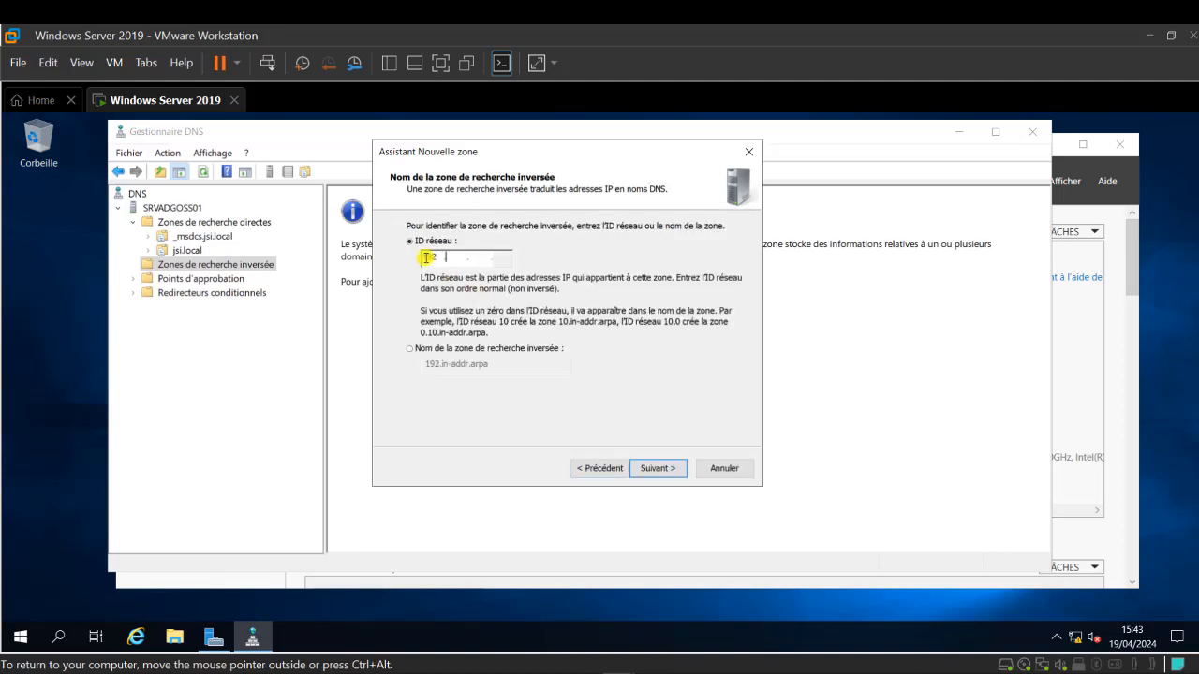
{"action": "type", "text": ".168.1."}
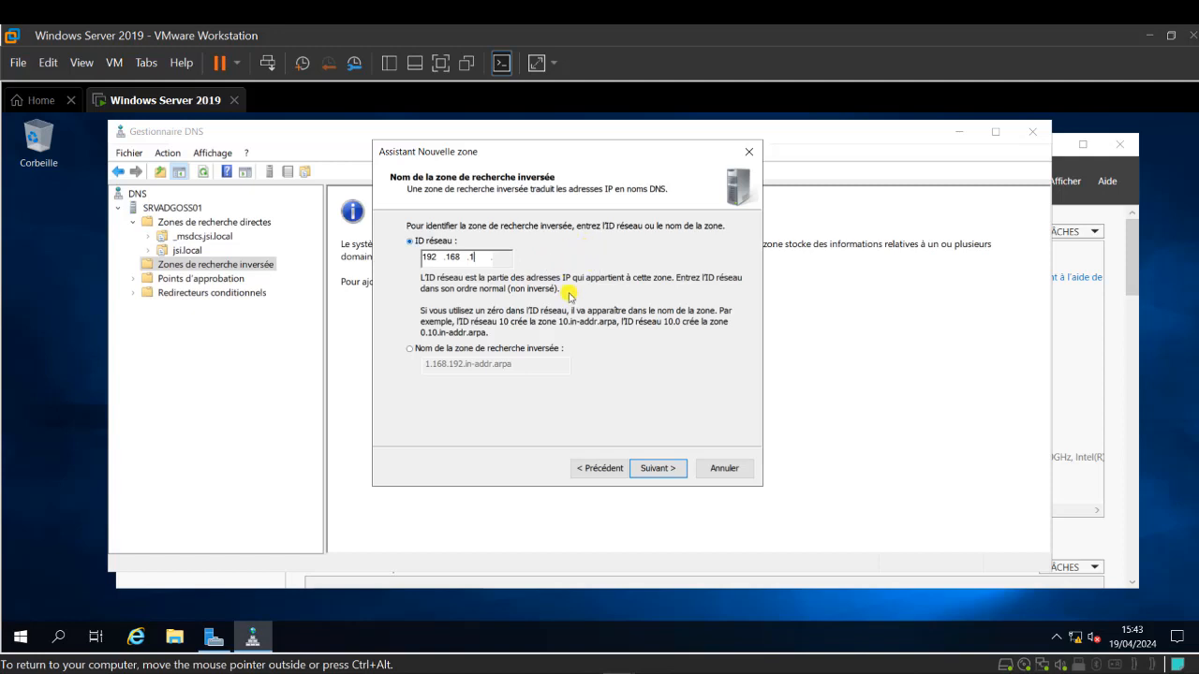
{"action": "left_click", "coordinate": [659, 470]}
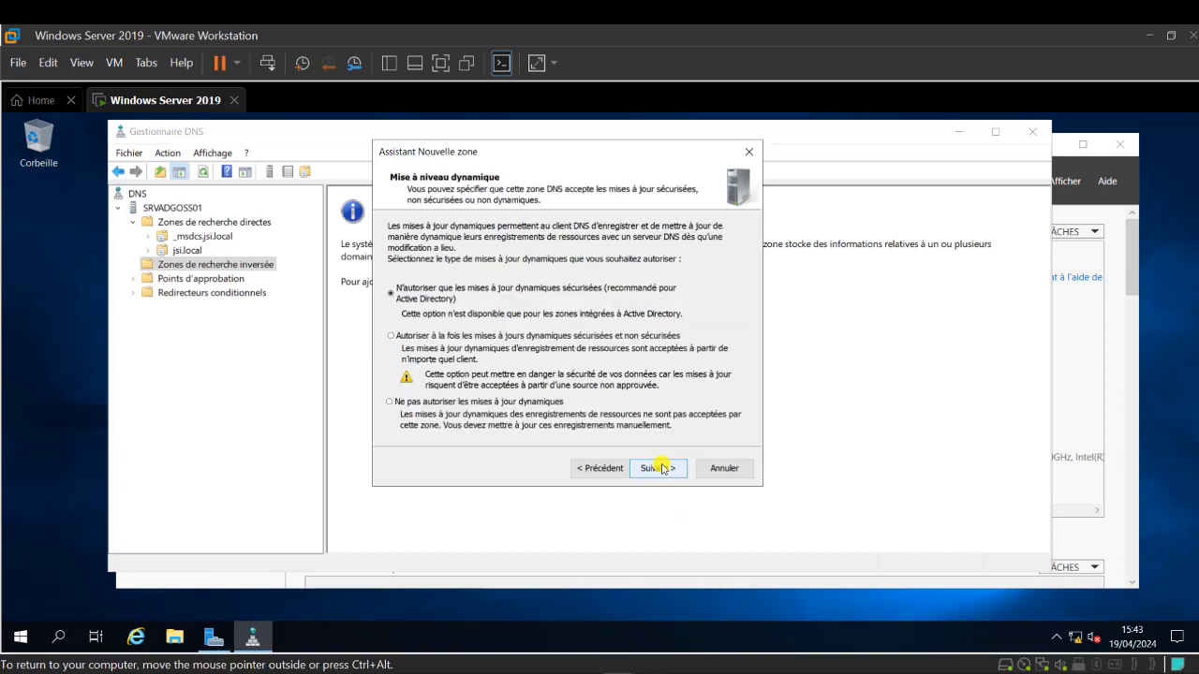
{"action": "left_click", "coordinate": [659, 468]}
{"action": "left_click", "coordinate": [667, 467]}
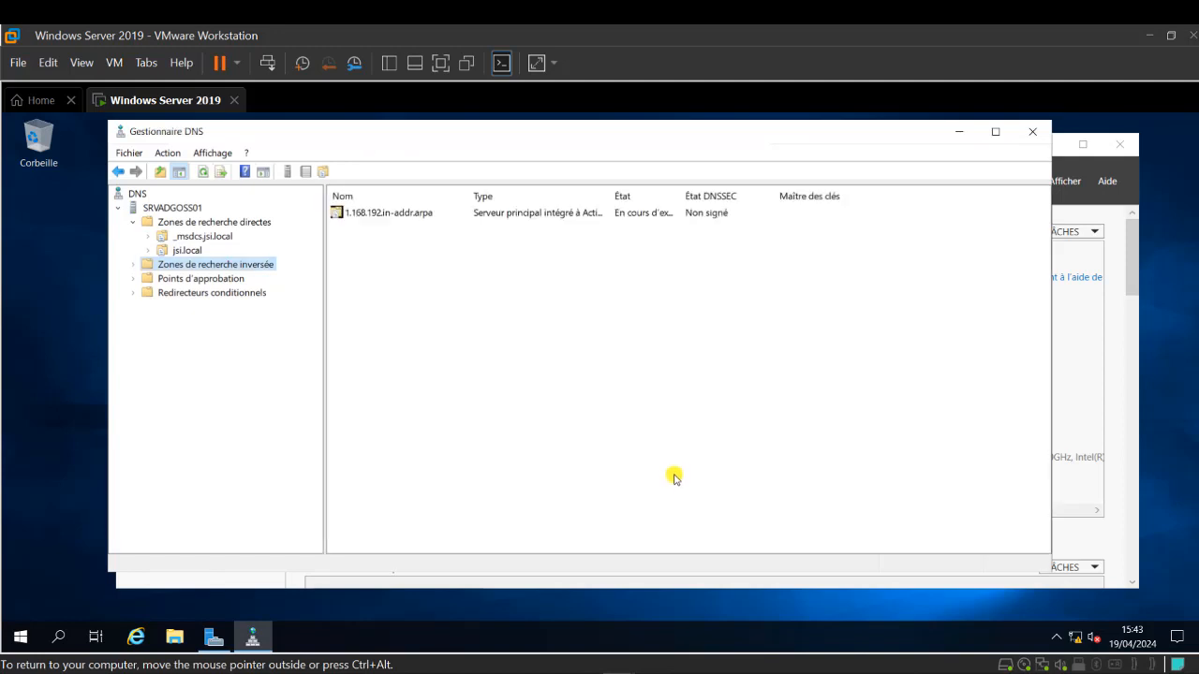
- Start a new pointer record in 1.168.192.in-addr.arpa for IP address 192.168.1.100
{"action": "left_click", "coordinate": [134, 266]}
{"action": "left_click", "coordinate": [199, 279]}
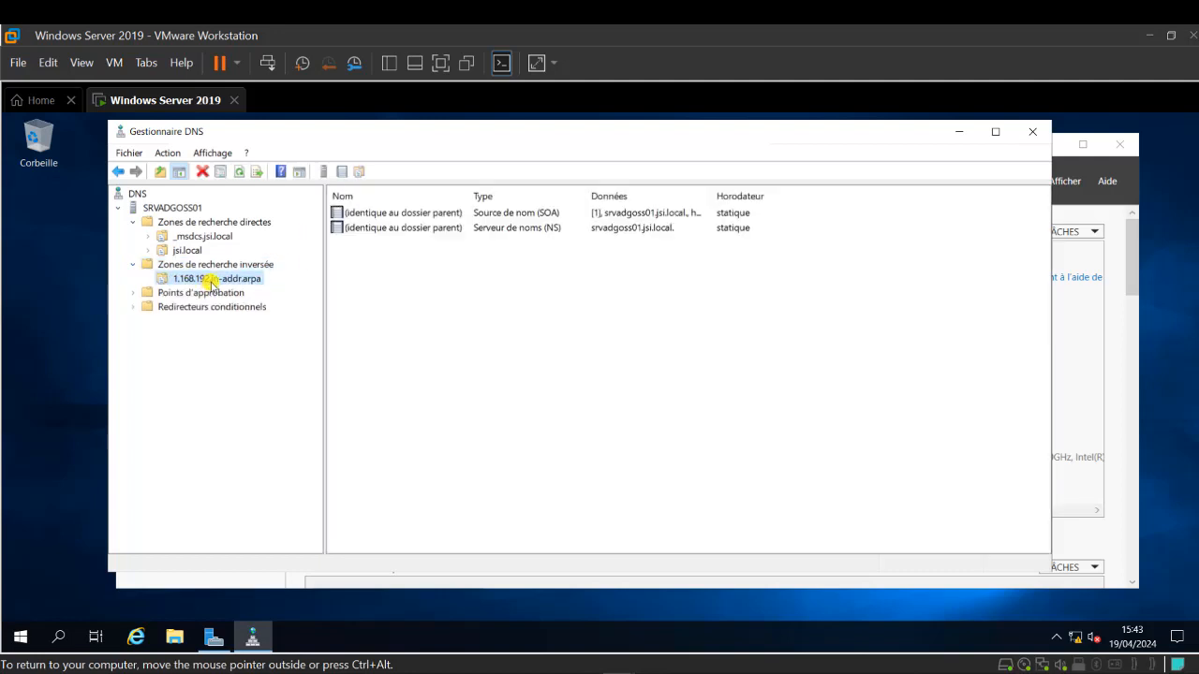
{"action": "right_click", "coordinate": [245, 283]}
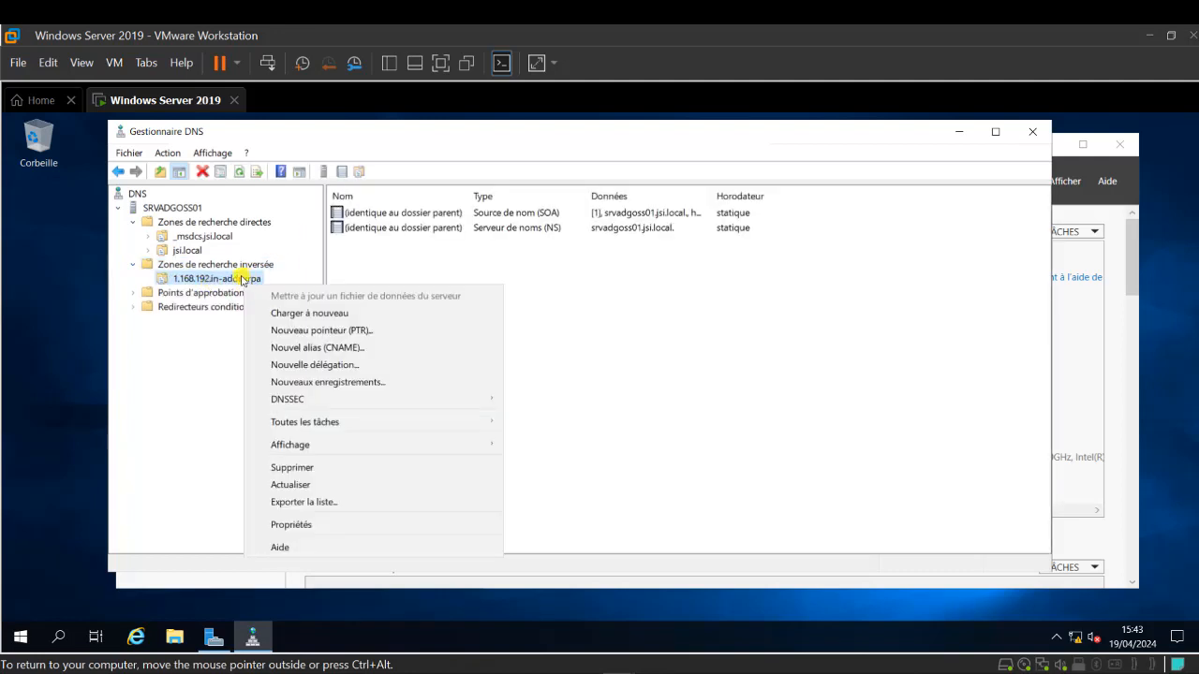
{"action": "left_click", "coordinate": [359, 331]}
{"action": "left_click", "coordinate": [530, 245]}
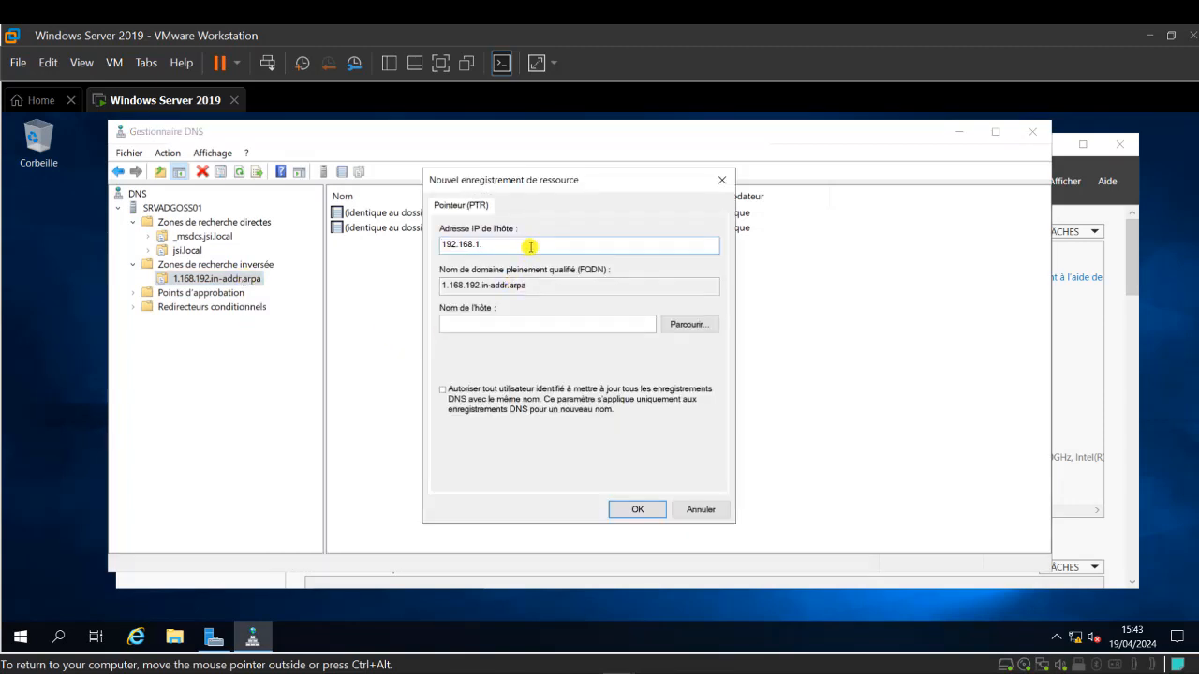
{"action": "type", "text": "100"}
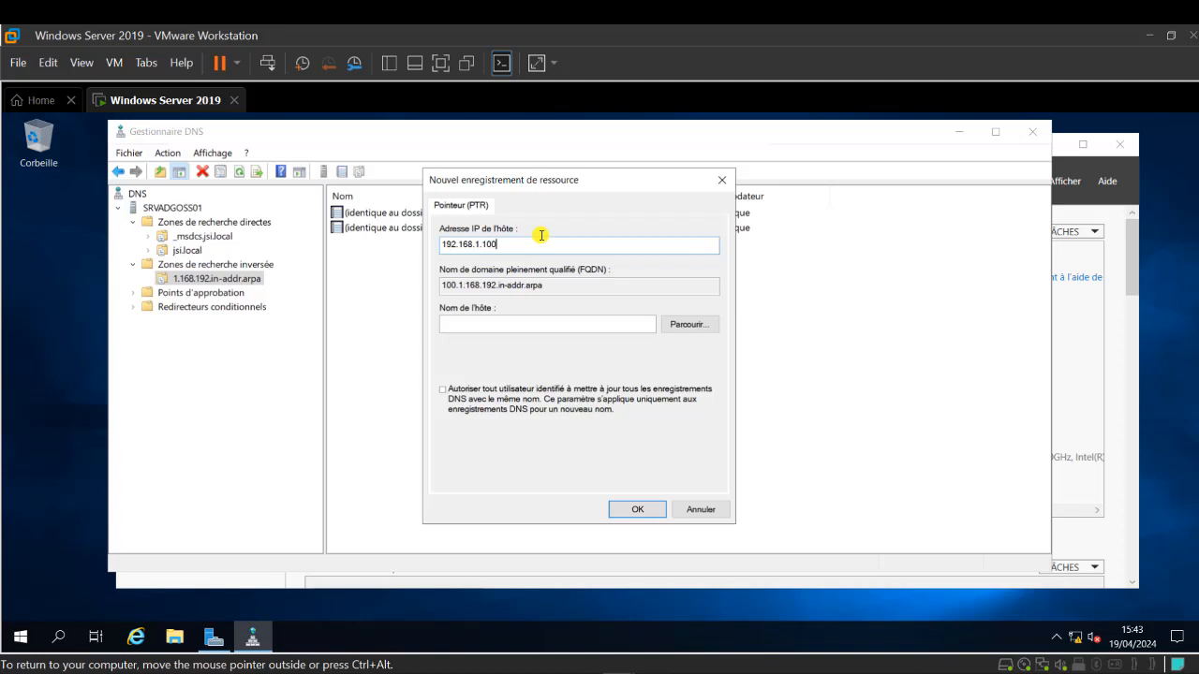
- Browse to host srvadgoss01 in the jsi.local zone as its target and save the PTR record
{"action": "left_click", "coordinate": [699, 324]}
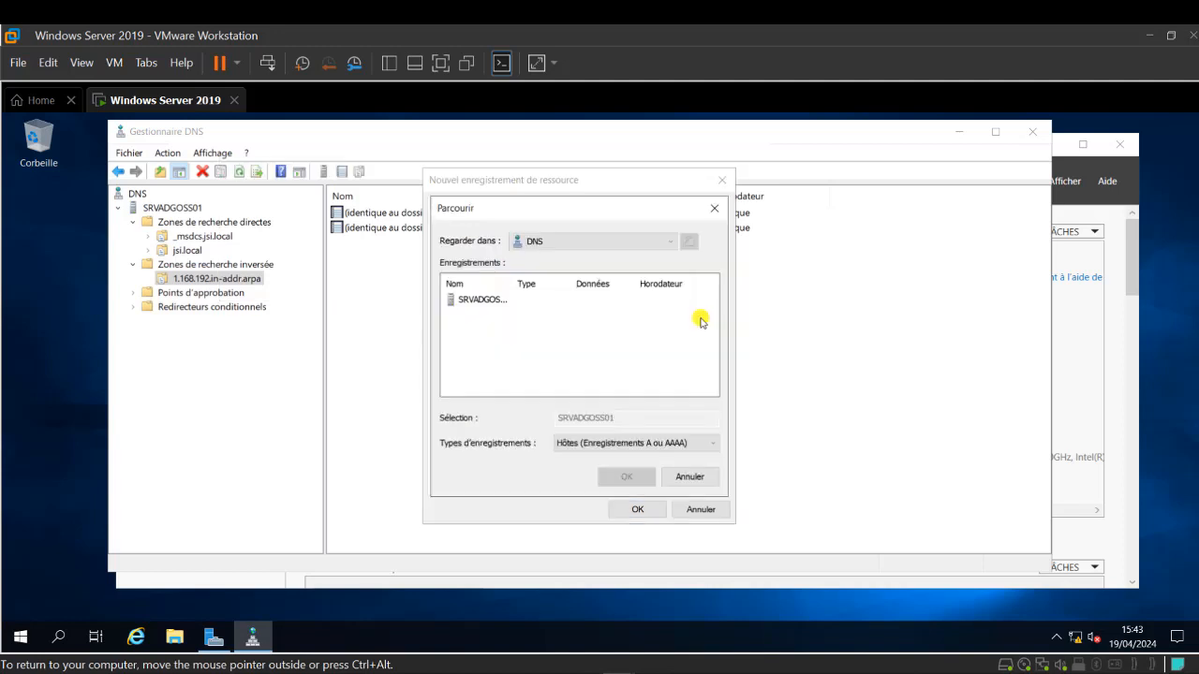
{"action": "left_click_drag", "start_coordinate": [528, 284], "coordinate": [574, 286]}
{"action": "double_click", "coordinate": [480, 301]}
{"action": "double_click", "coordinate": [480, 301]}
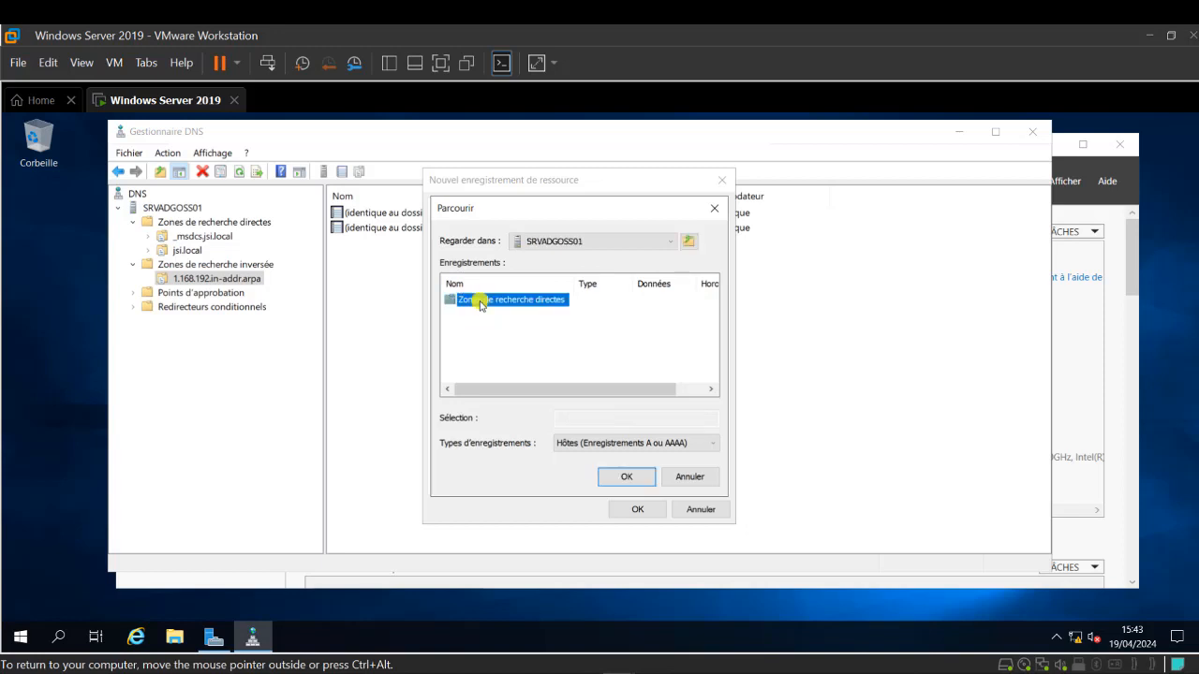
{"action": "double_click", "coordinate": [471, 315]}
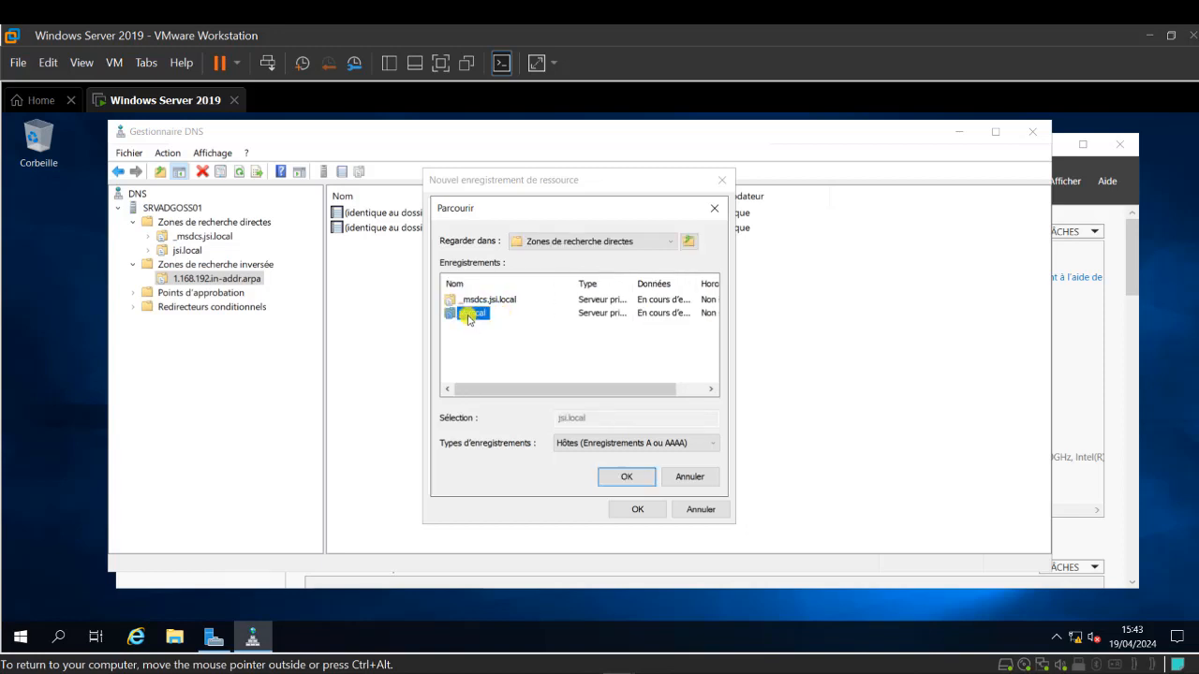
{"action": "scroll", "coordinate": [473, 356], "scroll_direction": "down", "scroll_amount": 1}
{"action": "left_click", "coordinate": [471, 366]}
{"action": "double_click", "coordinate": [471, 367]}
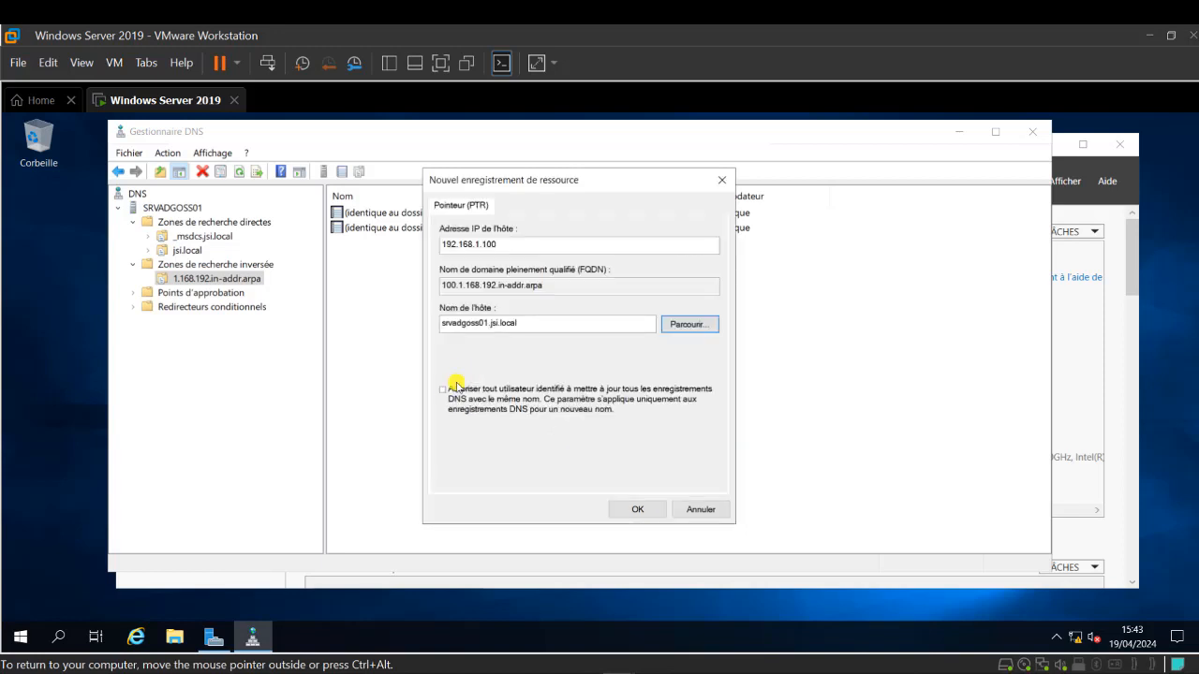
{"action": "left_click", "coordinate": [637, 507]}
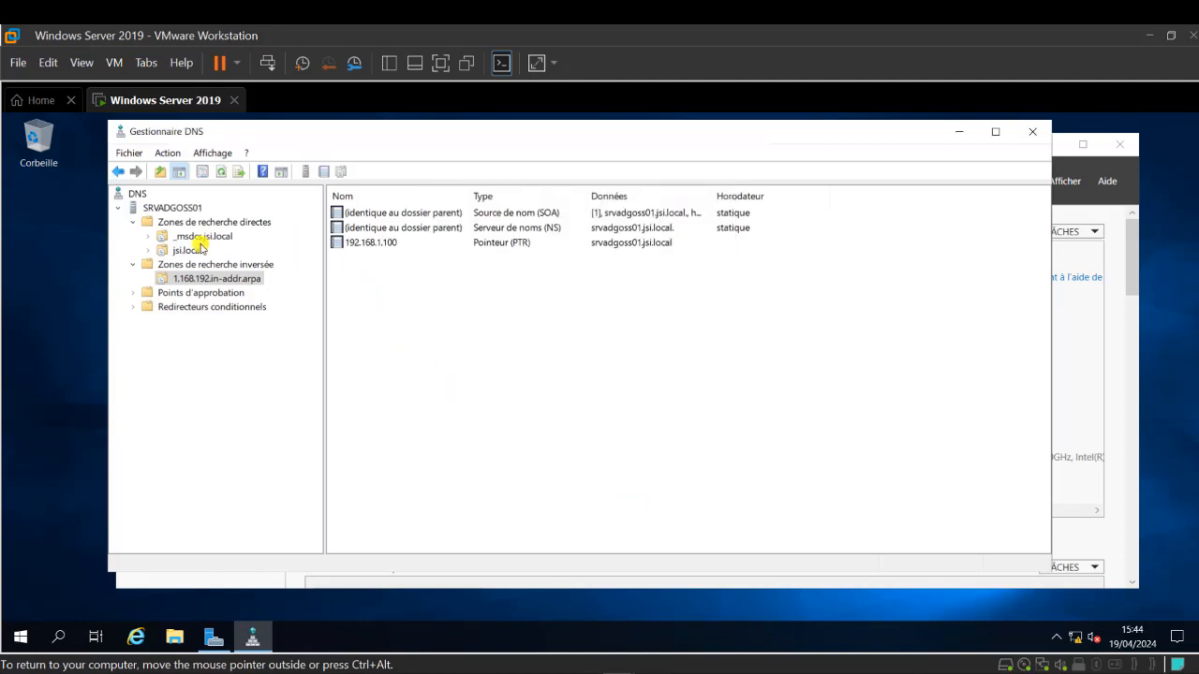
- Refresh the SRVADGOSS01 DNS server tree
{"action": "left_click", "coordinate": [153, 208]}
{"action": "right_click", "coordinate": [153, 208]}
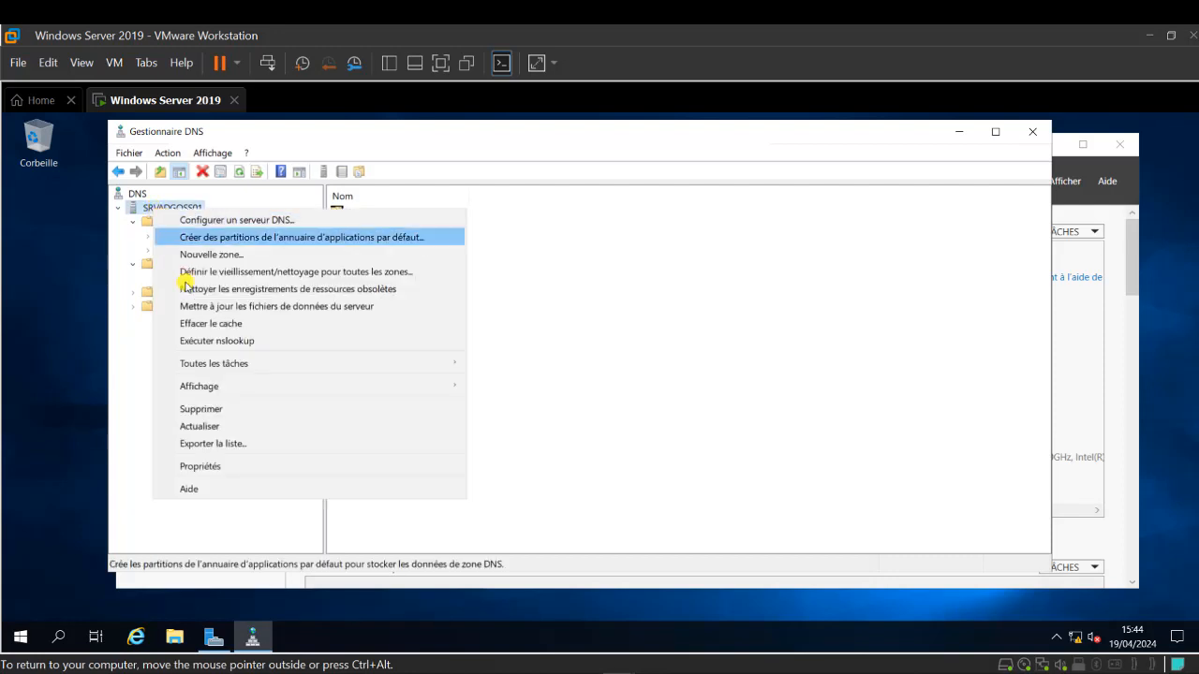
{"action": "left_click", "coordinate": [204, 426]}
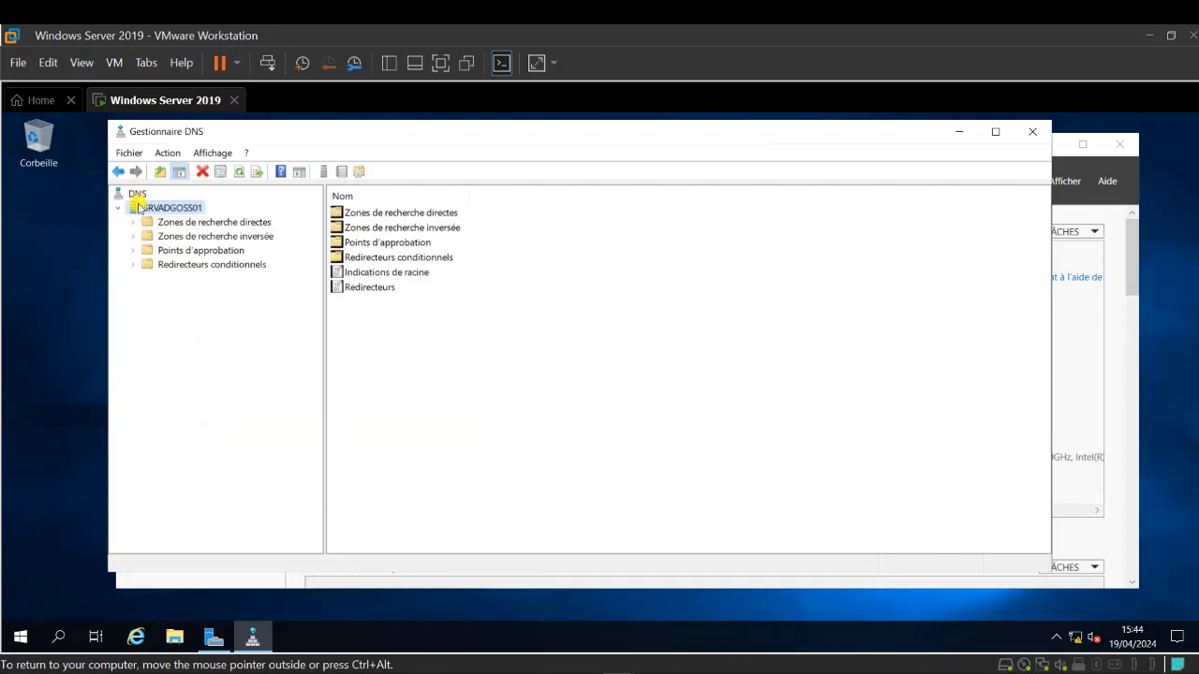
{"action": "right_click", "coordinate": [161, 209]}
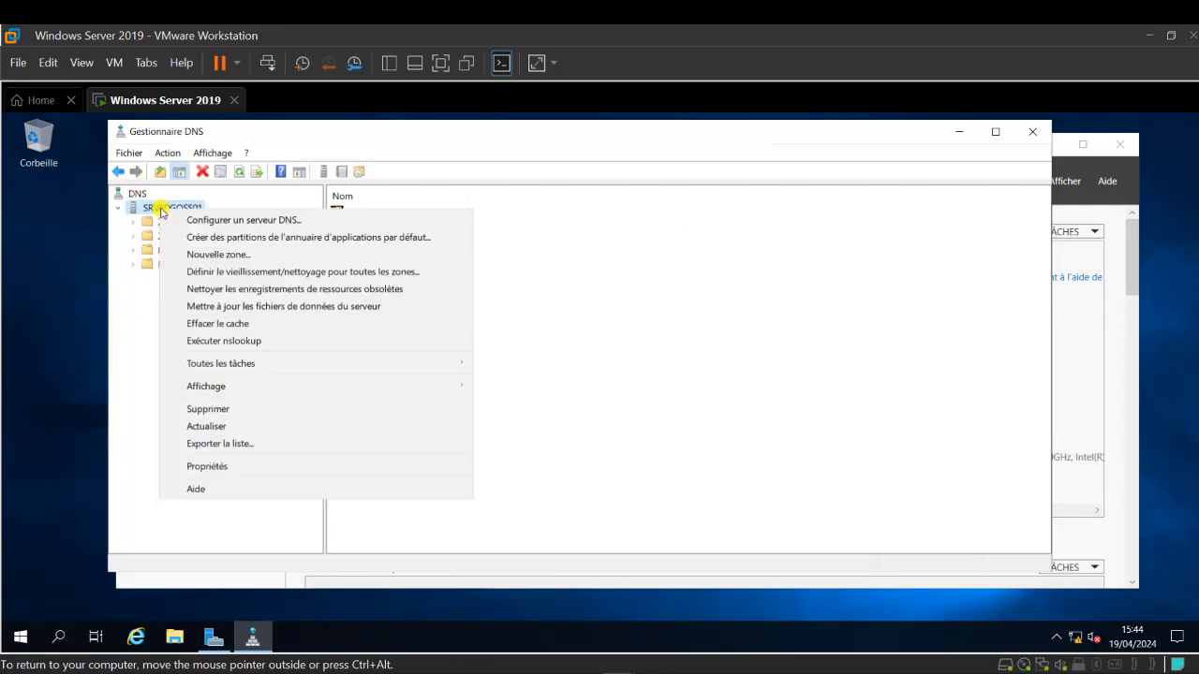
{"action": "left_click", "coordinate": [259, 347]}
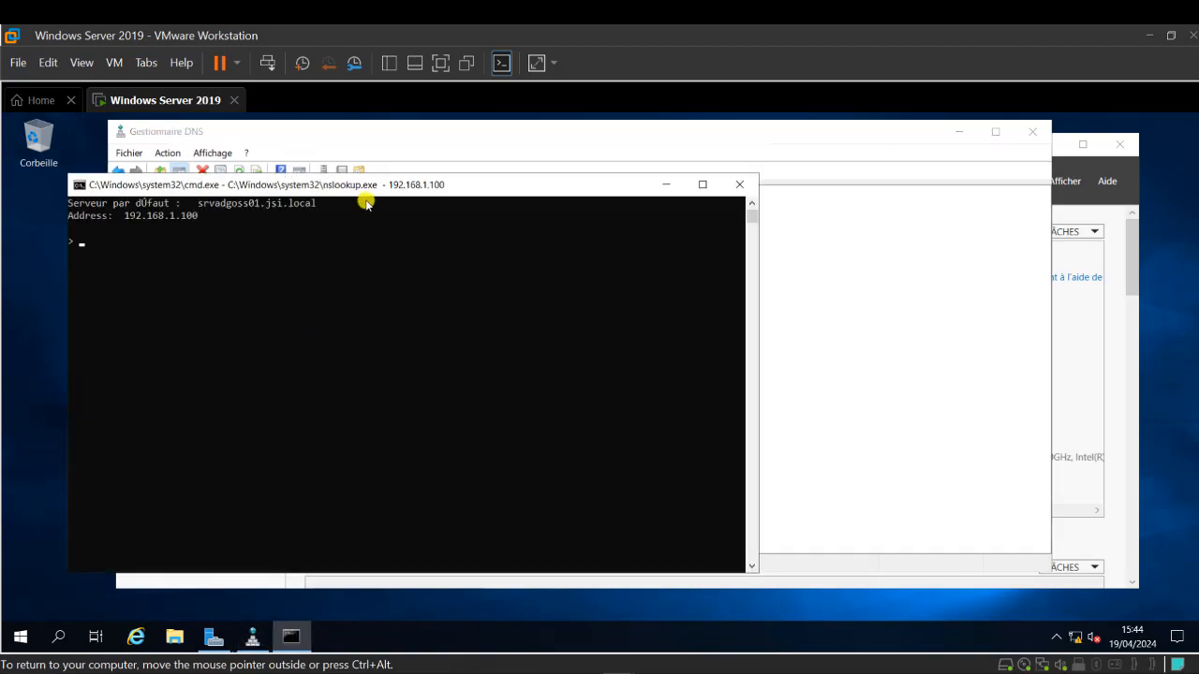
{"action": "left_click_drag", "start_coordinate": [383, 185], "coordinate": [423, 132]}
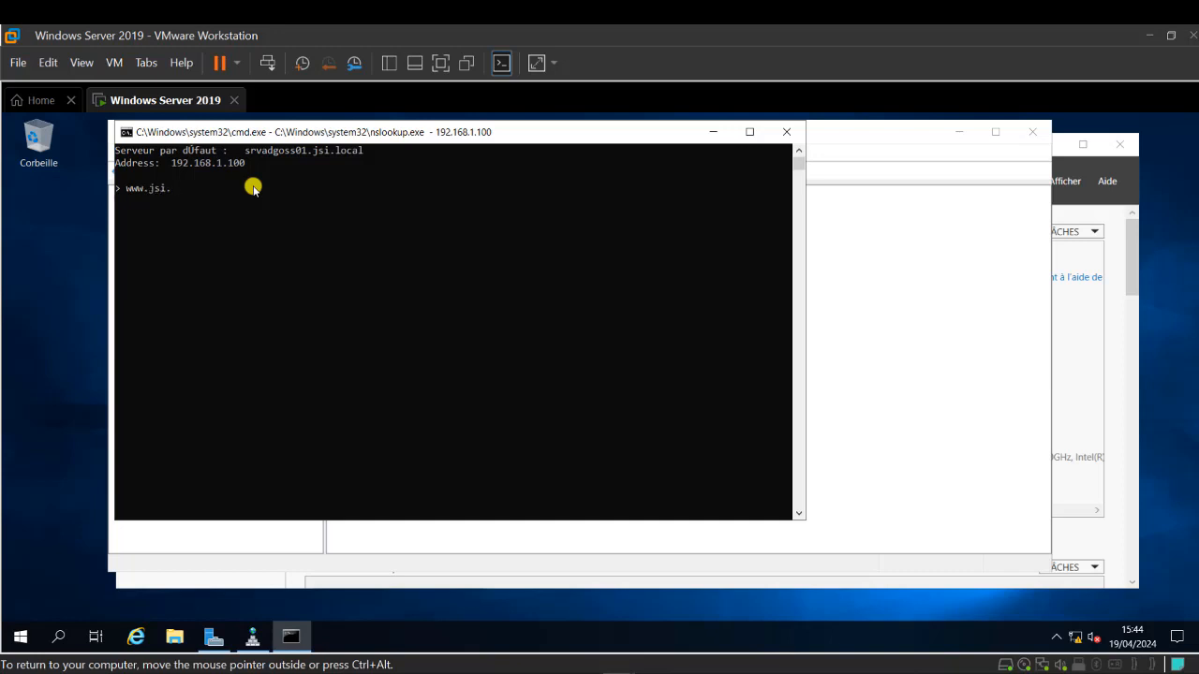
{"action": "key", "text": "Return"}
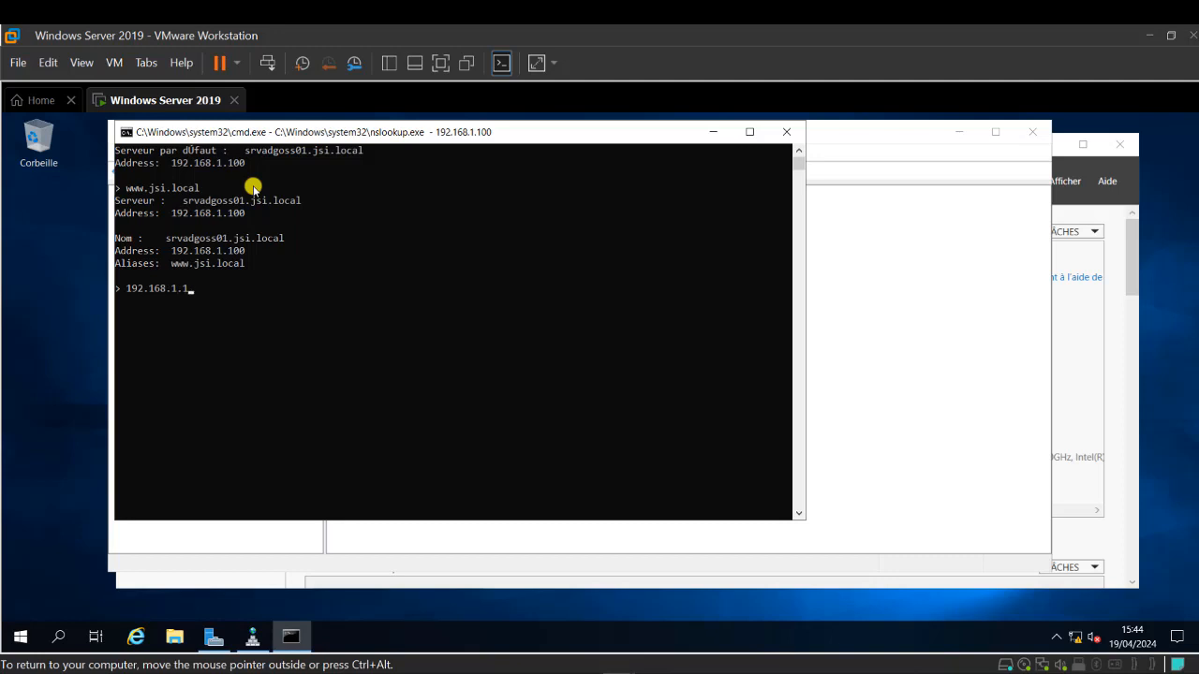
{"action": "key", "text": "Return"}
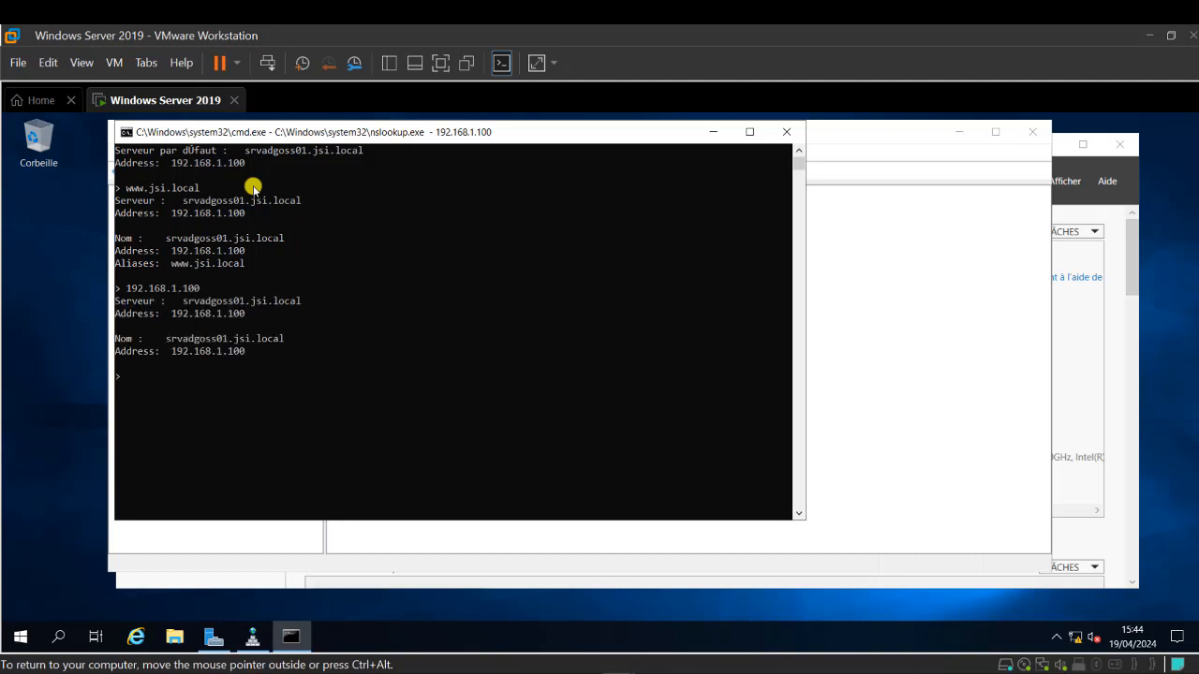
{"action": "key", "text": "ctrl+c"}
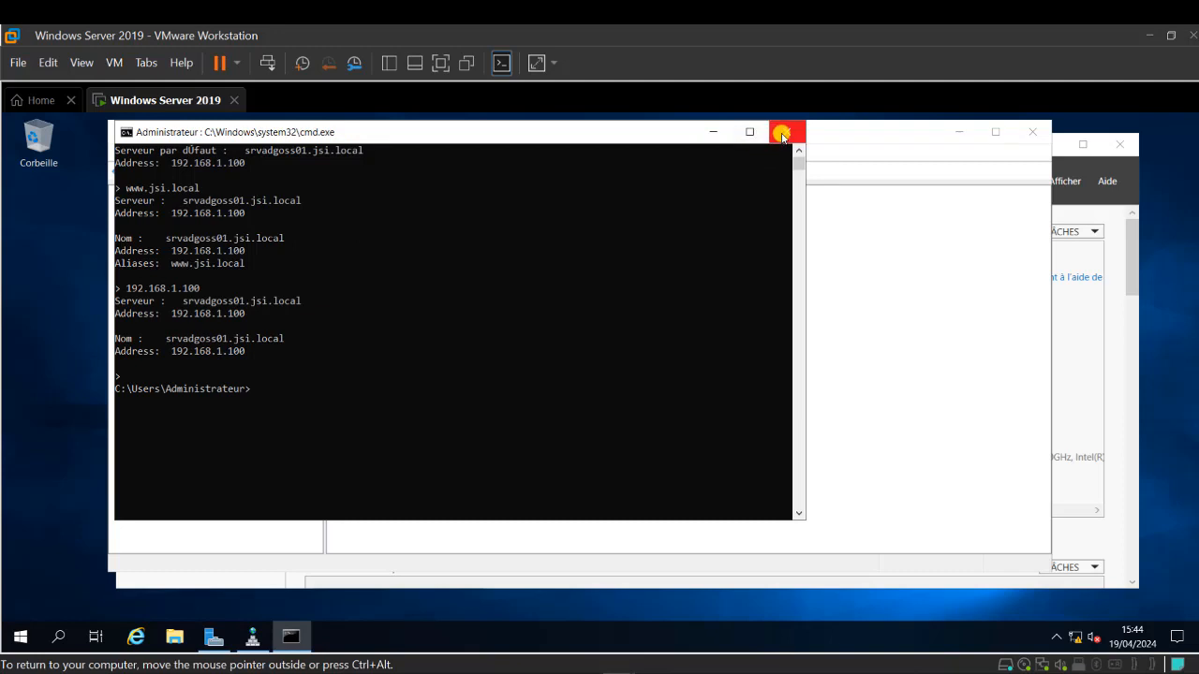
{"action": "left_click", "coordinate": [783, 133]}
- Close DNS Manager and start a role-based installation on this server from the dashboard
{"action": "left_click", "coordinate": [1033, 131]}
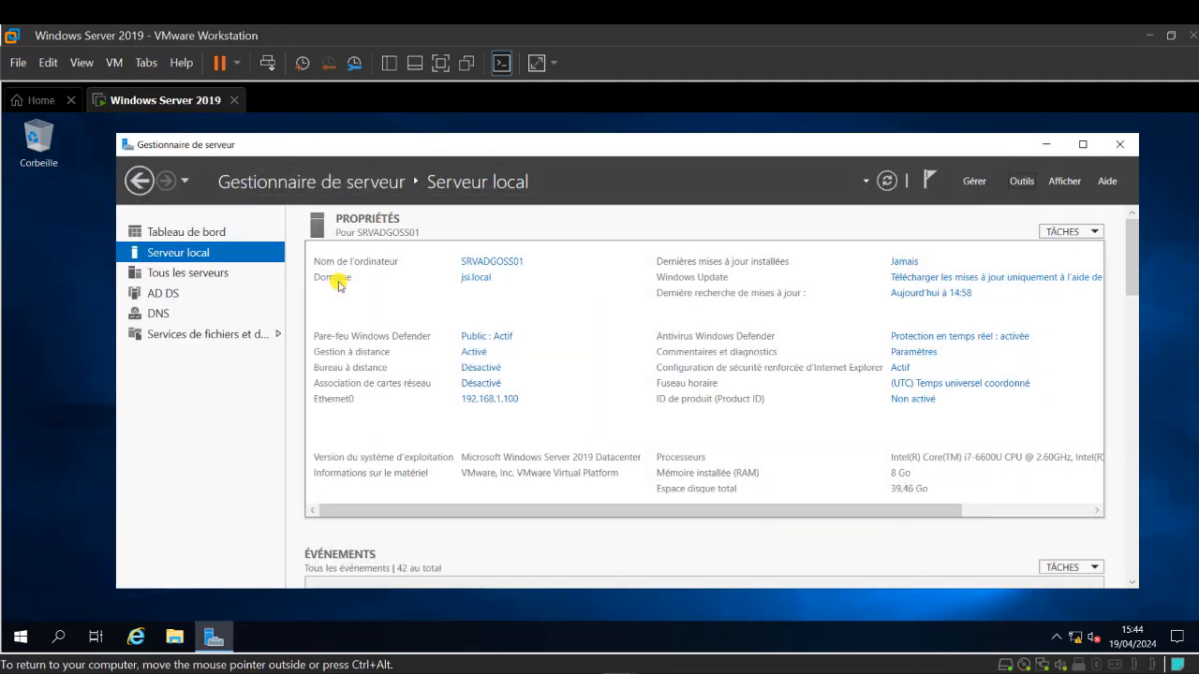
{"action": "left_click_drag", "start_coordinate": [516, 146], "coordinate": [531, 148]}
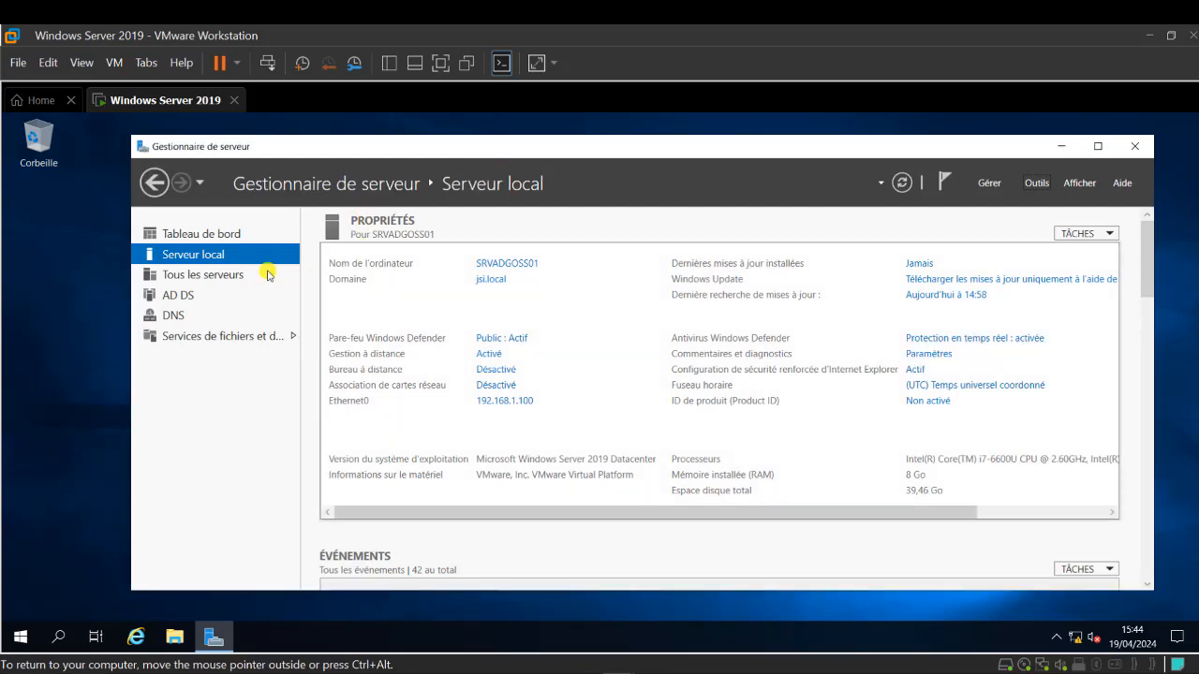
{"action": "left_click", "coordinate": [205, 240]}
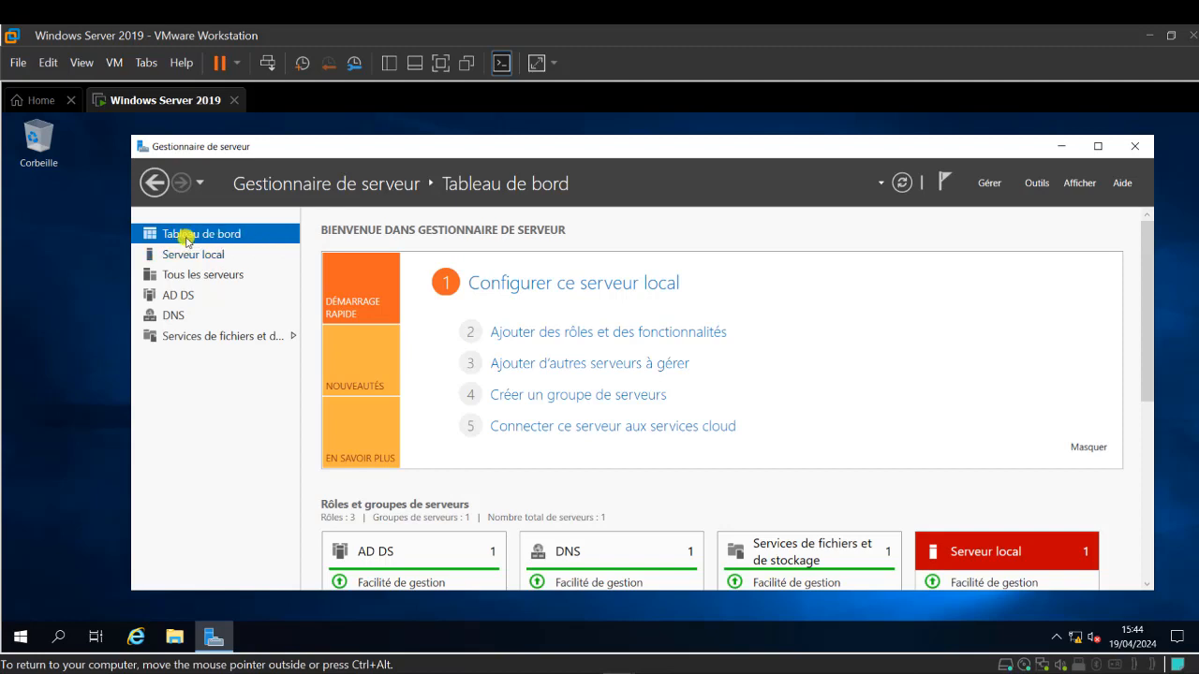
{"action": "left_click", "coordinate": [552, 334]}
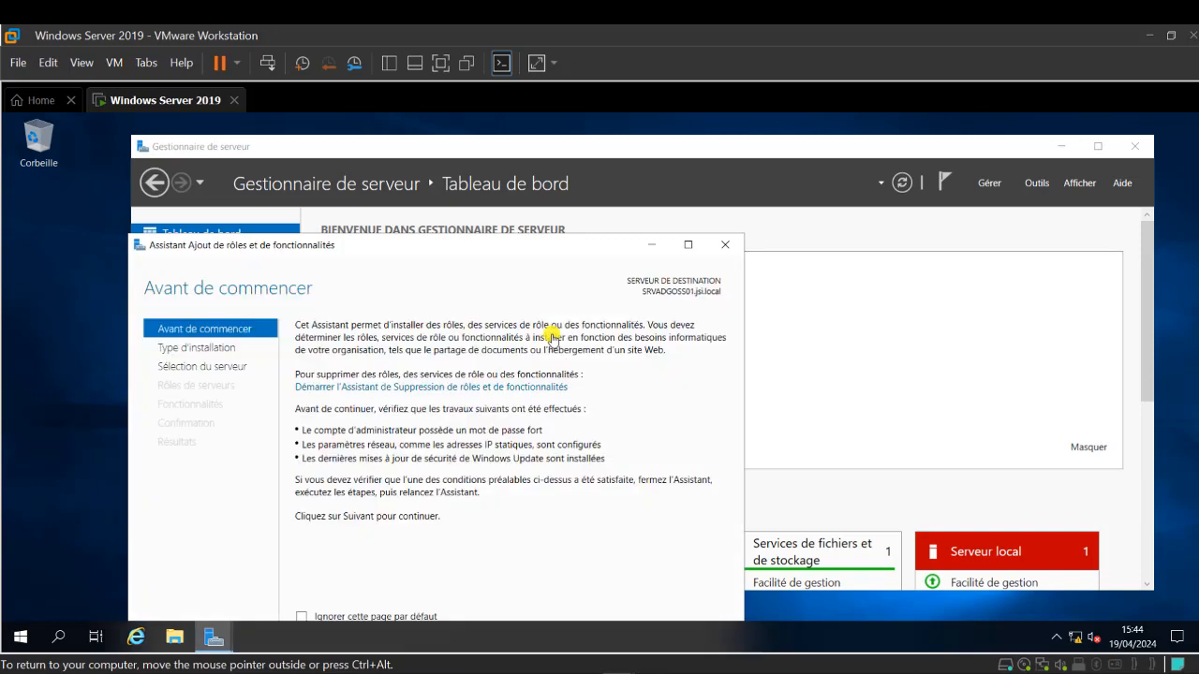
{"action": "left_click_drag", "start_coordinate": [589, 237], "coordinate": [683, 181]}
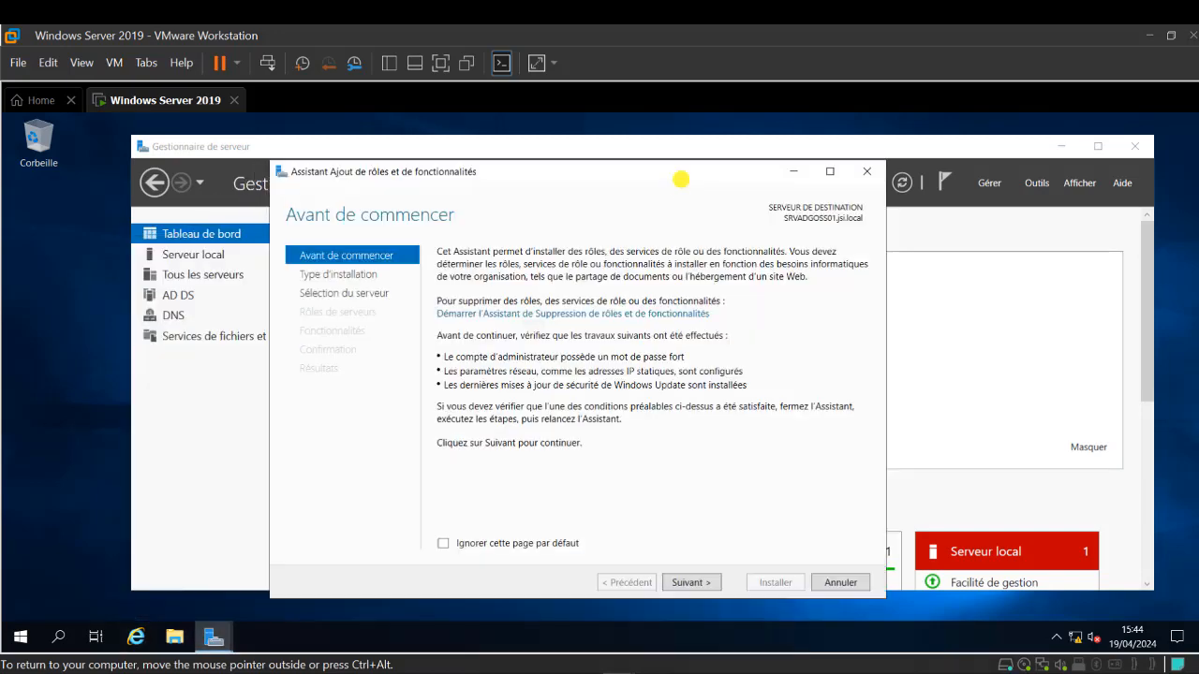
{"action": "left_click", "coordinate": [696, 584]}
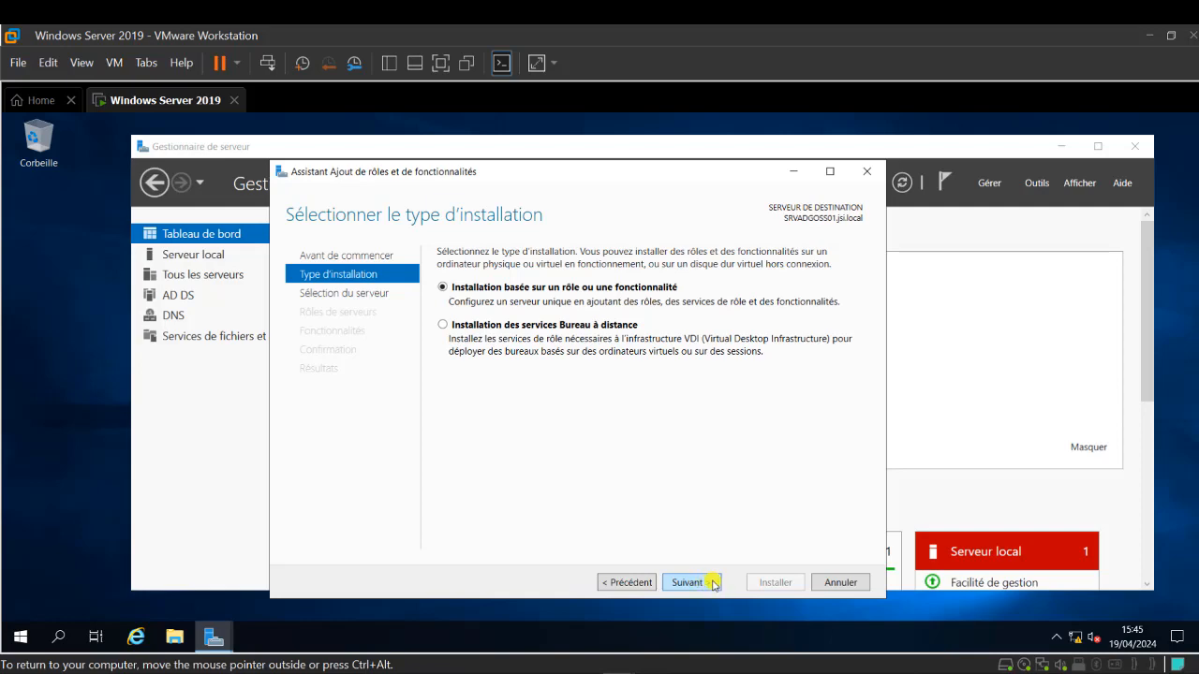
{"action": "left_click", "coordinate": [714, 585]}
{"action": "left_click", "coordinate": [714, 585]}
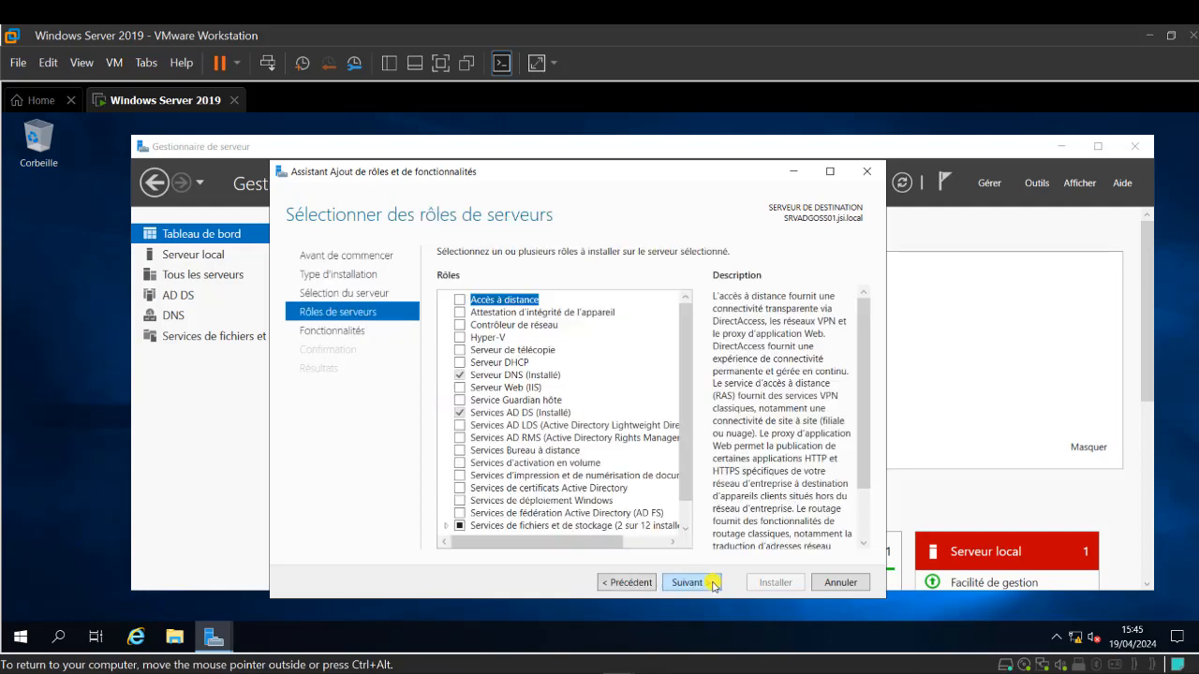
- Install the DHCP Server role with its required features, then resume the Windows 10 VM
{"action": "left_click", "coordinate": [459, 363]}
{"action": "left_click", "coordinate": [606, 527]}
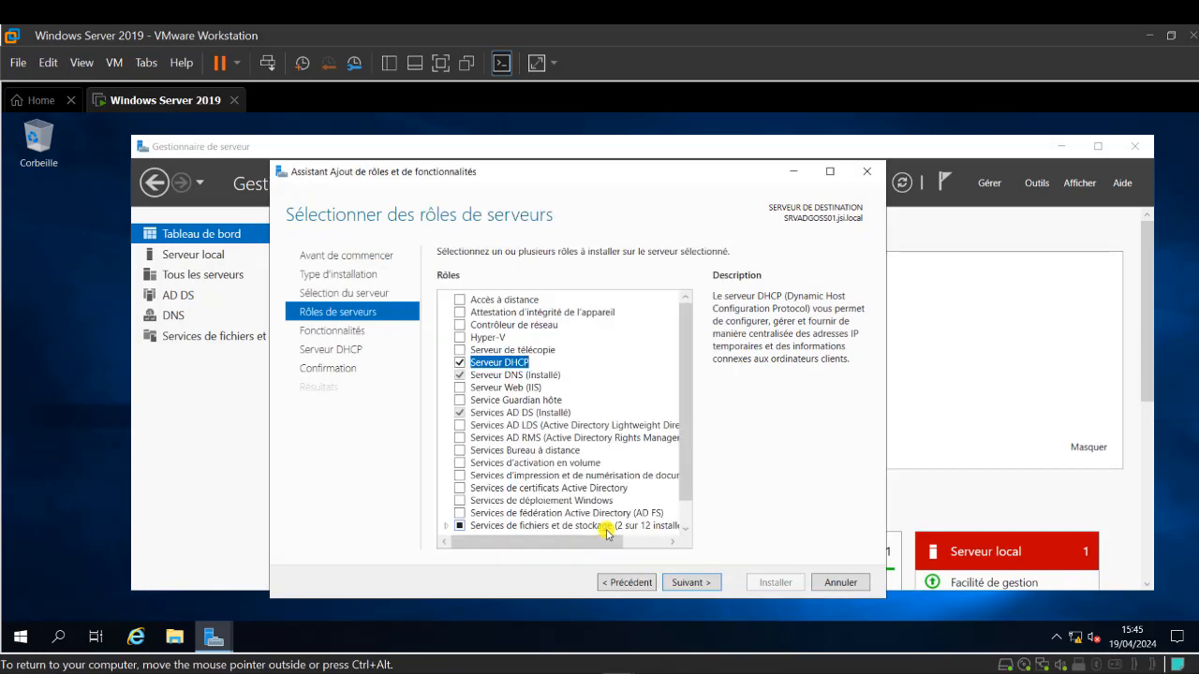
{"action": "left_click", "coordinate": [682, 585]}
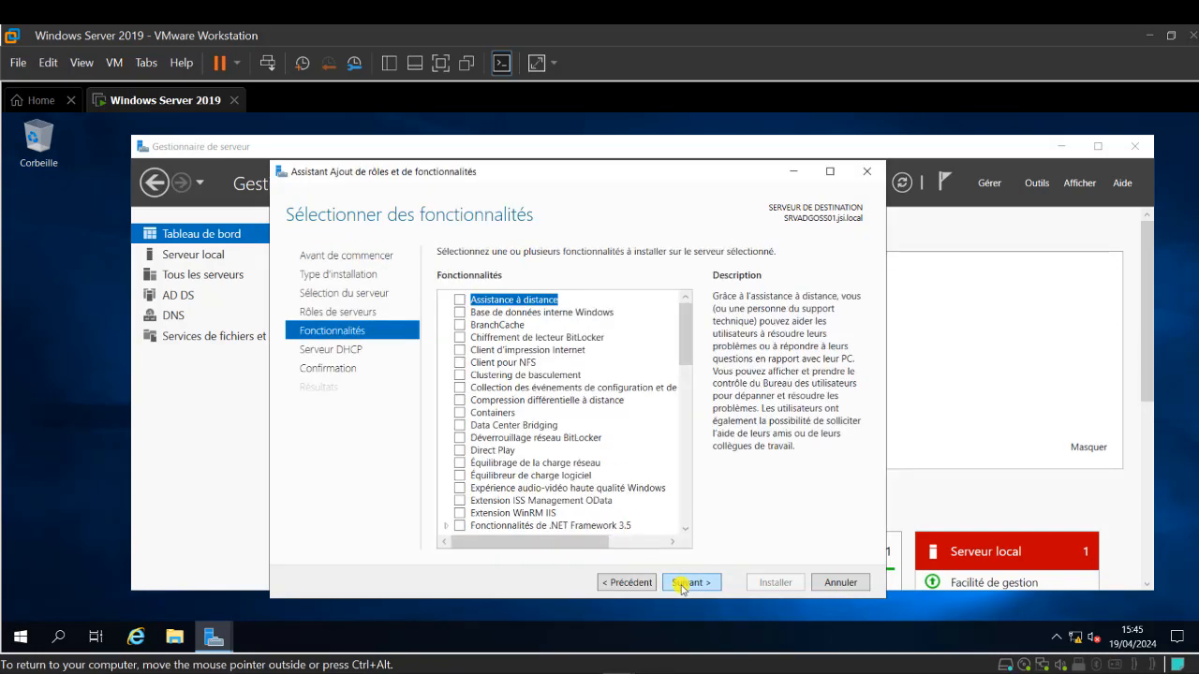
{"action": "left_click", "coordinate": [683, 586]}
{"action": "left_click", "coordinate": [684, 584]}
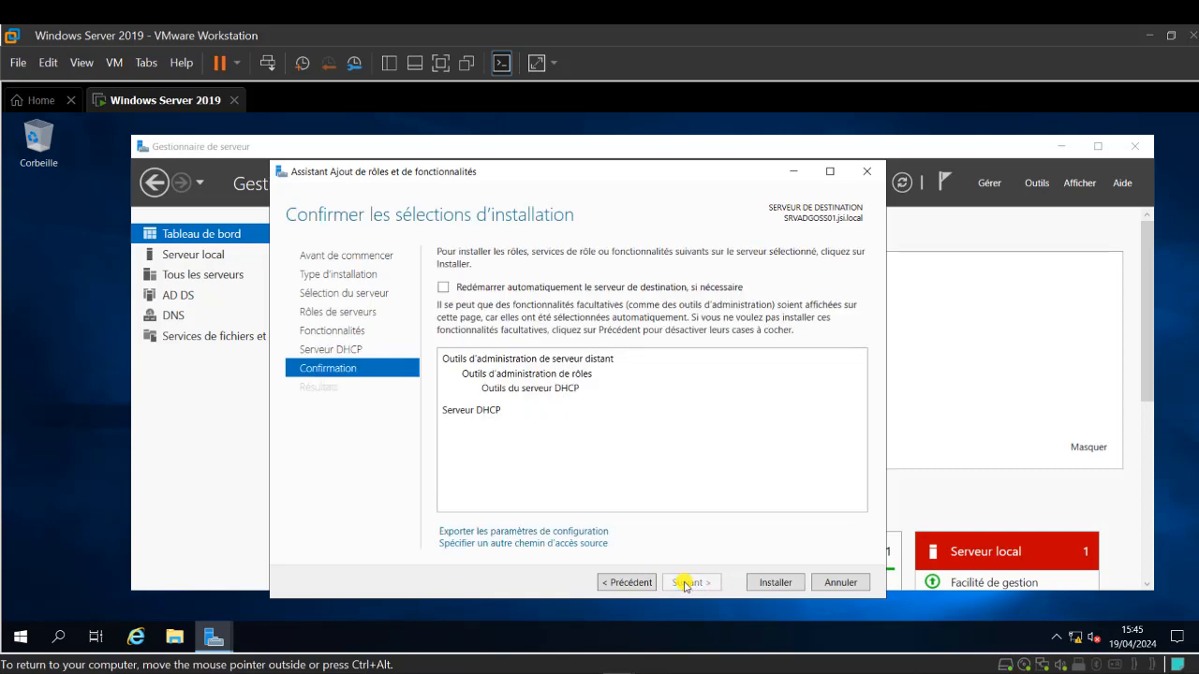
{"action": "left_click", "coordinate": [625, 586]}
{"action": "left_click", "coordinate": [697, 590]}
{"action": "left_click", "coordinate": [793, 587]}
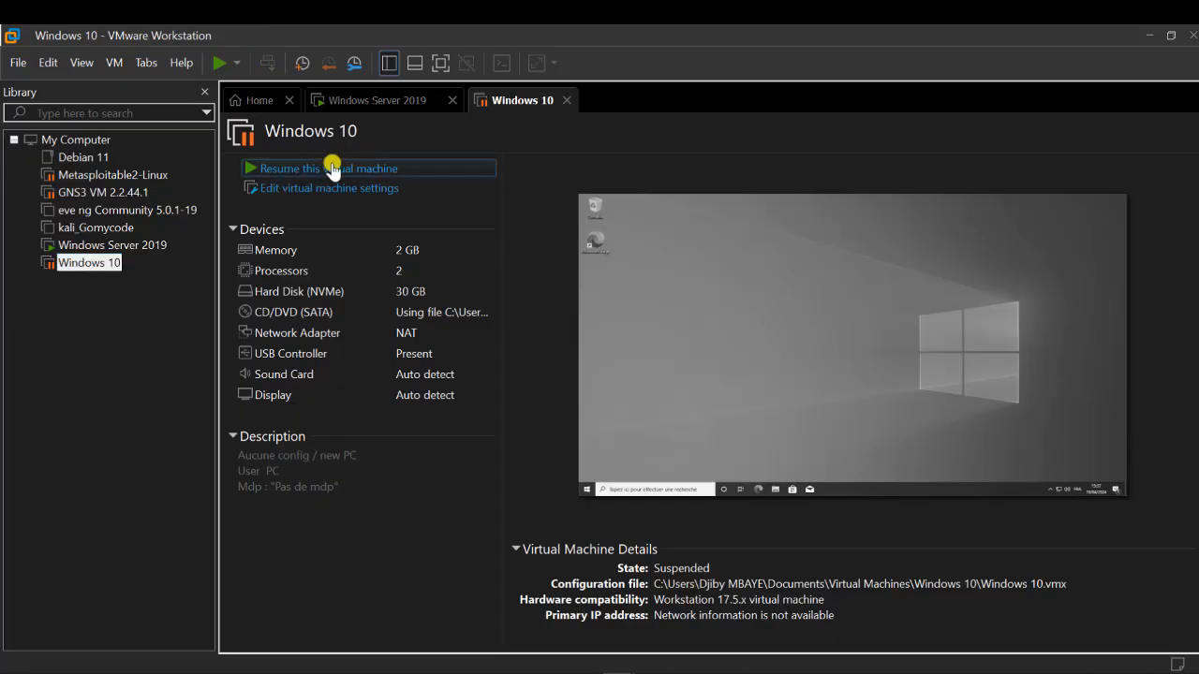
{"action": "left_click", "coordinate": [332, 166]}
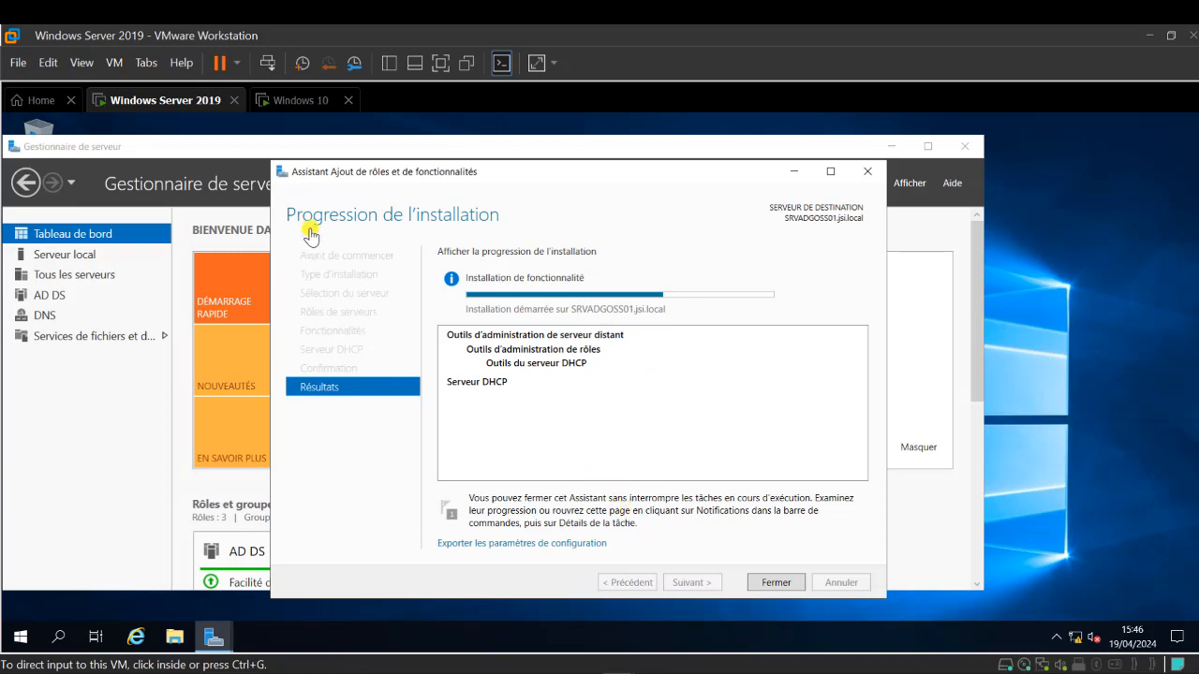
{"action": "left_click", "coordinate": [309, 101]}
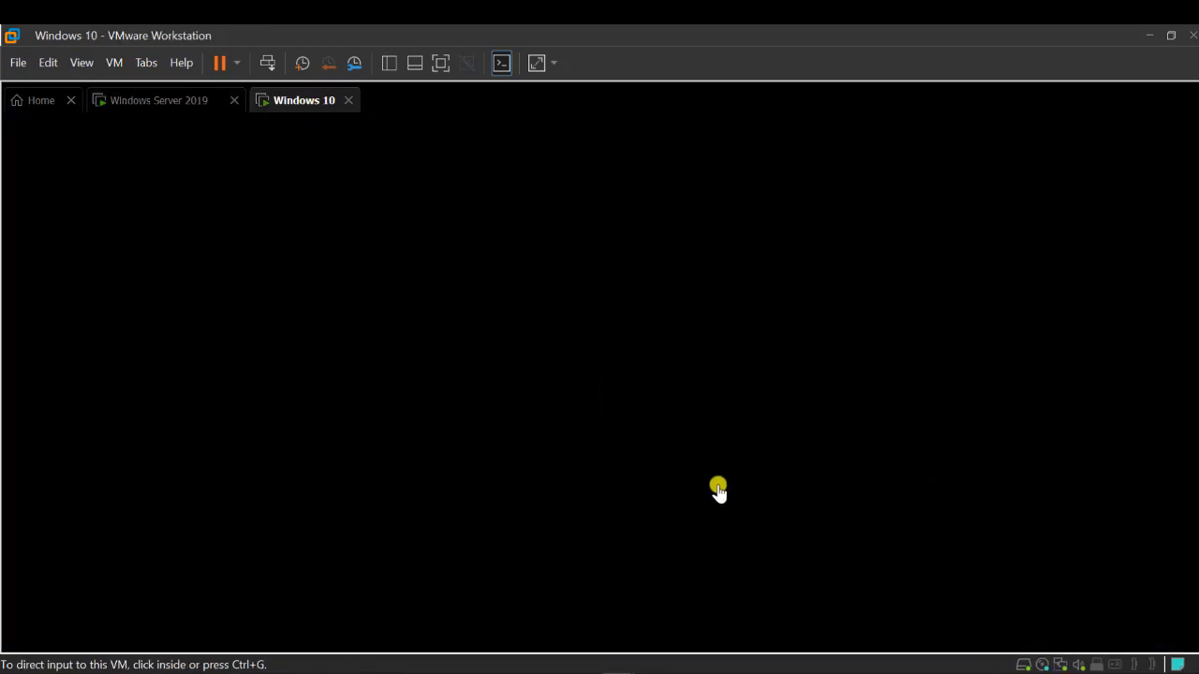
- Attach the Windows 10 VM's network adapter to the Host-only network
{"action": "left_click", "coordinate": [1062, 665]}
{"action": "left_click", "coordinate": [1086, 650]}
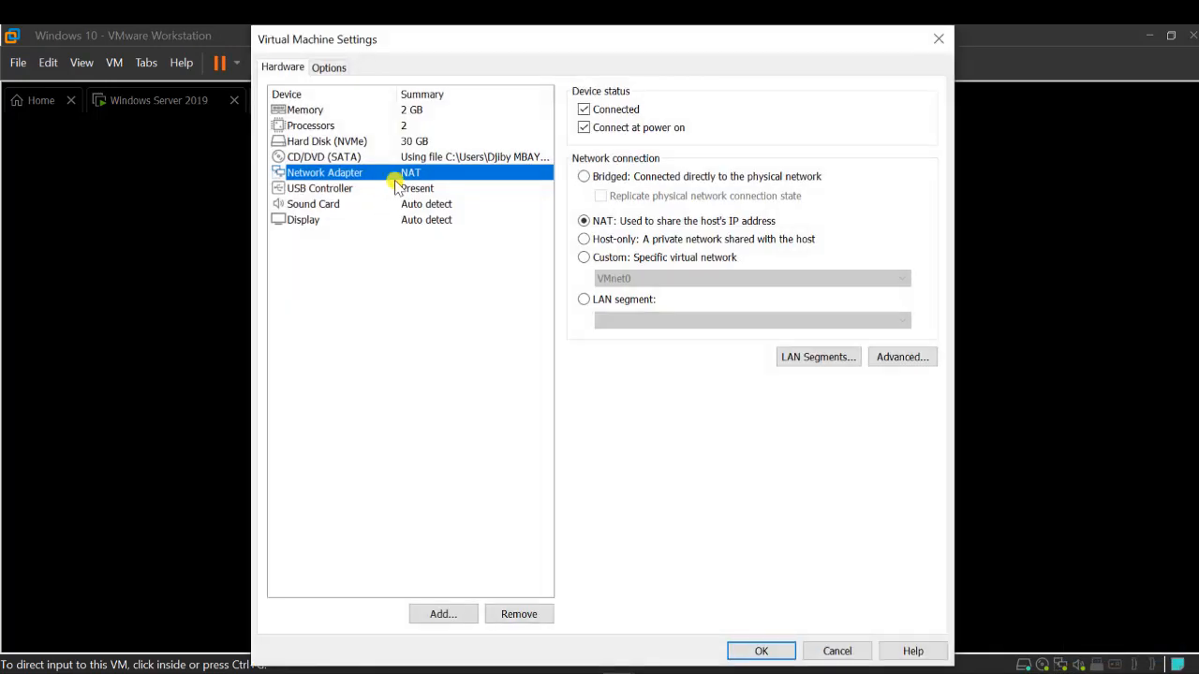
{"action": "left_click", "coordinate": [624, 240]}
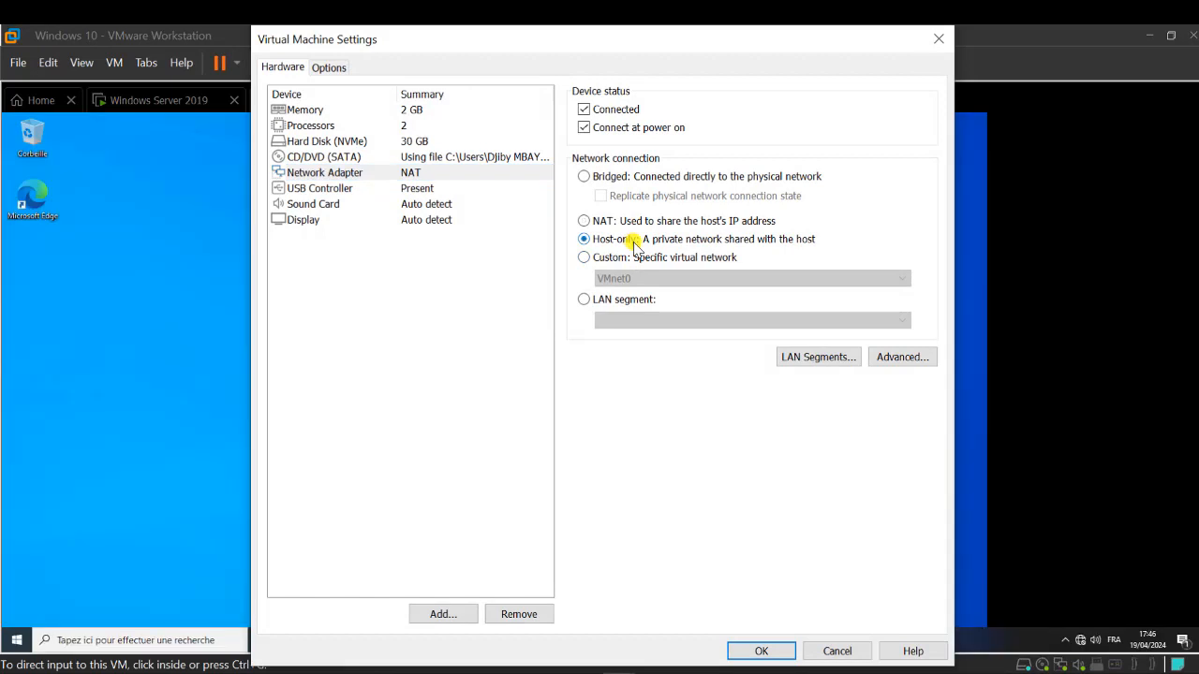
{"action": "left_click", "coordinate": [763, 650]}
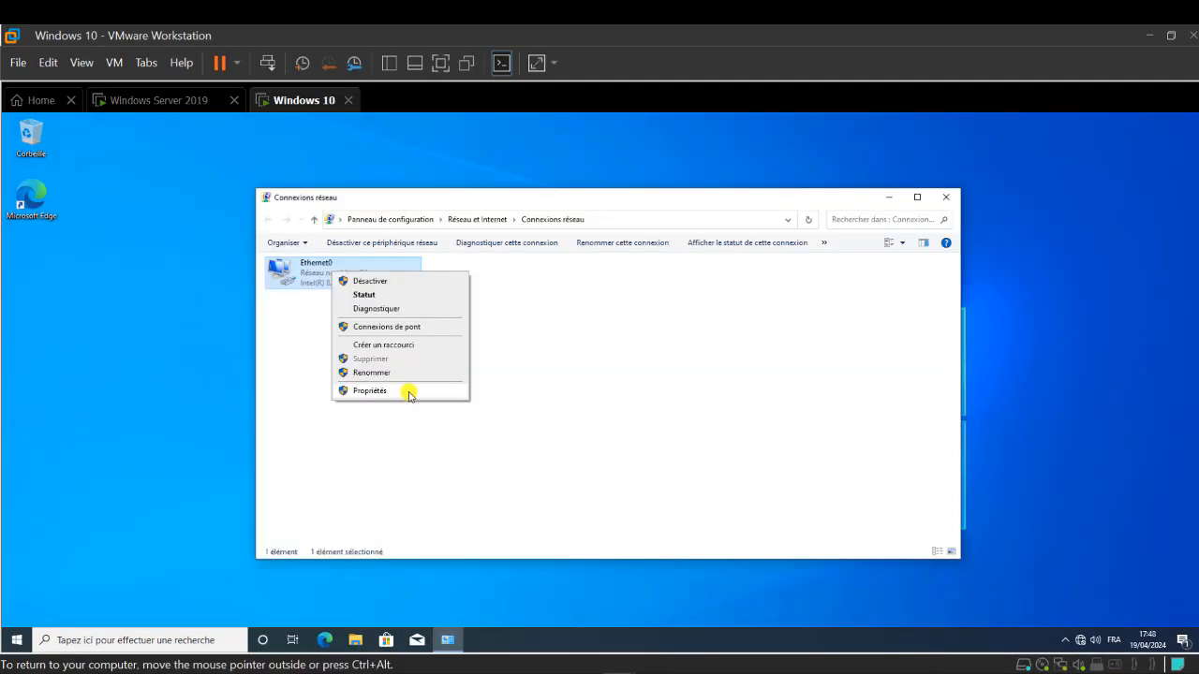
- Give Ethernet0 the static IPv4 address 192.168.1.10 with mask 255.255.255.0
{"action": "left_click", "coordinate": [410, 393]}
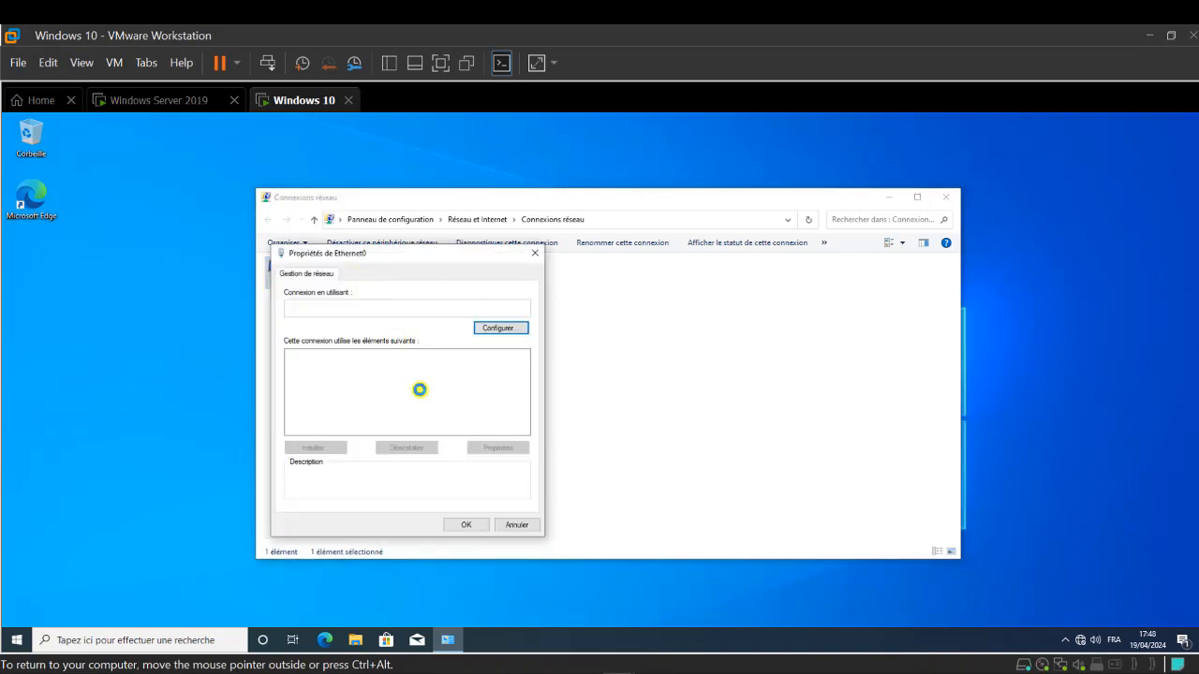
{"action": "double_click", "coordinate": [358, 385]}
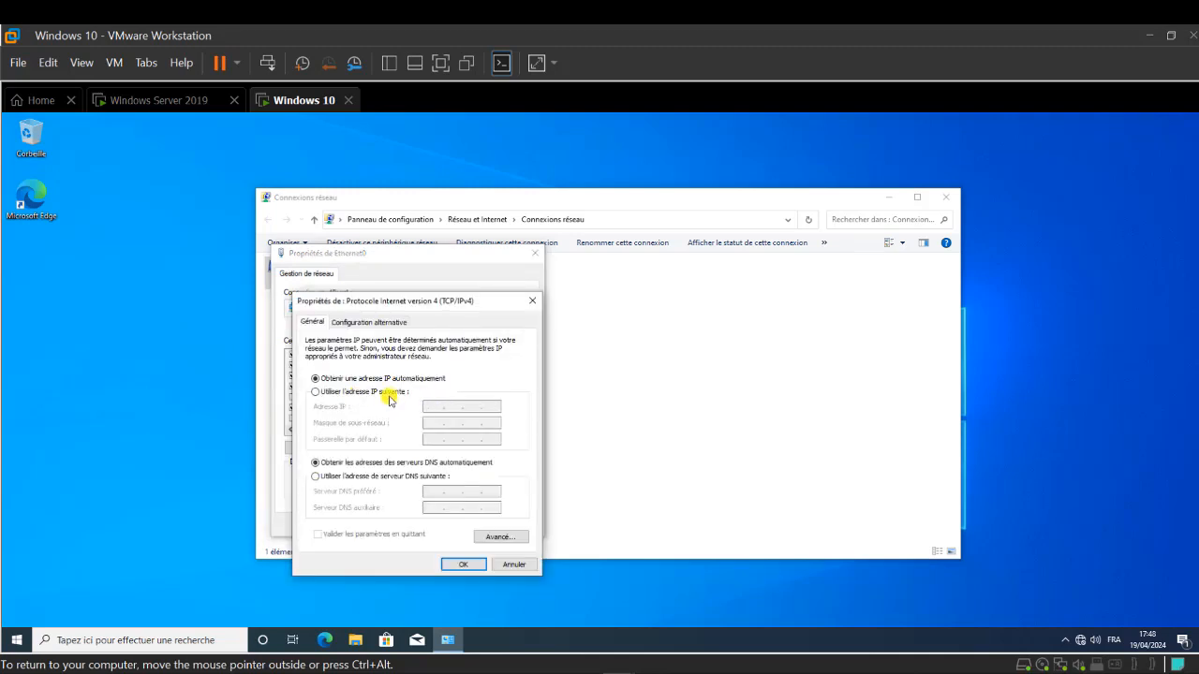
{"action": "left_click", "coordinate": [389, 393]}
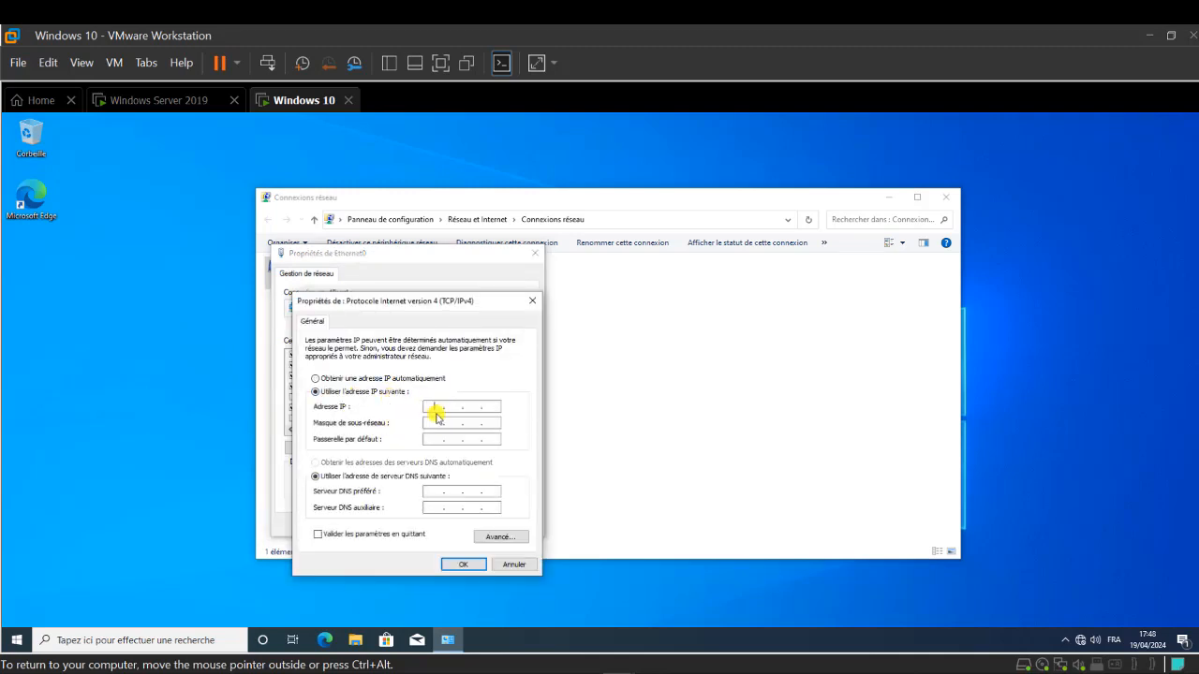
{"action": "left_click", "coordinate": [436, 409]}
{"action": "type", "text": "192.168.1.10"}
{"action": "key", "text": "Tab"}
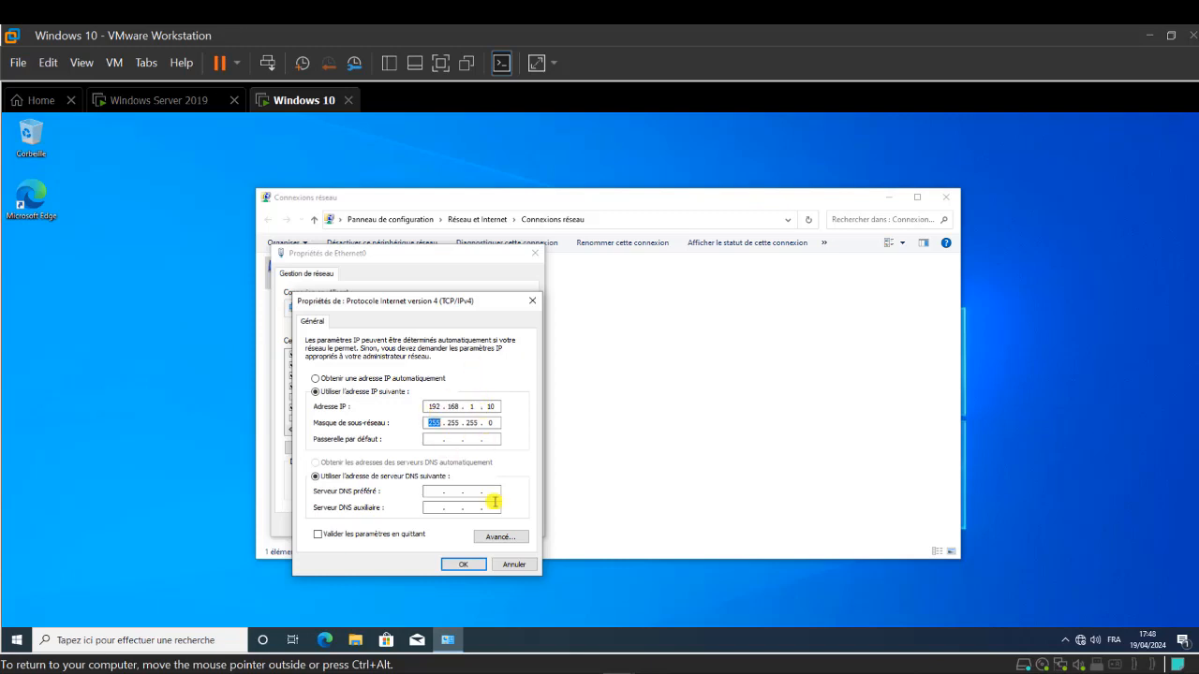
{"action": "left_click", "coordinate": [464, 565]}
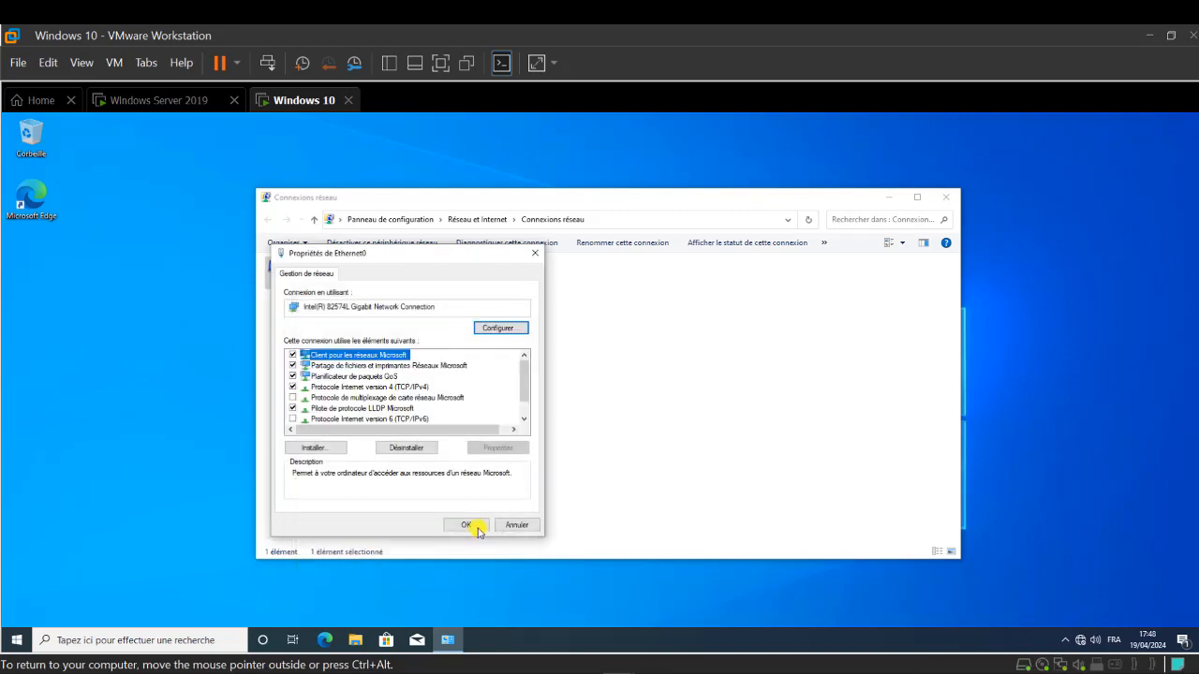
- From the Windows 10 client, ping the server at 192.168.1.100 in a command prompt
{"action": "left_click", "coordinate": [154, 104]}
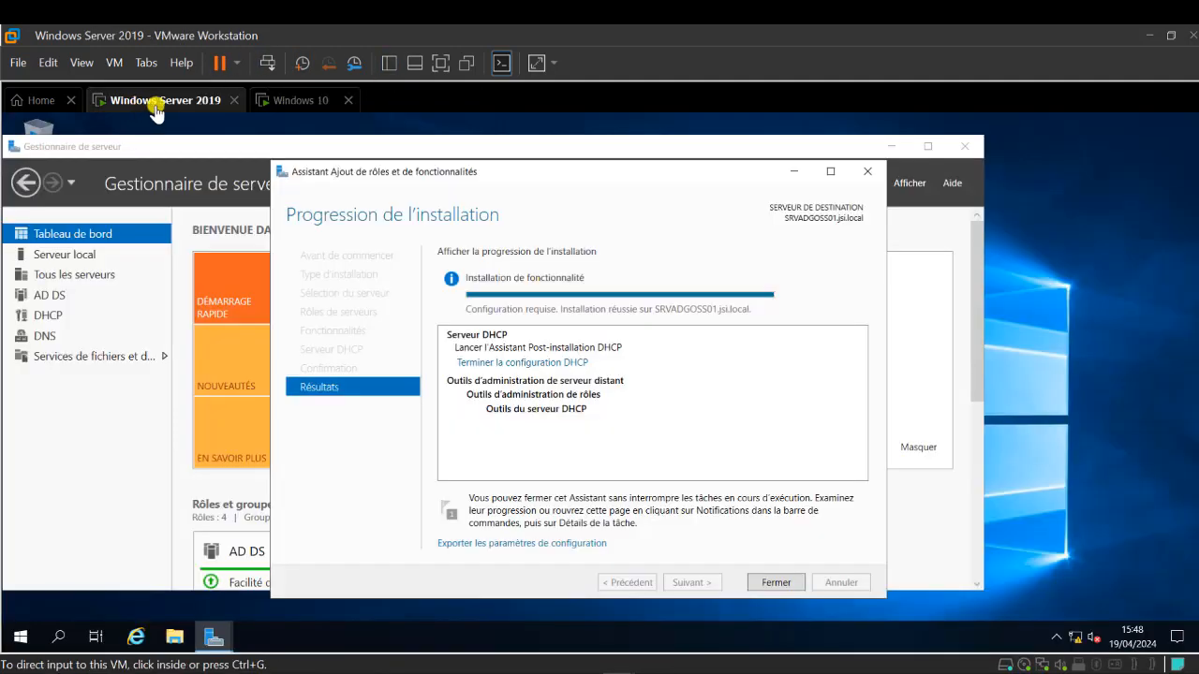
{"action": "left_click", "coordinate": [300, 100]}
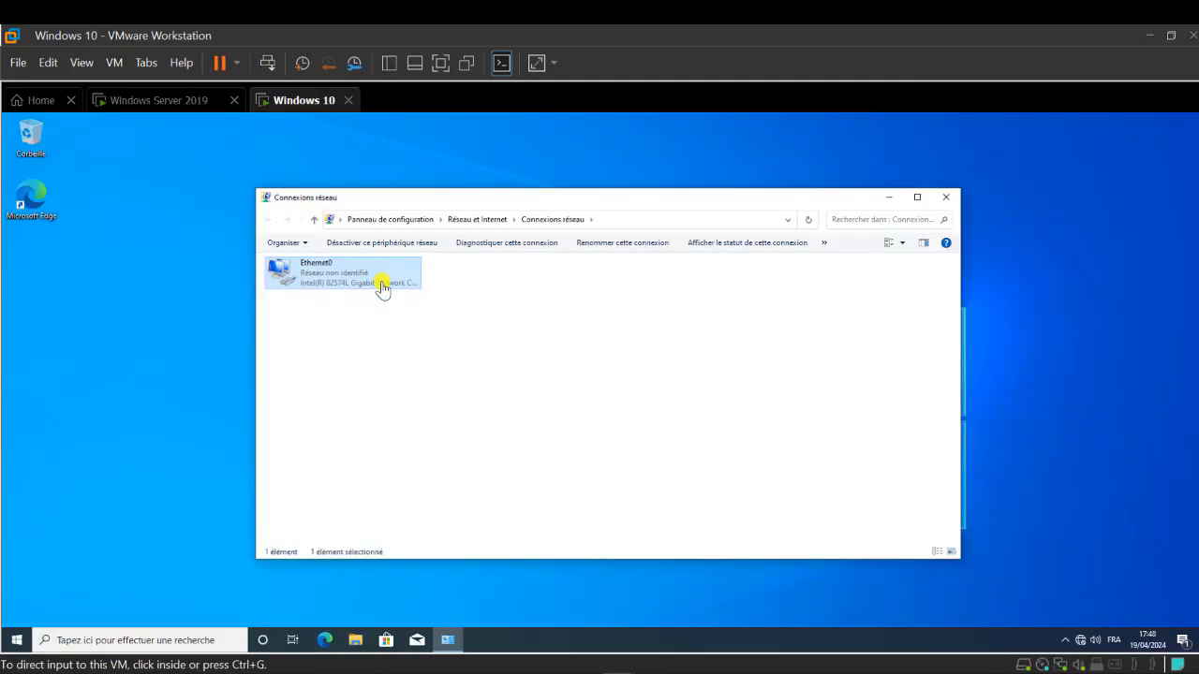
{"action": "left_click", "coordinate": [895, 199]}
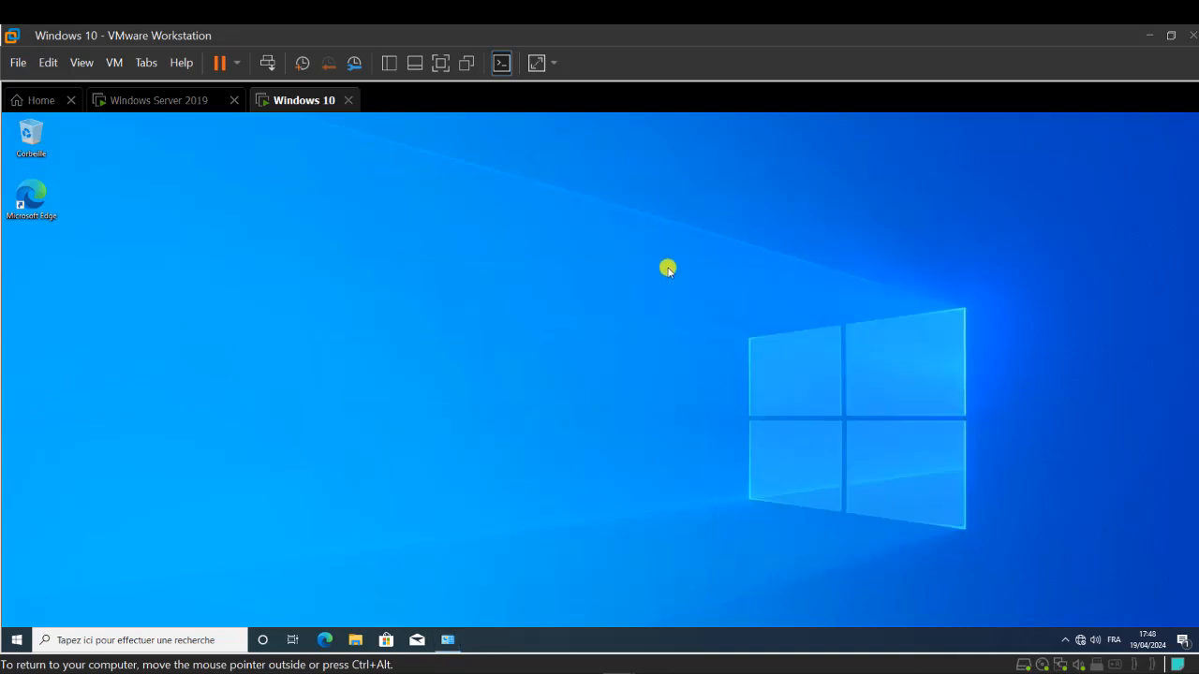
{"action": "key", "text": "super+r"}
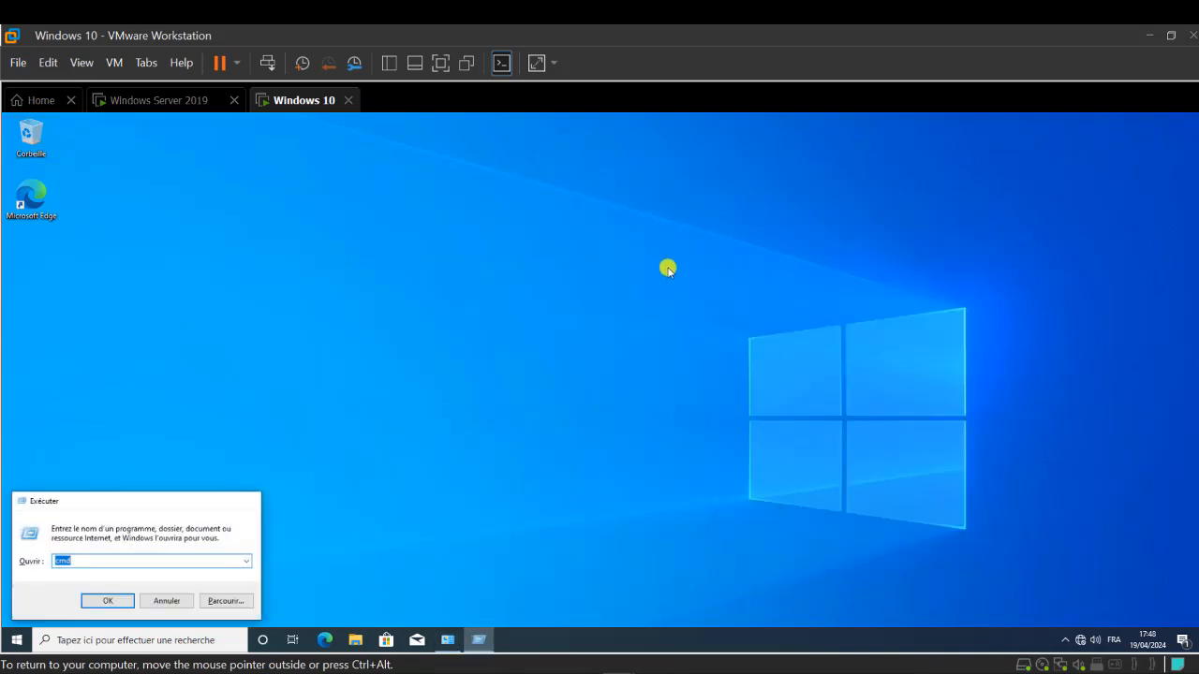
{"action": "key", "text": "Escape"}
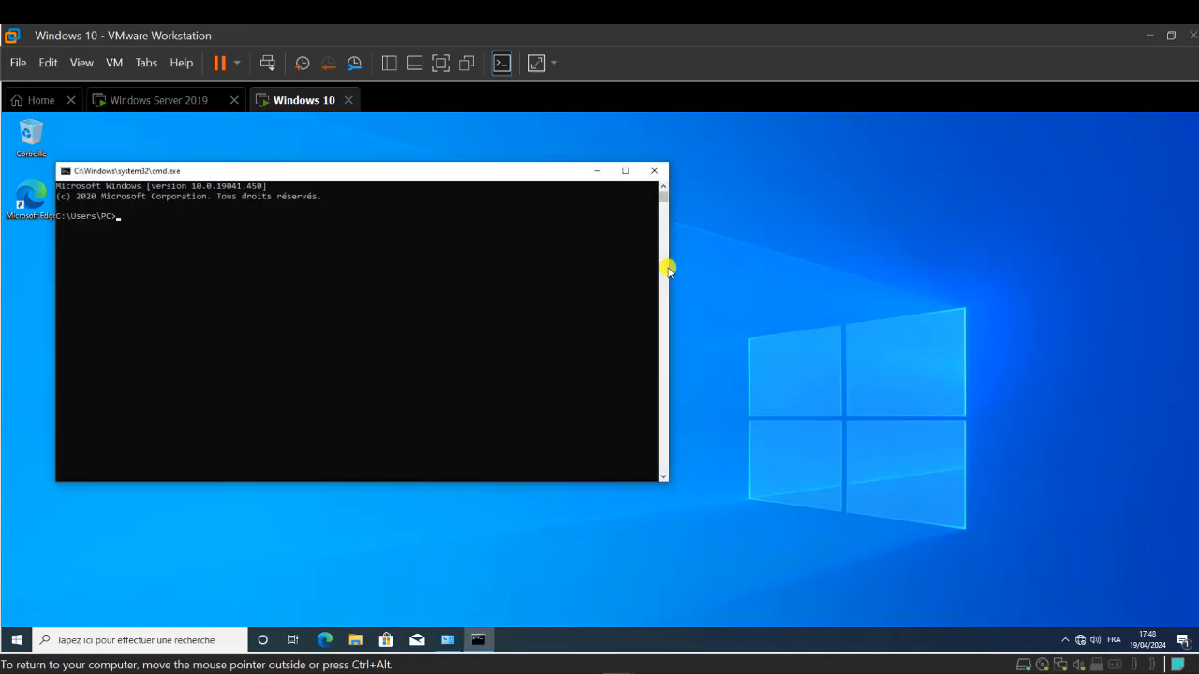
{"action": "type", "text": "ng 192.168.1.100"}
{"action": "key", "text": "Return"}
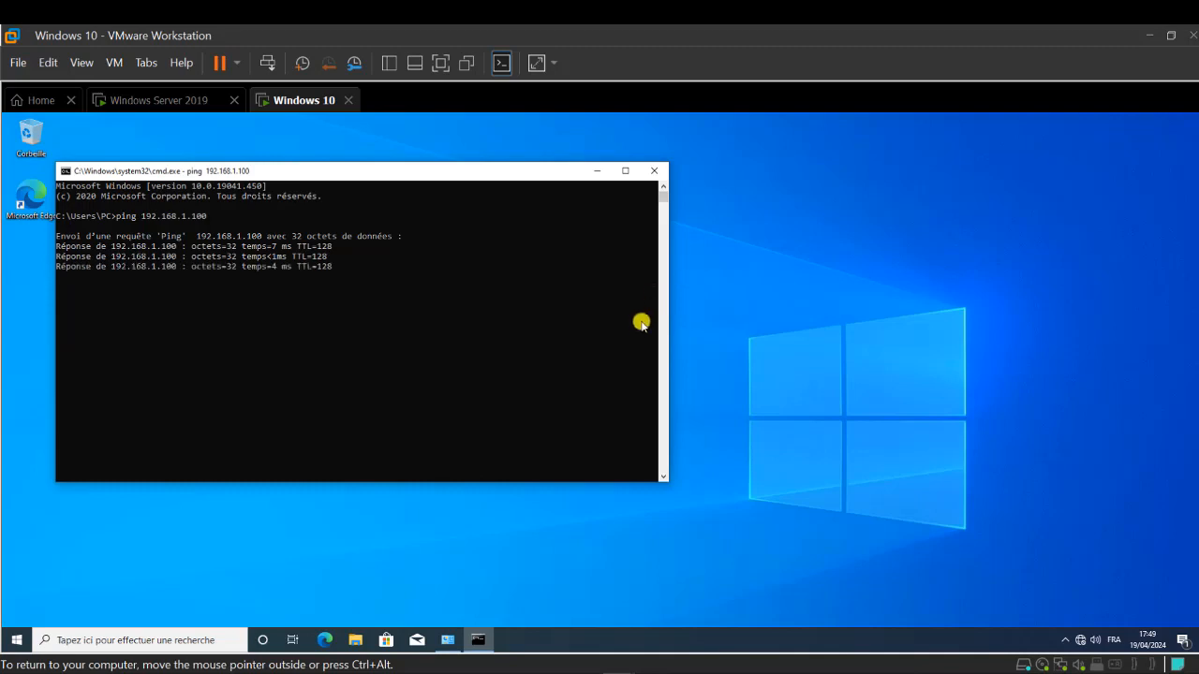
- On the Windows Server 2019 VM, open a command prompt with CMD from Run, then close it
{"action": "left_click", "coordinate": [150, 103]}
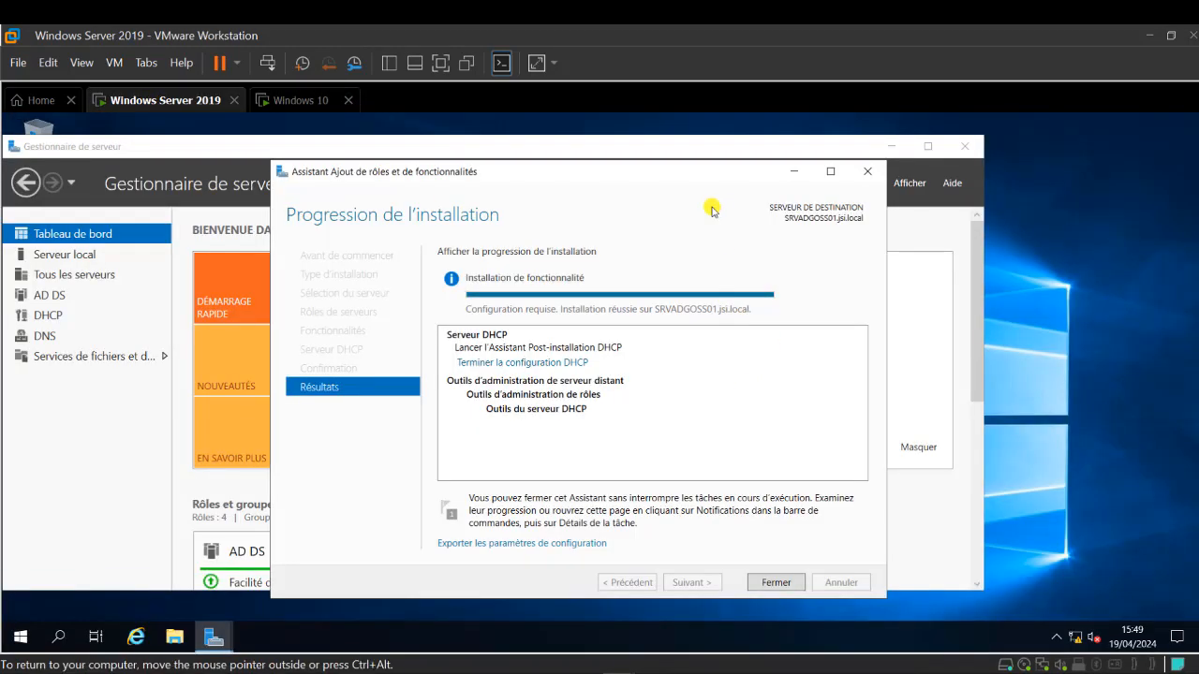
{"action": "key", "text": "super+r"}
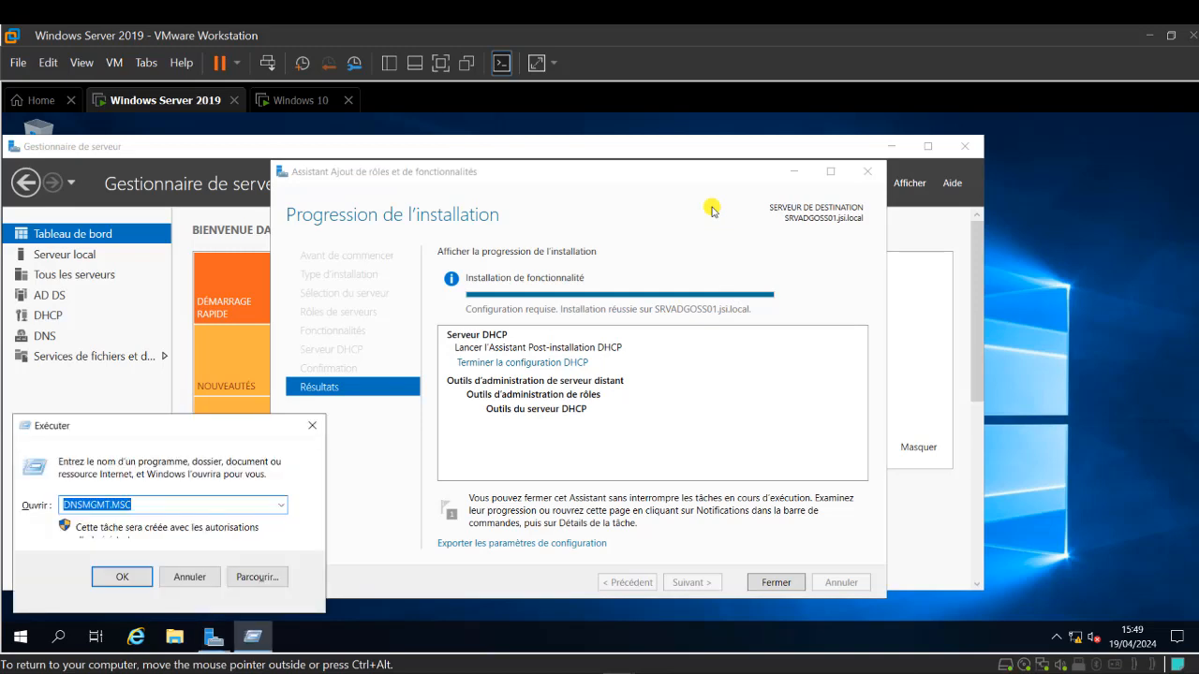
{"action": "type", "text": "CMD"}
{"action": "key", "text": "Return"}
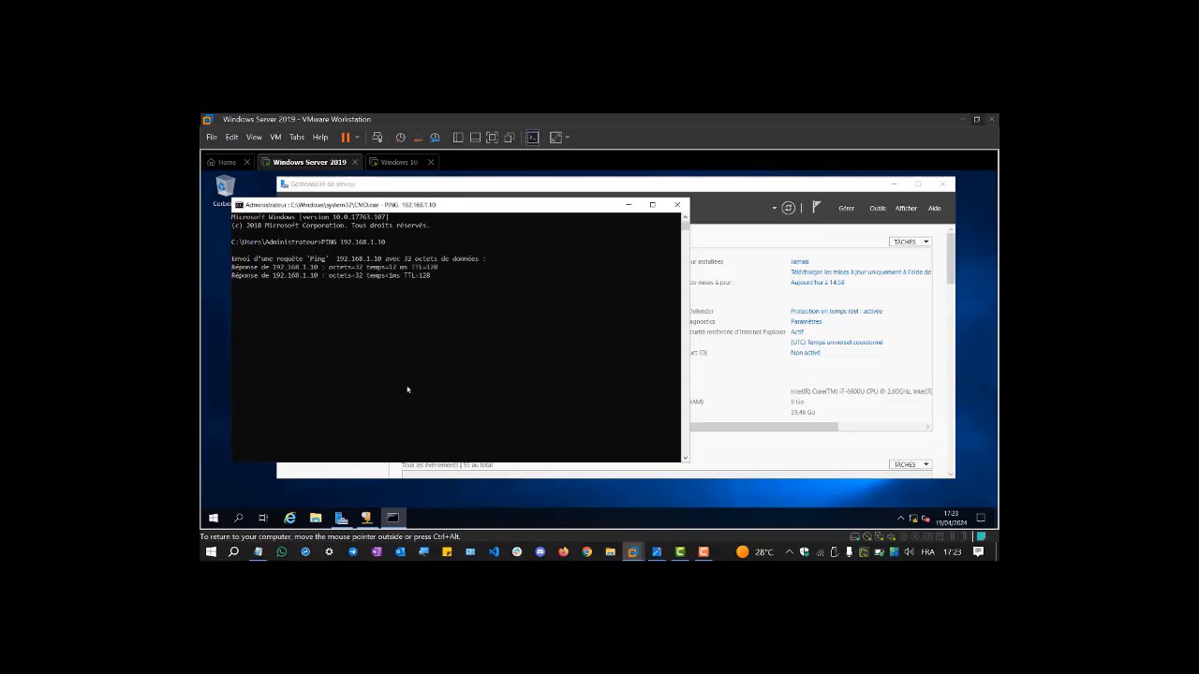
{"action": "left_click", "coordinate": [677, 207]}
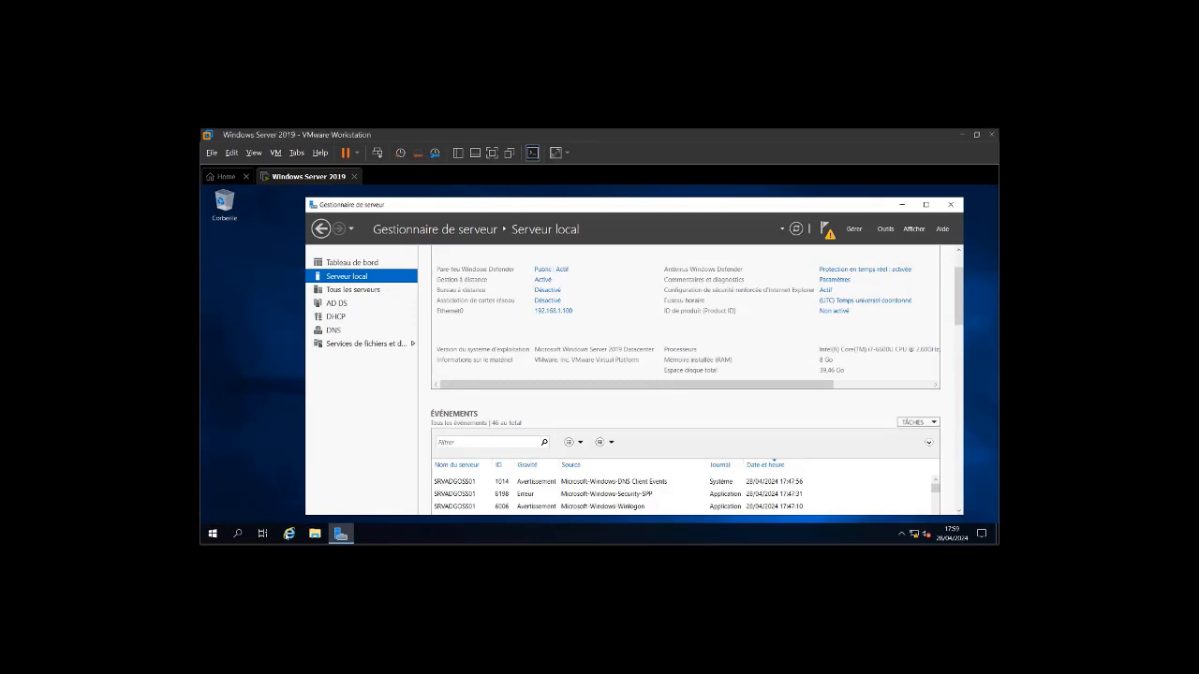
- Write the DHCP range 192.168.1.20 - 192.168.1.50 into the Notepad notes and minimize them
{"action": "left_click", "coordinate": [278, 555]}
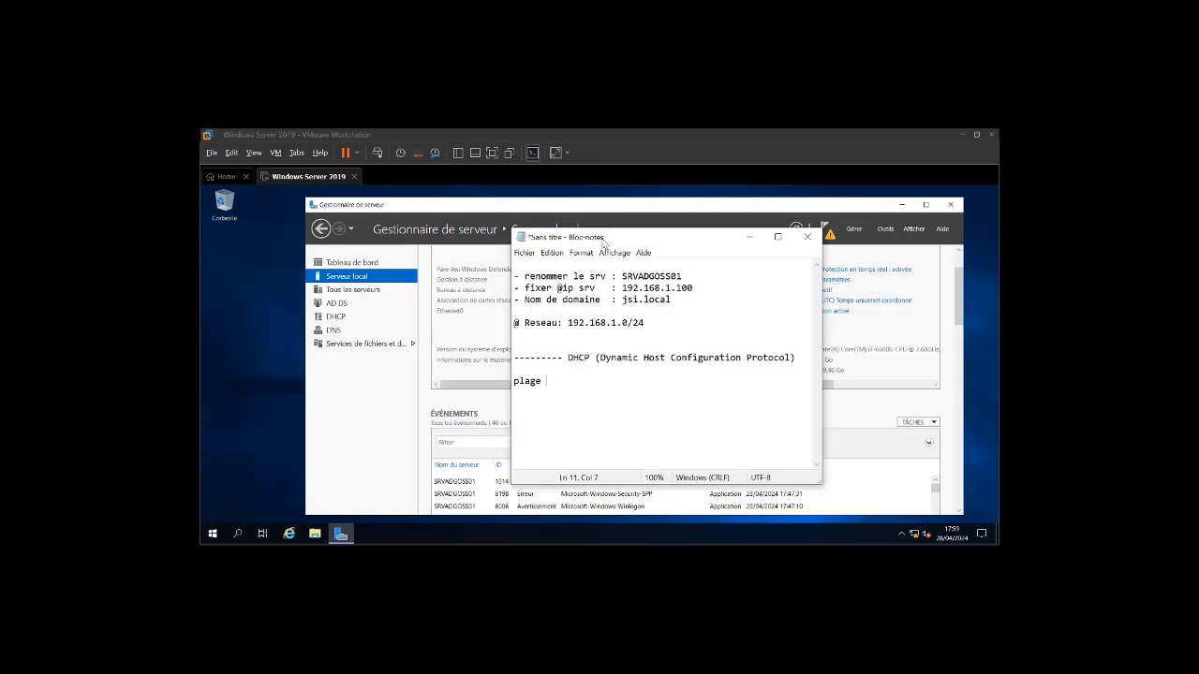
{"action": "left_click_drag", "start_coordinate": [604, 243], "coordinate": [579, 265]}
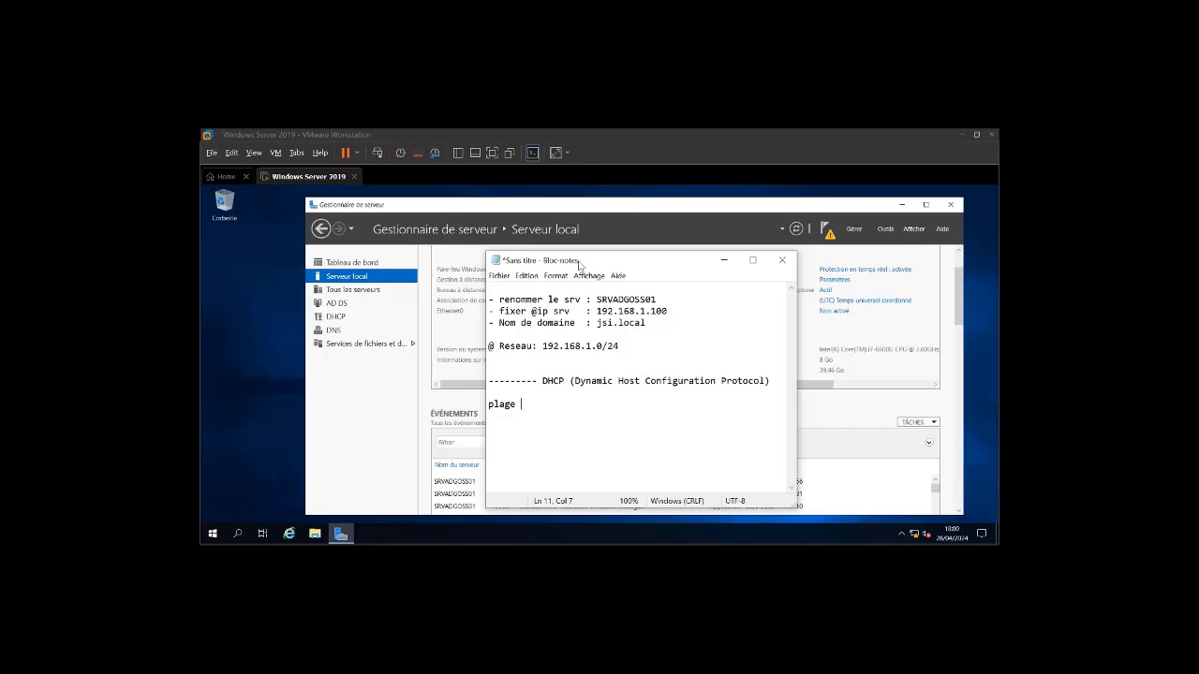
{"action": "type", "text": "192.168.1.1"}
{"action": "key", "text": "BackSpace"}
{"action": "type", "text": "20 -192"}
{"action": "key", "text": "BackSpace"}
{"action": "key", "text": "BackSpace"}
{"action": "key", "text": "BackSpace"}
{"action": "type", "text": "192.168.1.50"}
{"action": "left_click", "coordinate": [374, 422]}
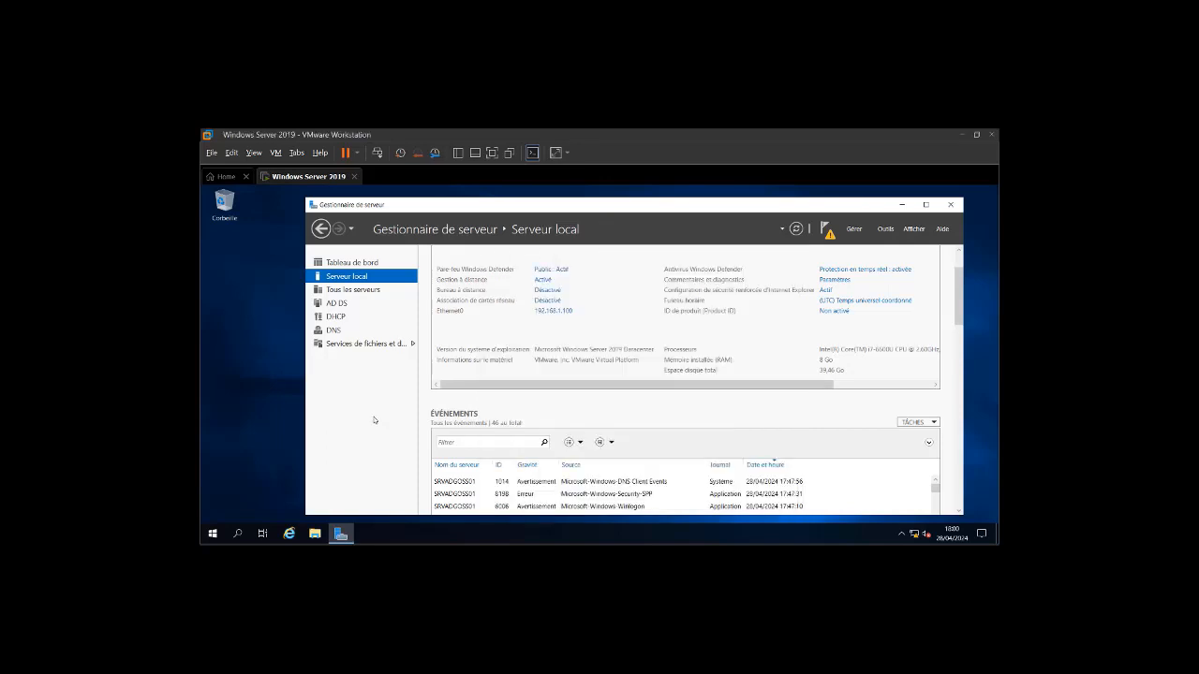
- Complete the DHCP post-install wizard from the notifications flag, creating security groups and authorizing the server
{"action": "left_click", "coordinate": [825, 229]}
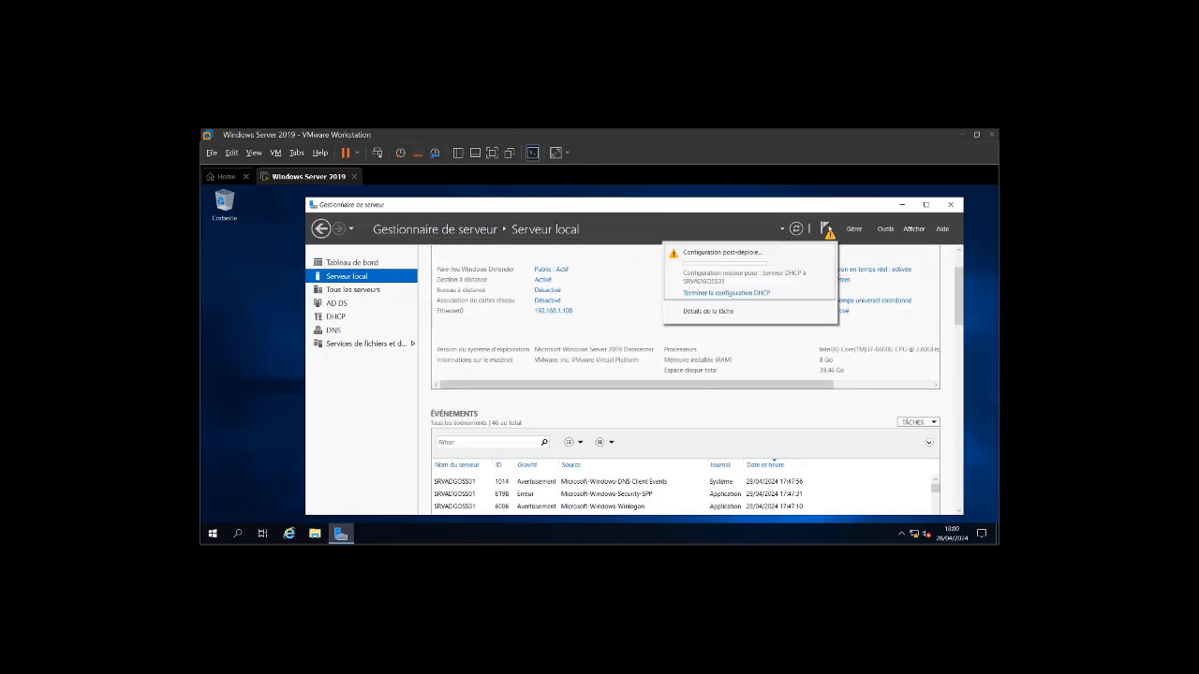
{"action": "left_click", "coordinate": [741, 293]}
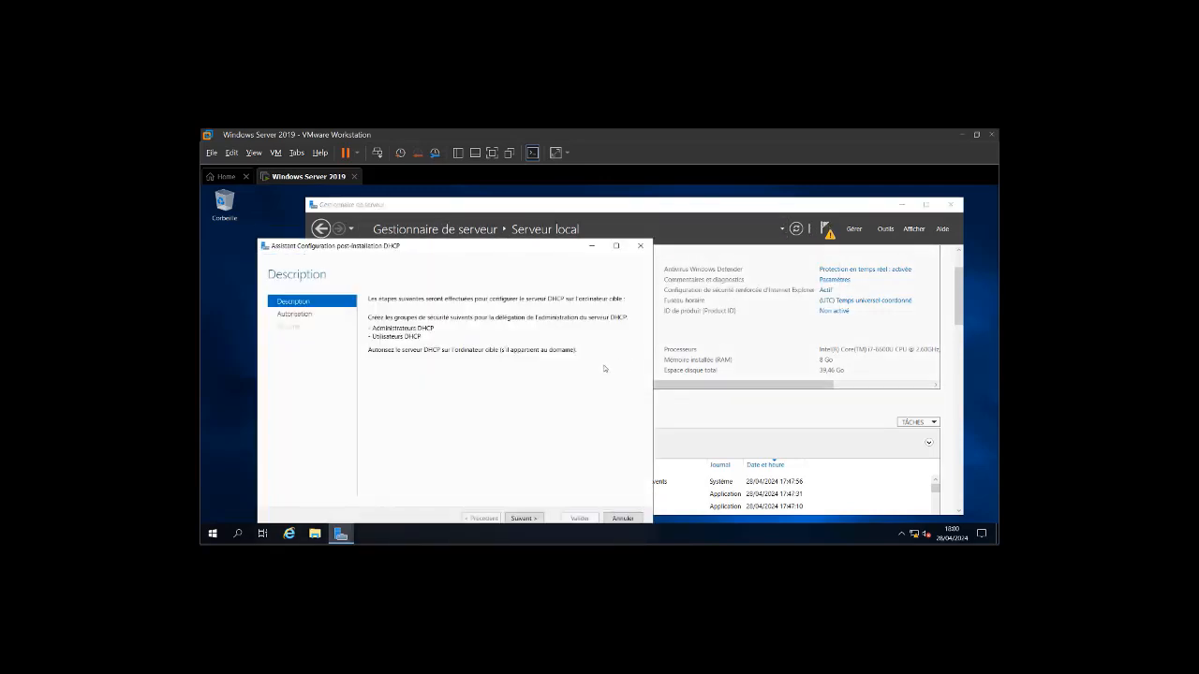
{"action": "left_click", "coordinate": [630, 224]}
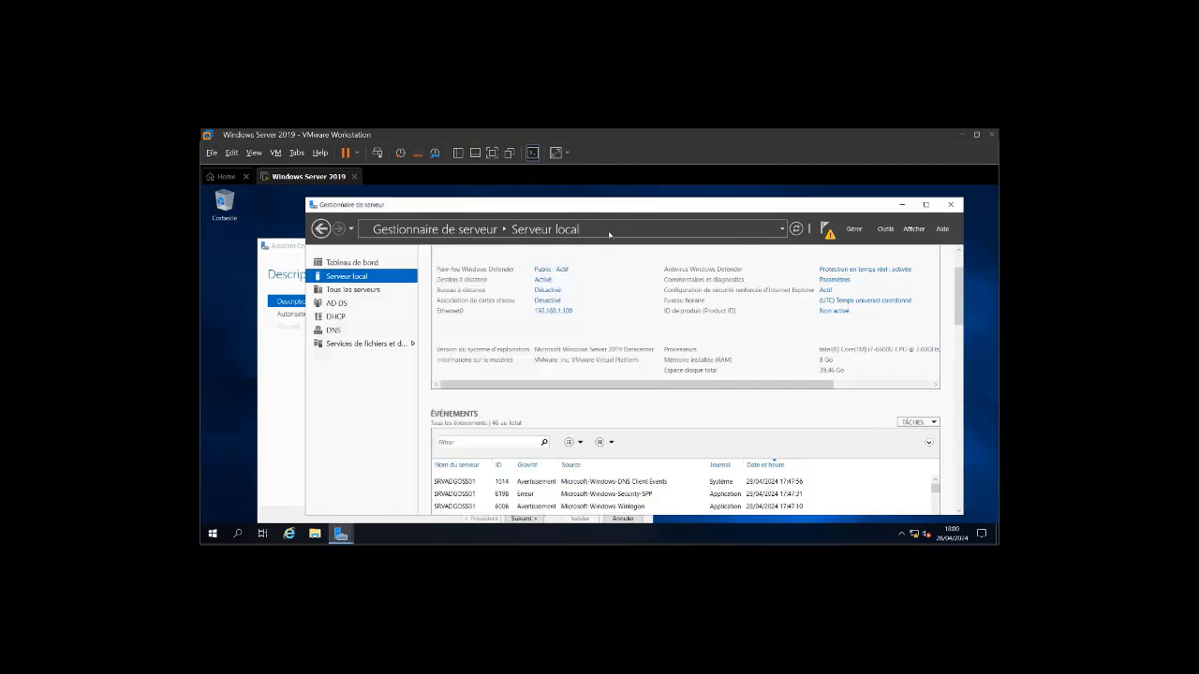
{"action": "left_click", "coordinate": [343, 533]}
{"action": "left_click", "coordinate": [394, 492]}
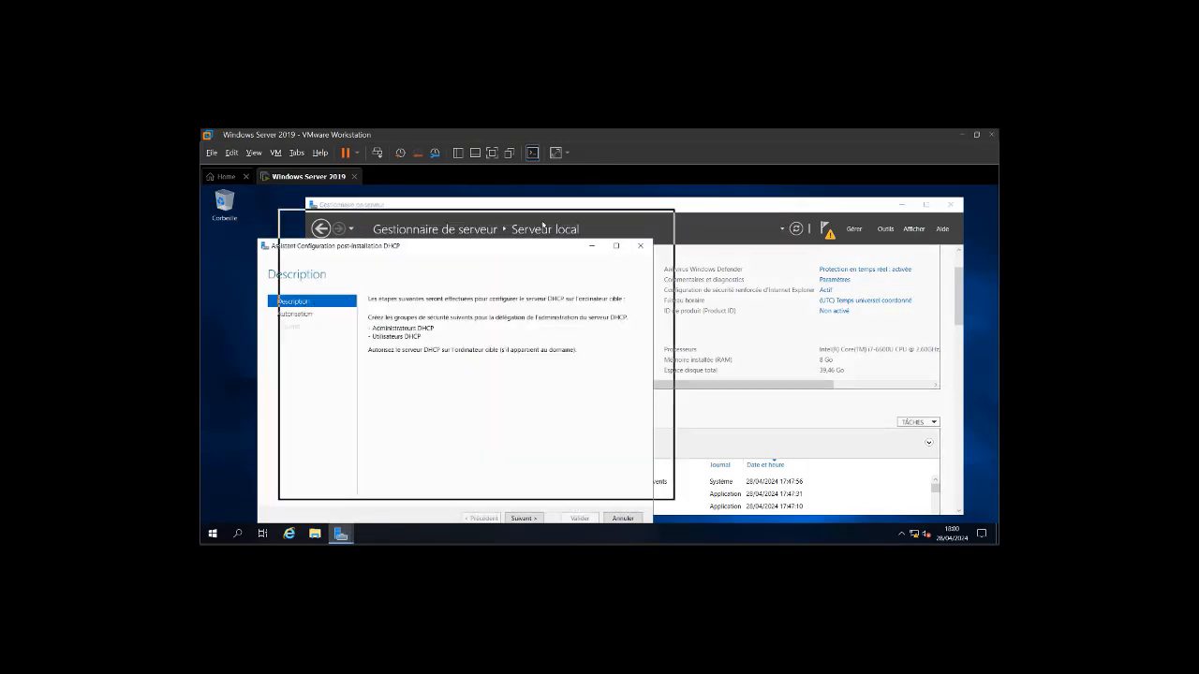
{"action": "left_click_drag", "start_coordinate": [703, 297], "coordinate": [796, 298]}
{"action": "left_click", "coordinate": [663, 483]}
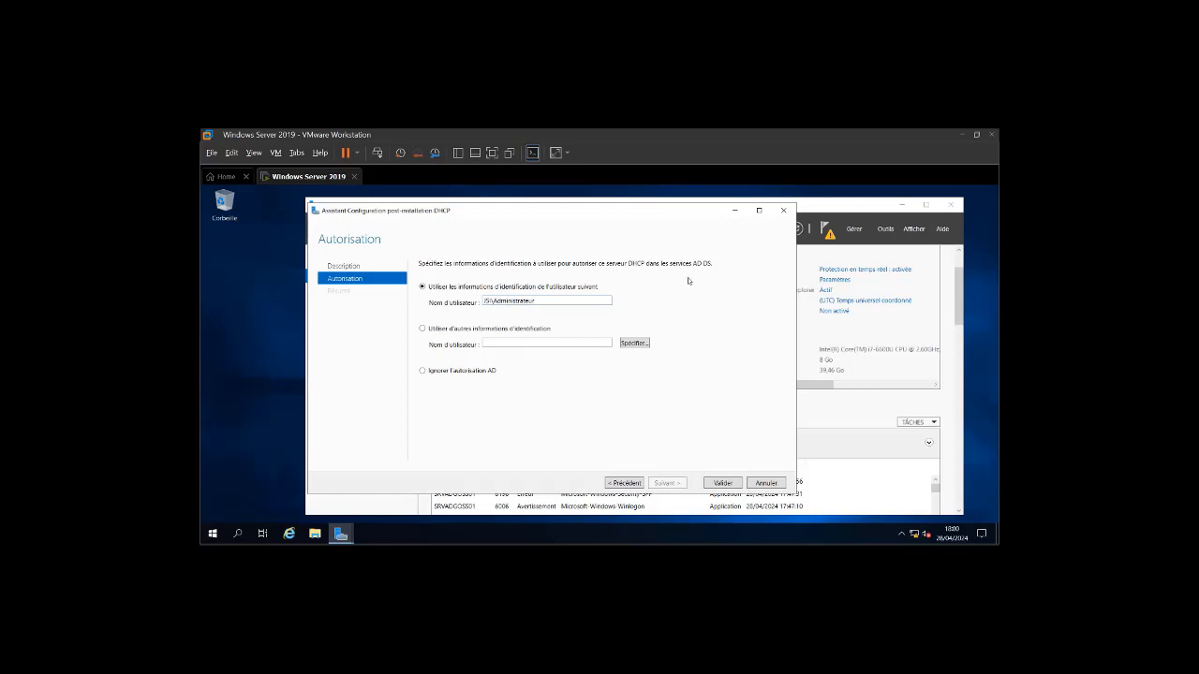
{"action": "left_click", "coordinate": [722, 483]}
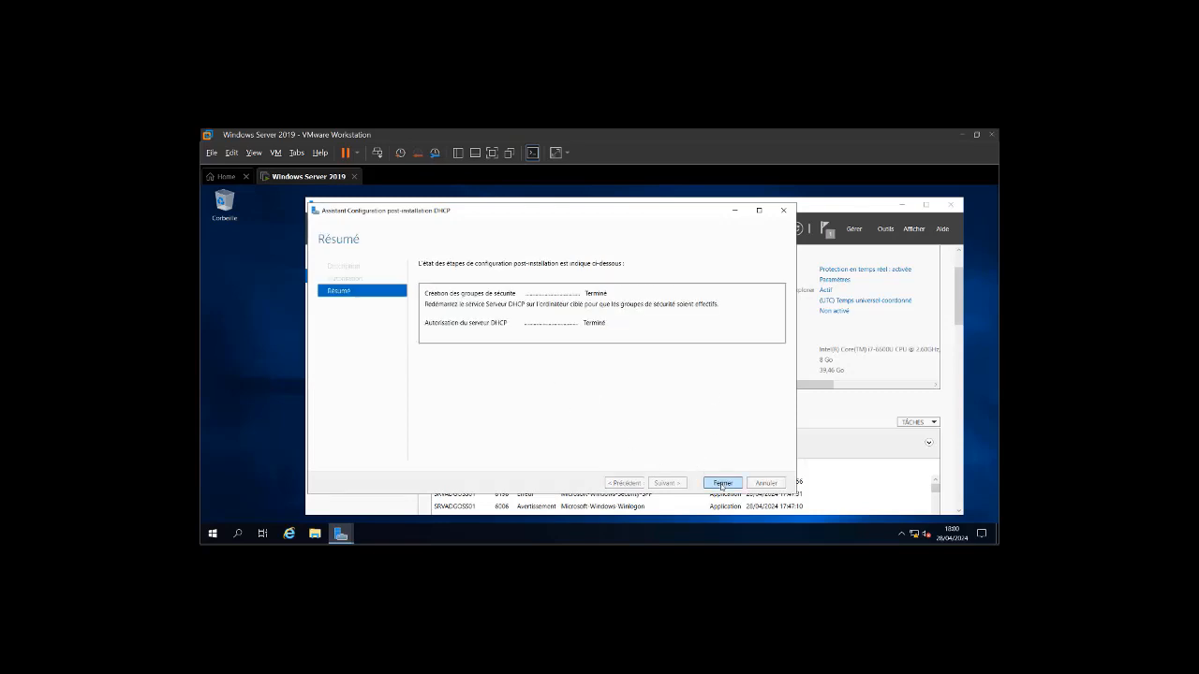
{"action": "left_click", "coordinate": [722, 483]}
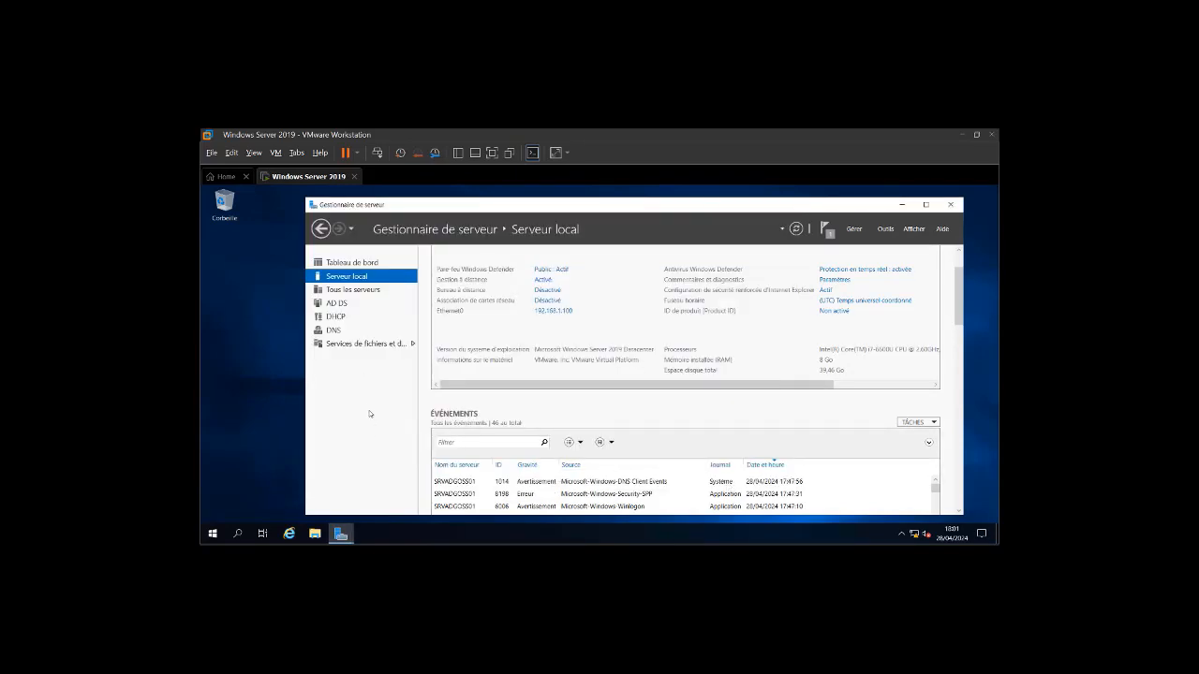
- Open the DHCP console from Tools, enlarge it, and expand srvadgoss01.jsi.local to its IPv4 node
{"action": "left_click", "coordinate": [886, 234]}
{"action": "scroll", "coordinate": [856, 421], "scroll_direction": "down", "scroll_amount": 5}
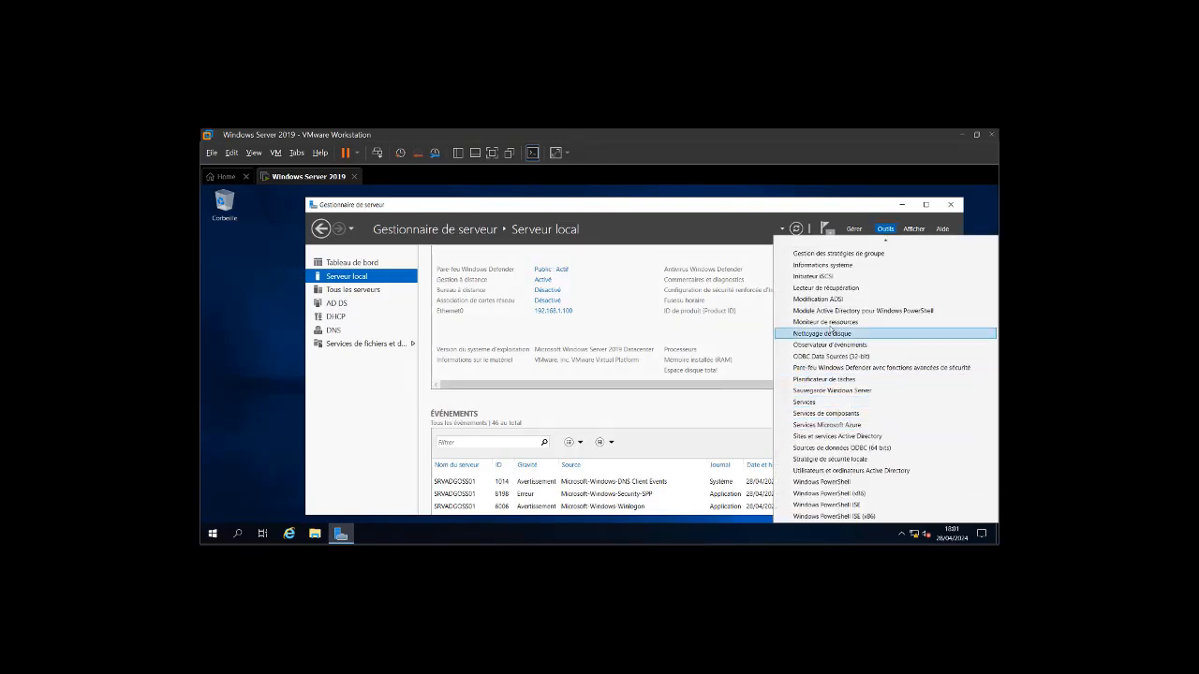
{"action": "scroll", "coordinate": [824, 316], "scroll_direction": "up", "scroll_amount": 3}
{"action": "left_click", "coordinate": [814, 288]}
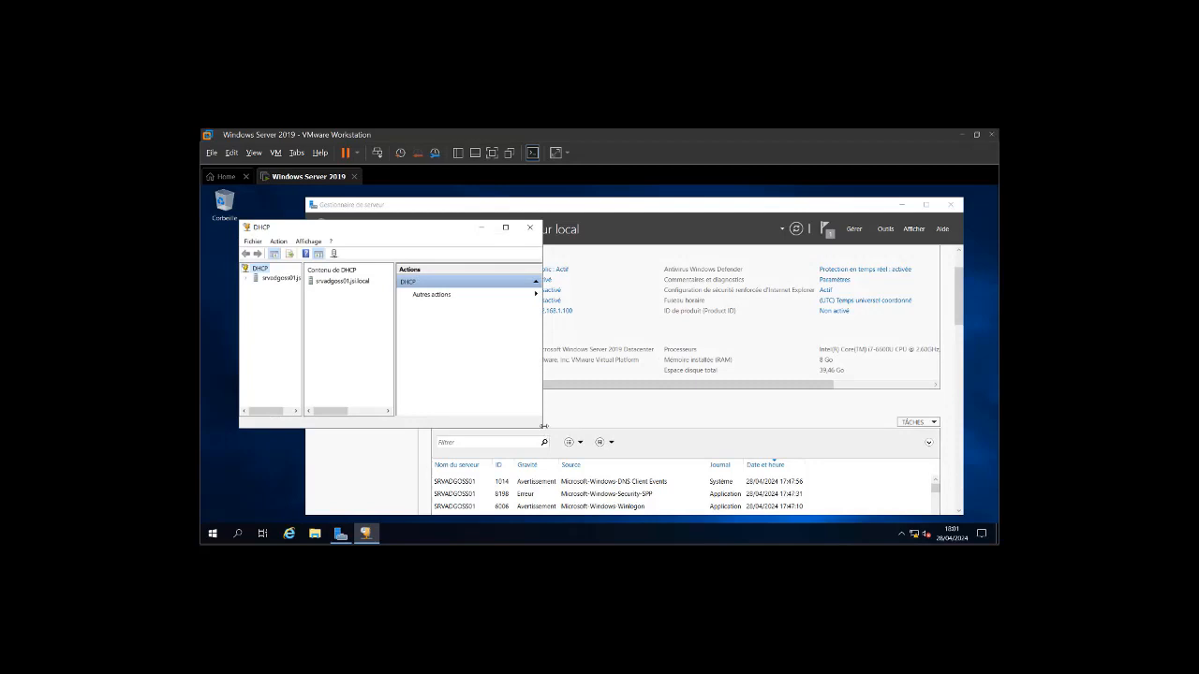
{"action": "left_click_drag", "start_coordinate": [544, 428], "coordinate": [545, 430]}
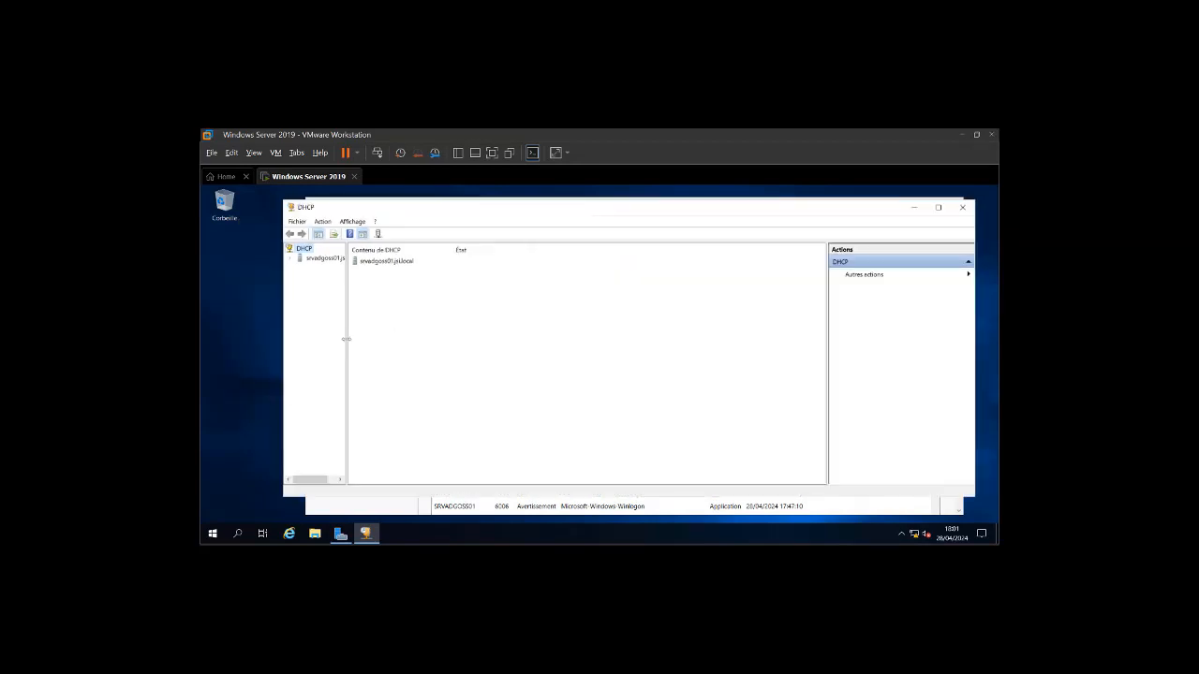
{"action": "left_click_drag", "start_coordinate": [346, 339], "coordinate": [421, 337]}
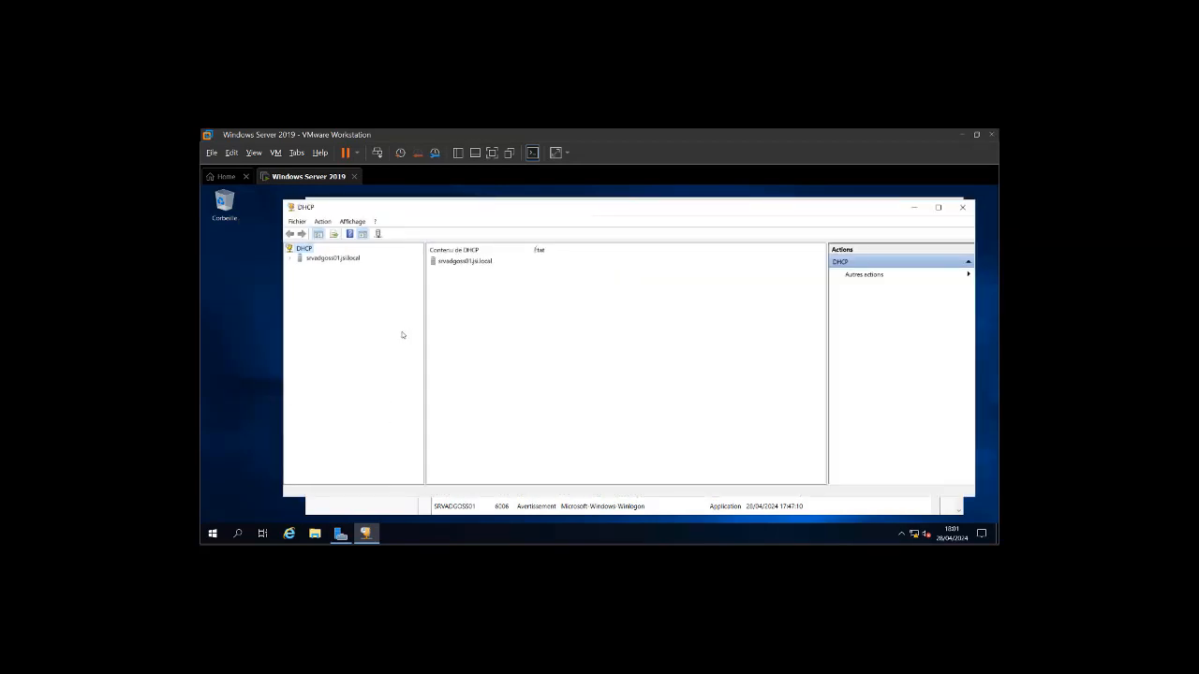
{"action": "double_click", "coordinate": [322, 259]}
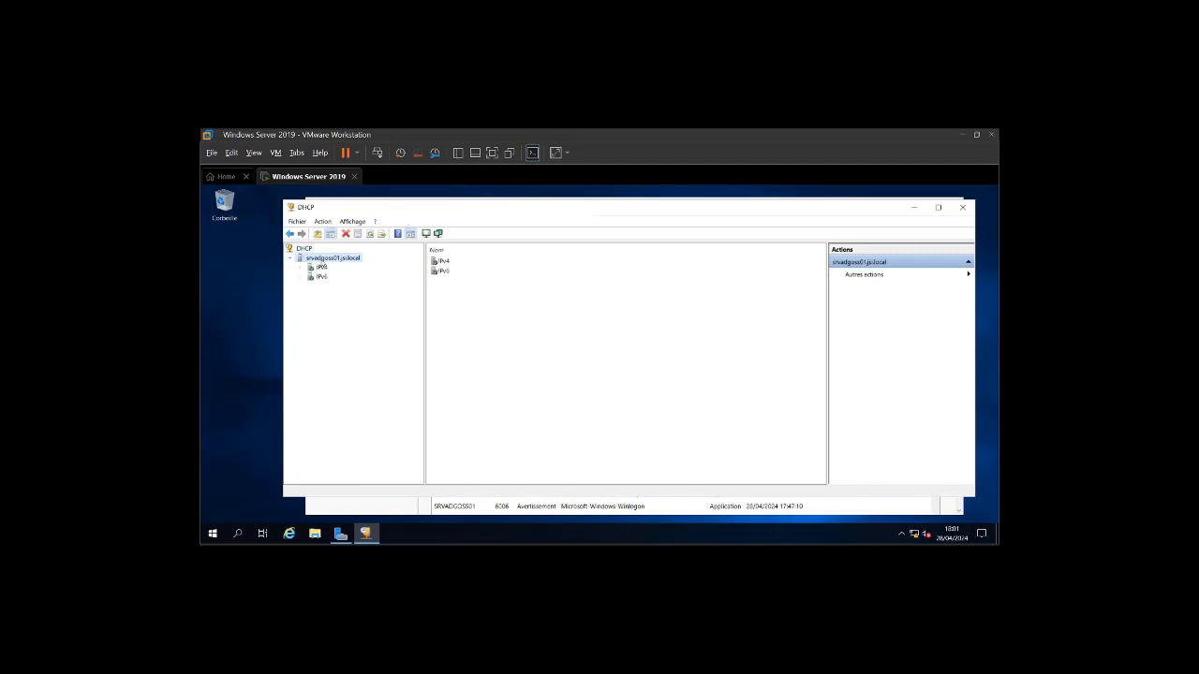
{"action": "left_click", "coordinate": [314, 270]}
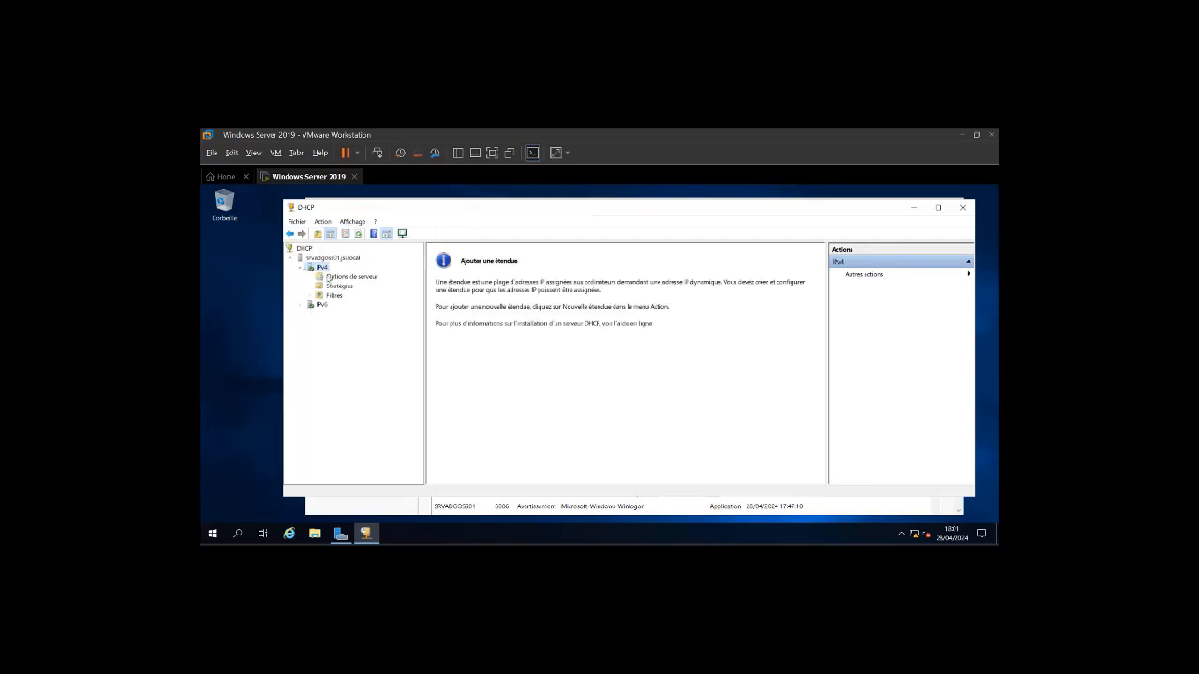
- Launch the New Scope wizard on IPv4 and begin entering the scope name IPv4_LAN1
{"action": "right_click", "coordinate": [322, 267]}
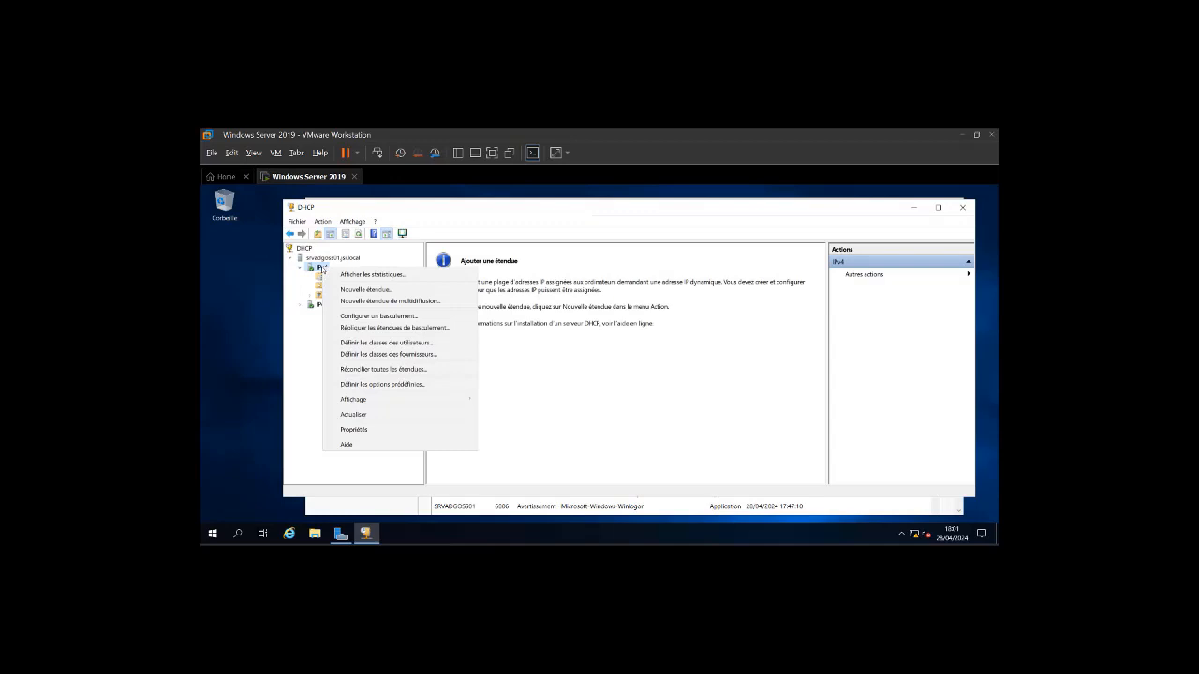
{"action": "left_click", "coordinate": [385, 290]}
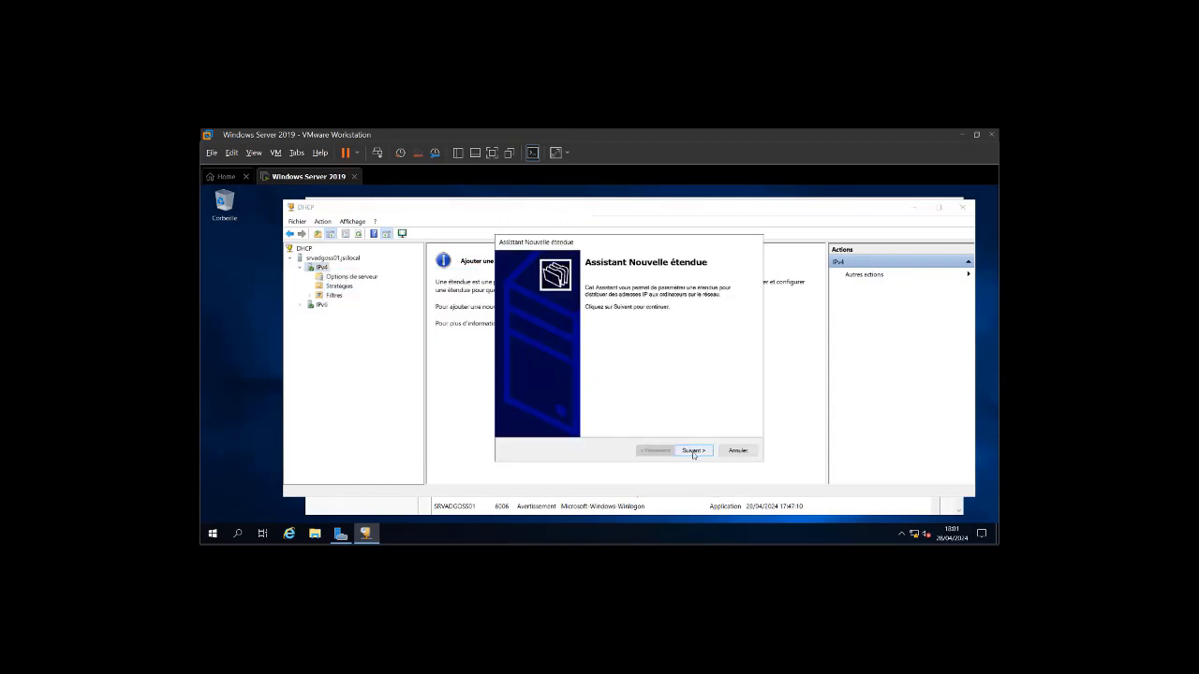
{"action": "left_click", "coordinate": [693, 450]}
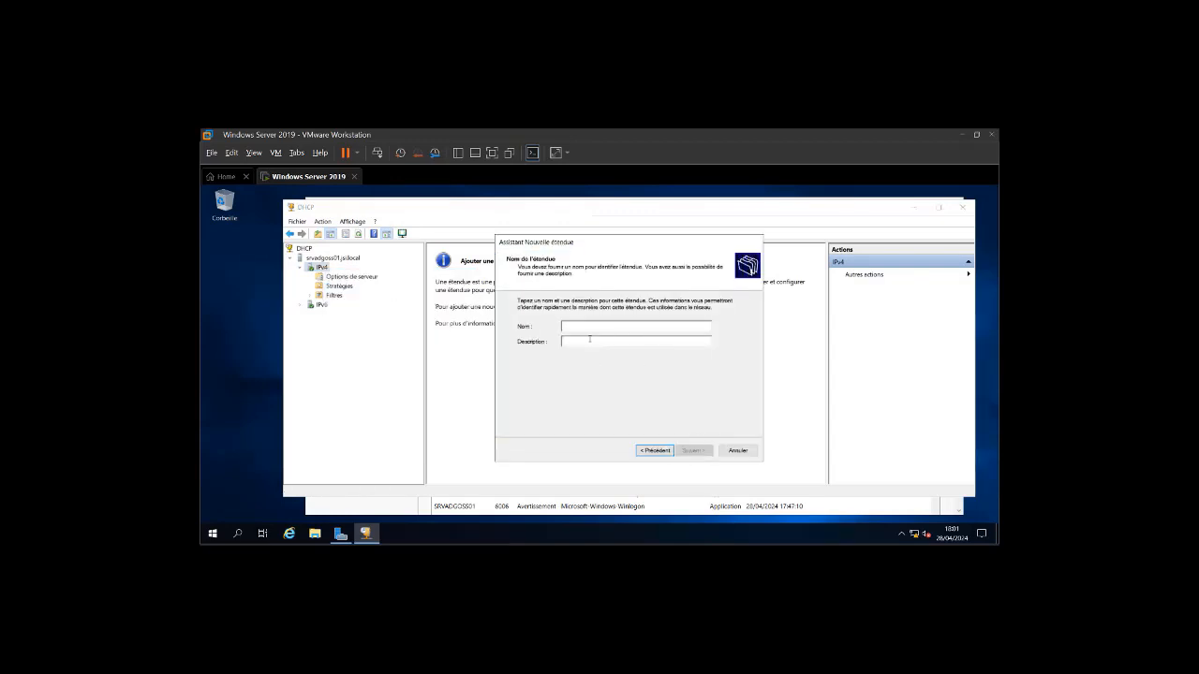
{"action": "type", "text": "Pool_LAN1_ipv4"}
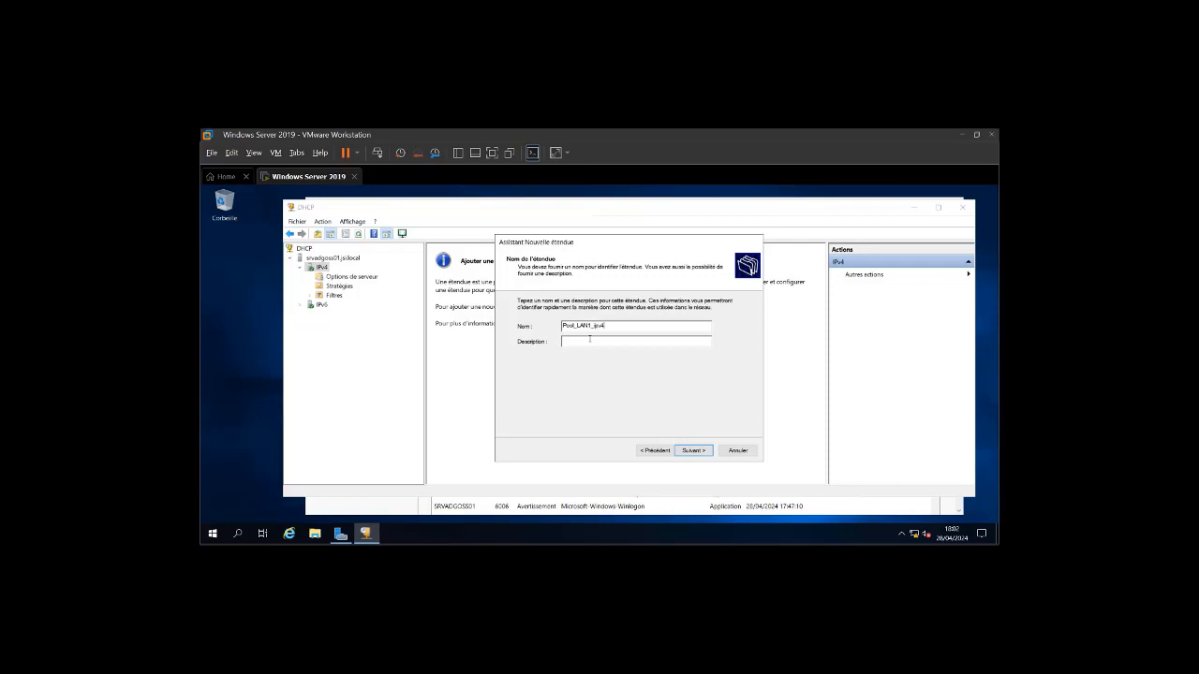
- Enter the scope address range 192.168.1.20 to 192.168.1.50
{"action": "left_click", "coordinate": [693, 450]}
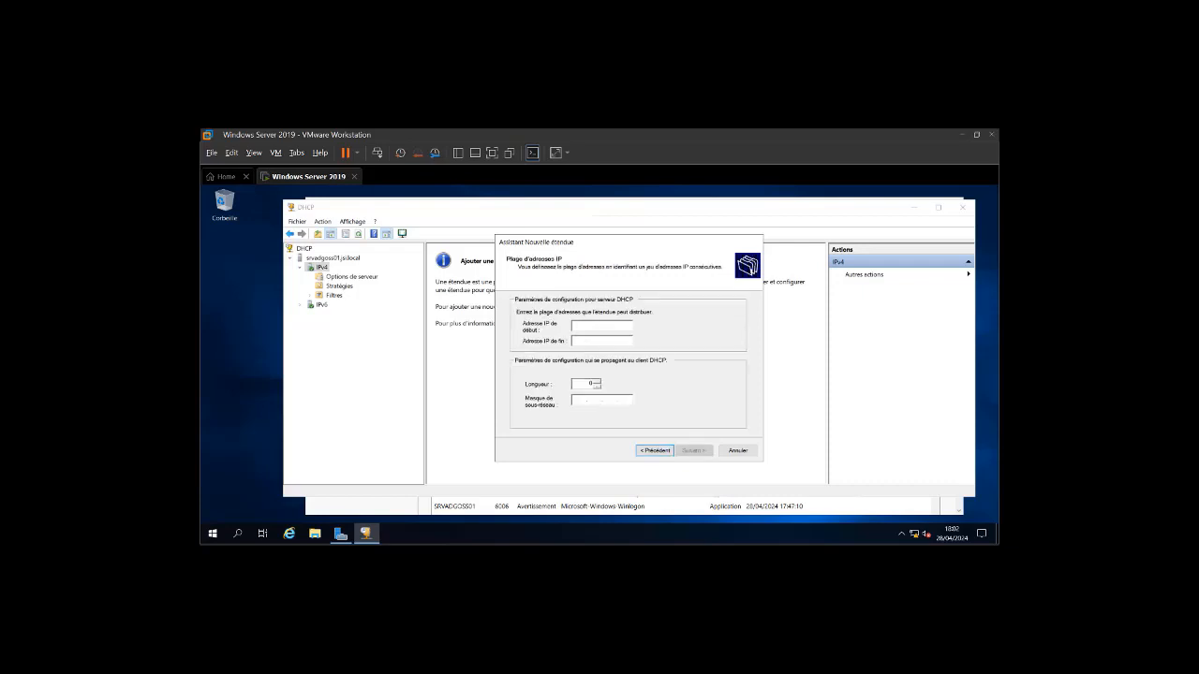
{"action": "key", "text": "alt+Tab"}
{"action": "double_click", "coordinate": [580, 404]}
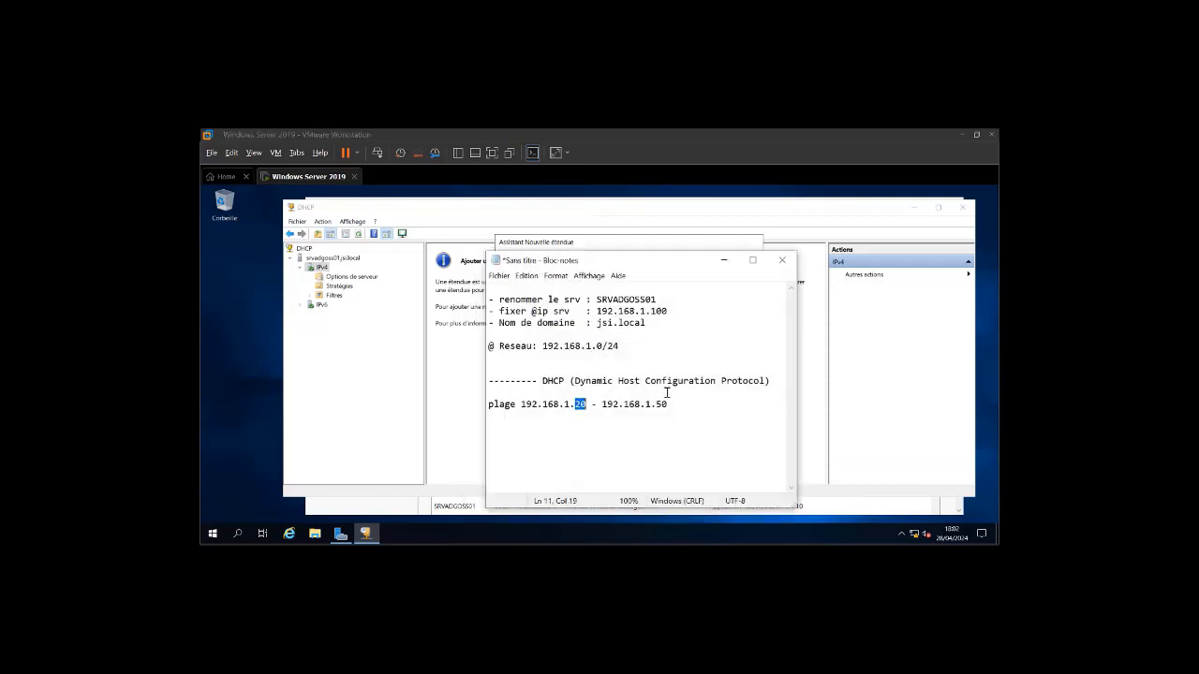
{"action": "left_click", "coordinate": [723, 259]}
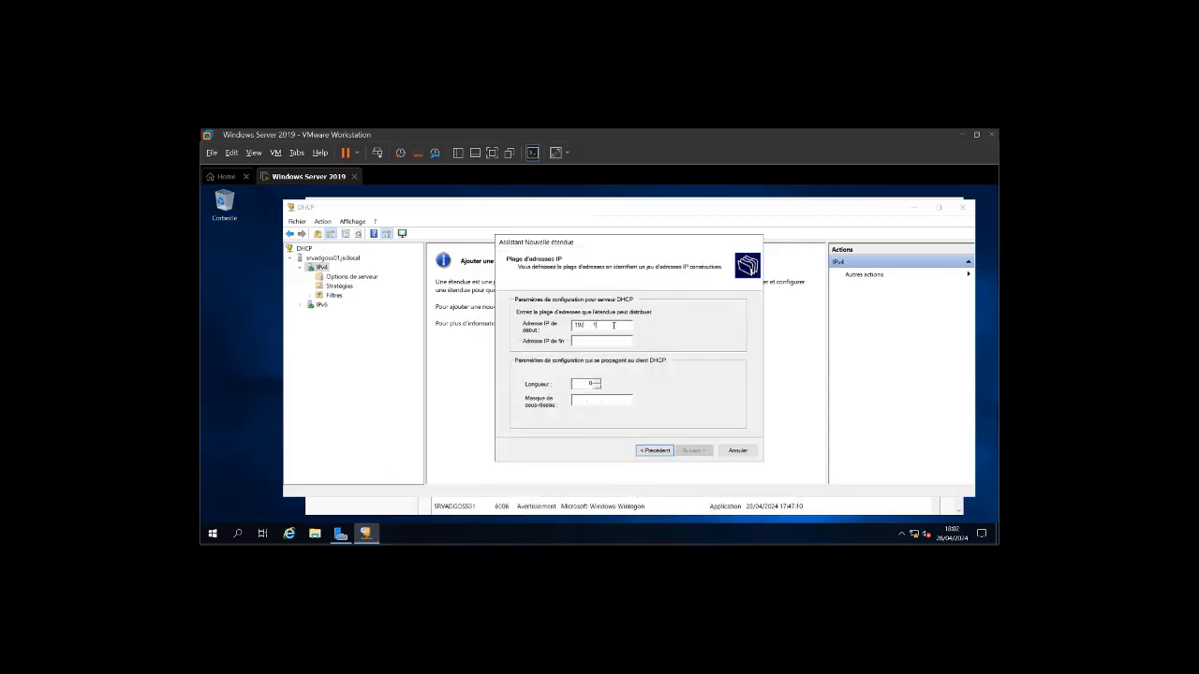
{"action": "type", "text": "68 . 1 . 20"}
{"action": "key", "text": "Tab"}
{"action": "type", "text": "192 . "}
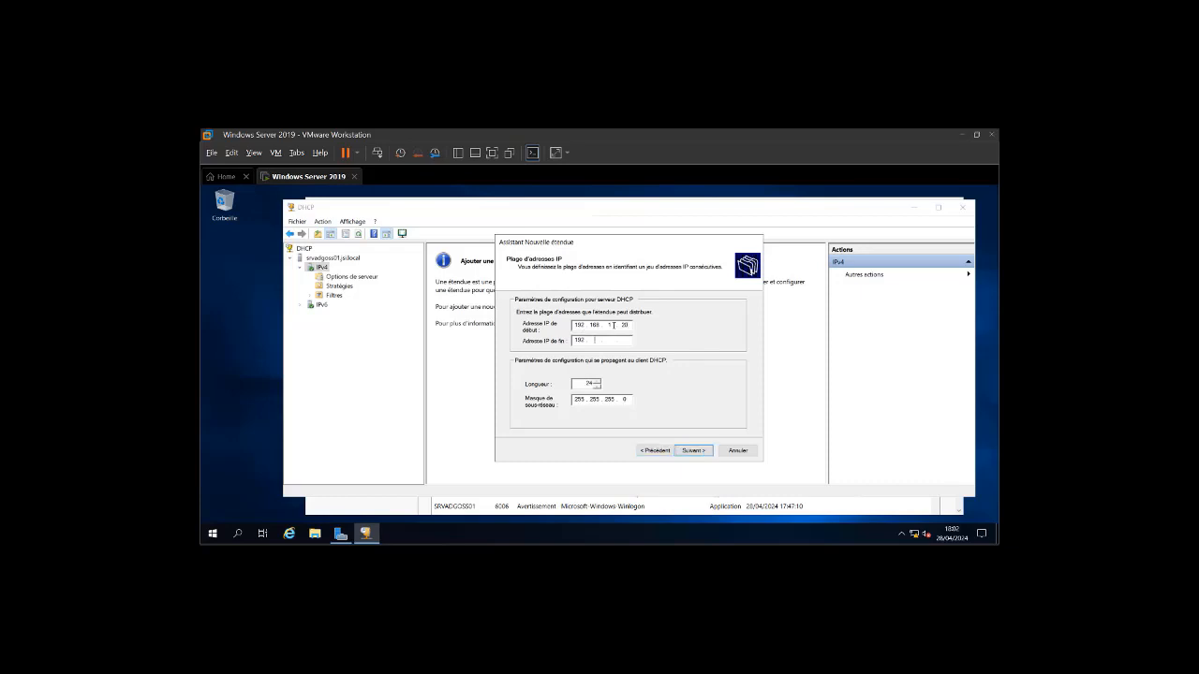
{"action": "type", "text": "168 . 1 . 50"}
{"action": "left_click", "coordinate": [690, 456]}
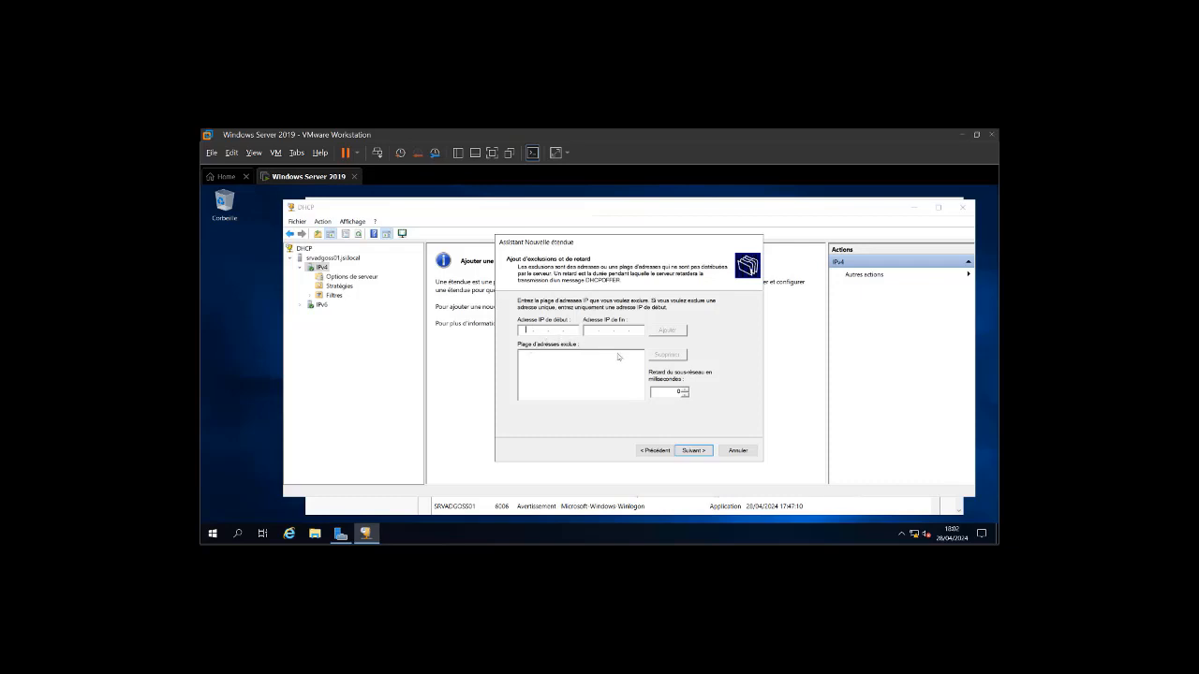
- Skip exclusions, keep default lease, jsi.local and 192.168.1.100 DNS, then activate the scope
{"action": "left_click", "coordinate": [695, 451]}
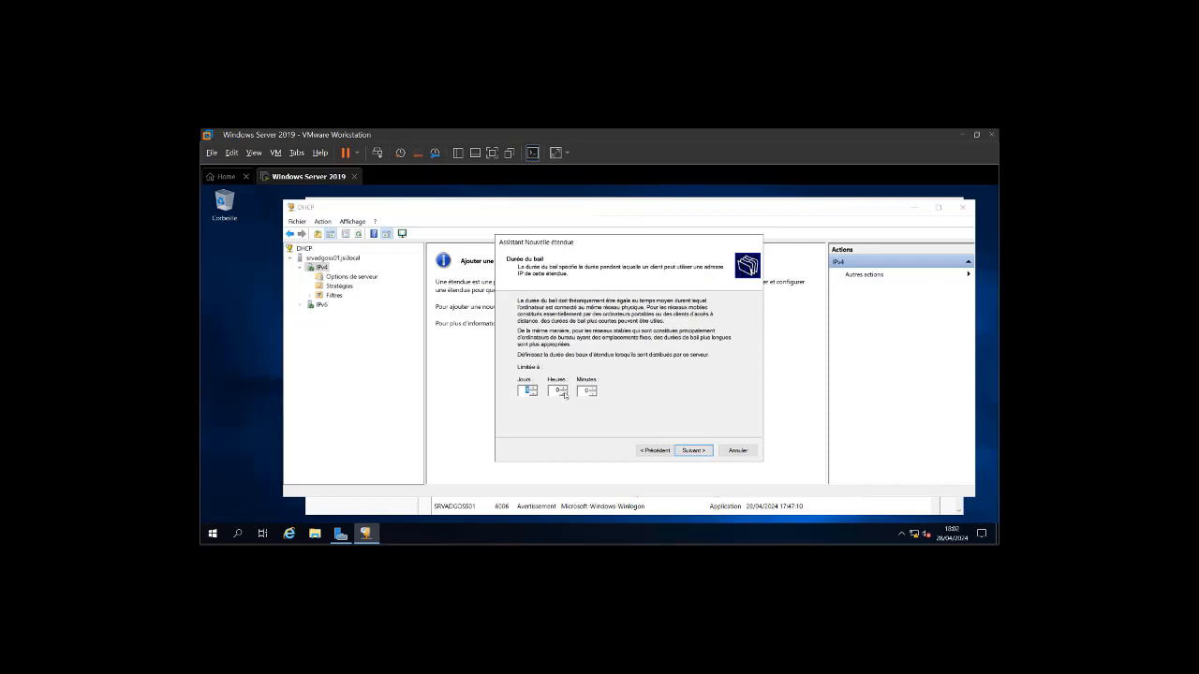
{"action": "left_click", "coordinate": [691, 451]}
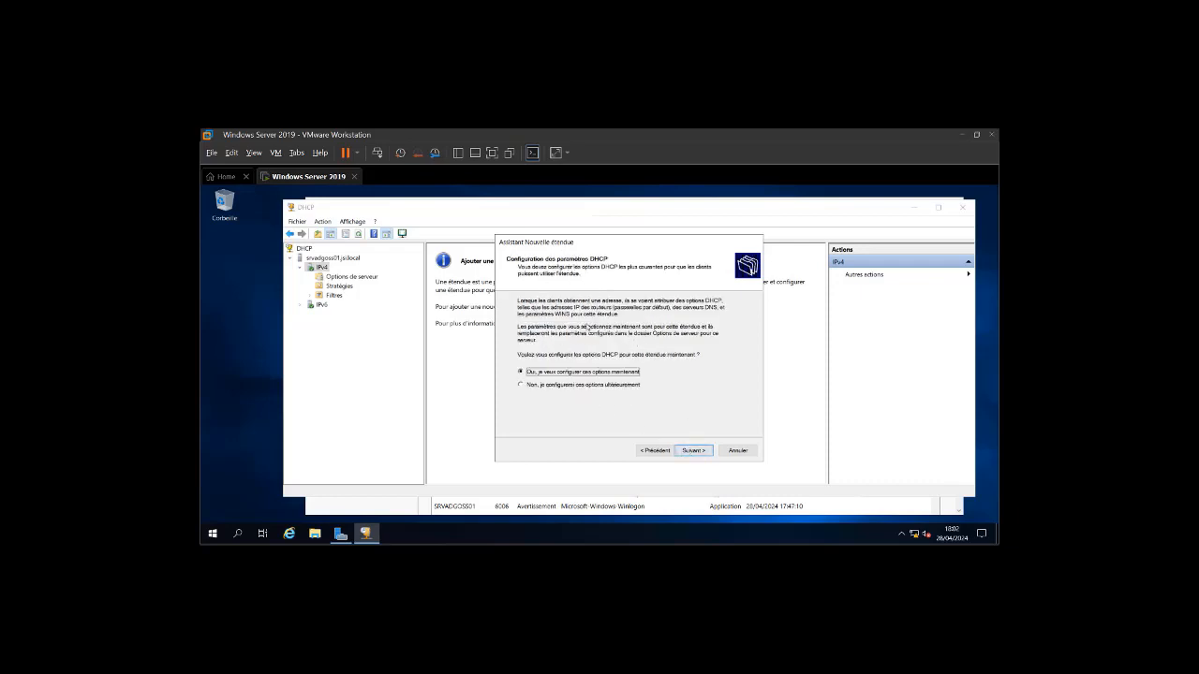
{"action": "left_click", "coordinate": [705, 454]}
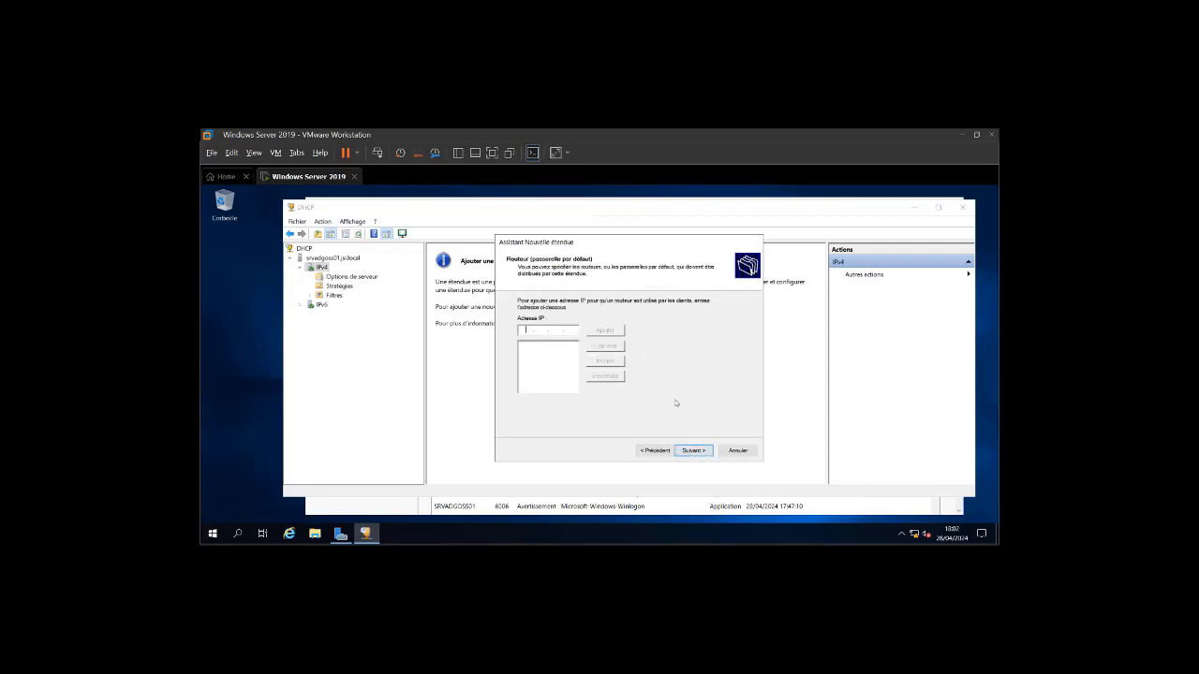
{"action": "left_click", "coordinate": [695, 453]}
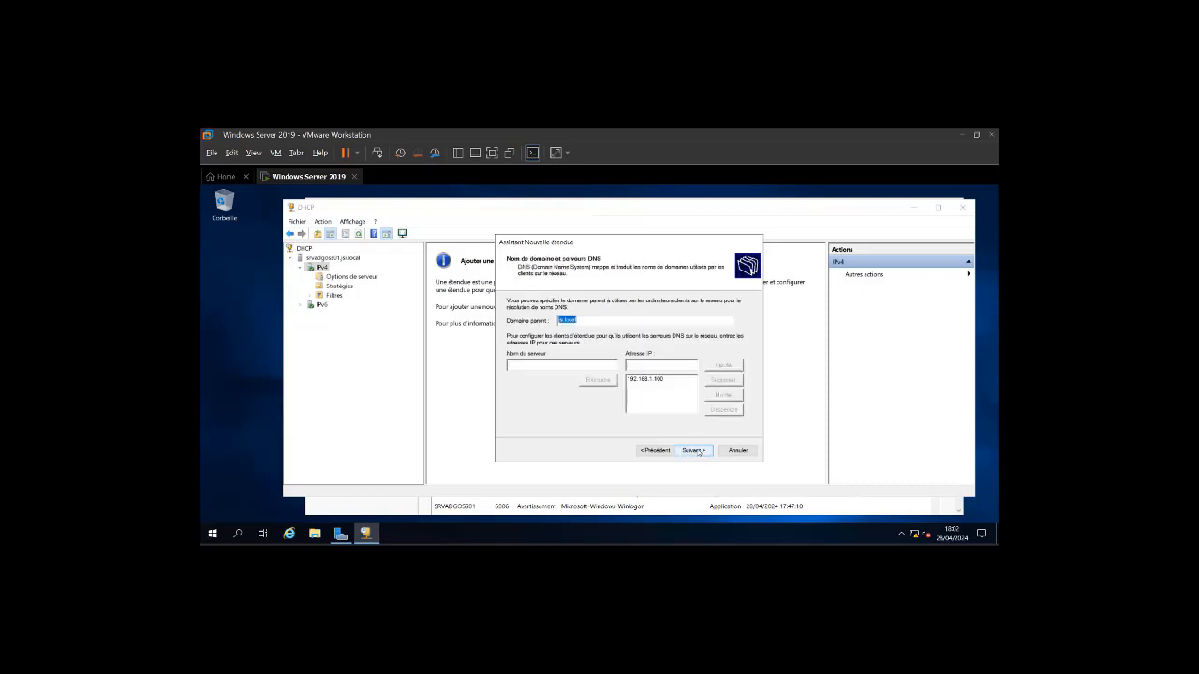
{"action": "left_click", "coordinate": [696, 452]}
{"action": "left_click", "coordinate": [696, 452]}
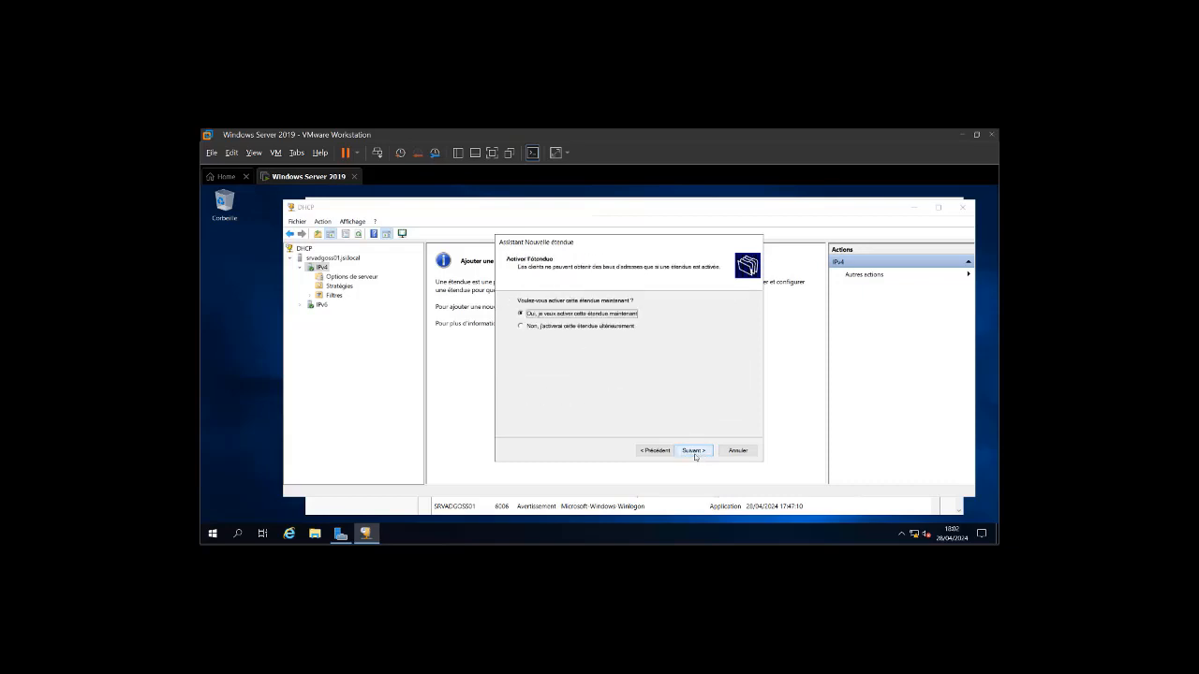
{"action": "left_click", "coordinate": [695, 454]}
{"action": "left_click", "coordinate": [694, 451]}
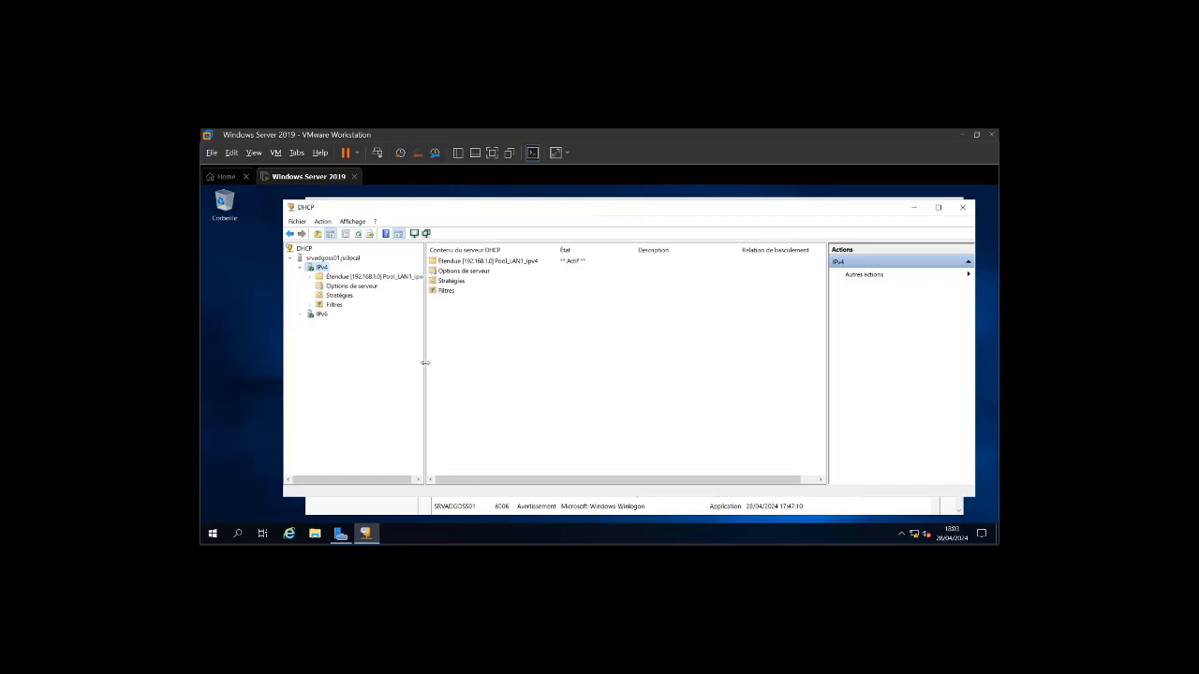
{"action": "left_click_drag", "start_coordinate": [424, 365], "coordinate": [456, 367]}
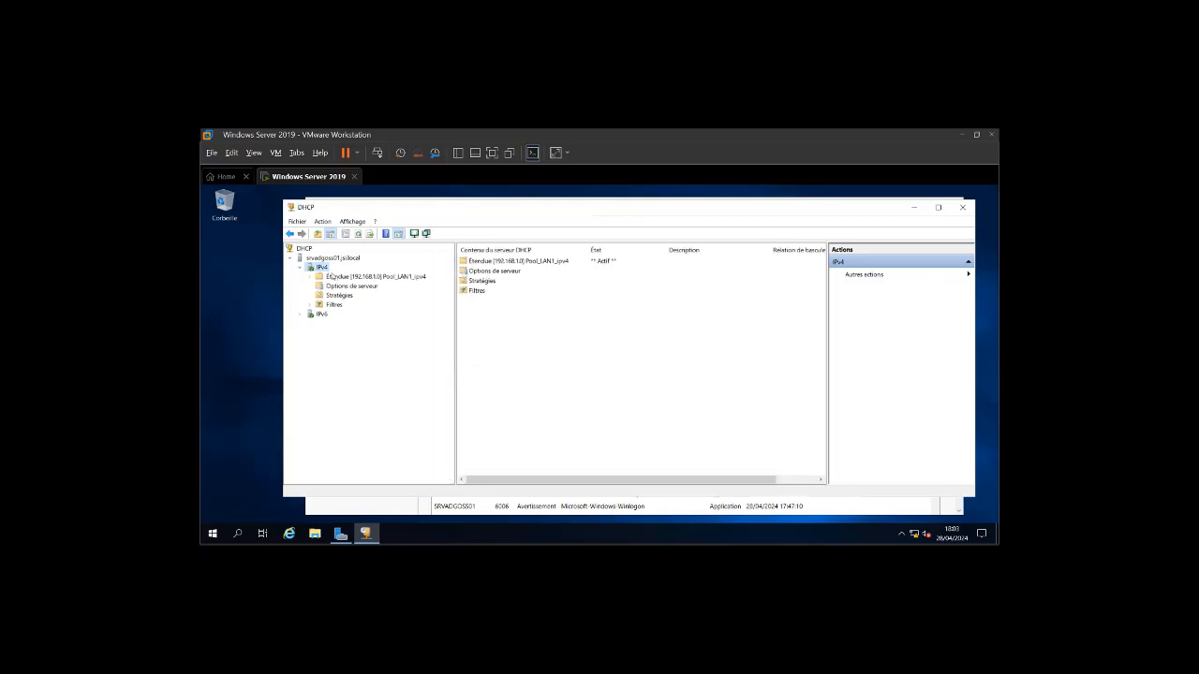
{"action": "right_click", "coordinate": [323, 269]}
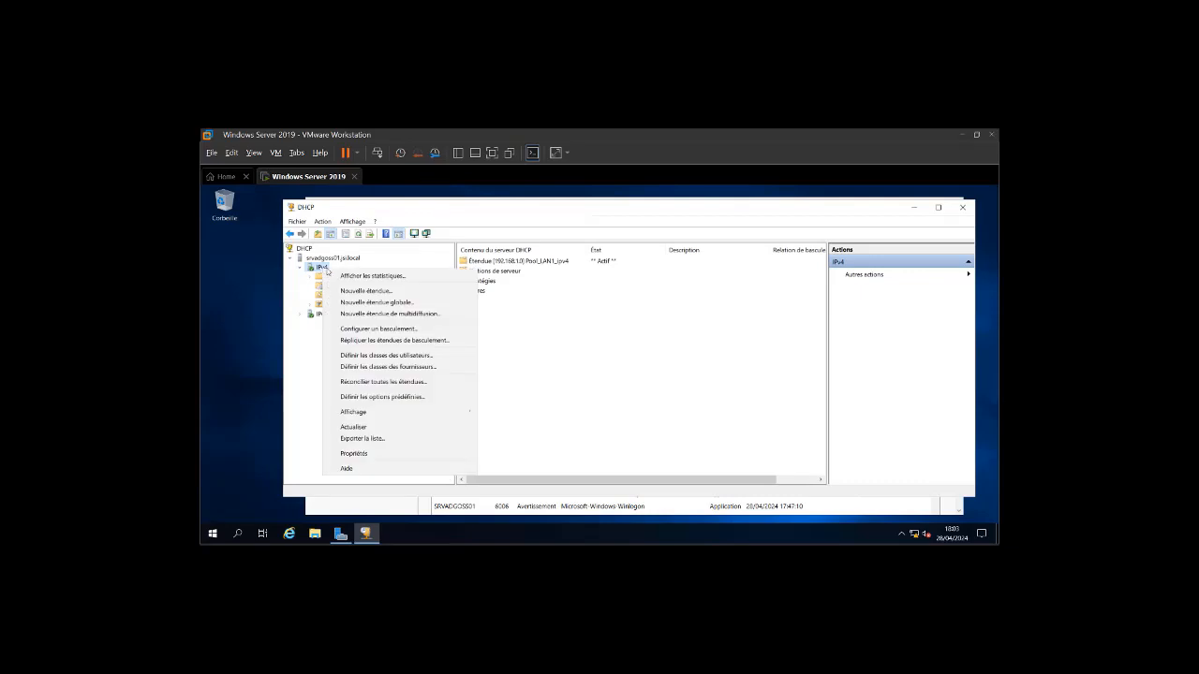
{"action": "left_click", "coordinate": [607, 373]}
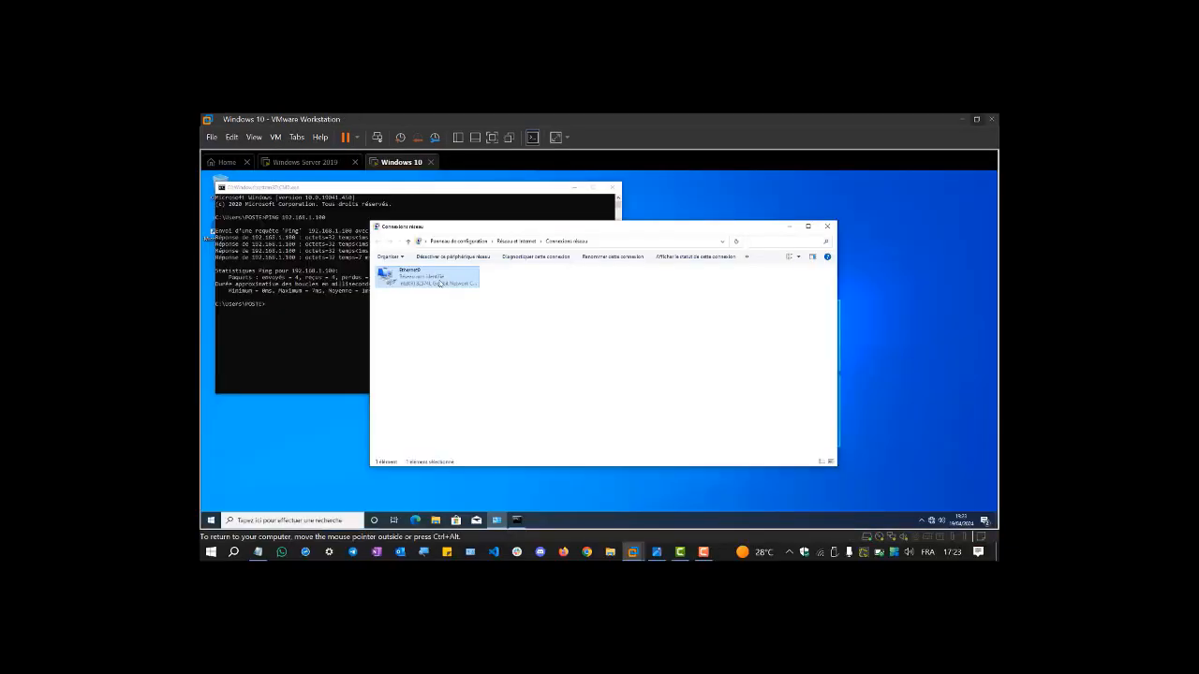
- Set Ethernet0 IPv4 to obtain IP and DNS automatically, then check the new lease with ipconfig
{"action": "right_click", "coordinate": [440, 281]}
{"action": "left_click", "coordinate": [466, 359]}
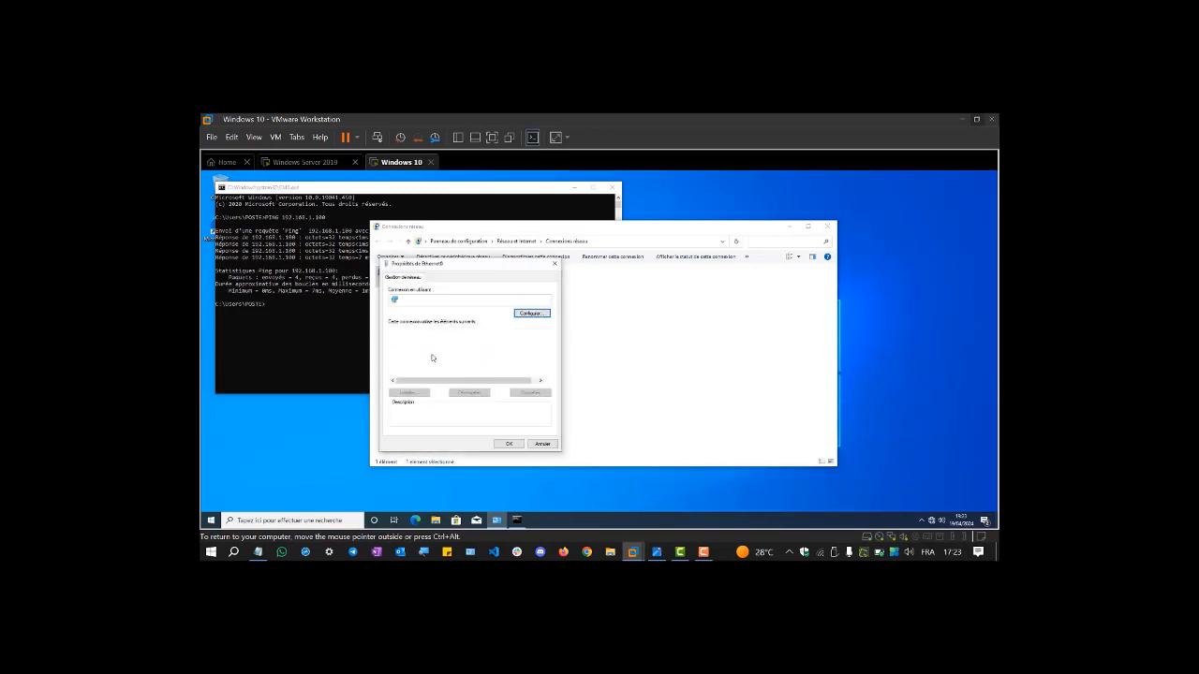
{"action": "double_click", "coordinate": [438, 352]}
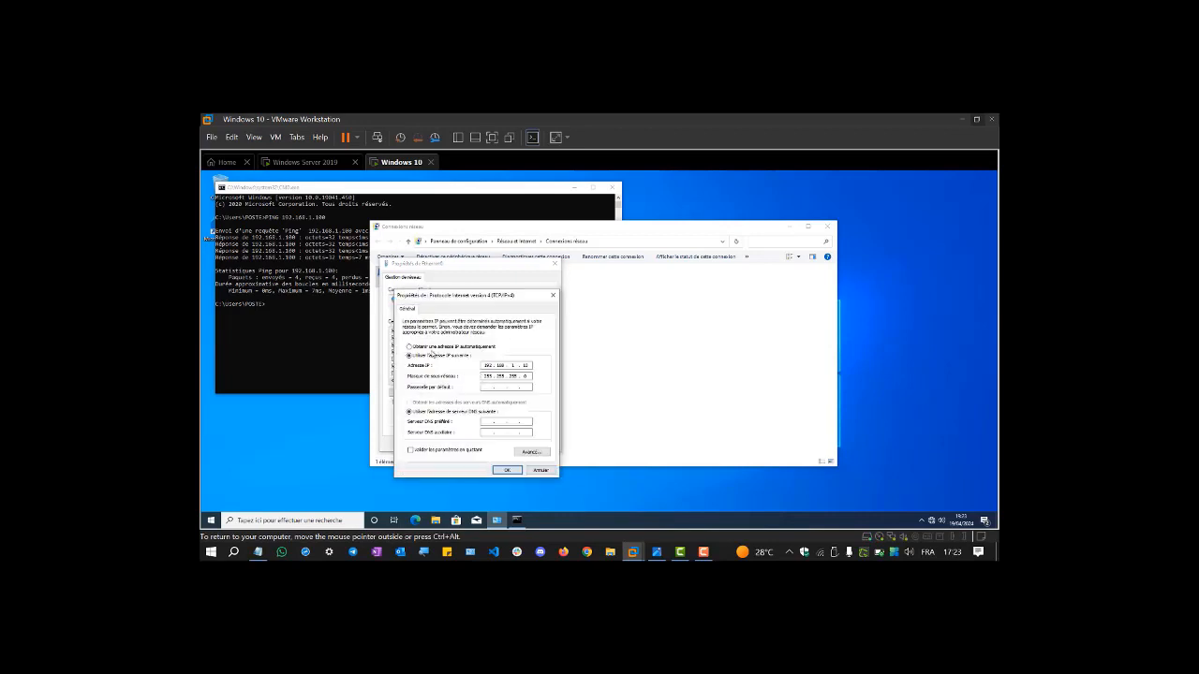
{"action": "left_click", "coordinate": [442, 348]}
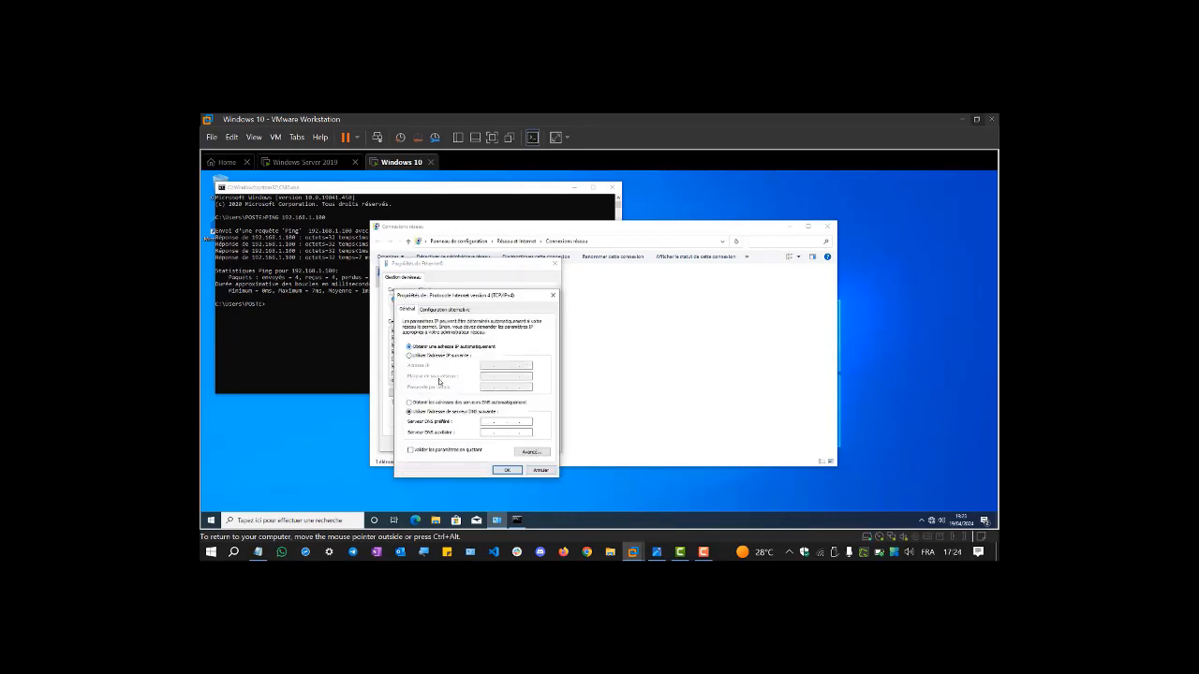
{"action": "left_click", "coordinate": [440, 403]}
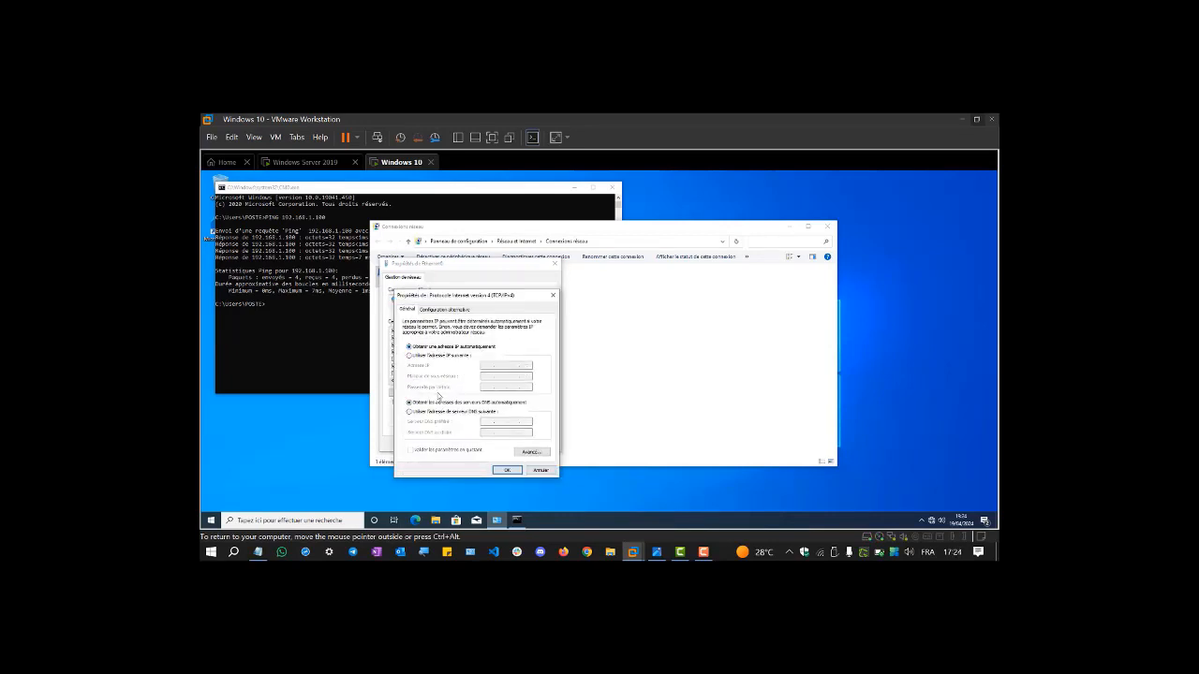
{"action": "left_click", "coordinate": [508, 472]}
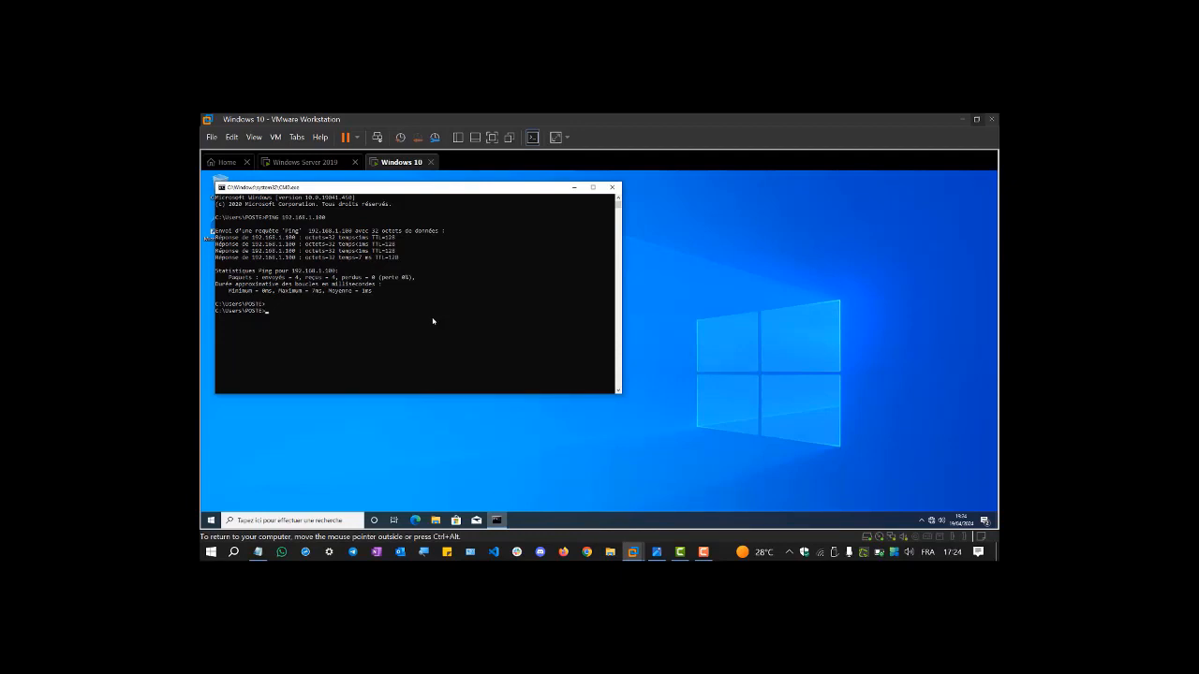
{"action": "type", "text": "ipconfig"}
{"action": "key", "text": "Return"}
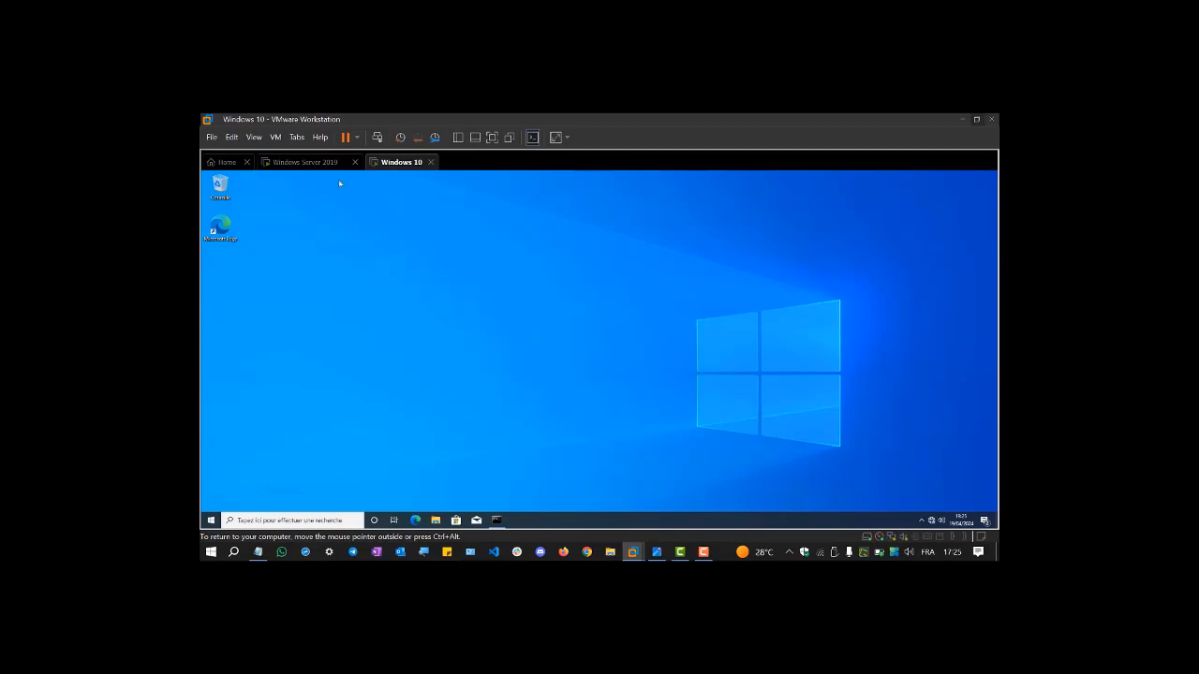
- On the Windows 10 client, launch SYSDM.CPL from the Run box to open System Properties
{"action": "left_click", "coordinate": [310, 162]}
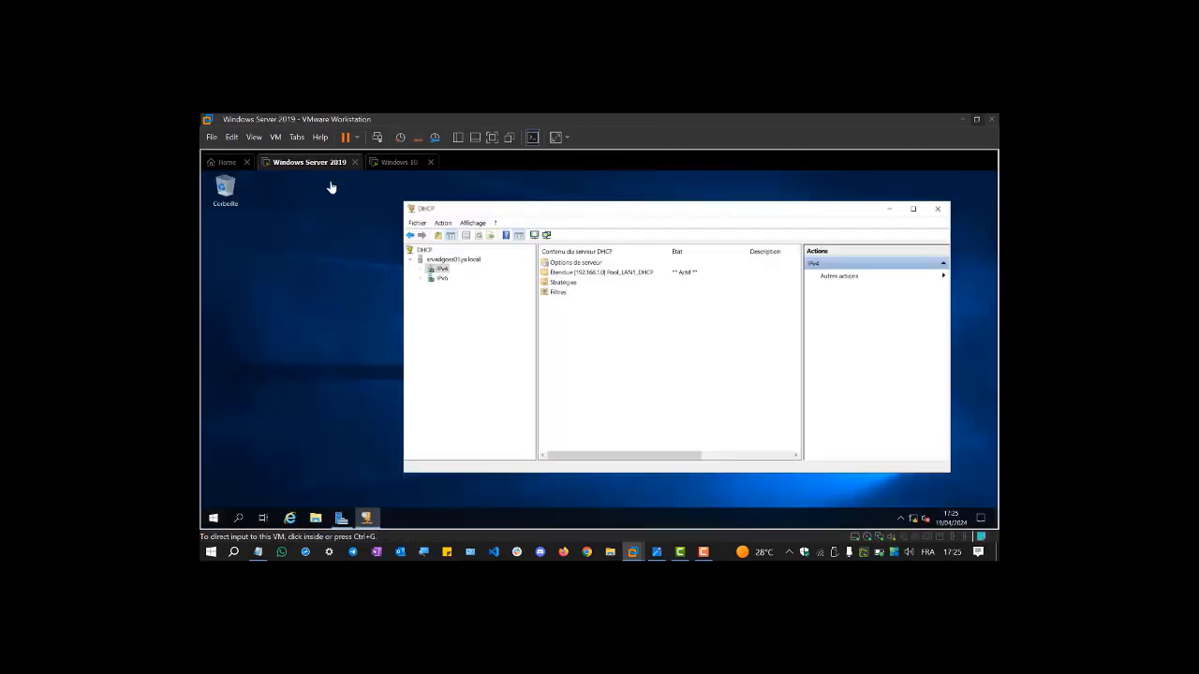
{"action": "left_click", "coordinate": [404, 163]}
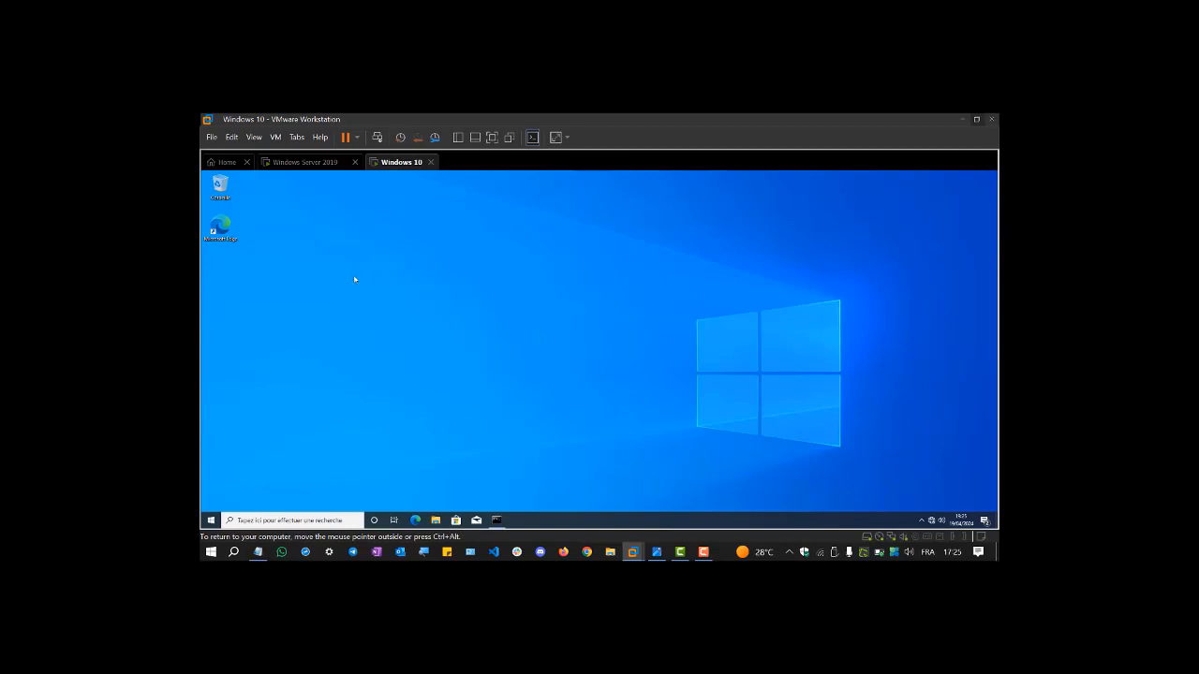
{"action": "key", "text": "super+r"}
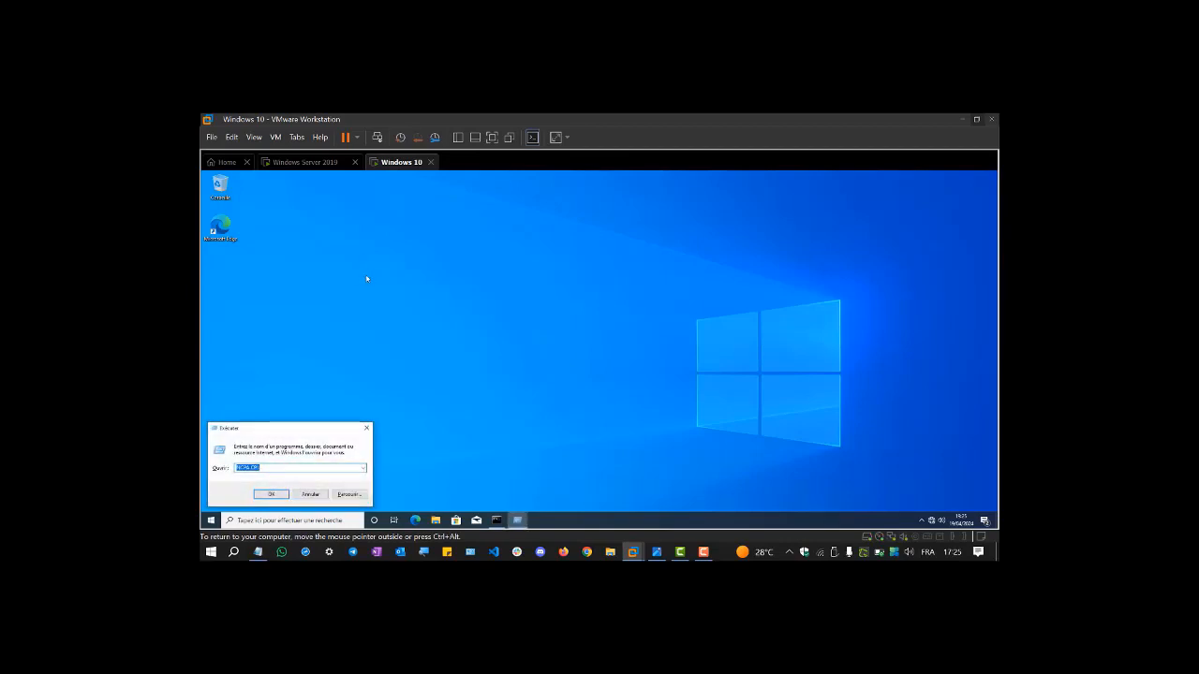
{"action": "key", "text": "BackSpace"}
{"action": "type", "text": "%YSDM.C"}
{"action": "key", "text": "Return"}
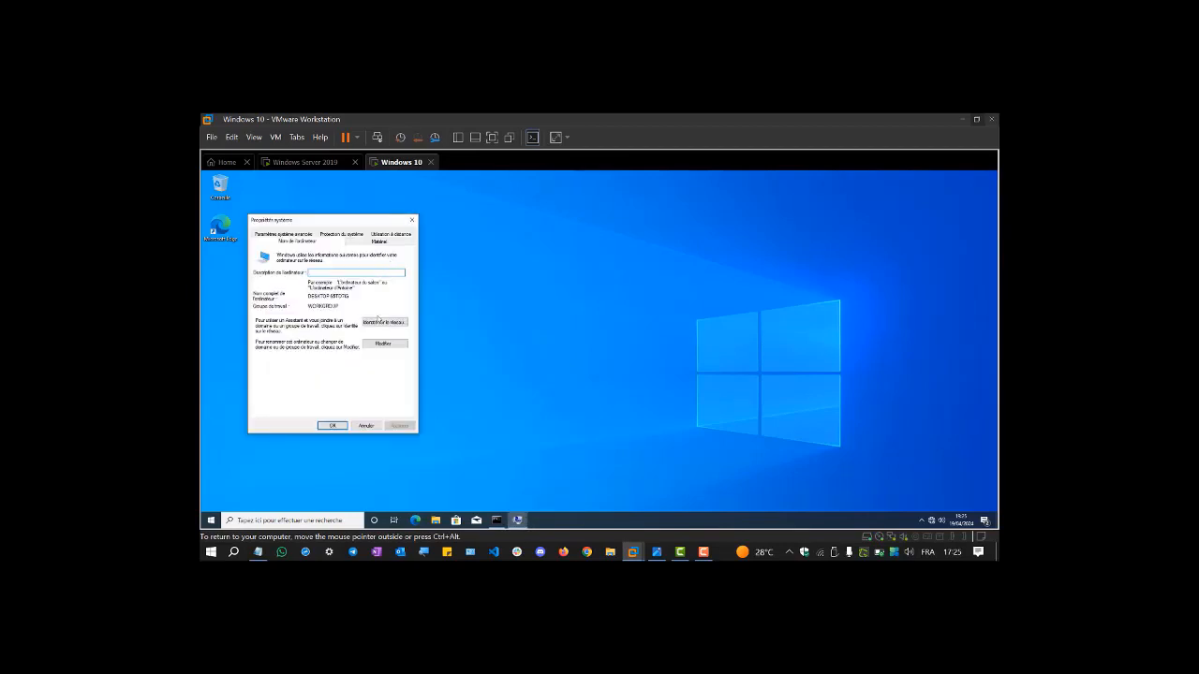
- Change membership to Domain, paste jsi.local copied from the notes, and confirm
{"action": "left_click", "coordinate": [382, 345]}
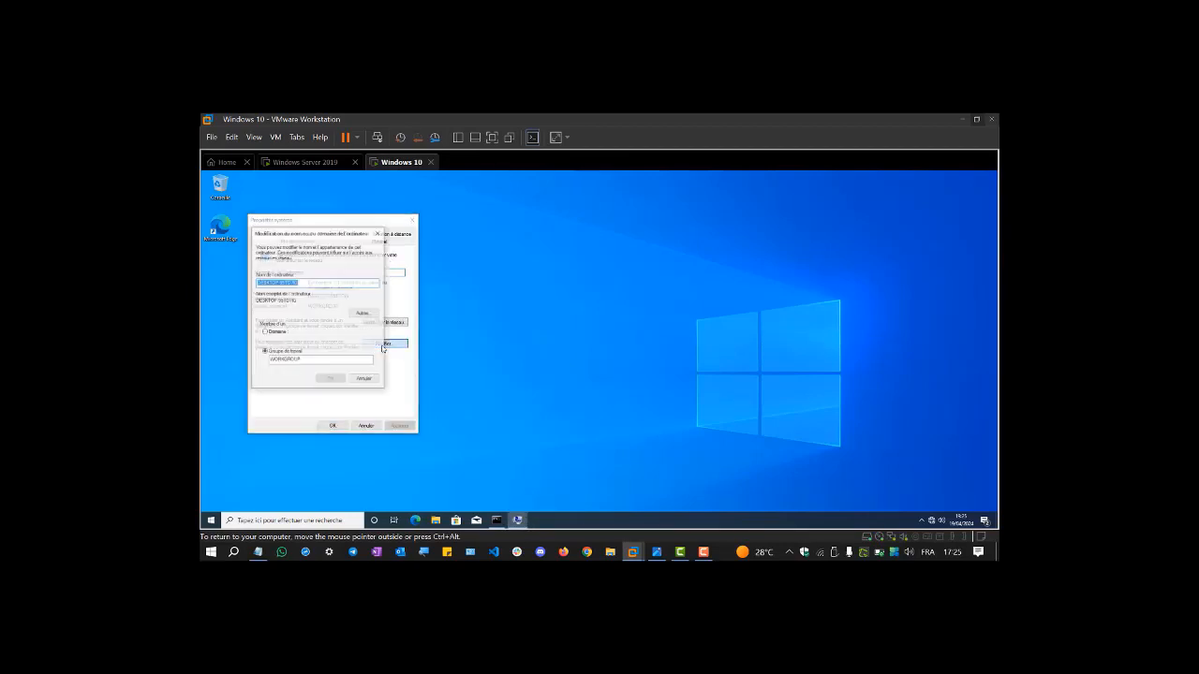
{"action": "left_click", "coordinate": [270, 332]}
{"action": "type", "text": "pcl"}
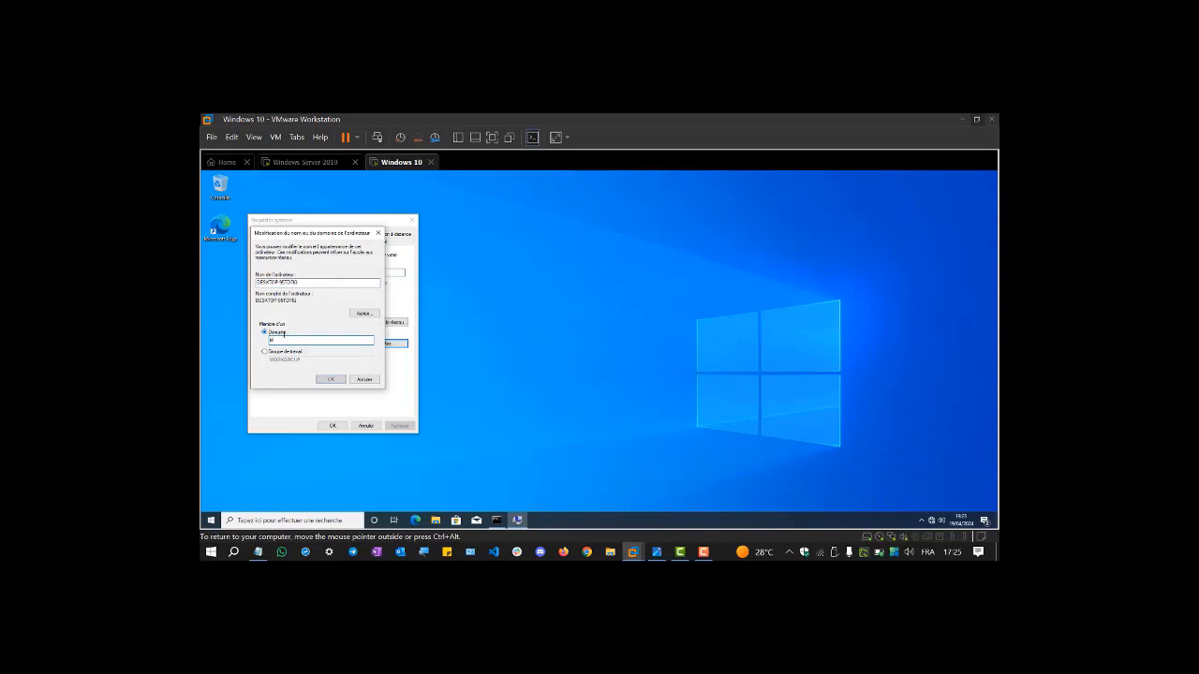
{"action": "key", "text": "BackSpace"}
{"action": "left_click", "coordinate": [257, 552]}
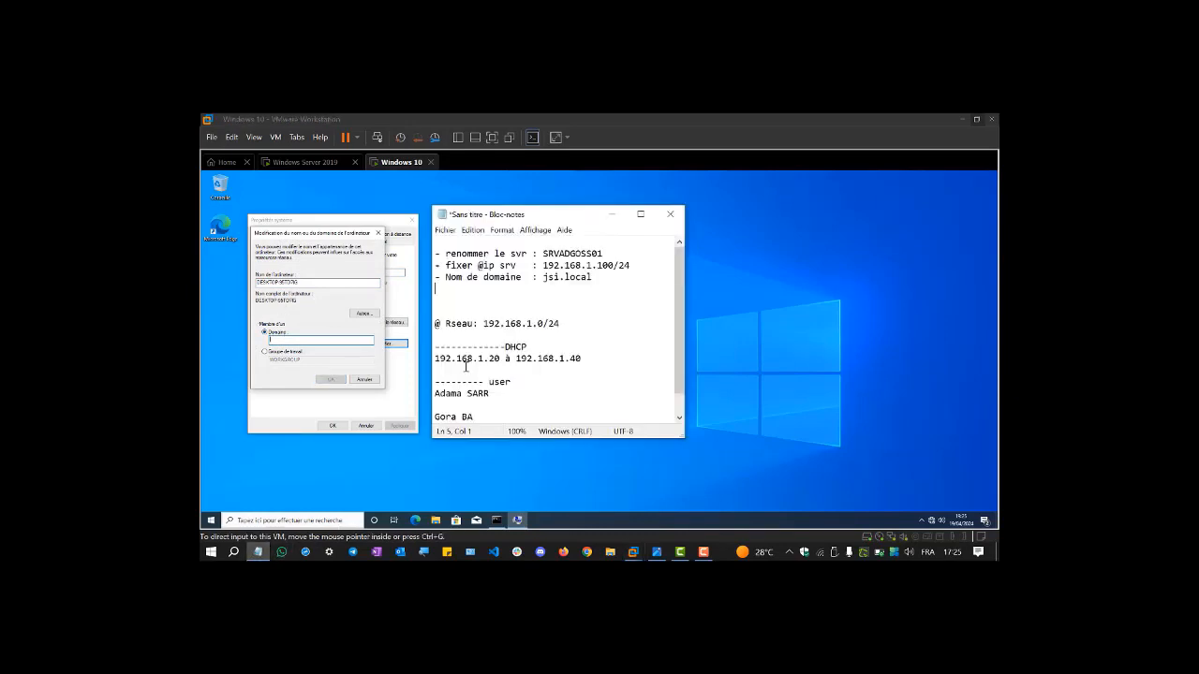
{"action": "double_click", "coordinate": [550, 275]}
{"action": "right_click", "coordinate": [552, 276]}
{"action": "left_click", "coordinate": [582, 313]}
{"action": "left_click", "coordinate": [339, 339]}
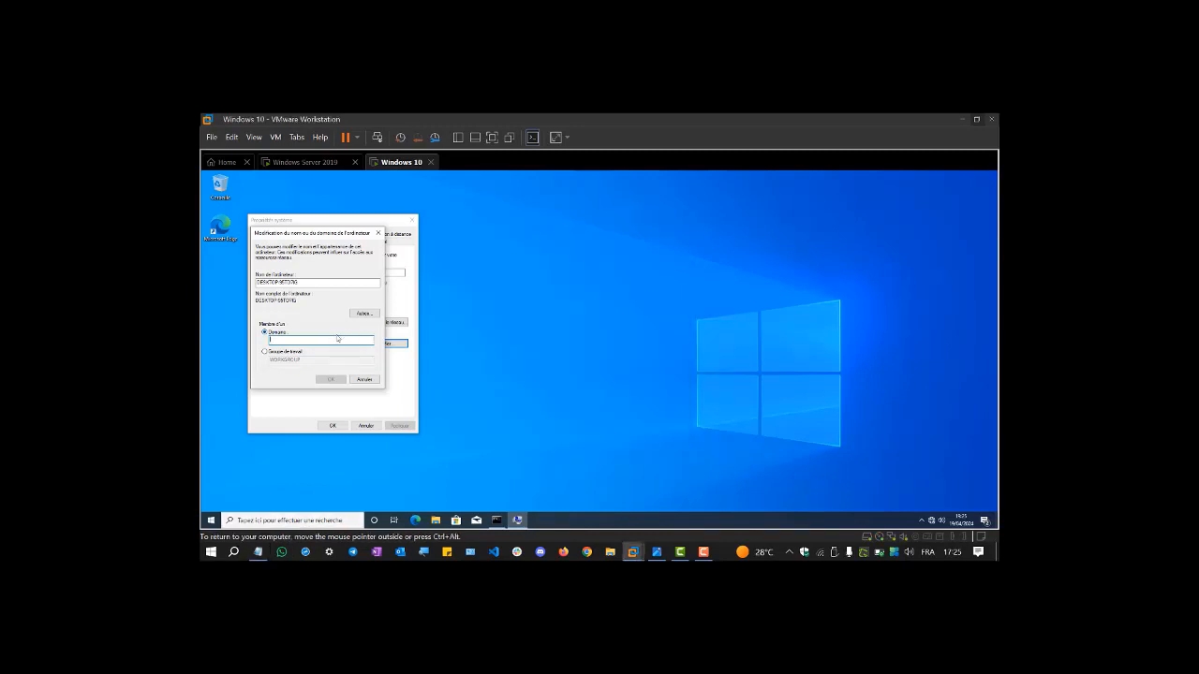
{"action": "key", "text": "ctrl+v"}
{"action": "left_click", "coordinate": [331, 381]}
- Authenticate as Administrateur with the account password, accept the welcome and restart notices, and close System Properties
{"action": "left_click", "coordinate": [328, 381]}
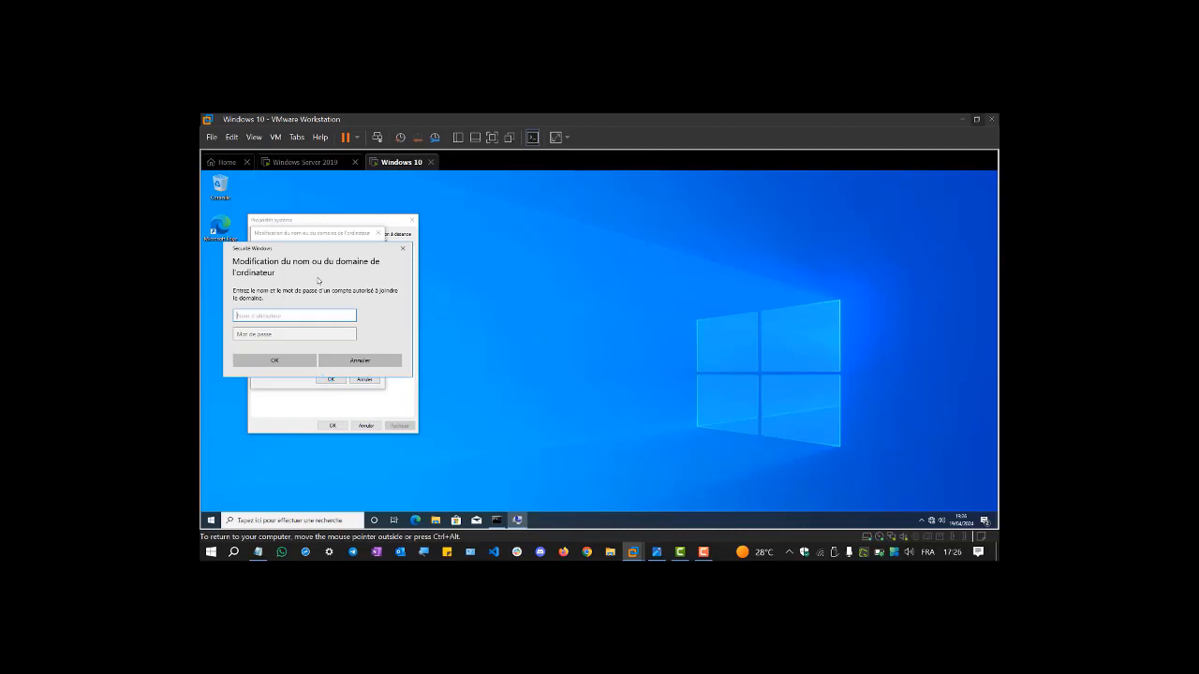
{"action": "left_click_drag", "start_coordinate": [322, 255], "coordinate": [555, 256]}
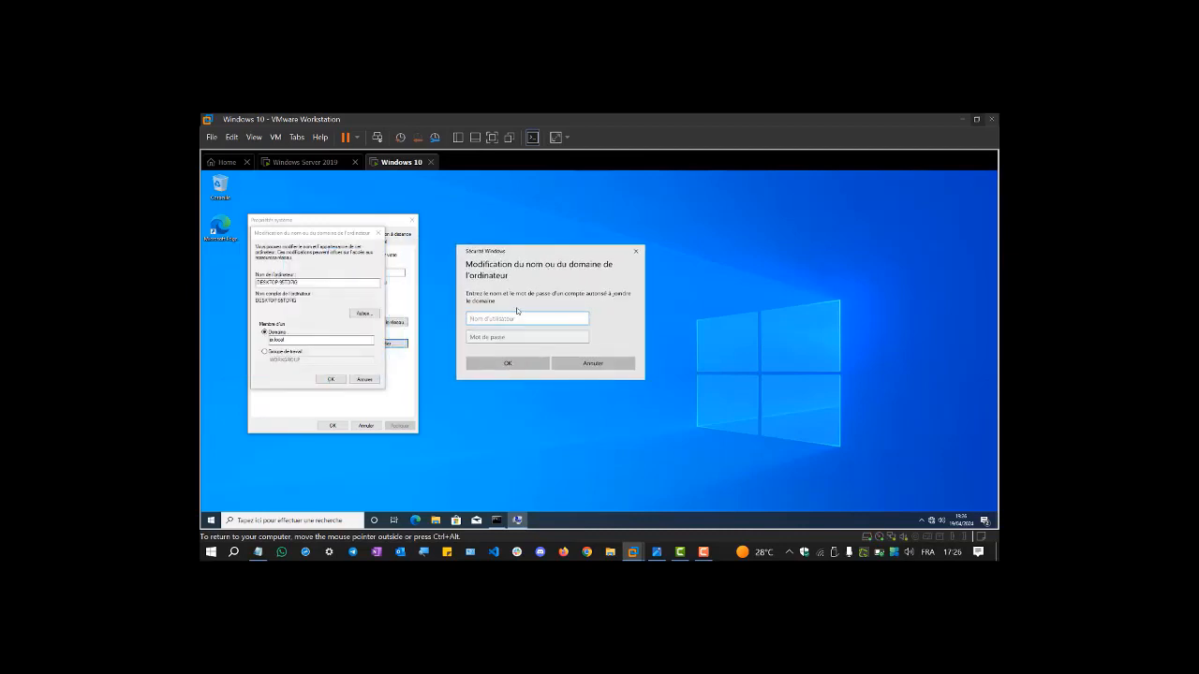
{"action": "type", "text": "Administrateur"}
{"action": "left_click", "coordinate": [492, 337]}
{"action": "type", "text": "P"}
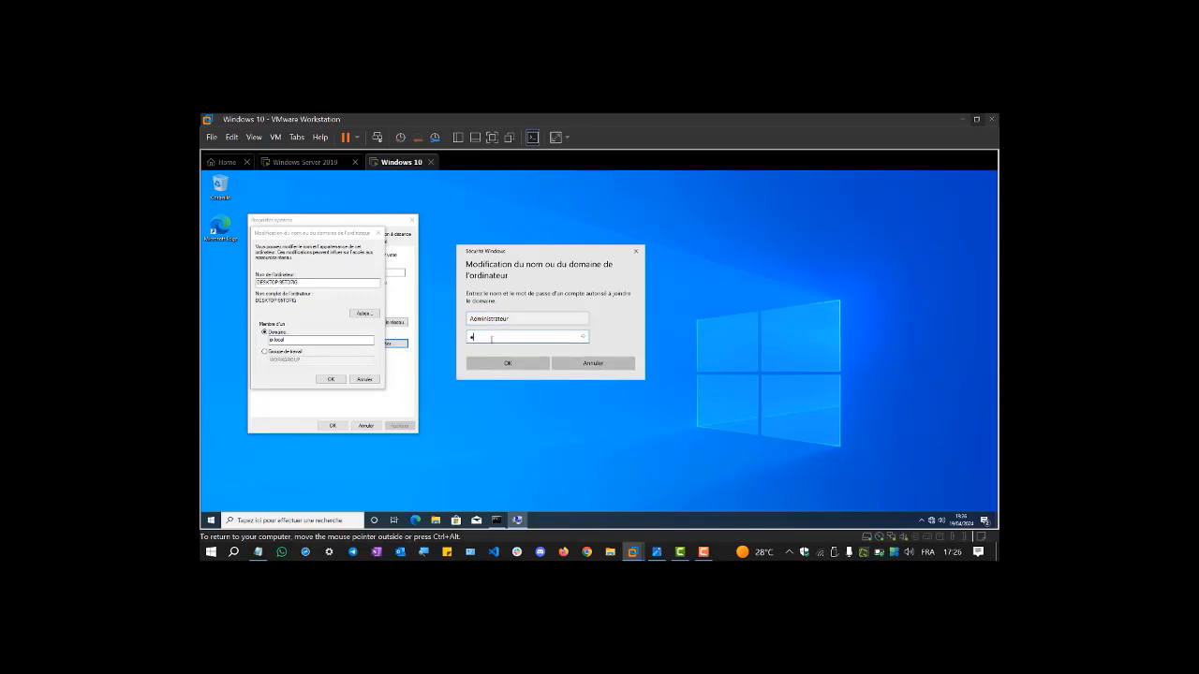
{"action": "type", "text": "asser"}
{"action": "key", "text": "Caps_Lock"}
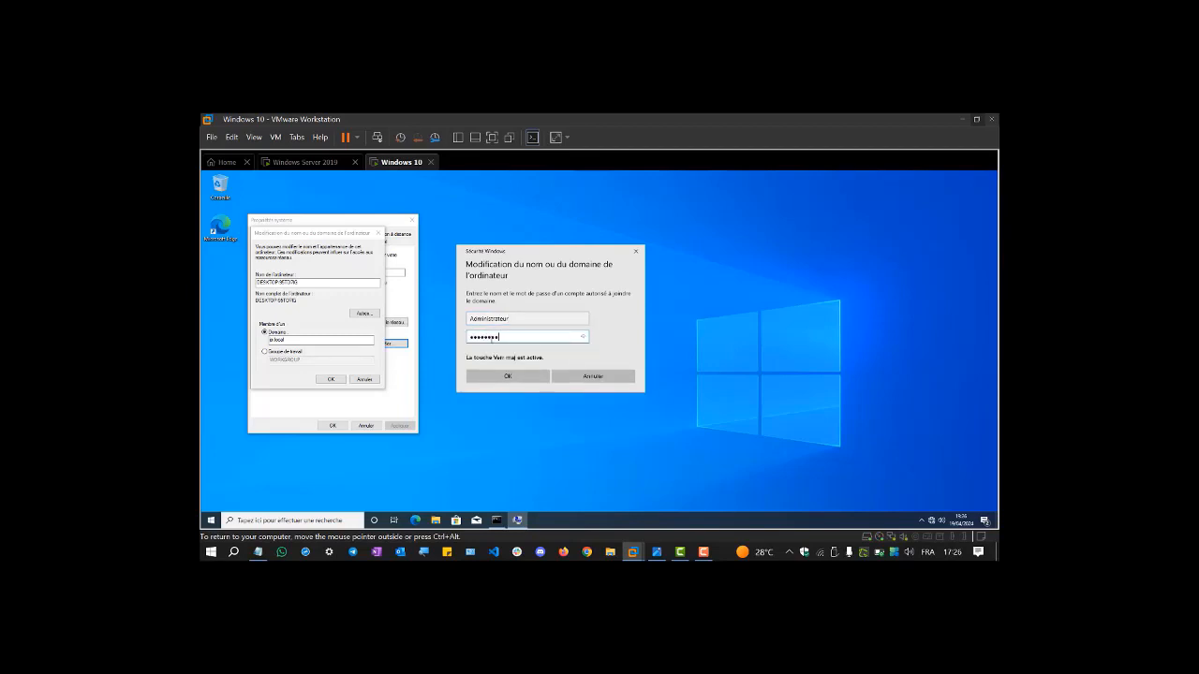
{"action": "key", "text": "Return"}
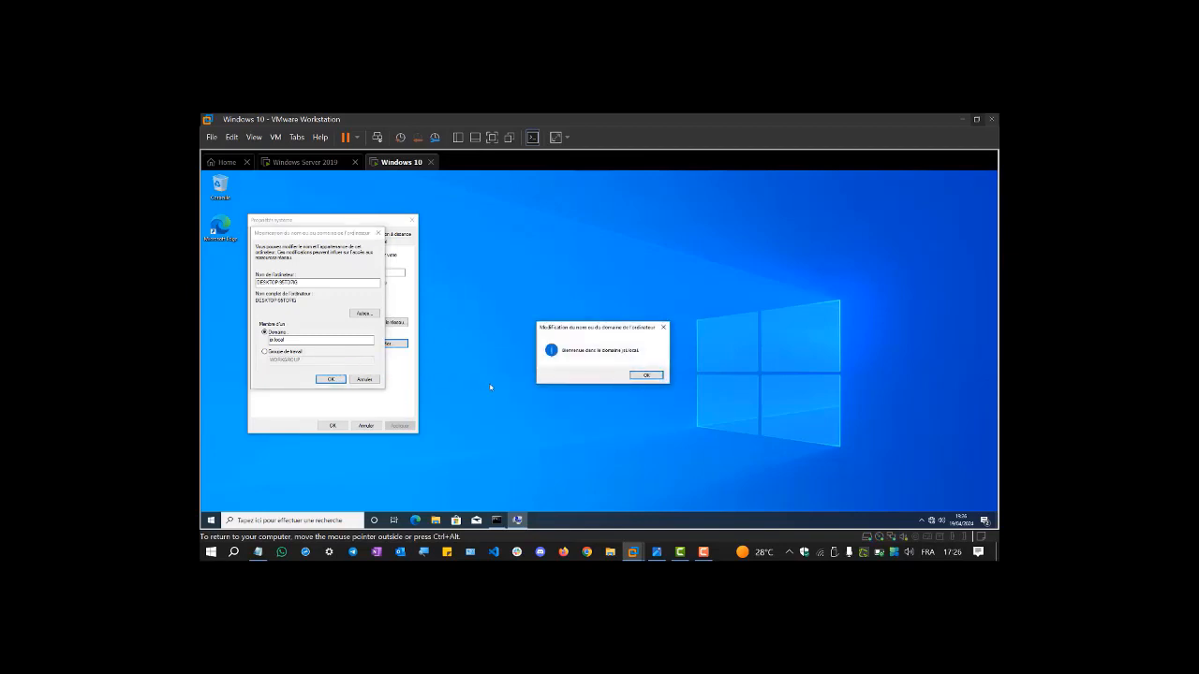
{"action": "left_click", "coordinate": [646, 375]}
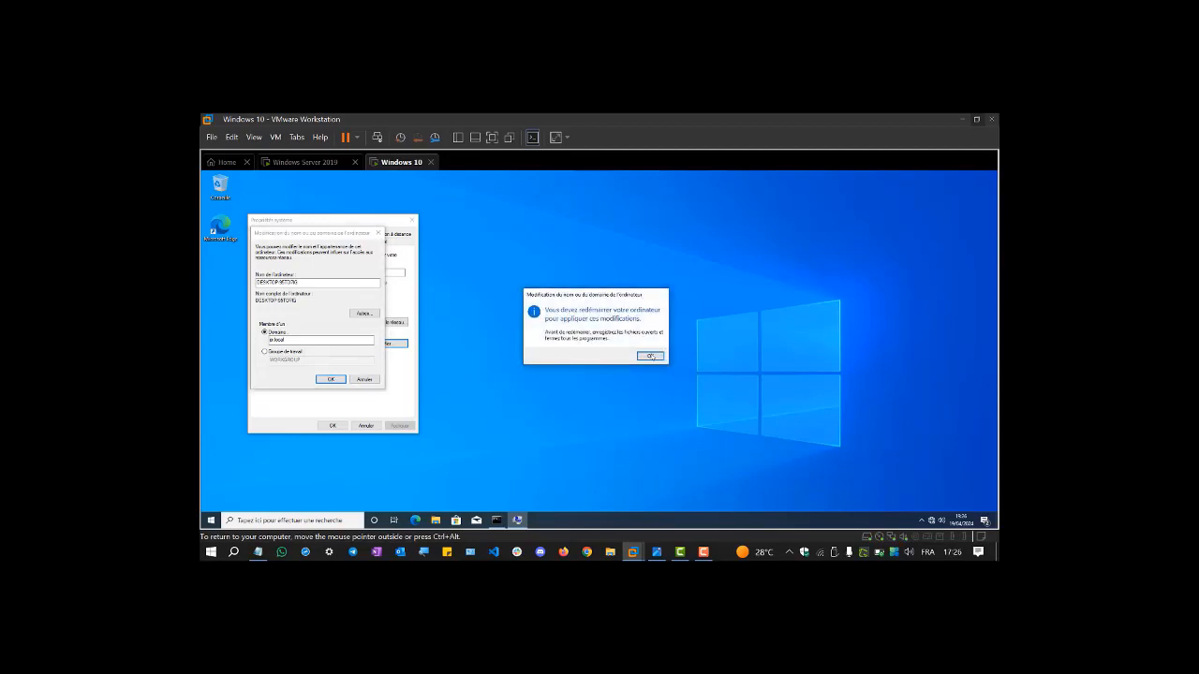
{"action": "left_click", "coordinate": [649, 355]}
{"action": "left_click", "coordinate": [332, 426]}
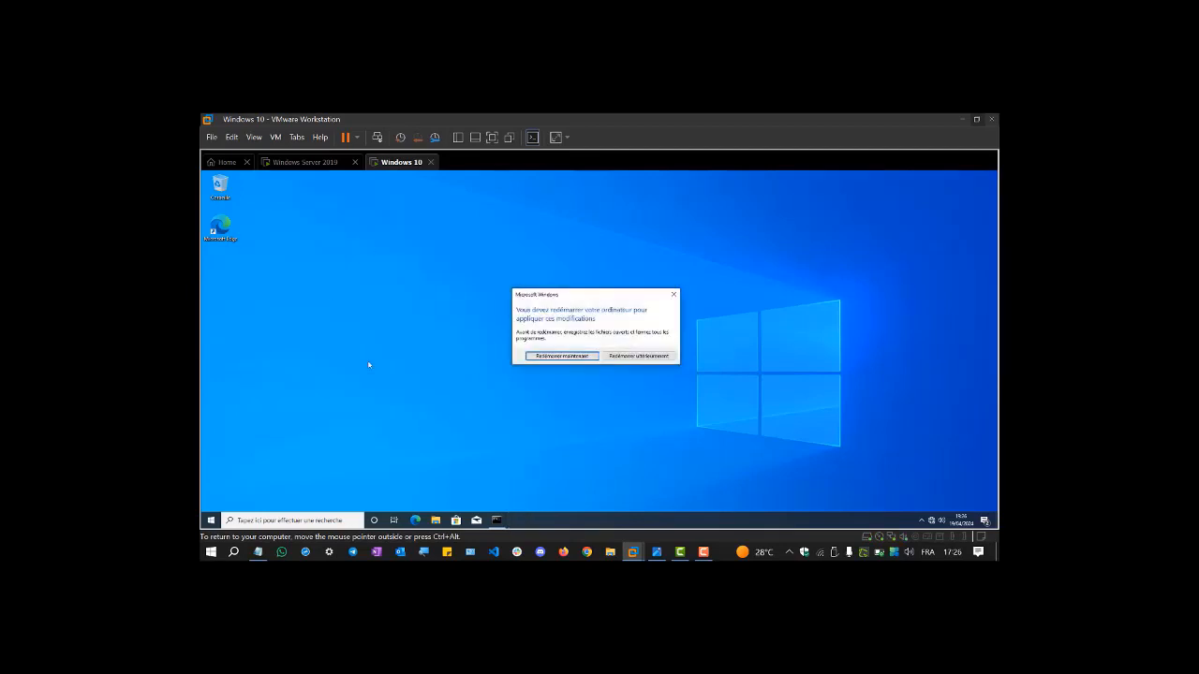
- Choose Redémarrer maintenant to restart the Windows 10 client, then hide the host image viewer
{"action": "left_click", "coordinate": [560, 358]}
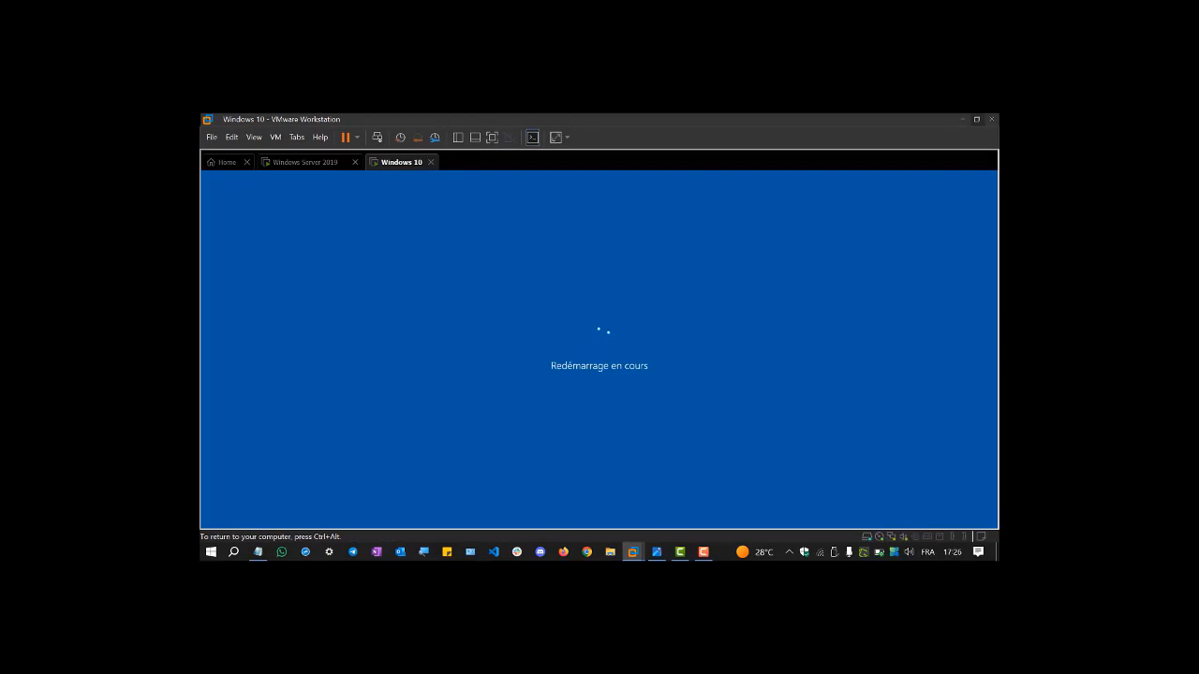
{"action": "key", "text": "ctrl+alt"}
{"action": "left_click", "coordinate": [653, 550]}
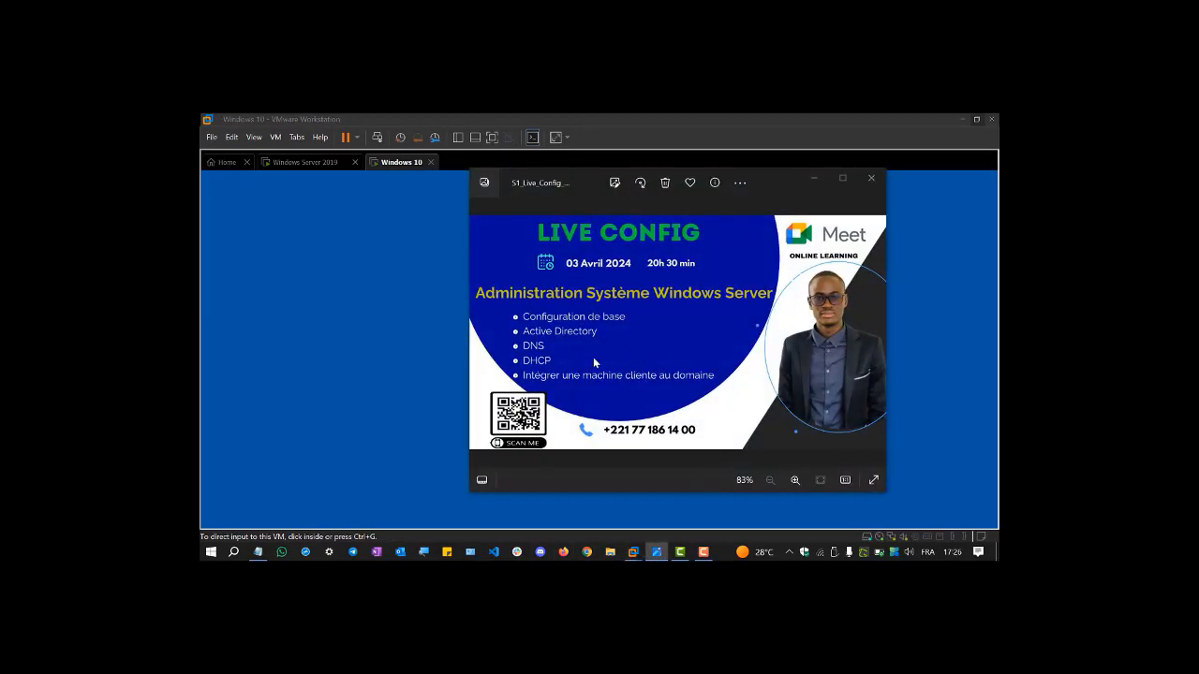
{"action": "left_click", "coordinate": [815, 180]}
{"action": "left_click", "coordinate": [326, 178]}
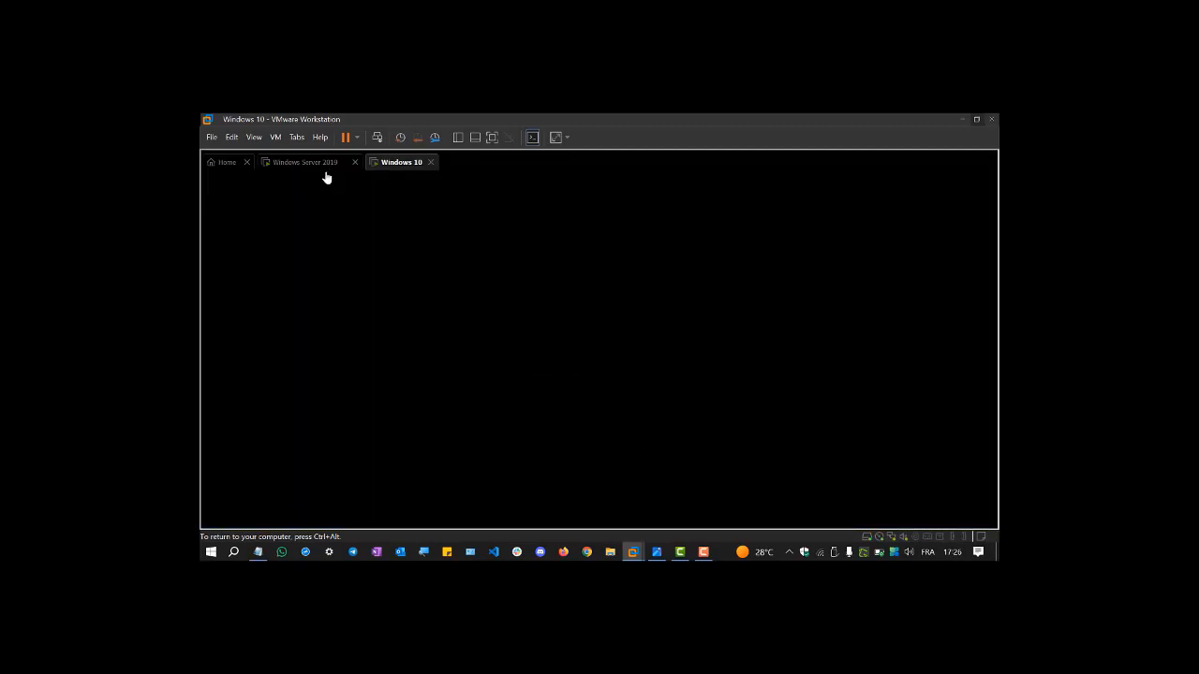
- On the server, launch Active Directory Users and Computers from Outils, maximize it, and right-click Users
{"action": "left_click", "coordinate": [305, 161]}
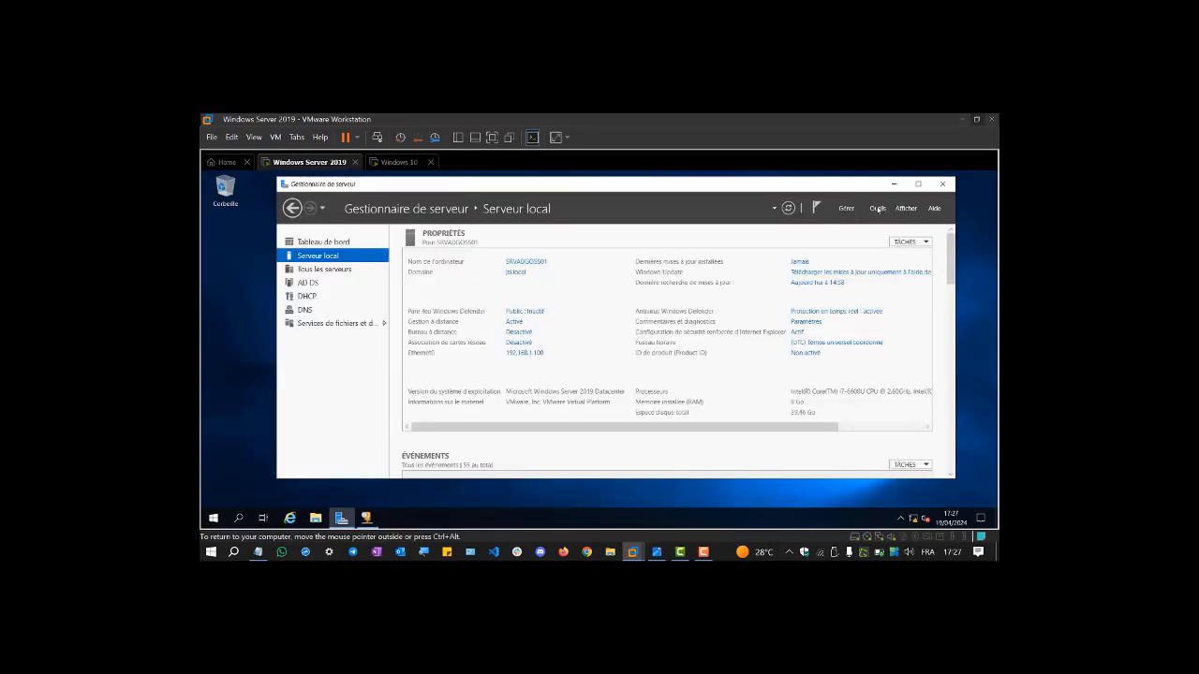
{"action": "left_click", "coordinate": [878, 208]}
{"action": "scroll", "coordinate": [886, 366], "scroll_direction": "down", "scroll_amount": 3}
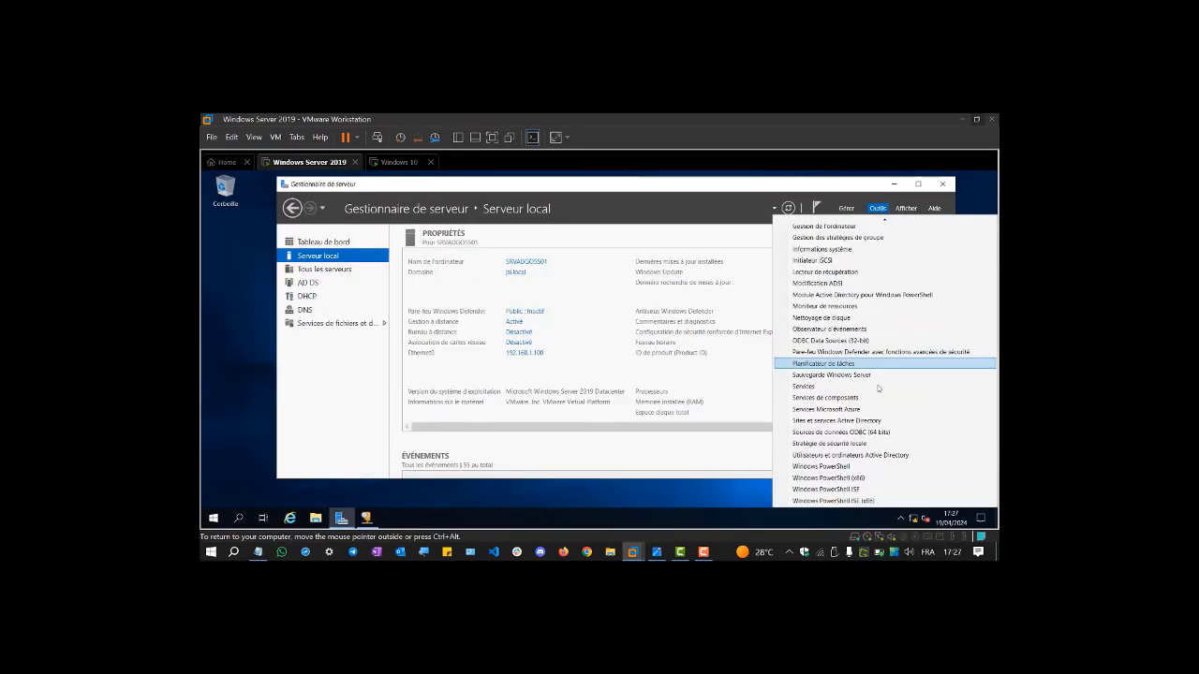
{"action": "left_click", "coordinate": [902, 454]}
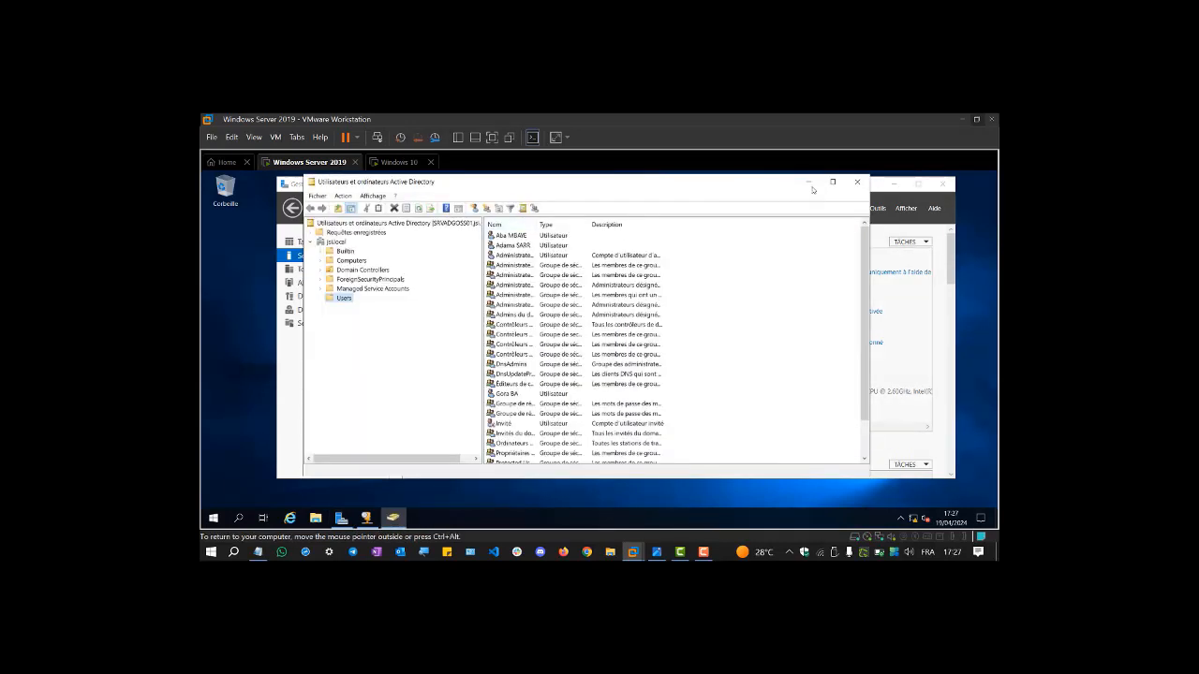
{"action": "left_click", "coordinate": [833, 182]}
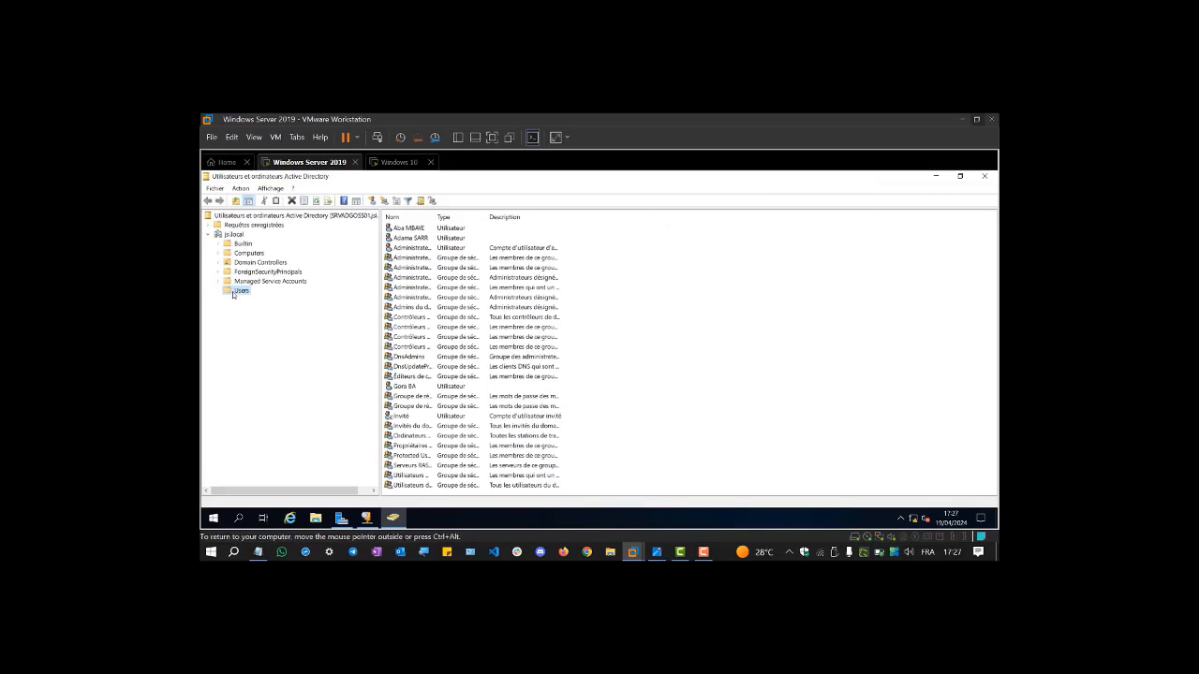
{"action": "right_click", "coordinate": [233, 293]}
- Start a new user under Nouveau > Utilisateur, entering the user's first name, last name and logon name
{"action": "mouse_move", "coordinate": [334, 329]}
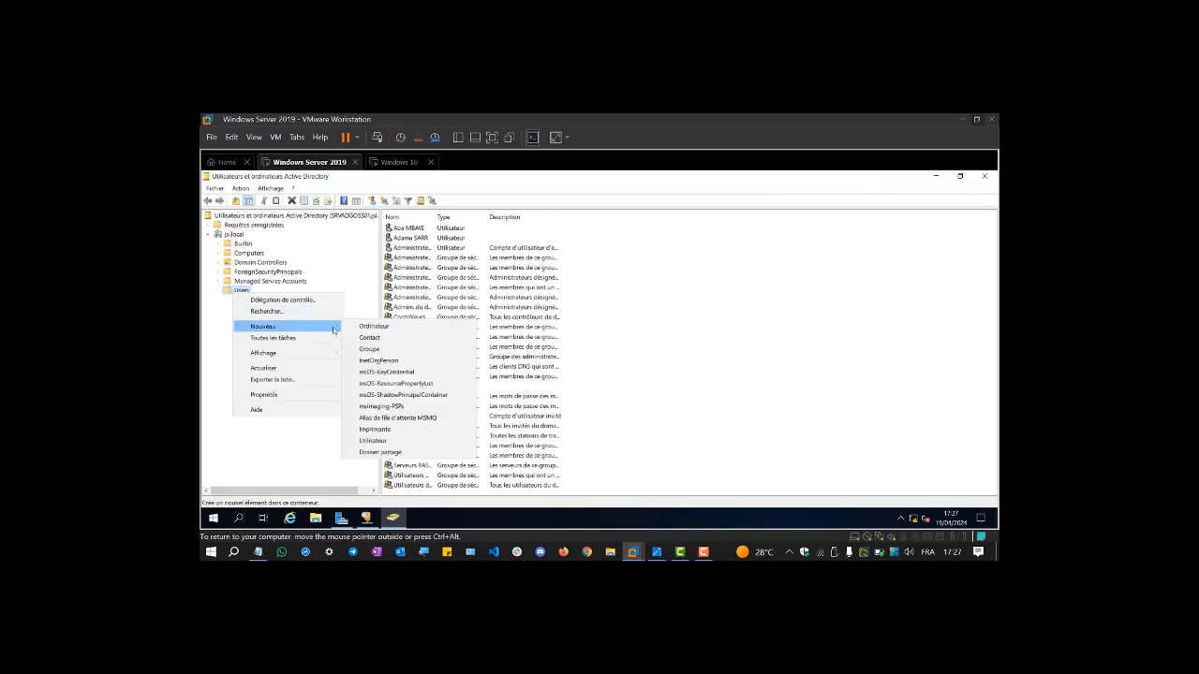
{"action": "left_click", "coordinate": [380, 440]}
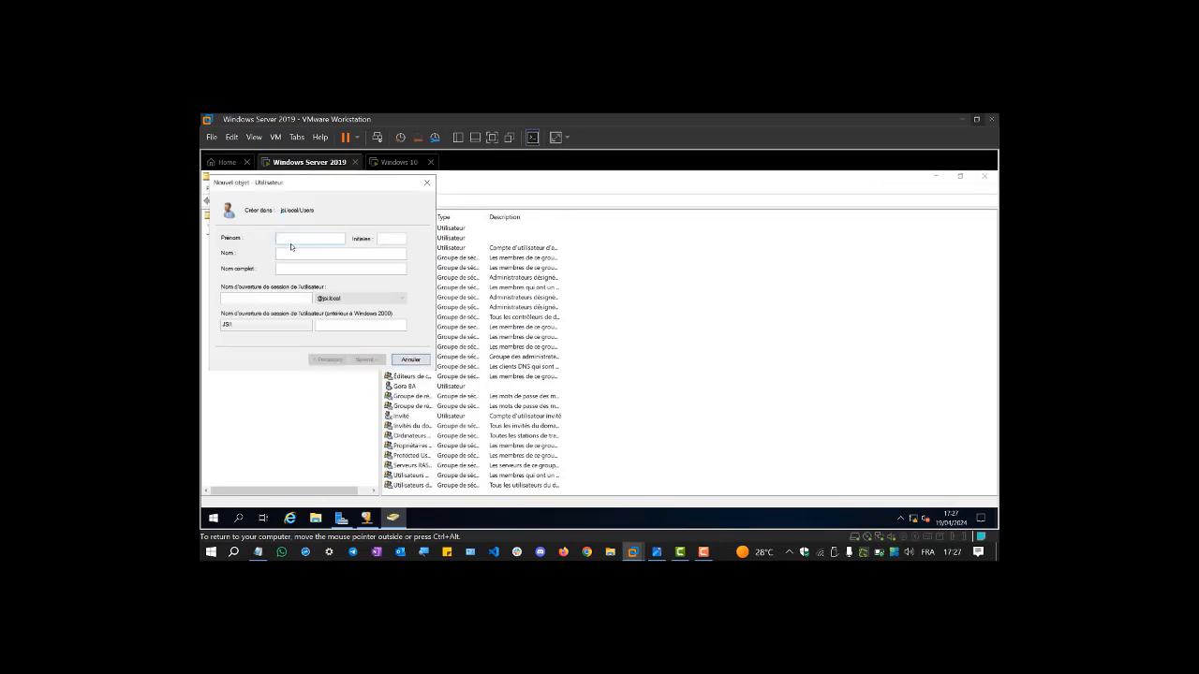
{"action": "key", "text": "Tab"}
{"action": "key", "text": "Tab"}
{"action": "type", "text": "dj"}
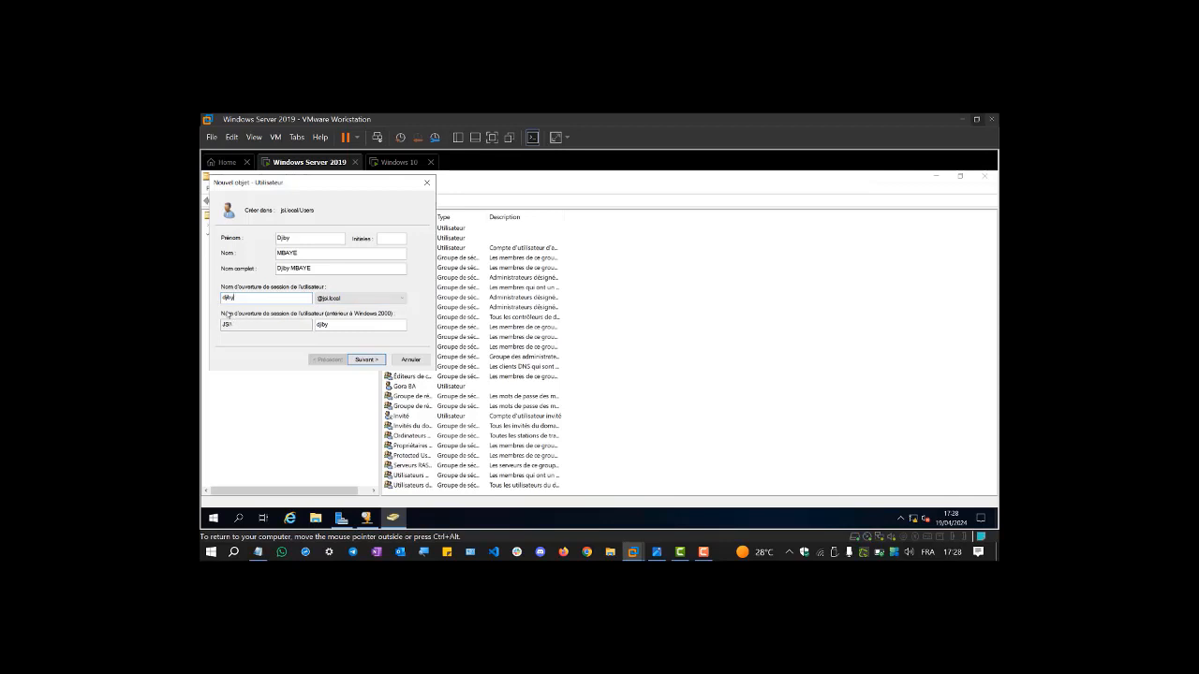
{"action": "left_click", "coordinate": [365, 361]}
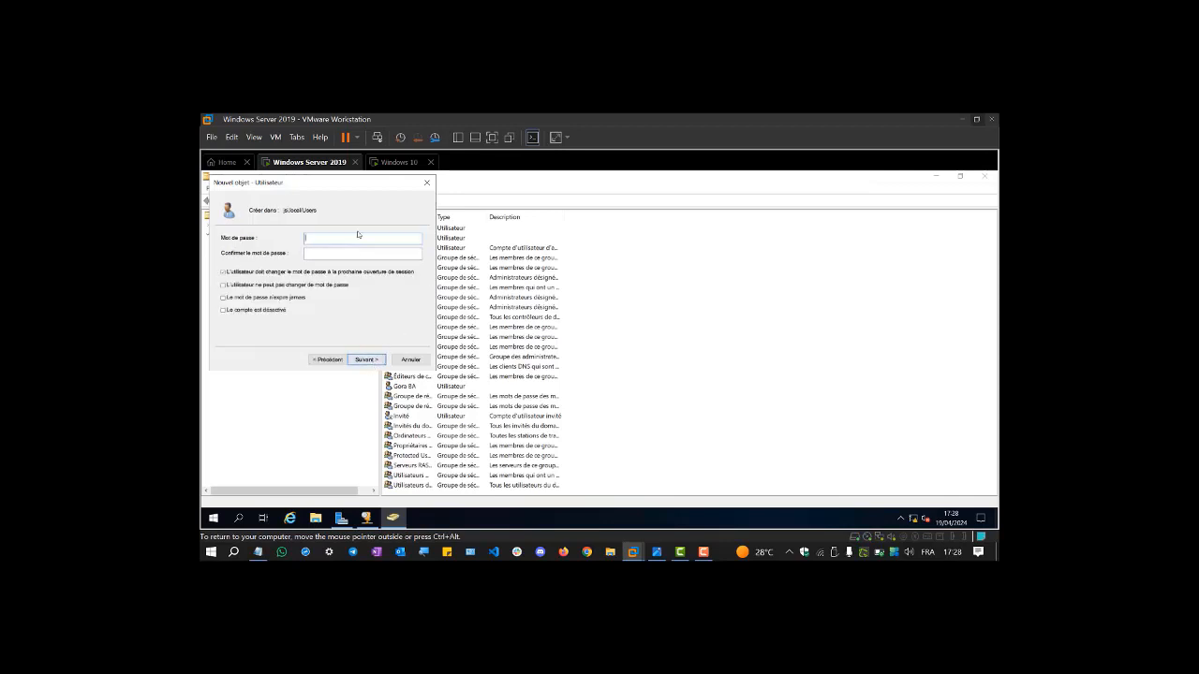
- Type and confirm the new user's password, then complete the wizard with Suivant and Terminer
{"action": "left_click", "coordinate": [356, 235]}
{"action": "type", "text": "PAsser"}
{"action": "key", "text": "Caps_Lock"}
{"action": "type", "text": "12"}
{"action": "key", "text": "BackSpace"}
{"action": "key", "text": "BackSpace"}
{"action": "key", "text": "BackSpace"}
{"action": "key", "text": "BackSpace"}
{"action": "key", "text": "BackSpace"}
{"action": "key", "text": "BackSpace"}
{"action": "key", "text": "BackSpace"}
{"action": "key", "text": "BackSpace"}
{"action": "key", "text": "BackSpace"}
{"action": "key", "text": "BackSpace"}
{"action": "type", "text": "Passer"}
{"action": "key", "text": "Caps_Lock"}
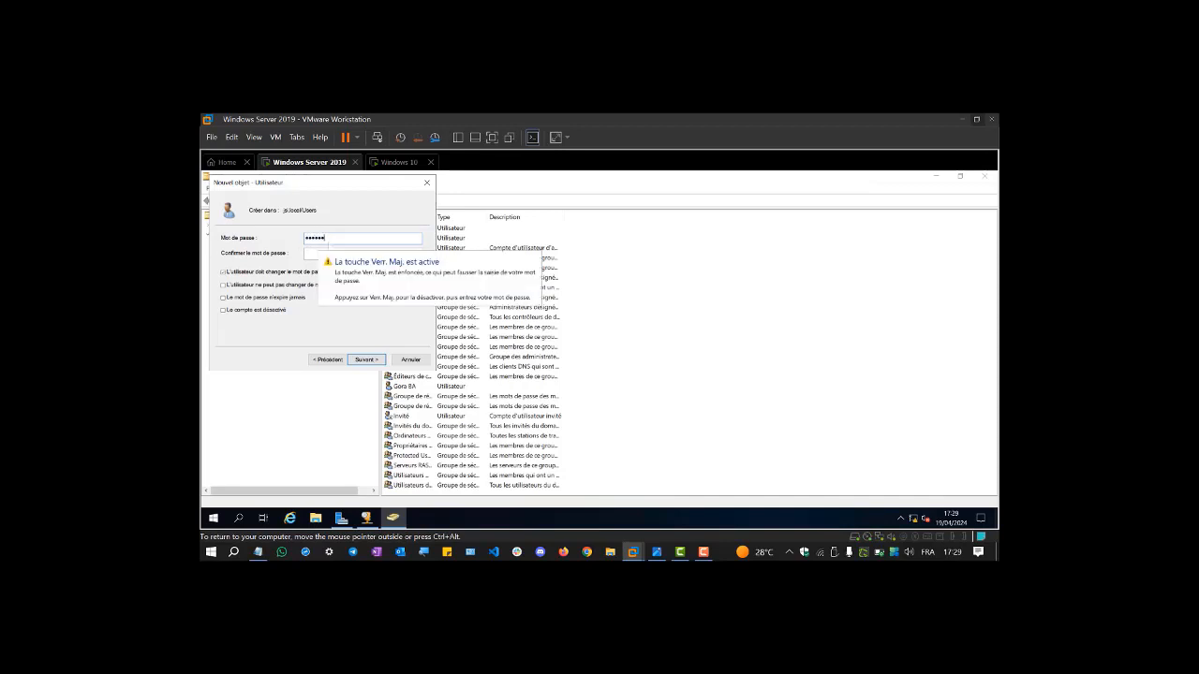
{"action": "type", "text": "123"}
{"action": "key", "text": "Tab"}
{"action": "type", "text": "P"}
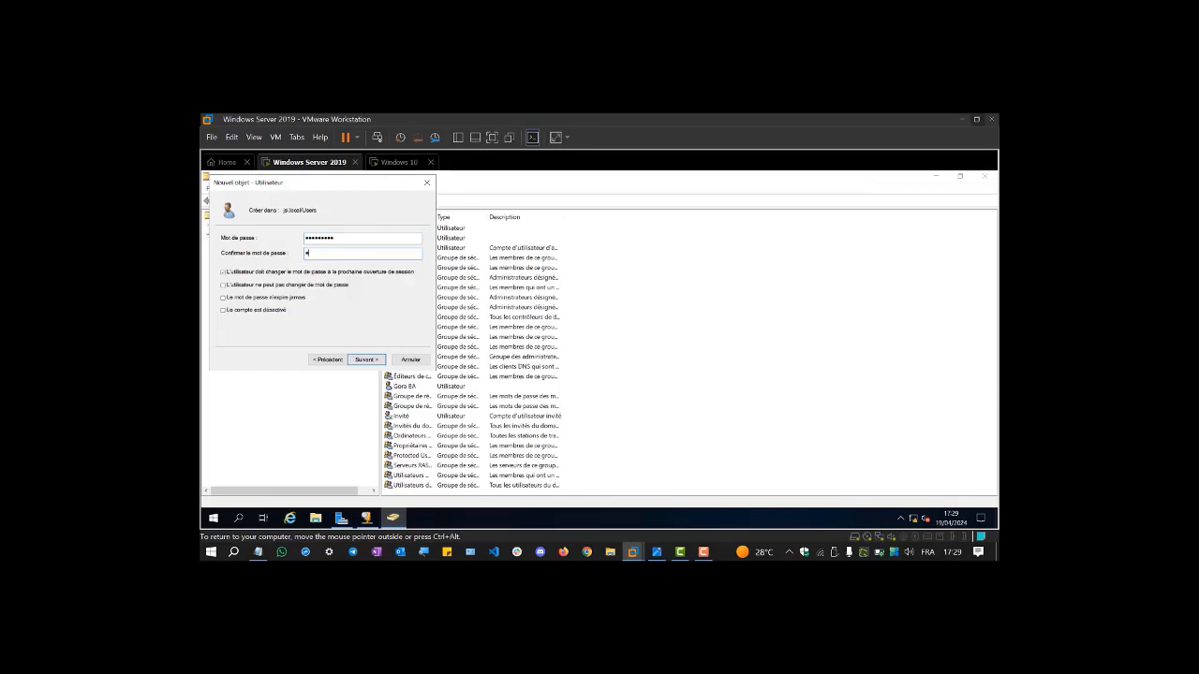
{"action": "type", "text": "asser"}
{"action": "key", "text": "Caps_Lock"}
{"action": "type", "text": "123"}
{"action": "left_click", "coordinate": [371, 360]}
{"action": "left_click", "coordinate": [366, 361]}
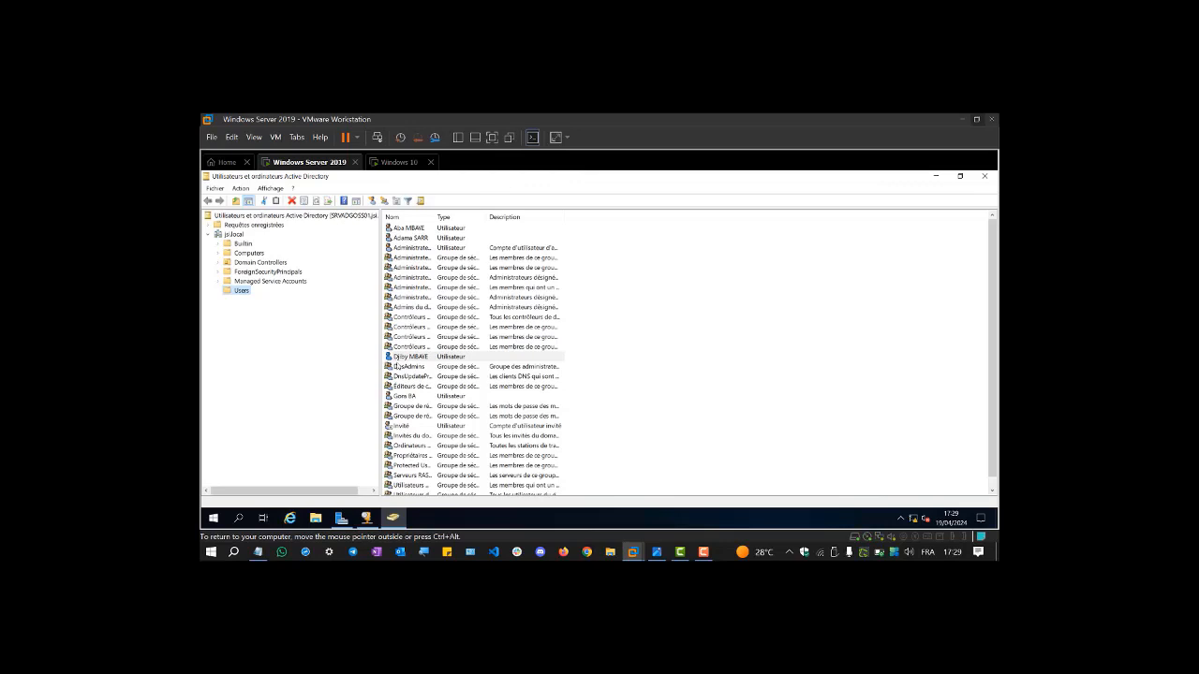
- On Windows 10, sign in via Autre utilisateur with the new domain account's logon name and password
{"action": "left_click", "coordinate": [398, 162]}
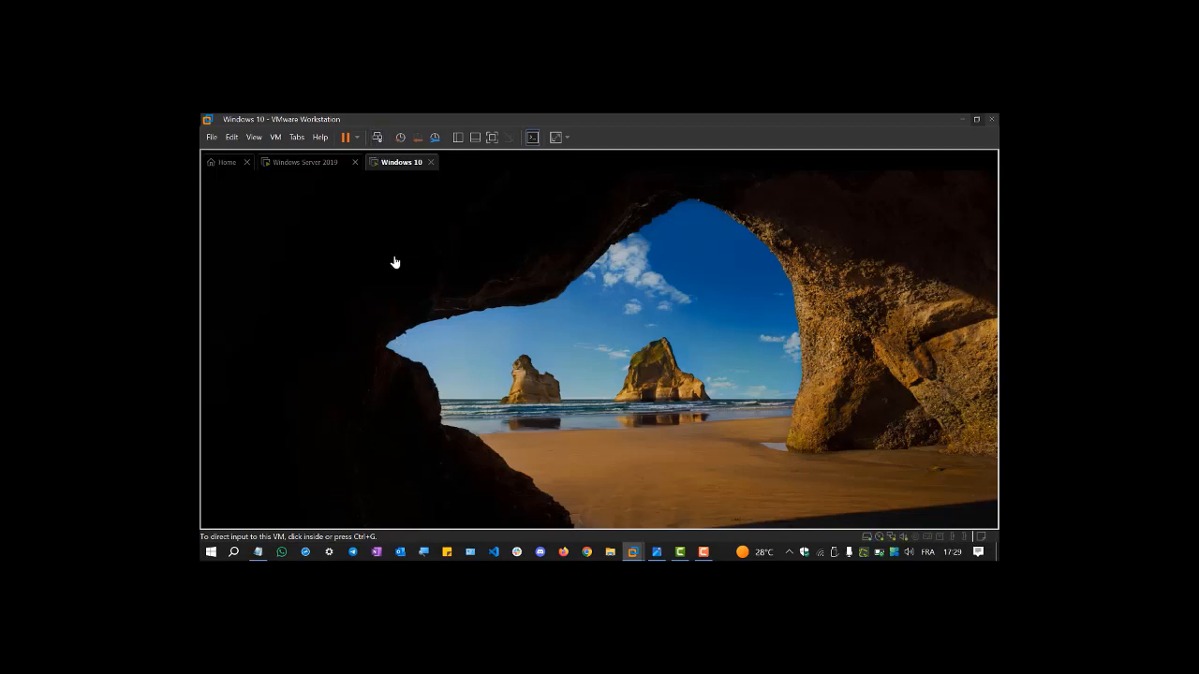
{"action": "left_click", "coordinate": [358, 373]}
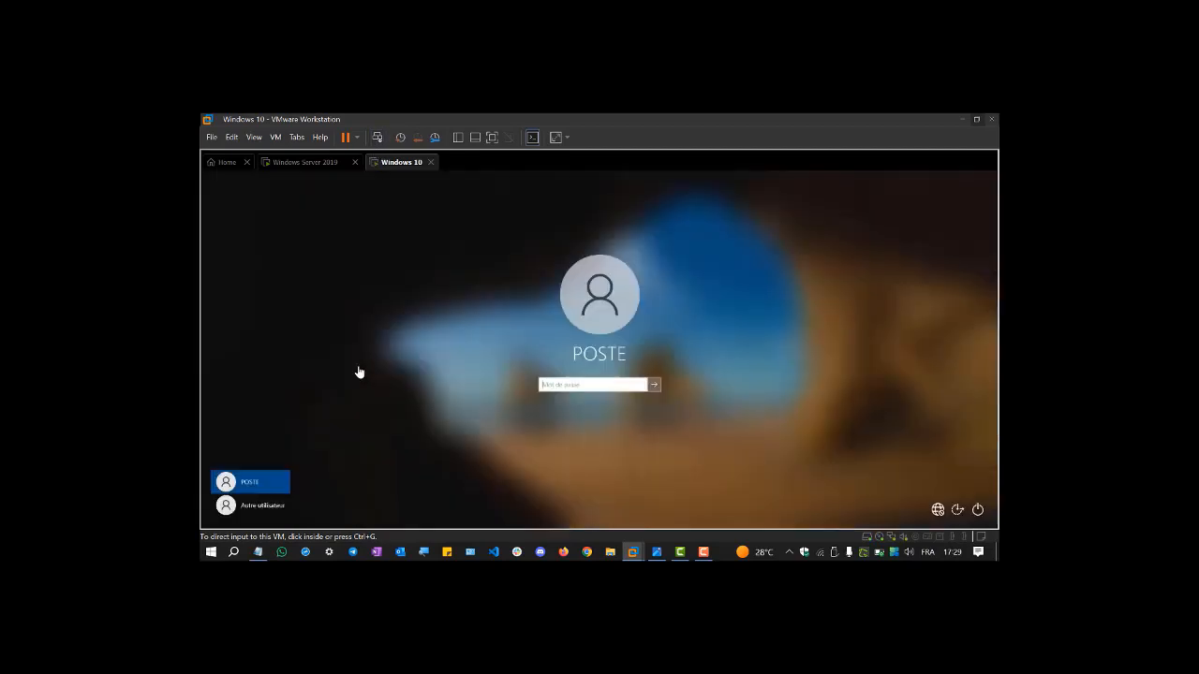
{"action": "left_click", "coordinate": [262, 504]}
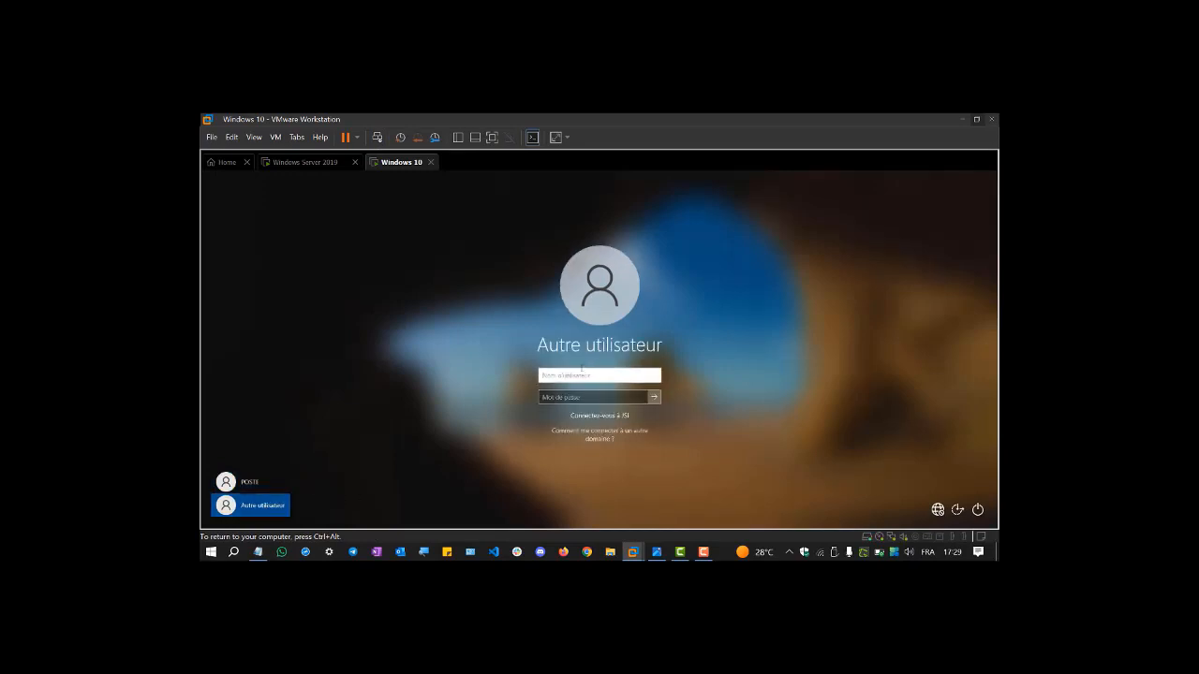
{"action": "type", "text": "djmy@"}
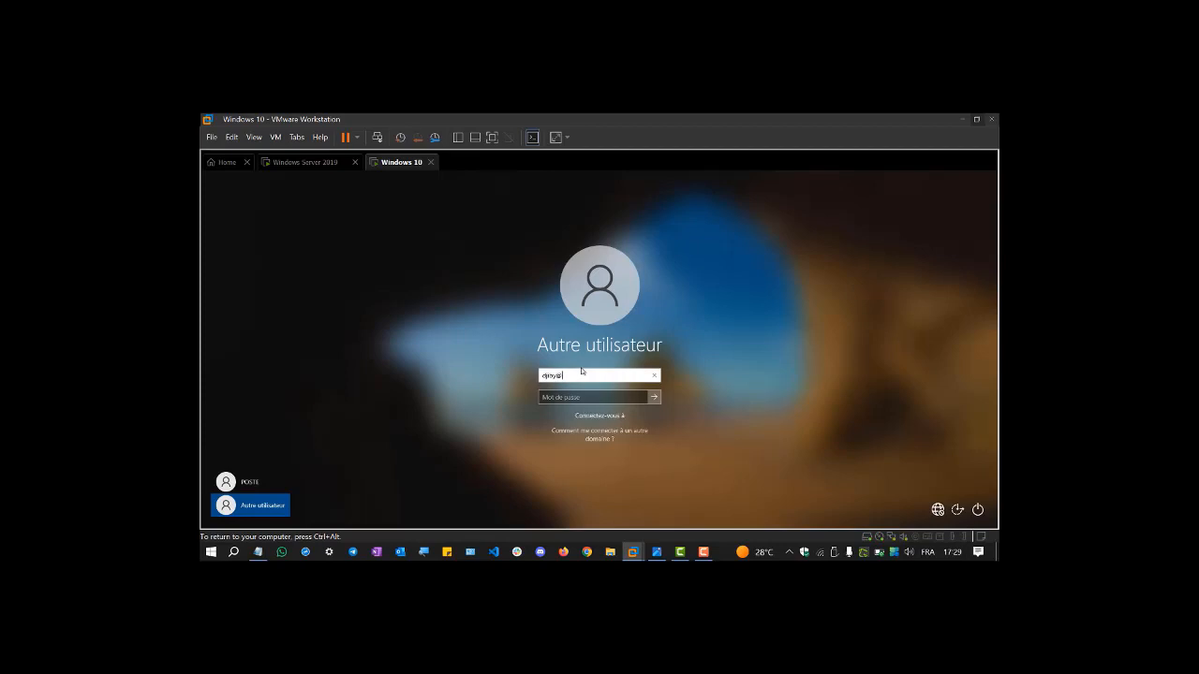
{"action": "type", "text": "isi.local"}
{"action": "key", "text": "Tab"}
{"action": "key", "text": "Caps_Lock"}
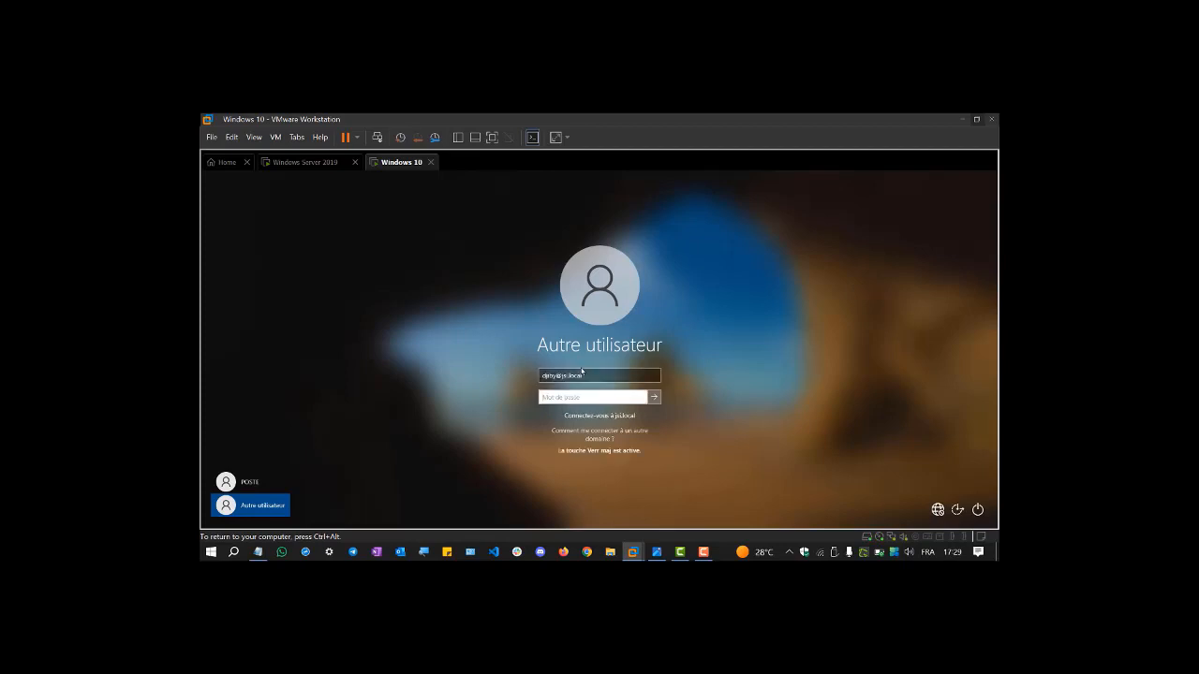
{"action": "type", "text": "•"}
{"action": "key", "text": "Caps_Lock"}
{"action": "type", "text": "•••••"}
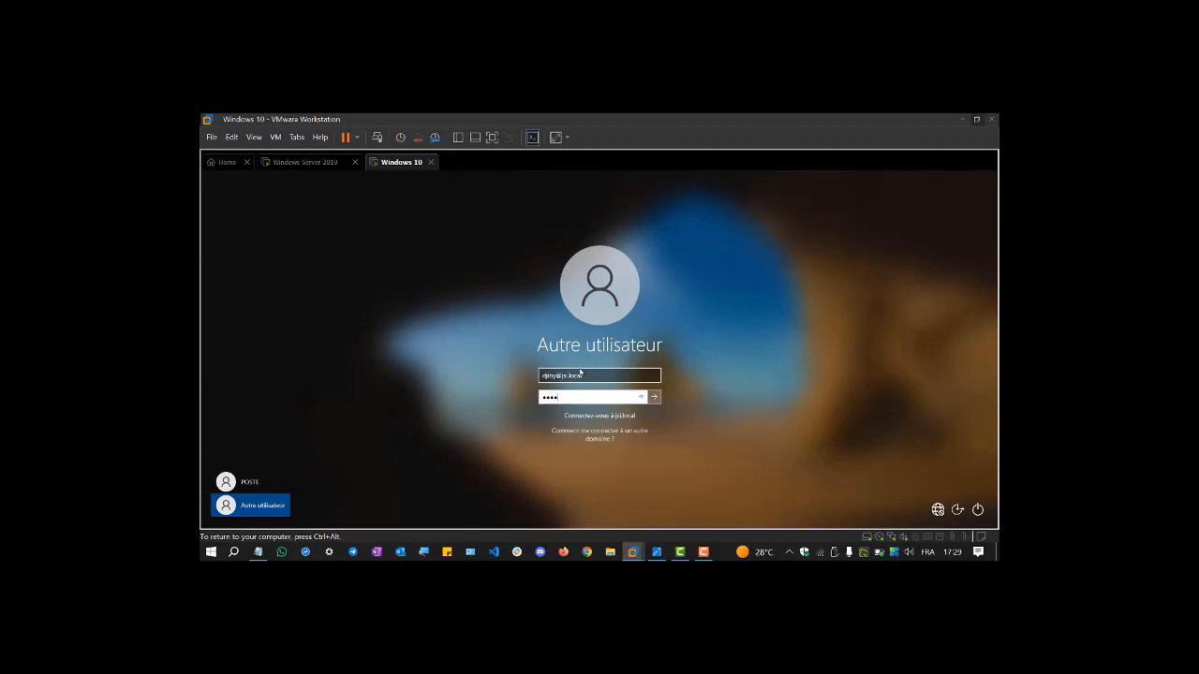
{"action": "key", "text": "Caps_Lock"}
{"action": "type", "text": "•"}
{"action": "key", "text": "Return"}
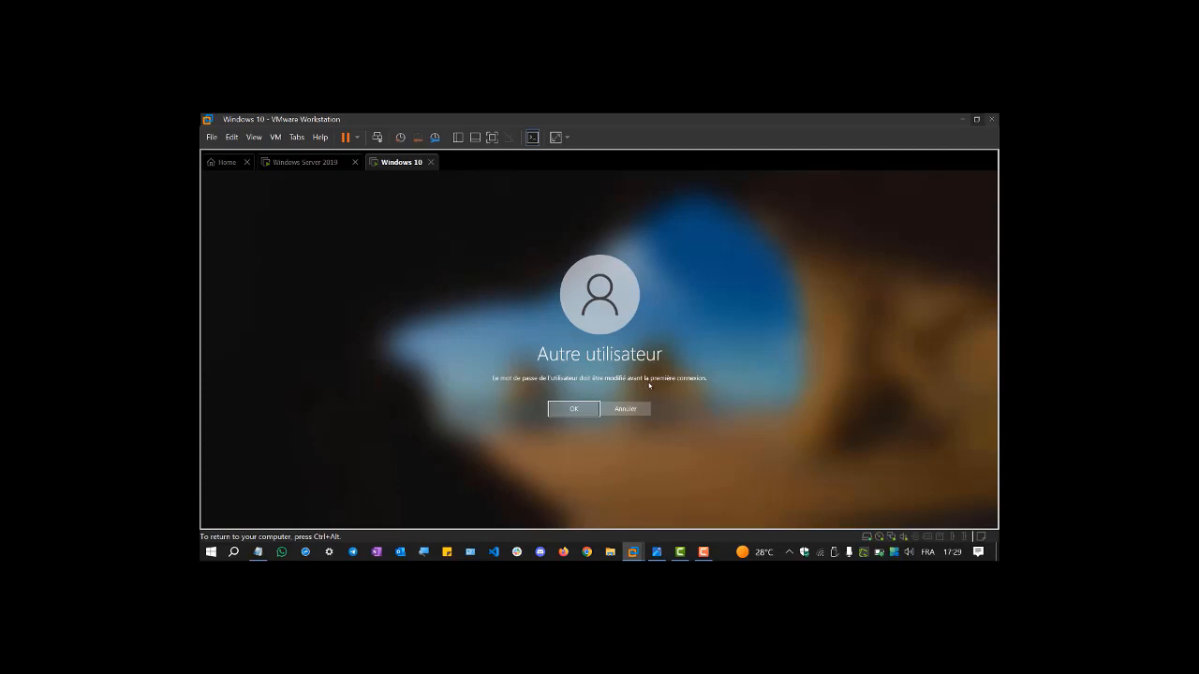
- Enter and confirm a new password for the domain user, then acknowledge the change confirmation
{"action": "left_click", "coordinate": [573, 409]}
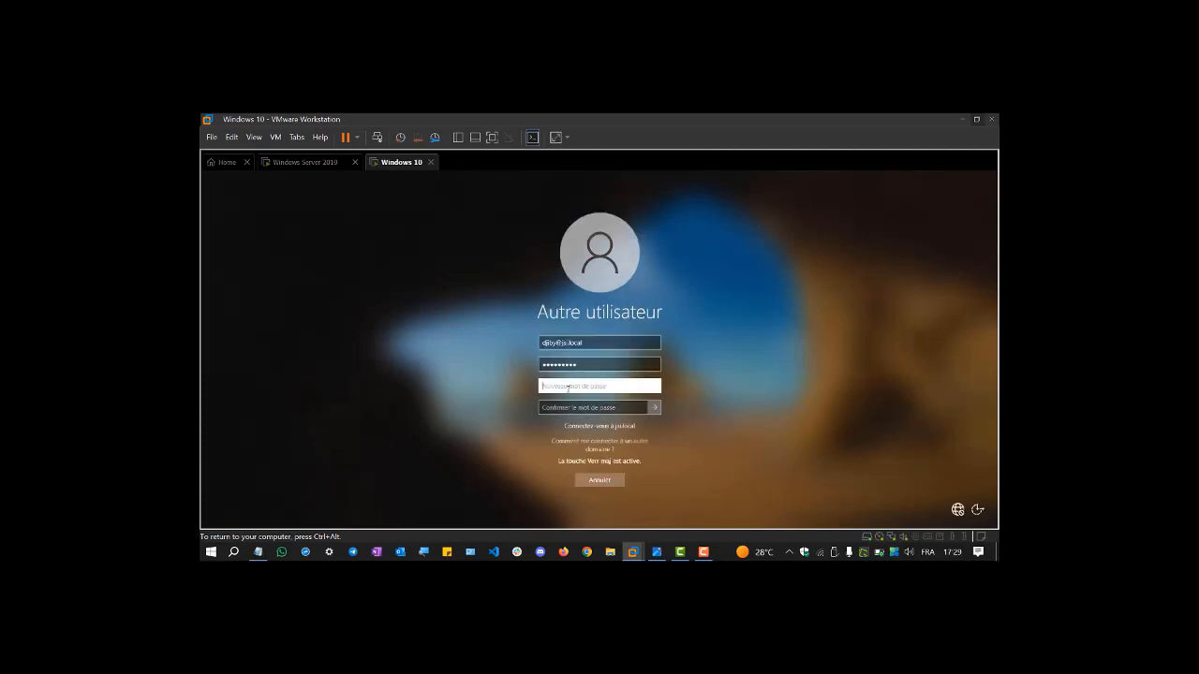
{"action": "type", "text": "•"}
{"action": "key", "text": "Caps_Lock"}
{"action": "type", "text": "•••••"}
{"action": "key", "text": "Caps_Lock"}
{"action": "type", "text": "••••••••"}
{"action": "key", "text": "Tab"}
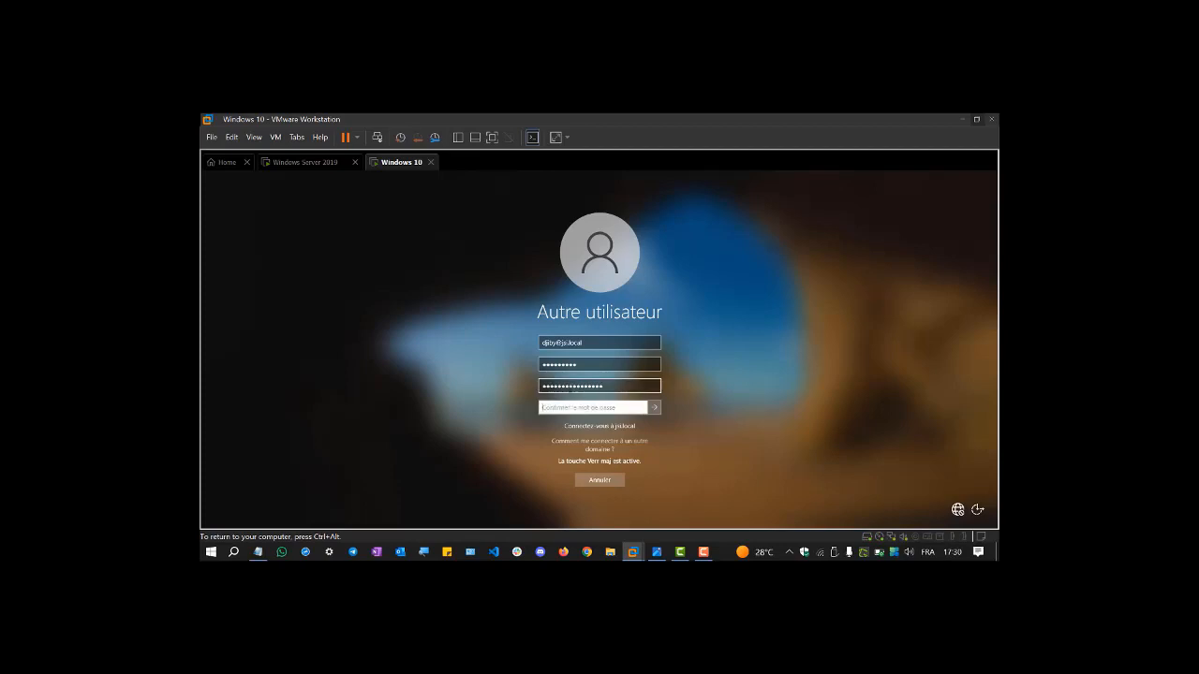
{"action": "type", "text": "•"}
{"action": "key", "text": "Caps_Lock"}
{"action": "type", "text": "•••••"}
{"action": "key", "text": "Caps_Lock"}
{"action": "type", "text": "••••••••••"}
{"action": "key", "text": "Return"}
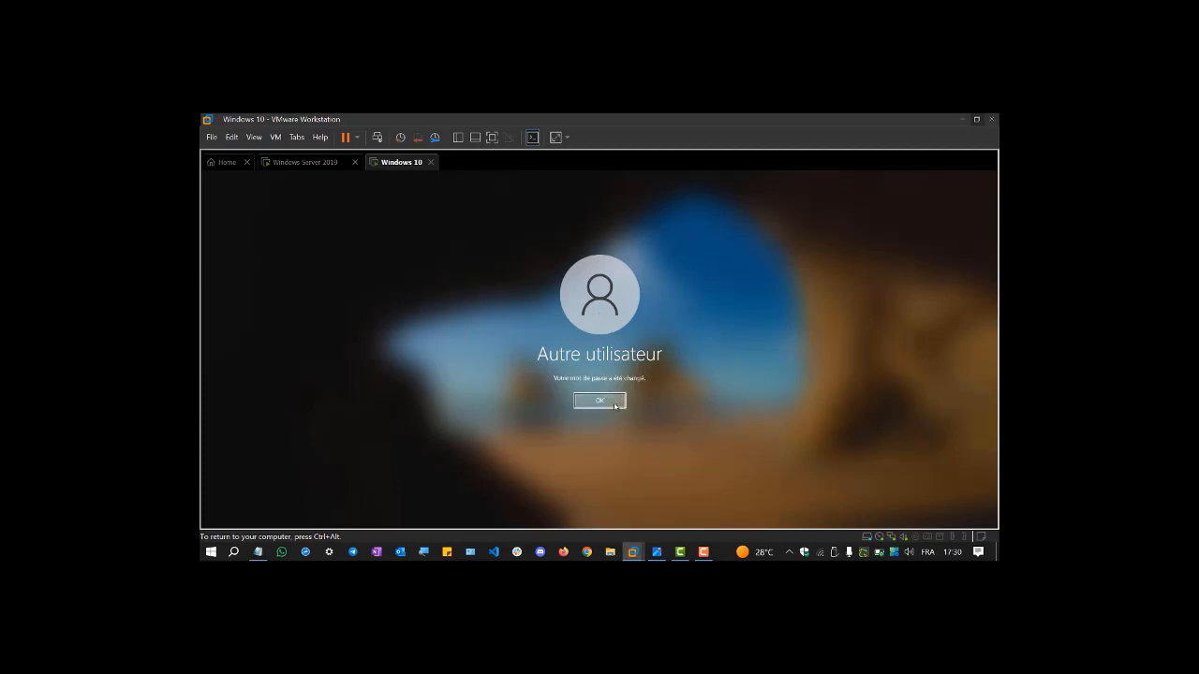
{"action": "left_click", "coordinate": [618, 402]}
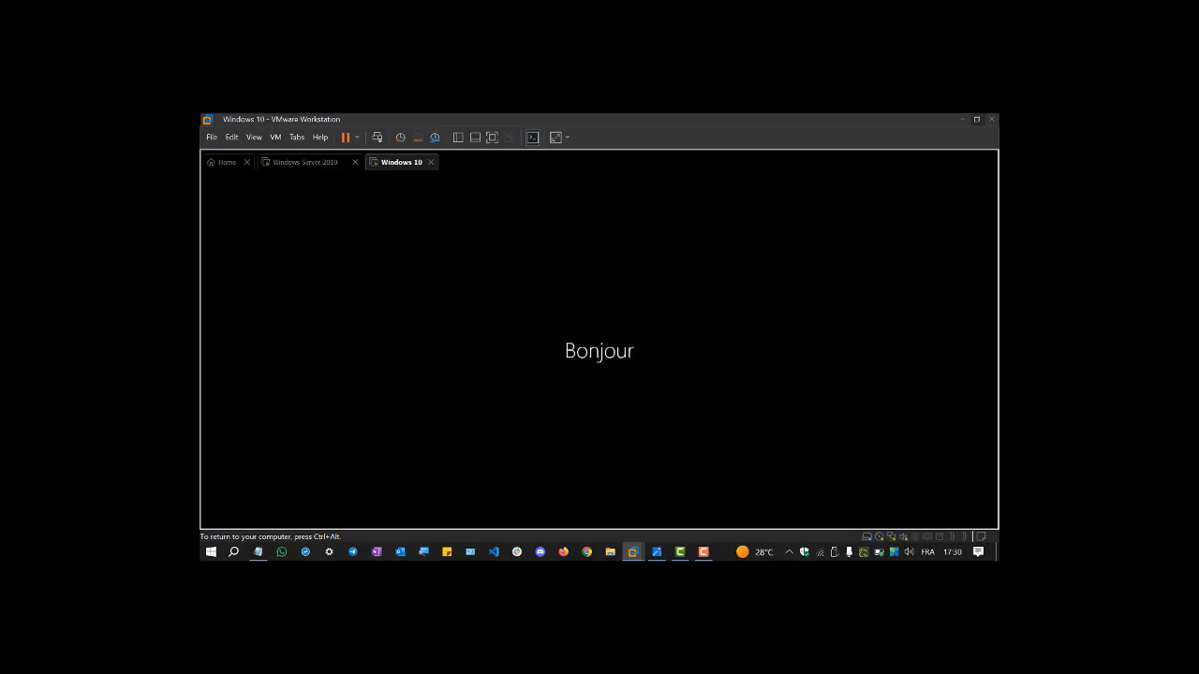
- Close the Photos viewer and All Photos windows, minimize the leftover viewer, and focus the VM
{"action": "left_click", "coordinate": [311, 164]}
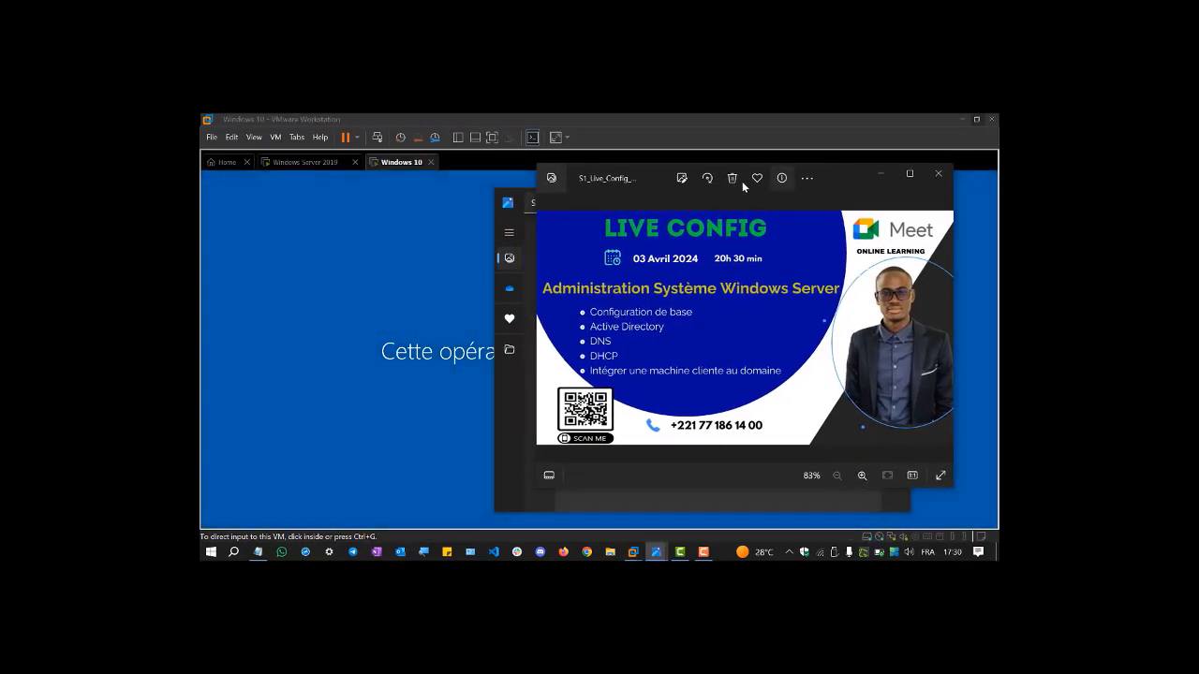
{"action": "left_click", "coordinate": [937, 174]}
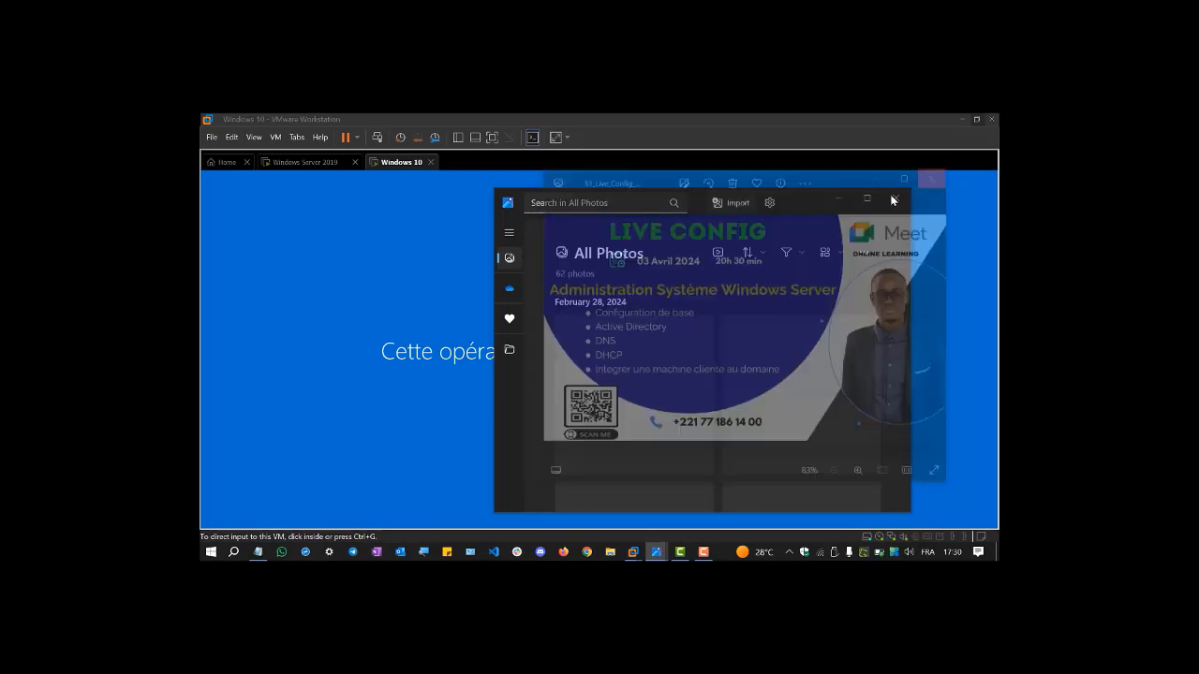
{"action": "left_click", "coordinate": [896, 198]}
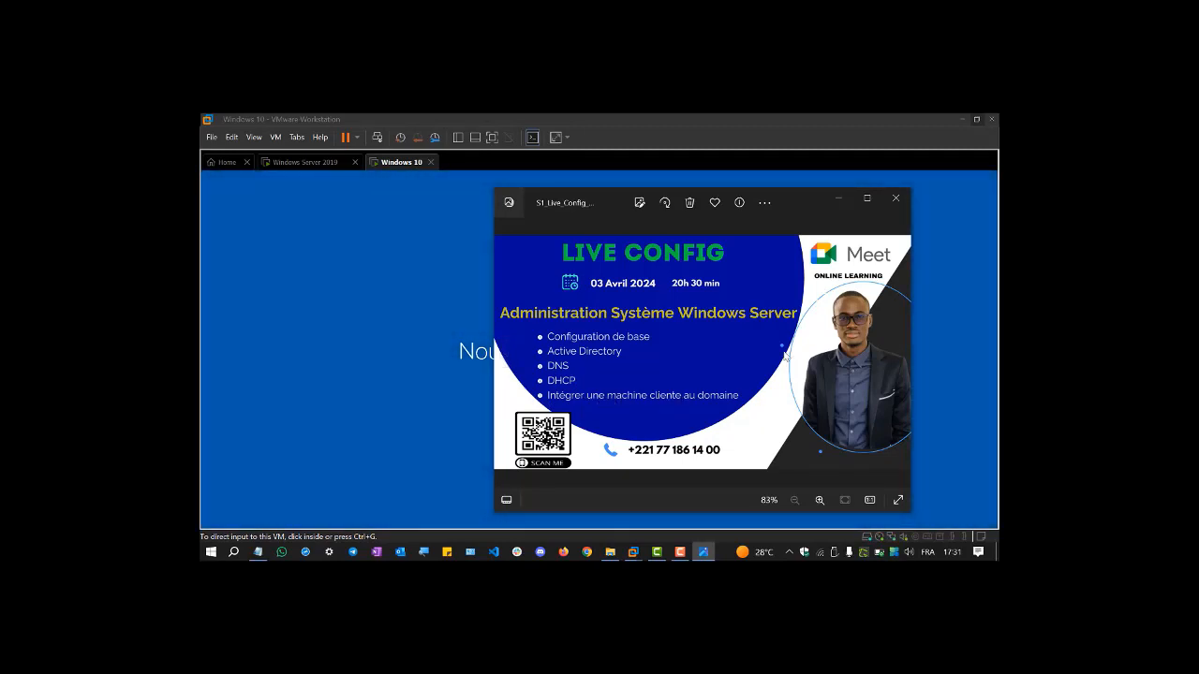
{"action": "left_click_drag", "start_coordinate": [800, 201], "coordinate": [867, 189]}
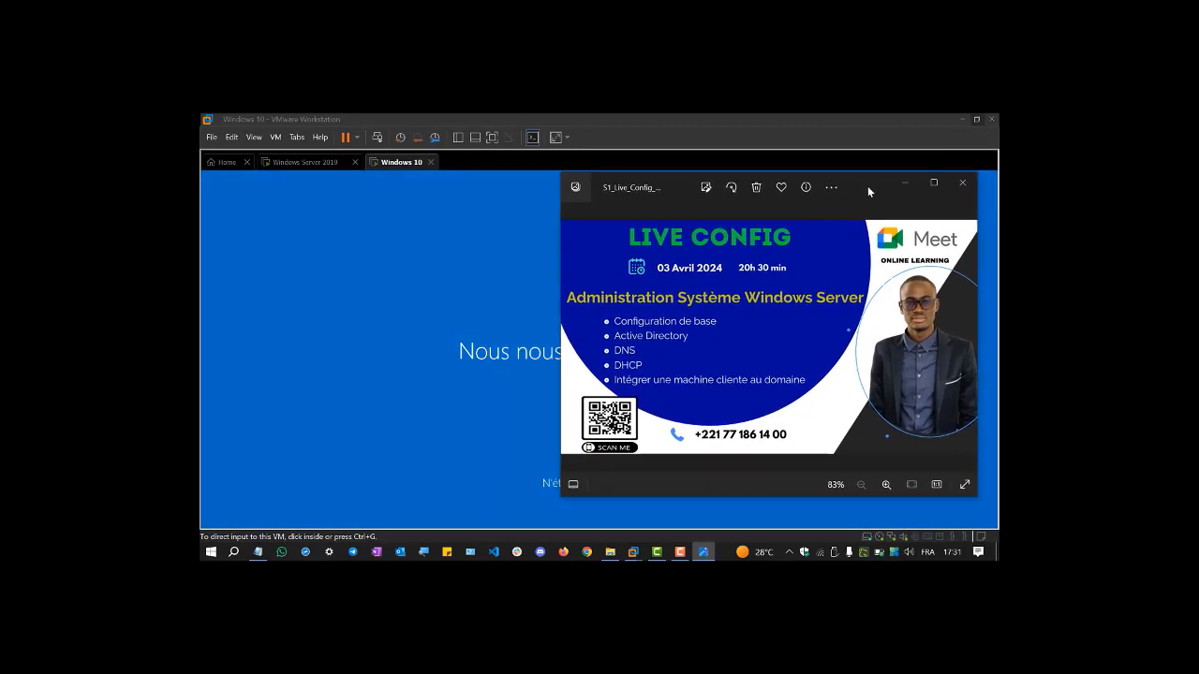
{"action": "left_click", "coordinate": [904, 183]}
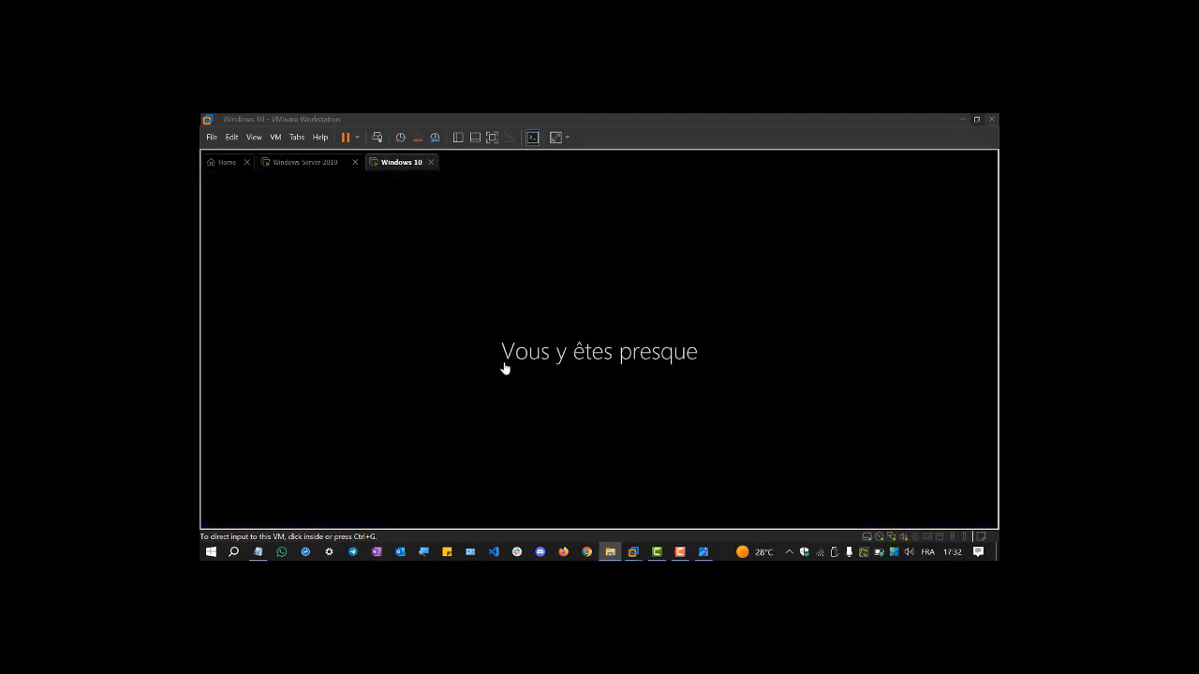
{"action": "left_click", "coordinate": [506, 367]}
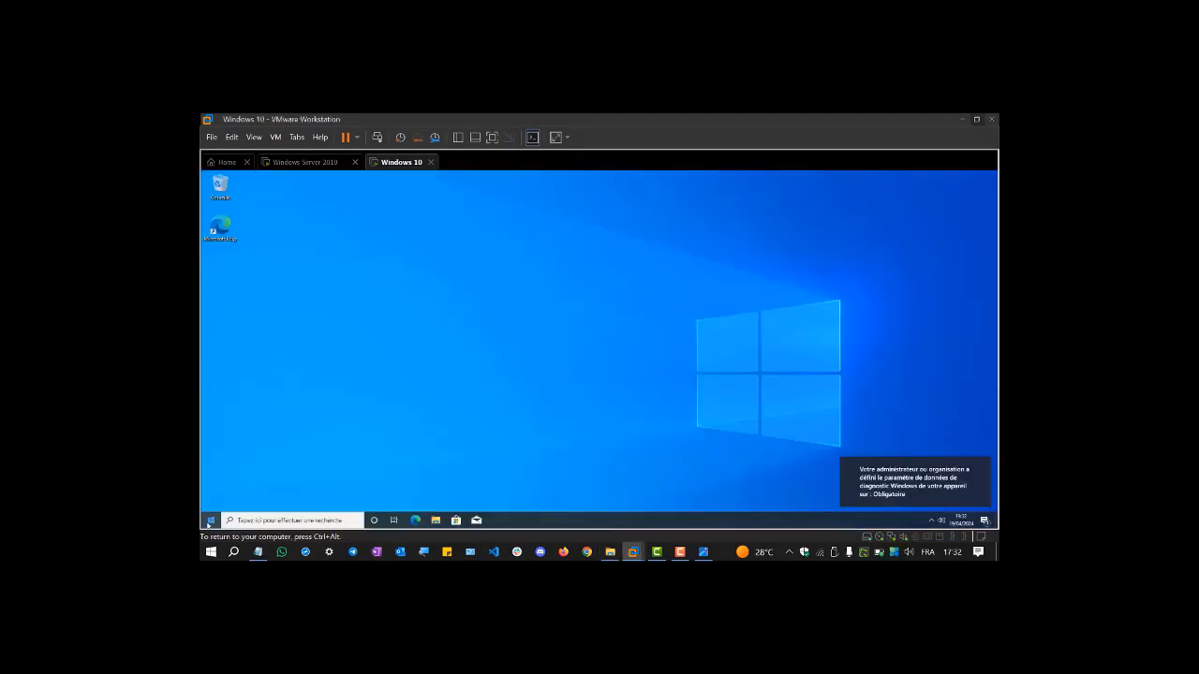
- Toggle the Start menu on the Windows 10 desktop, then switch to the Windows Server 2019 VM
{"action": "key", "text": "super"}
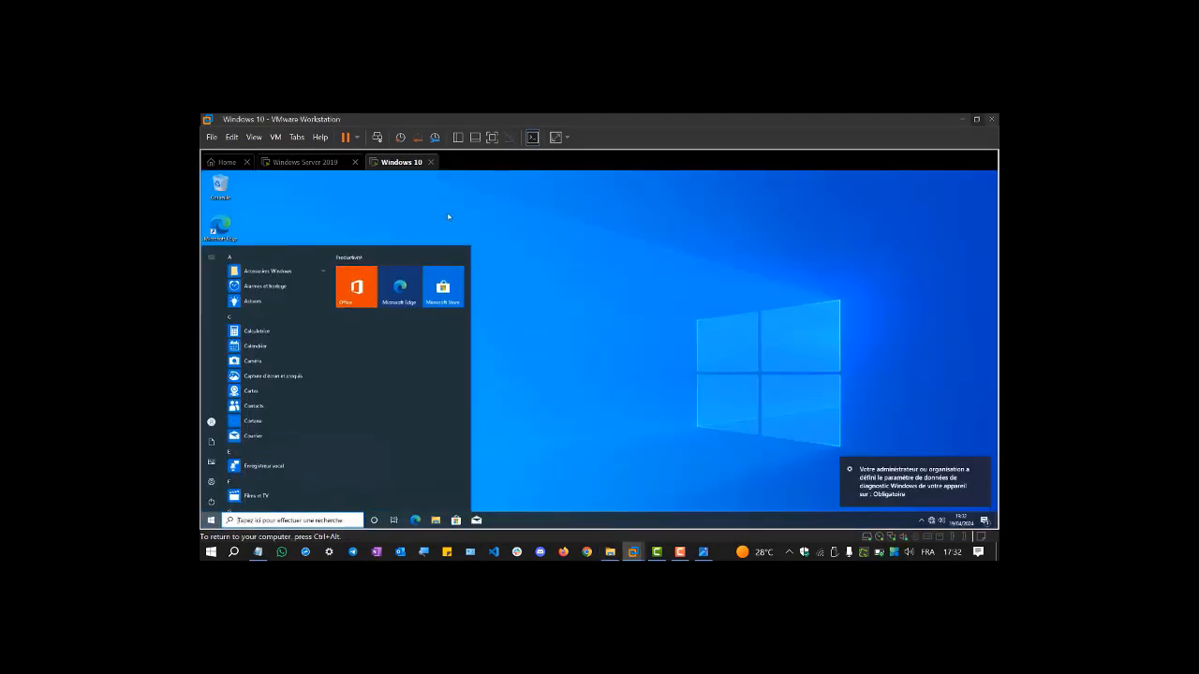
{"action": "left_click", "coordinate": [409, 231]}
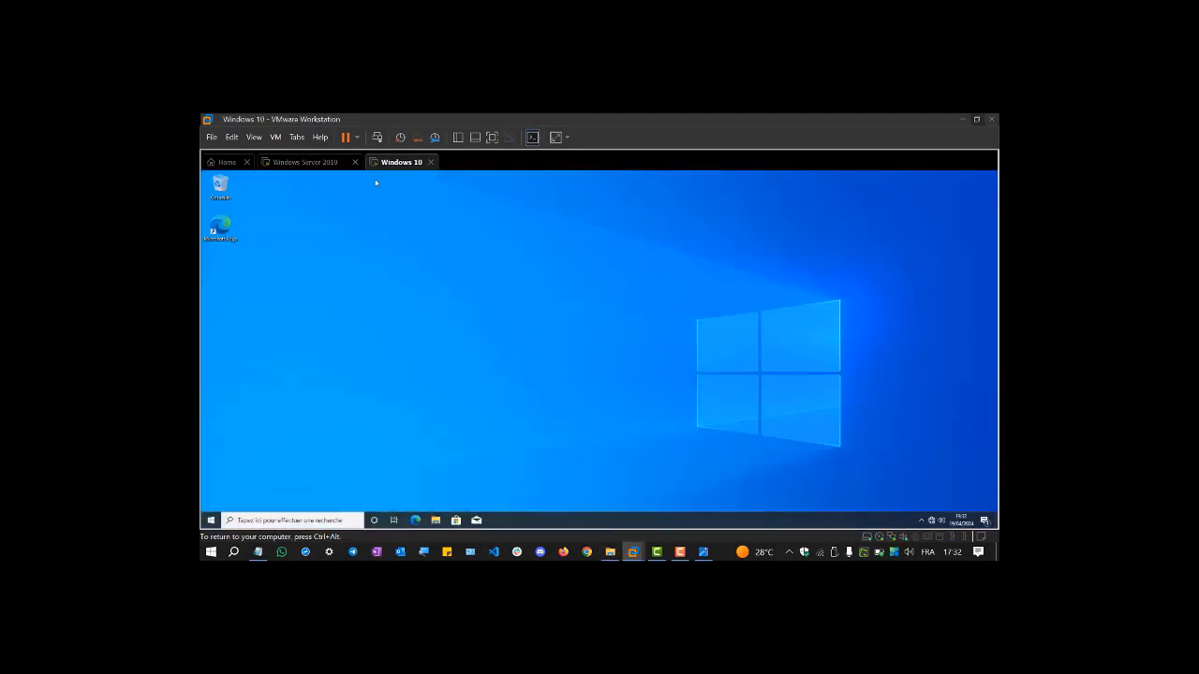
{"action": "key", "text": "ctrl+alt+Left"}
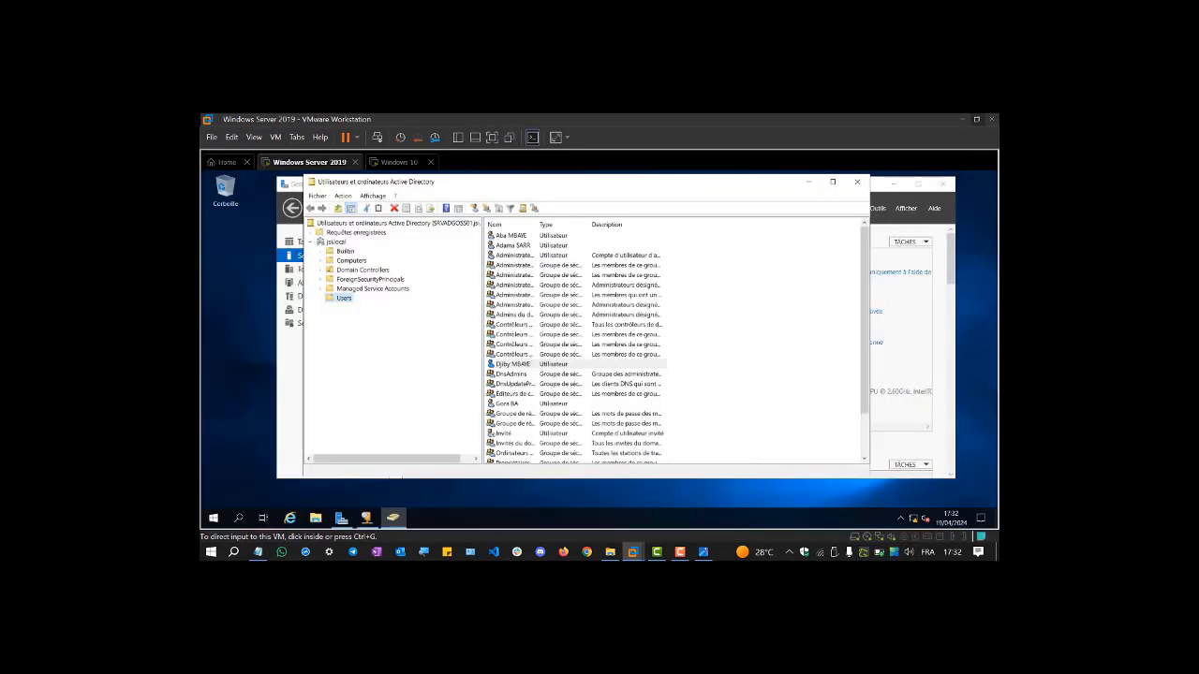